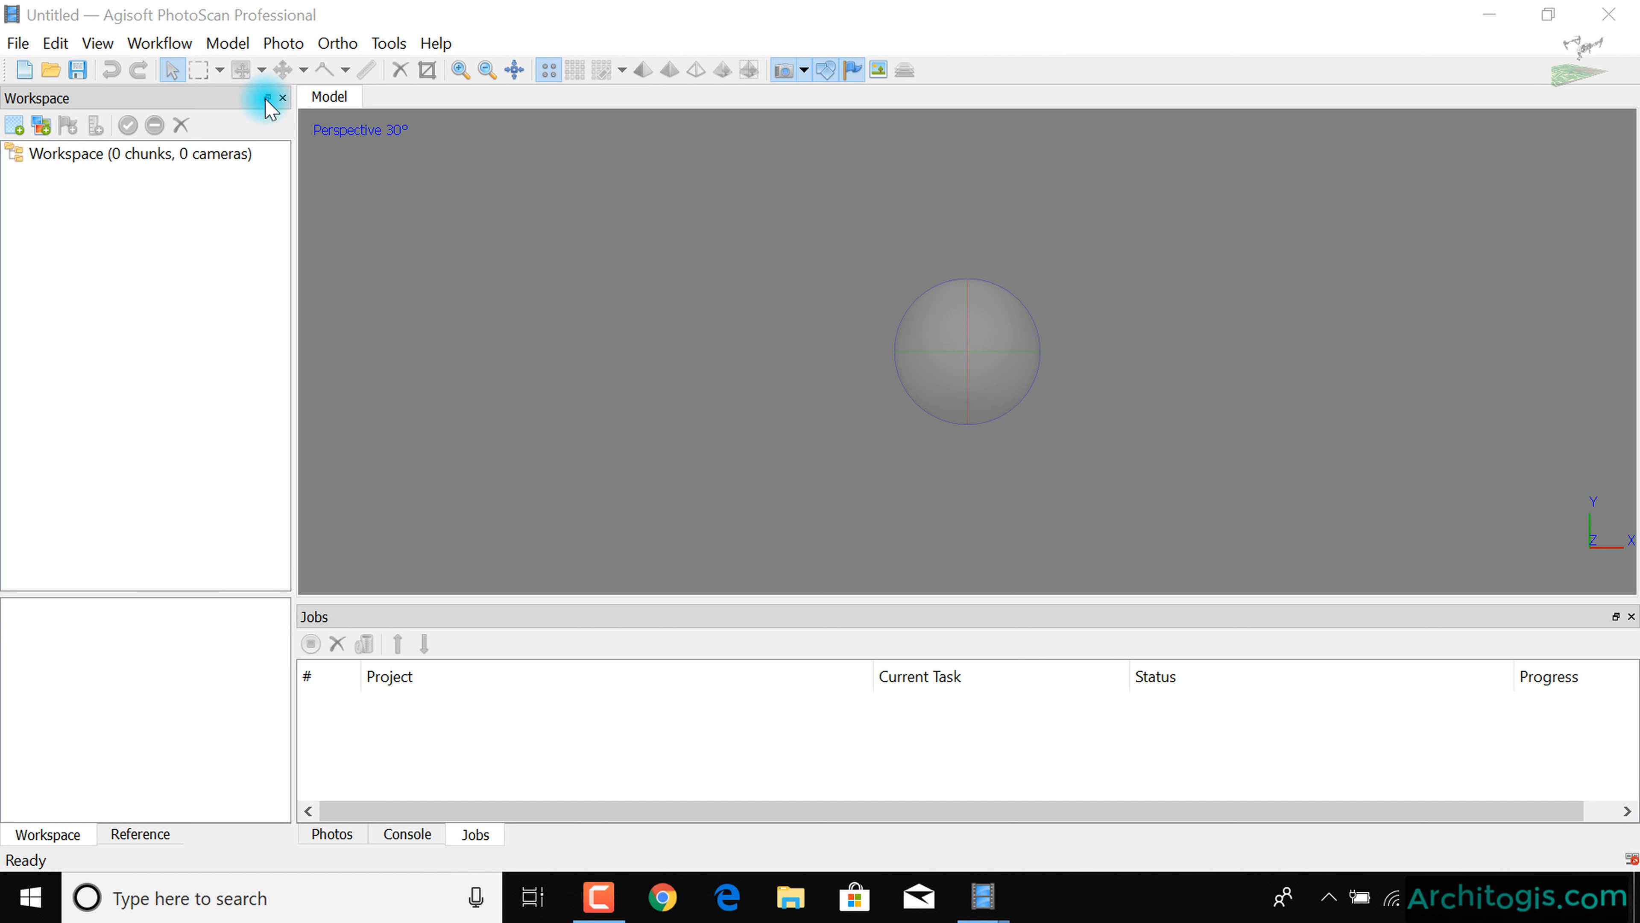
- Add the photo folder 1. Samlot from 1. Drone Images, creating a camera from each file
left_click(165, 43)
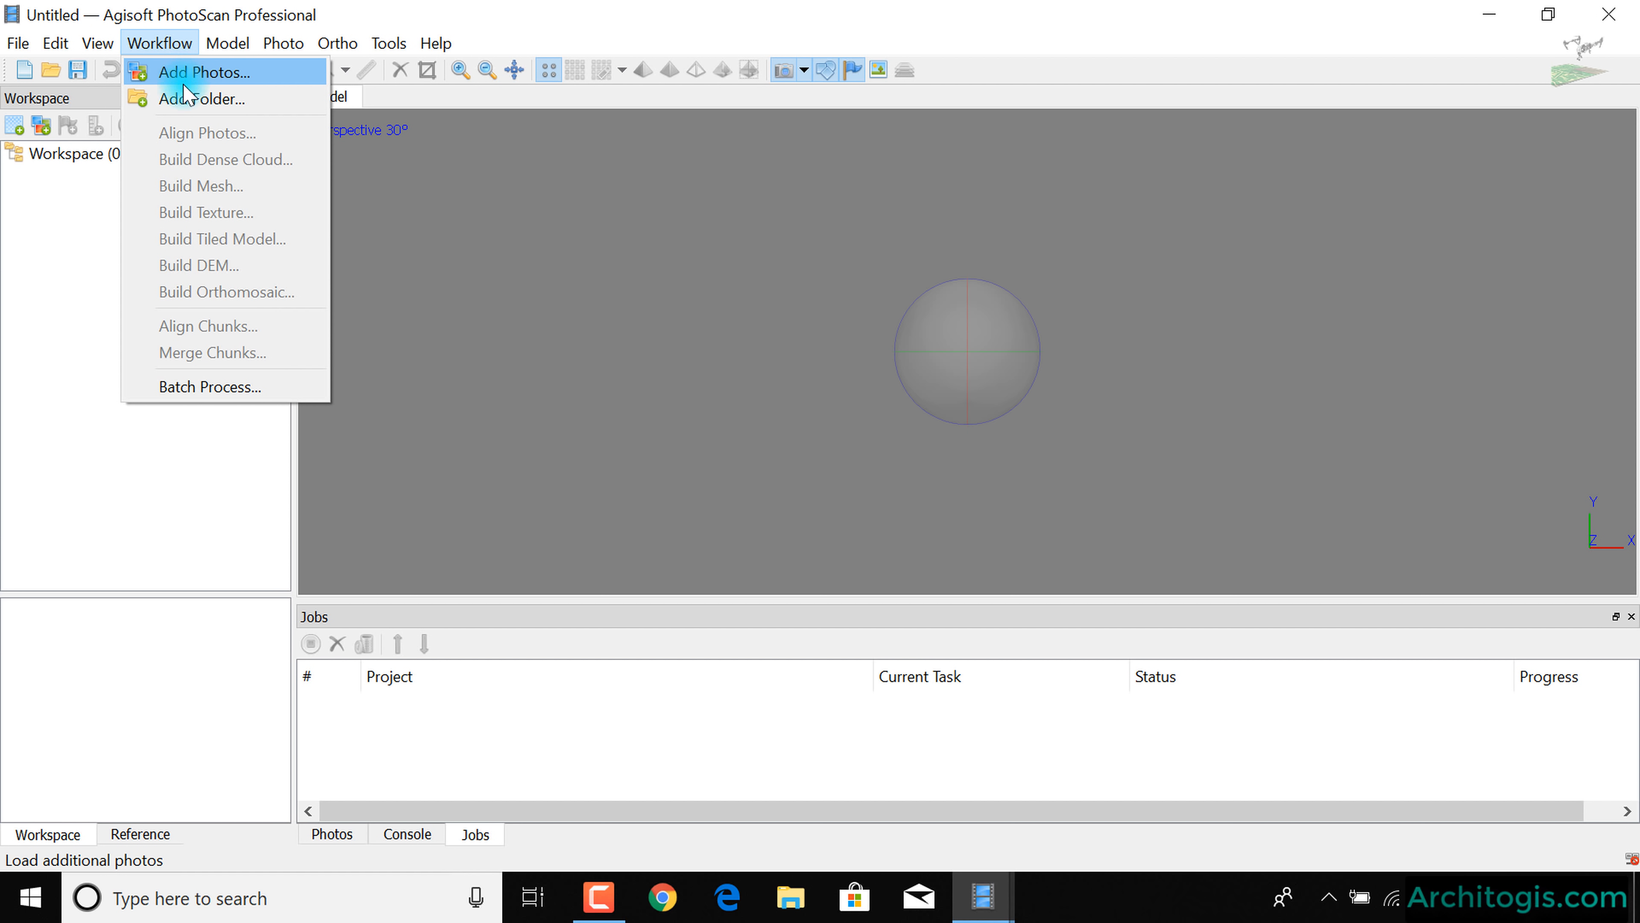
left_click(180, 98)
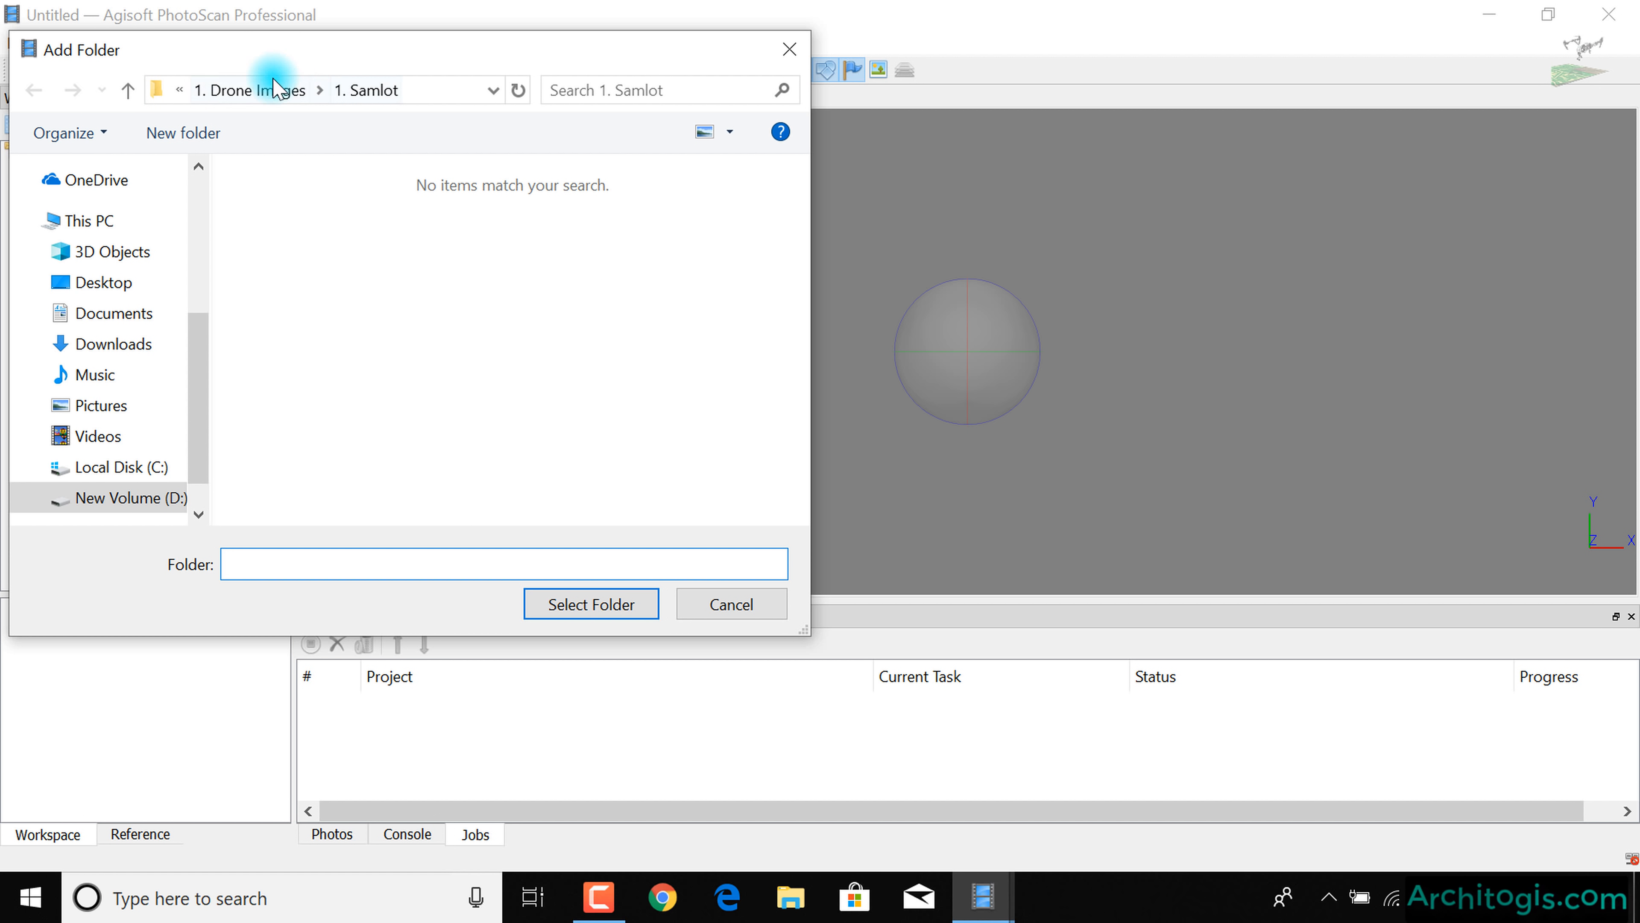
left_click(272, 89)
left_click(303, 218)
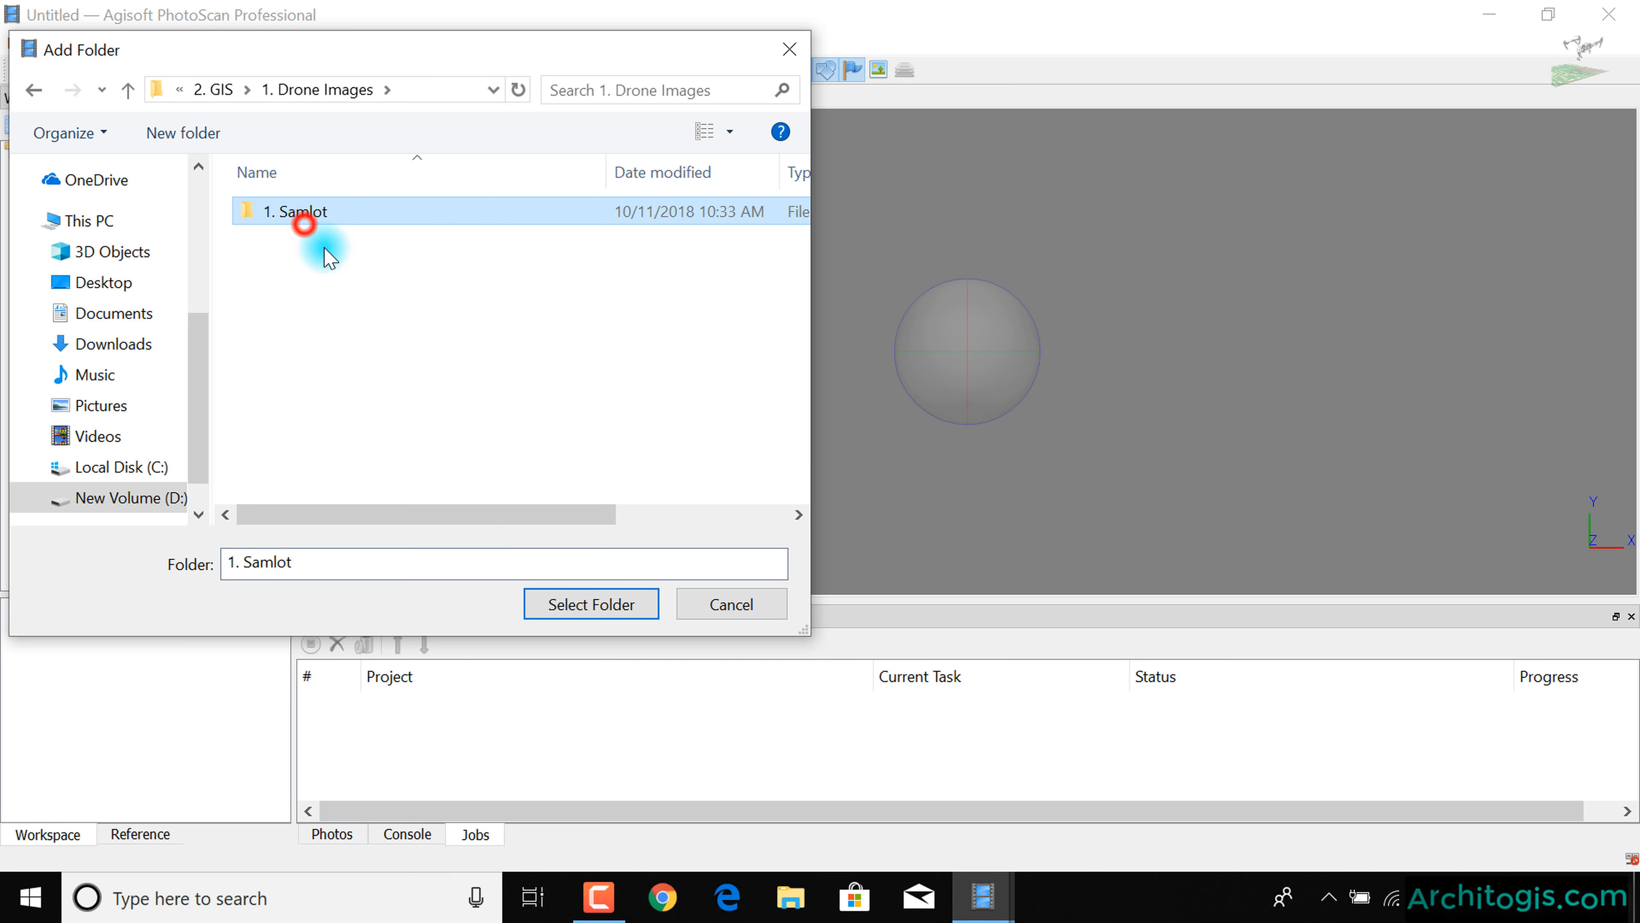
left_click(593, 604)
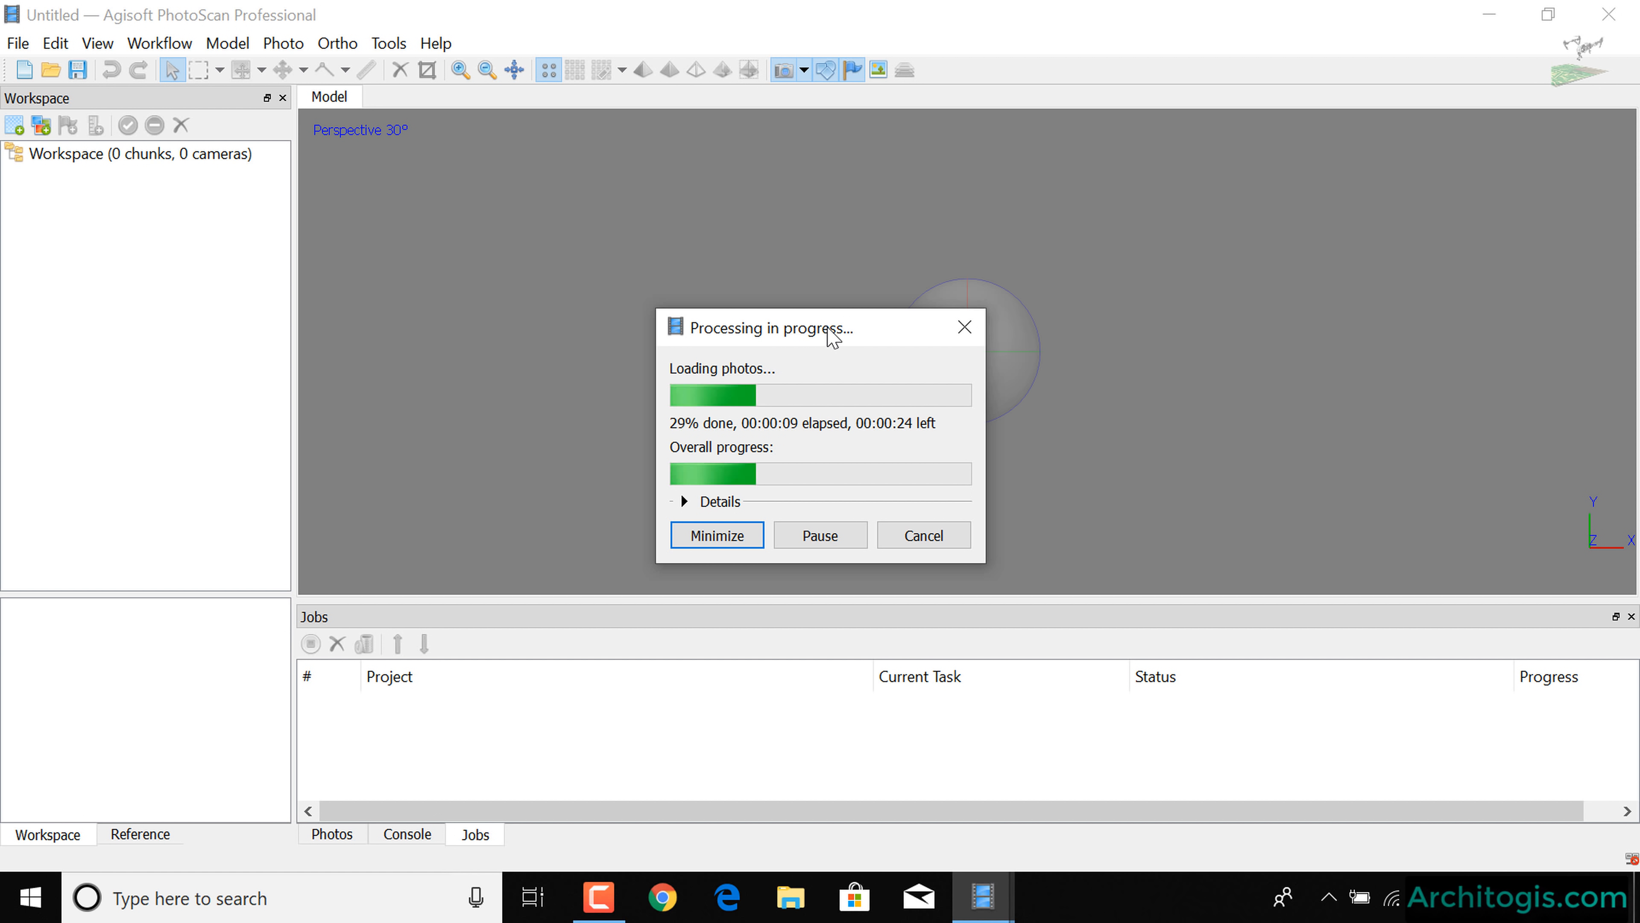
left_click(1234, 504)
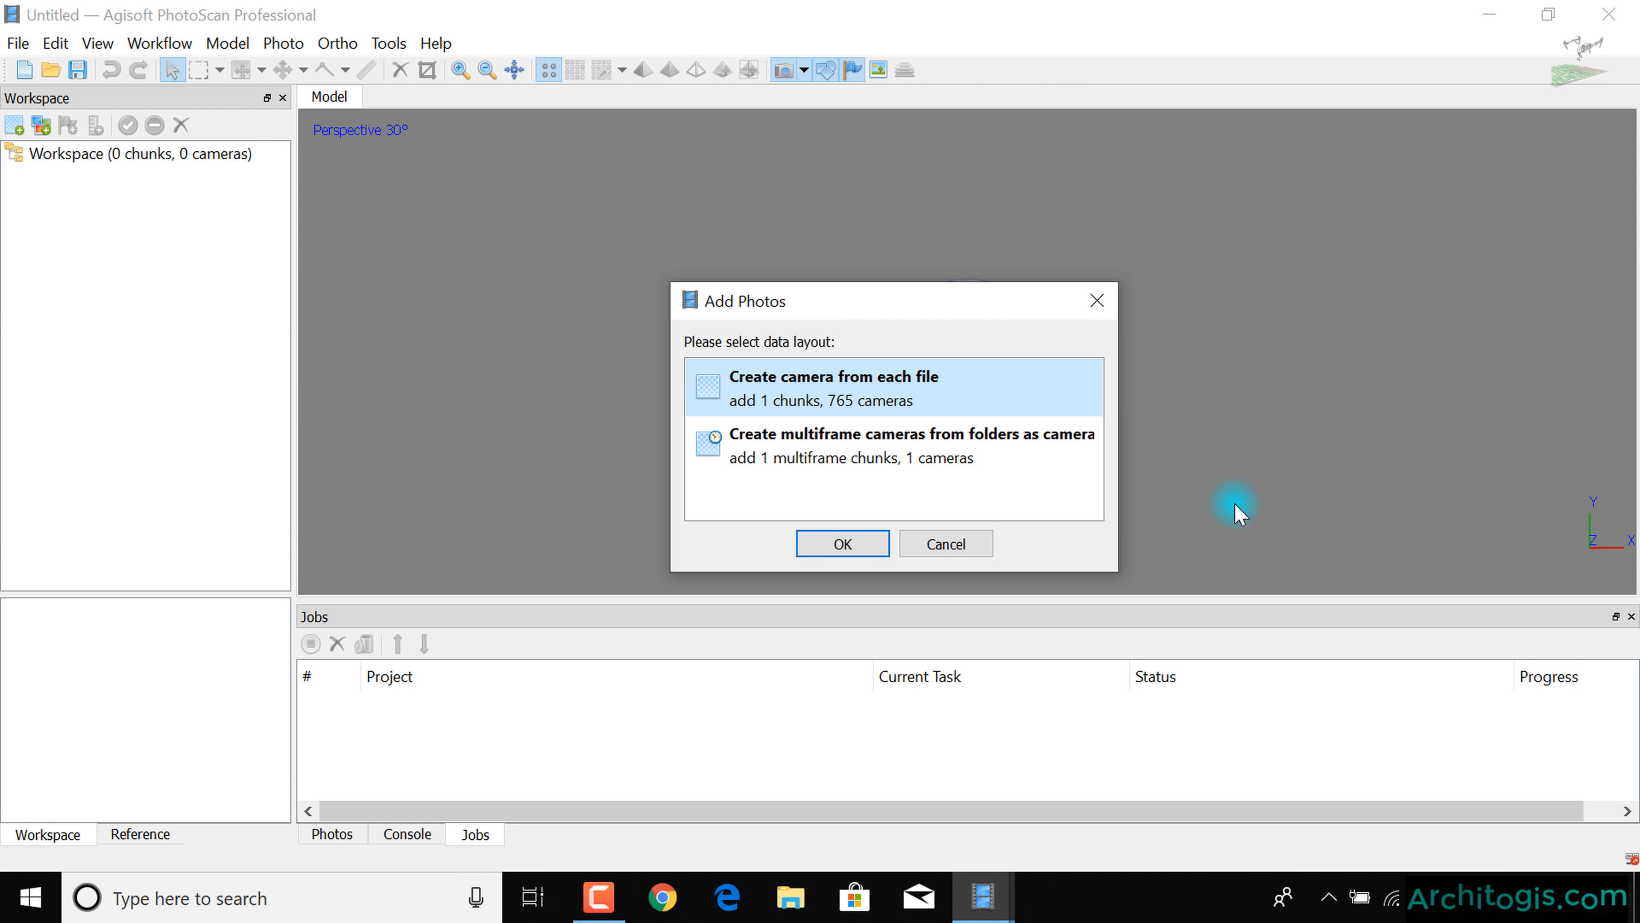
left_click(846, 541)
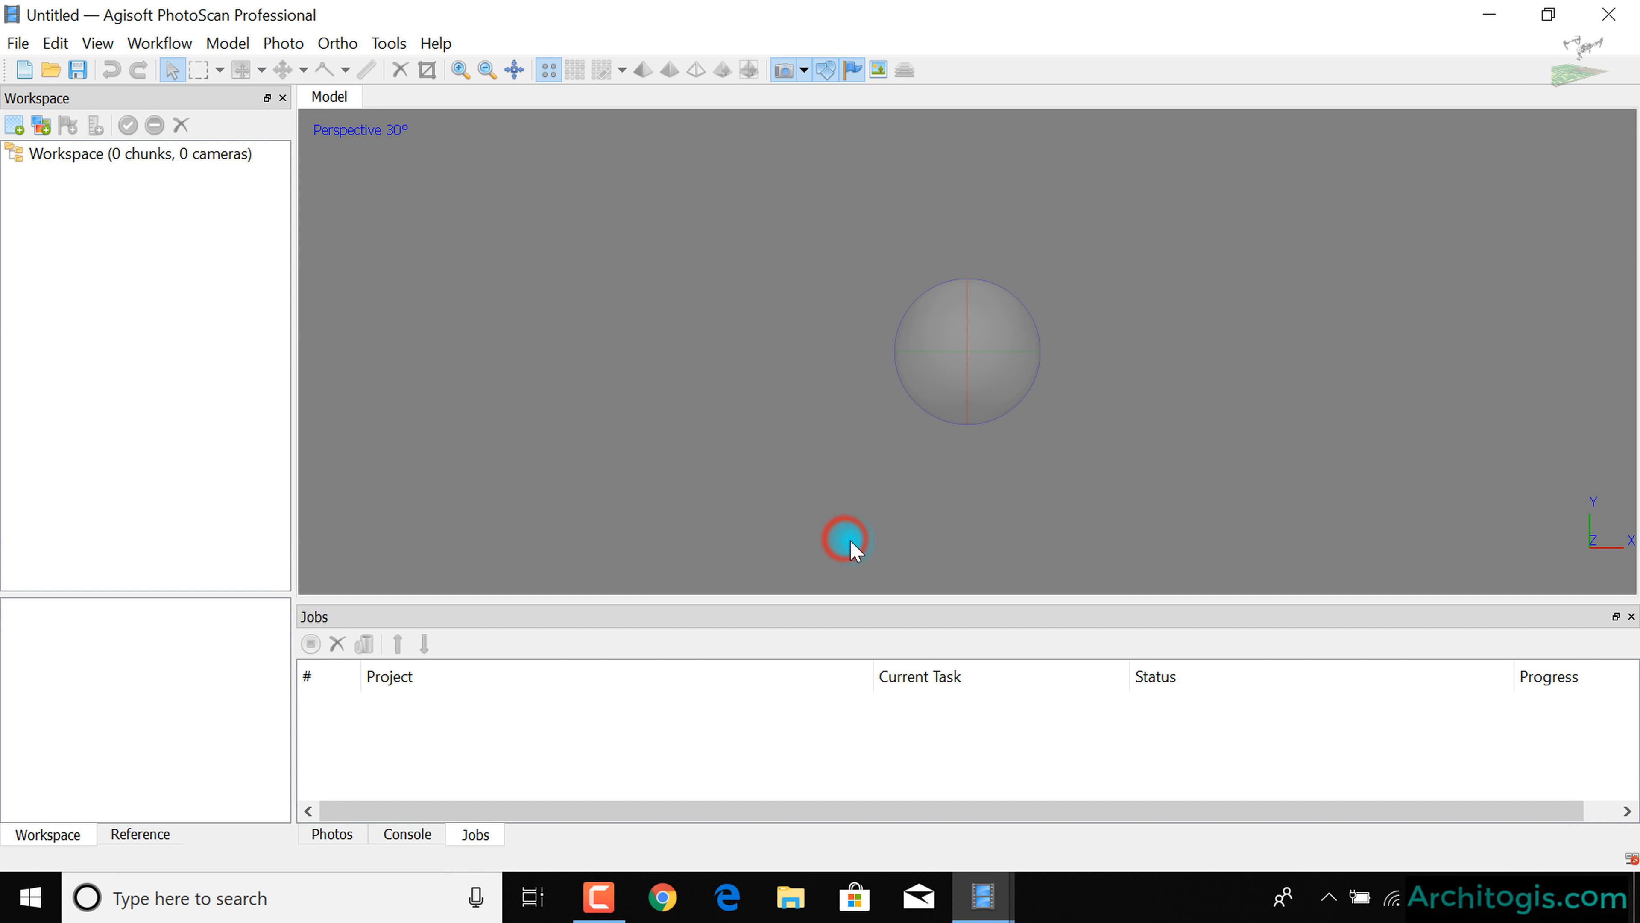
left_click_drag(619, 242, 783, 349)
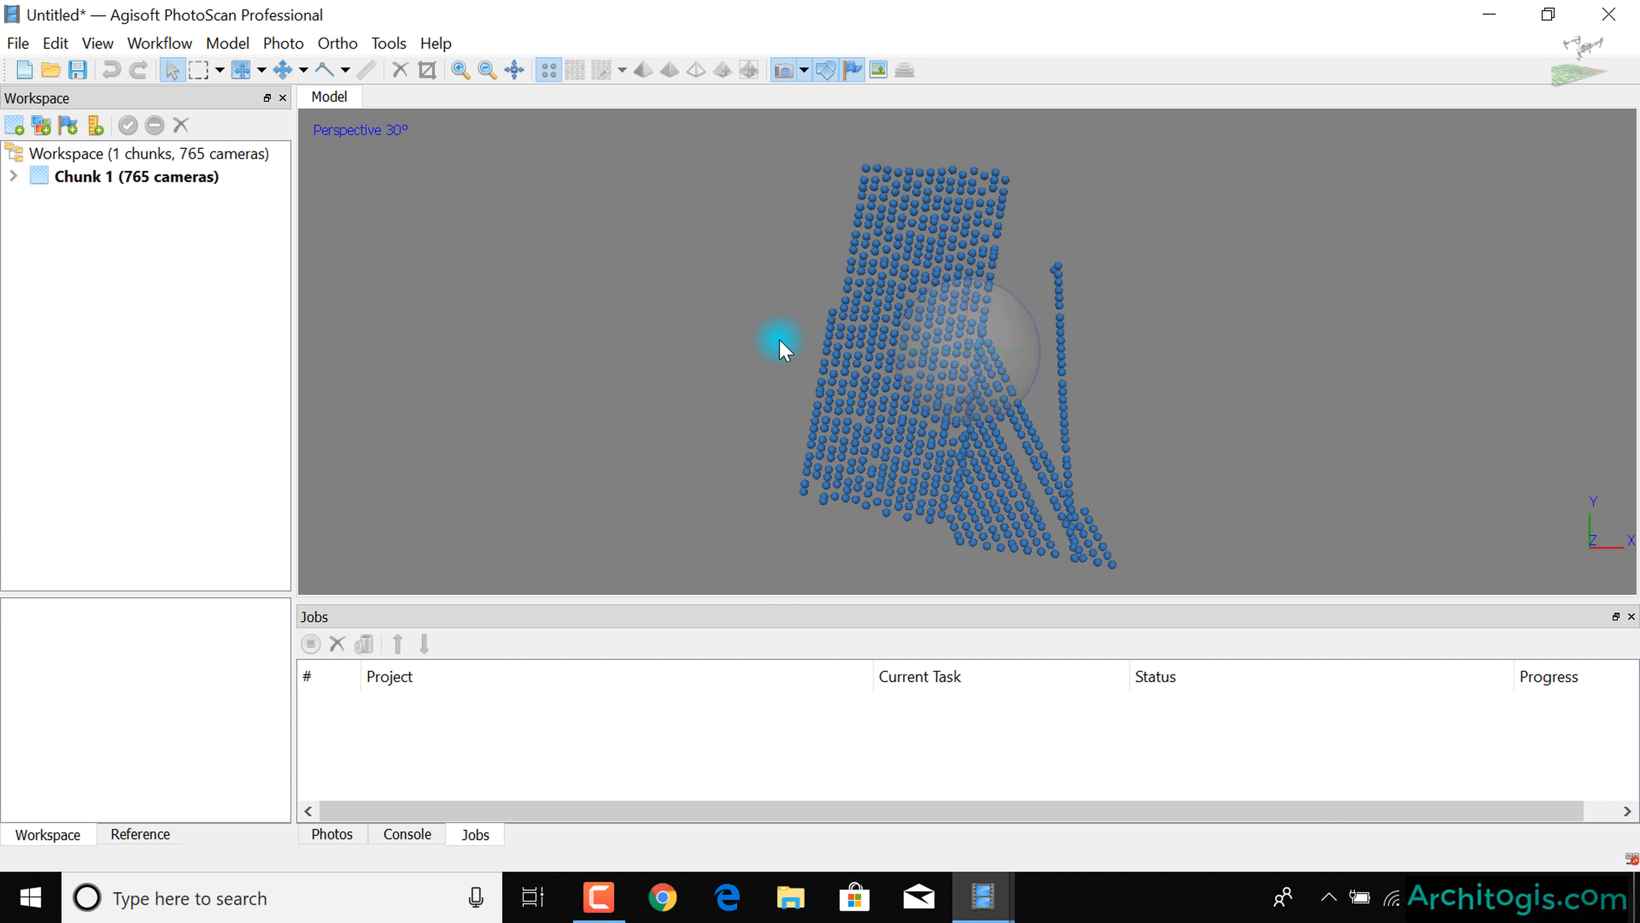
- Box-select the upper part of the isolated camera line beside the main grid, and expand Chunk 1's camera list
left_click(199, 70)
scroll(1131, 413, "up", 5)
right_click_drag(1065, 400, 775, 370)
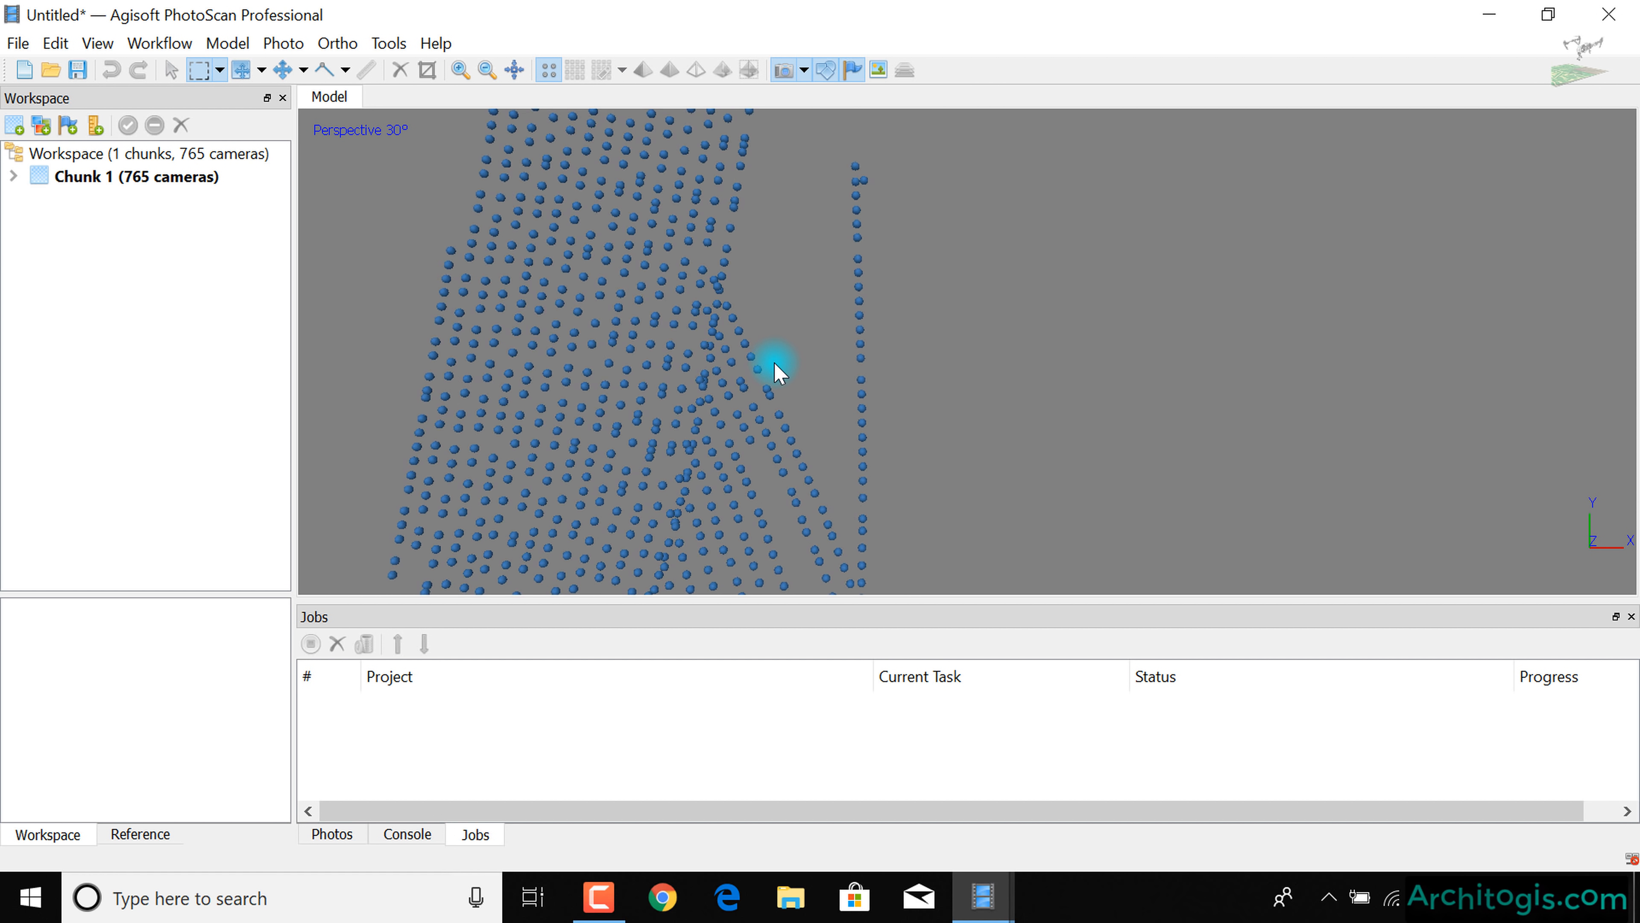
scroll(775, 363, "up", 2)
scroll(765, 359, "down", 5)
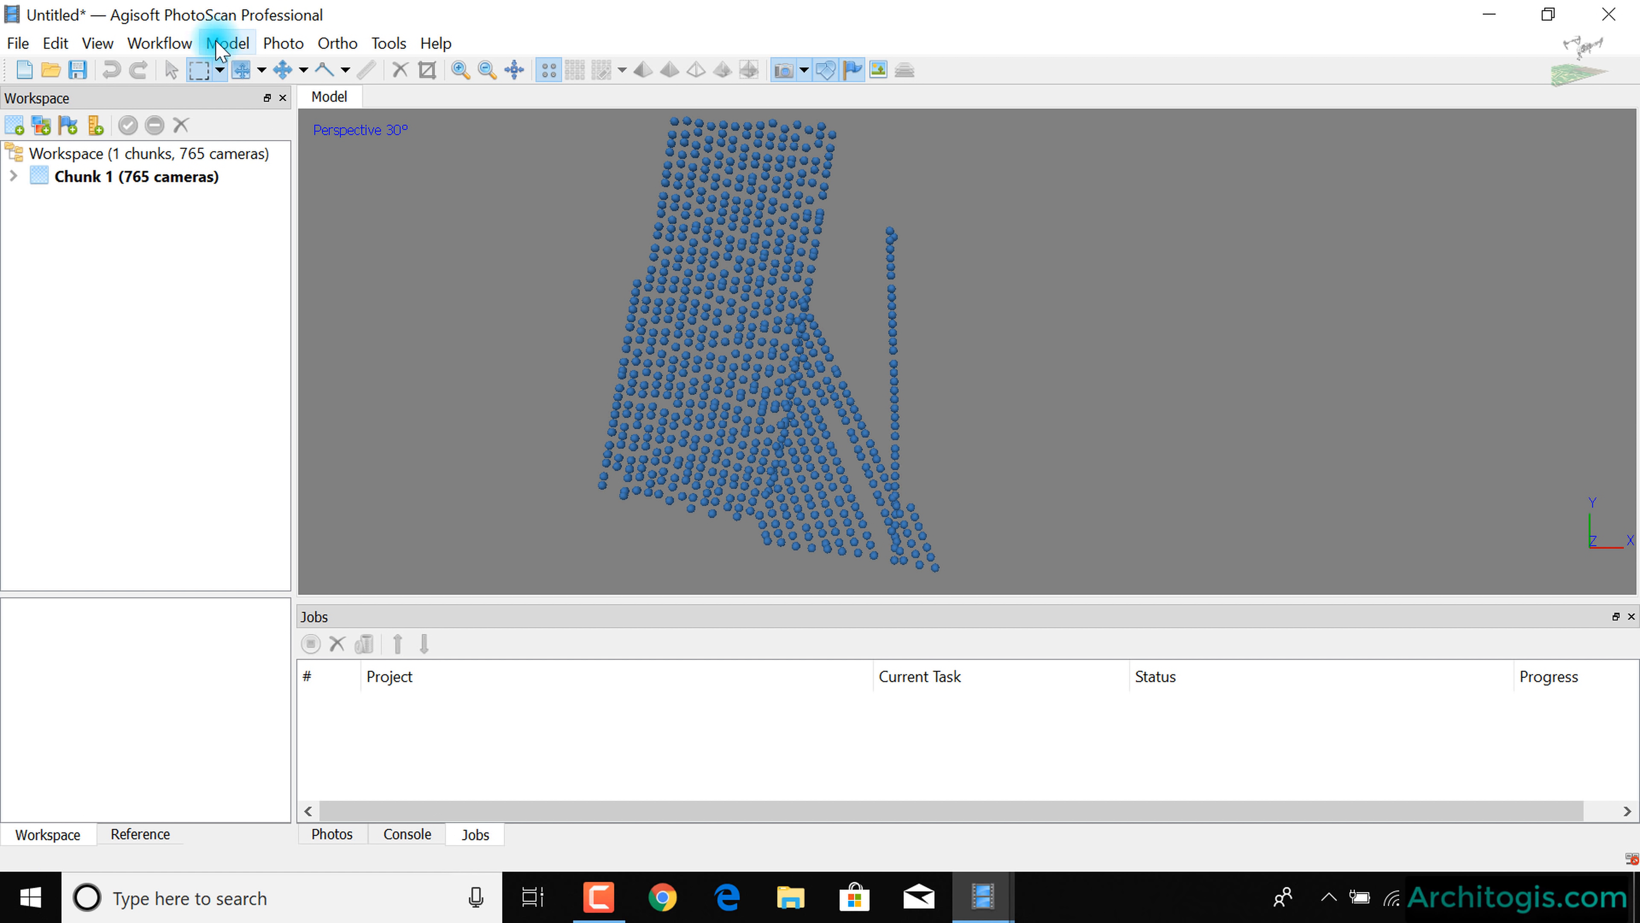
left_click(807, 246)
left_click_drag(852, 206, 954, 399)
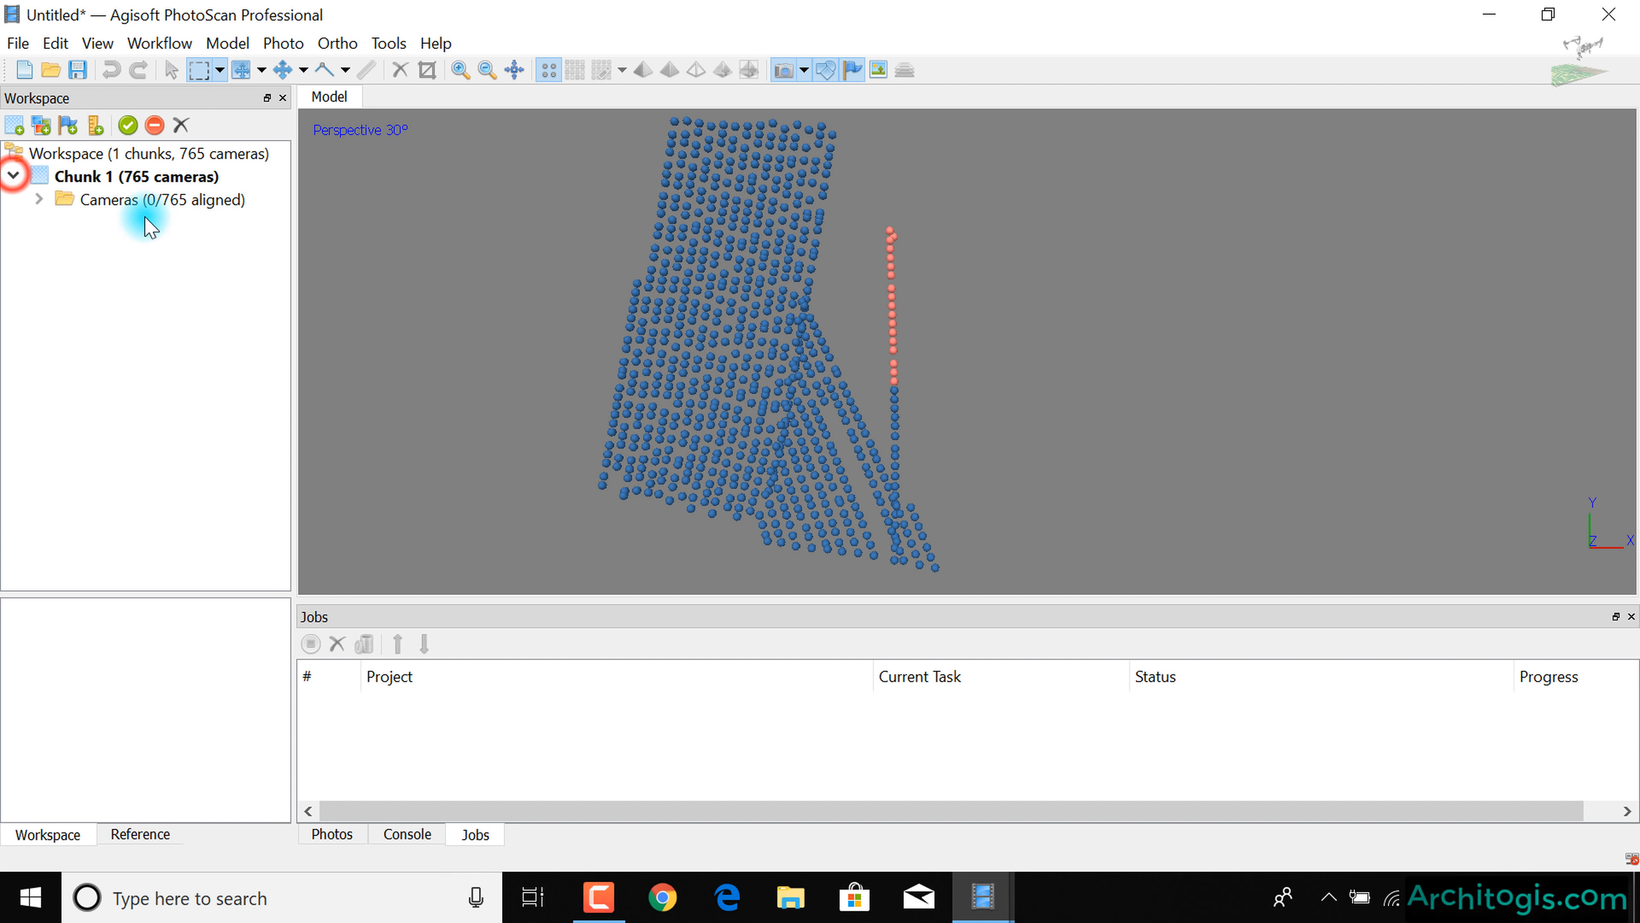
left_click(39, 200)
scroll(275, 336, "down", 12)
left_click_drag(282, 197, 294, 493)
left_click(1032, 385)
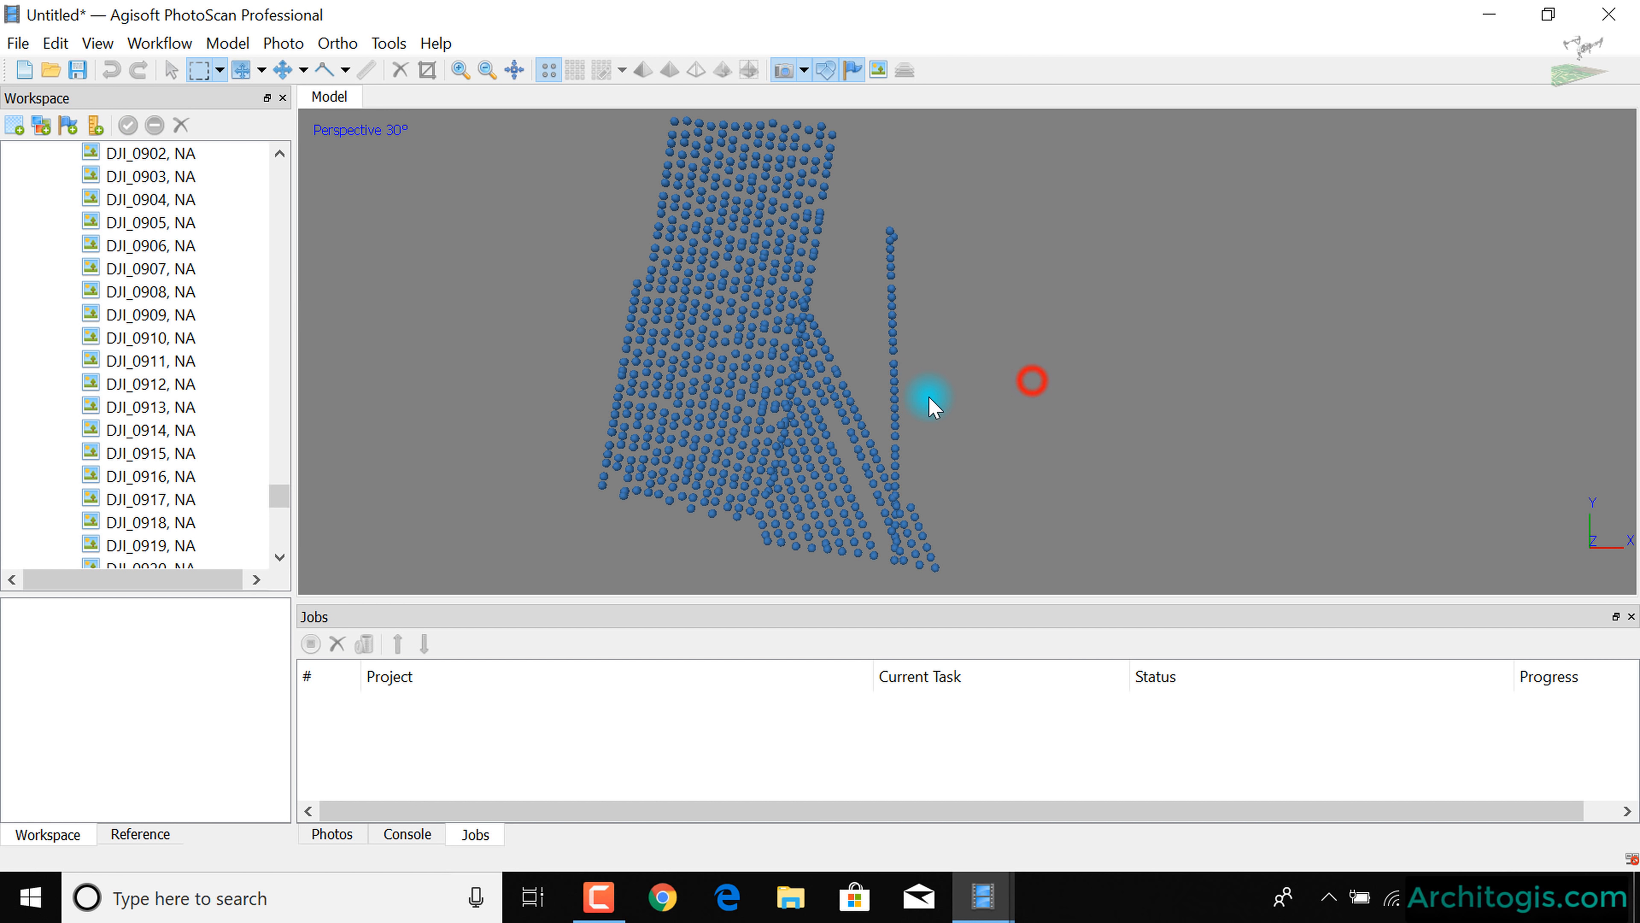
- Select the upper stretch of the isolated camera line beside the main grid again and remove those cameras from the chunk
left_click_drag(959, 417, 881, 208)
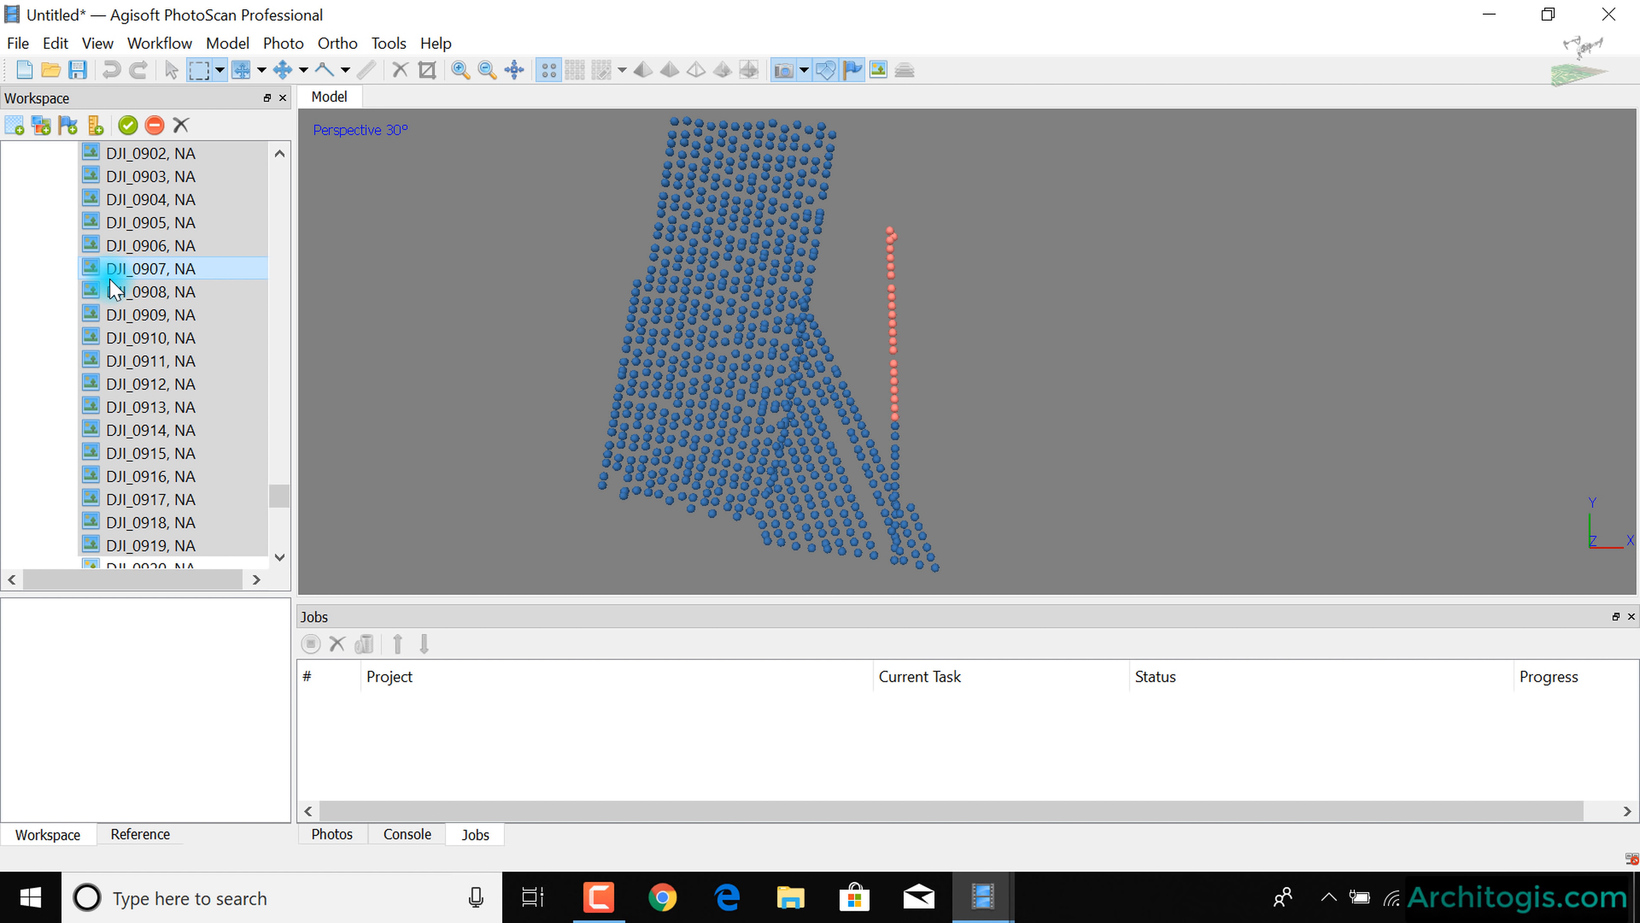
scroll(194, 388, "up", 6)
scroll(203, 430, "down", 3)
right_click(184, 294)
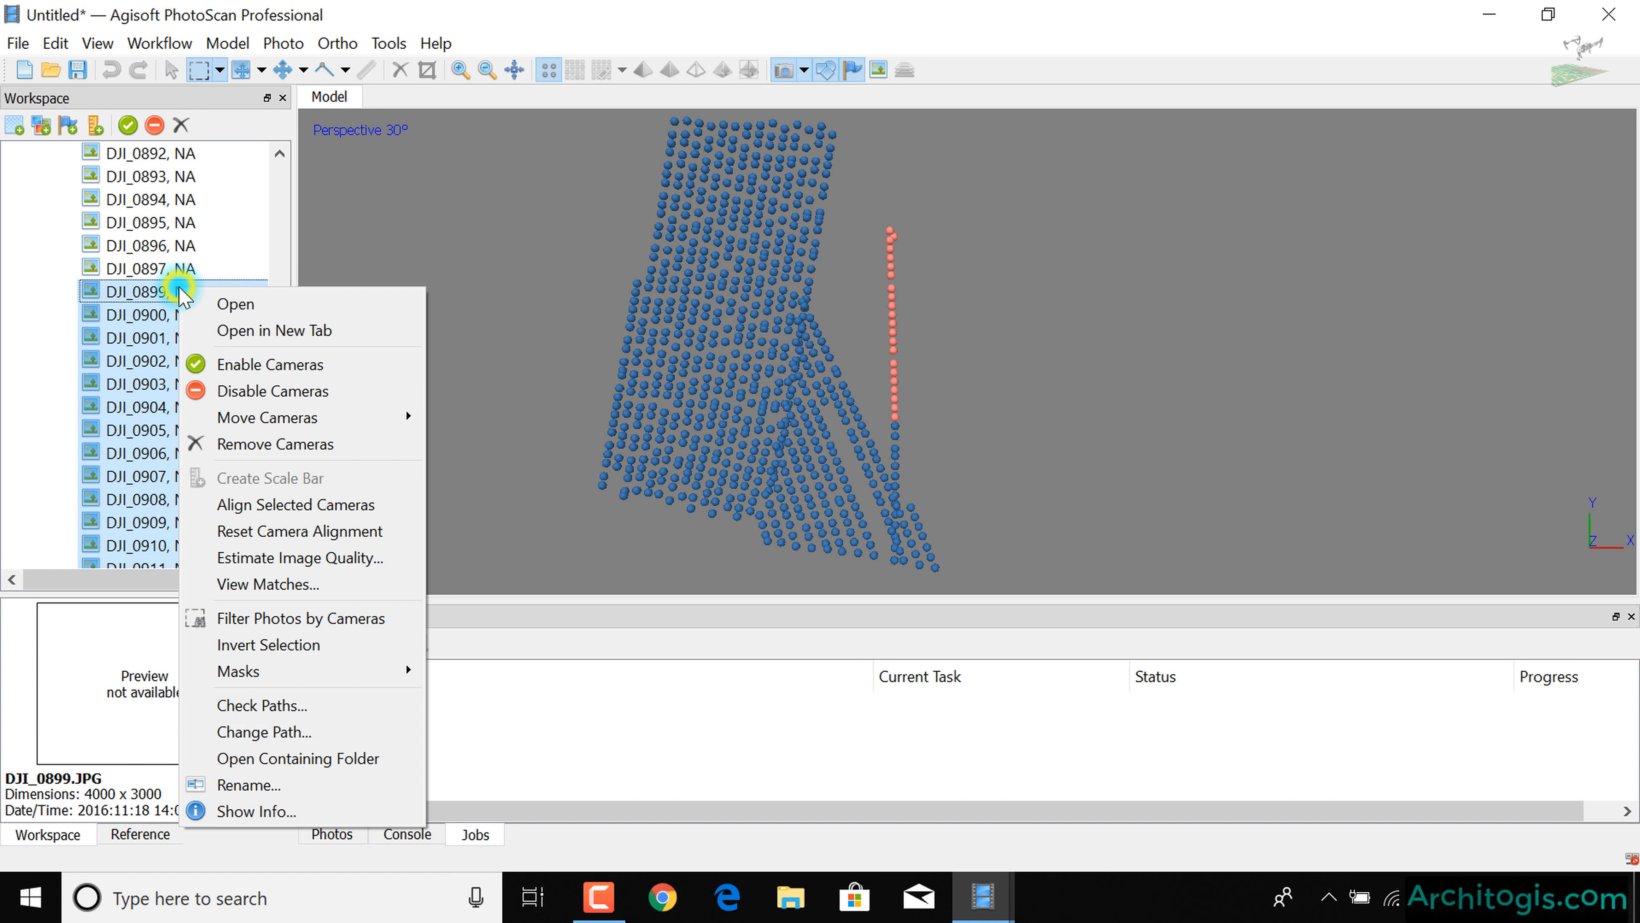
left_click(238, 438)
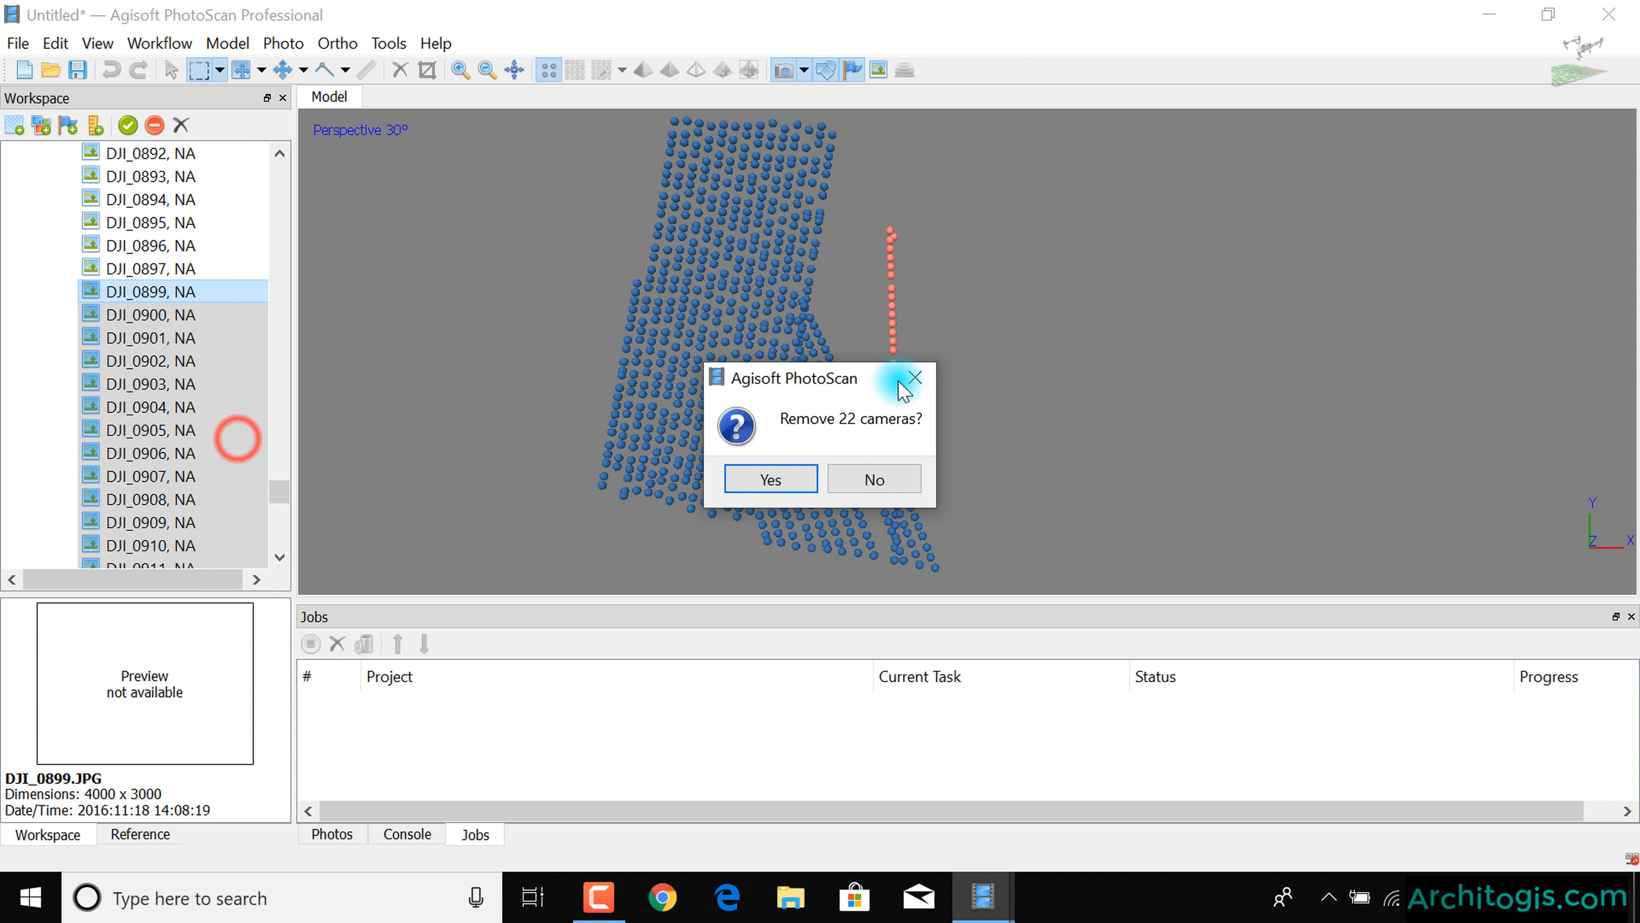
left_click(771, 479)
- Select the rest of the isolated camera line, DJI_0920 to DJI_0926, and remove those cameras
scroll(920, 507, "up", 3)
middle_click_drag(835, 477, 806, 265)
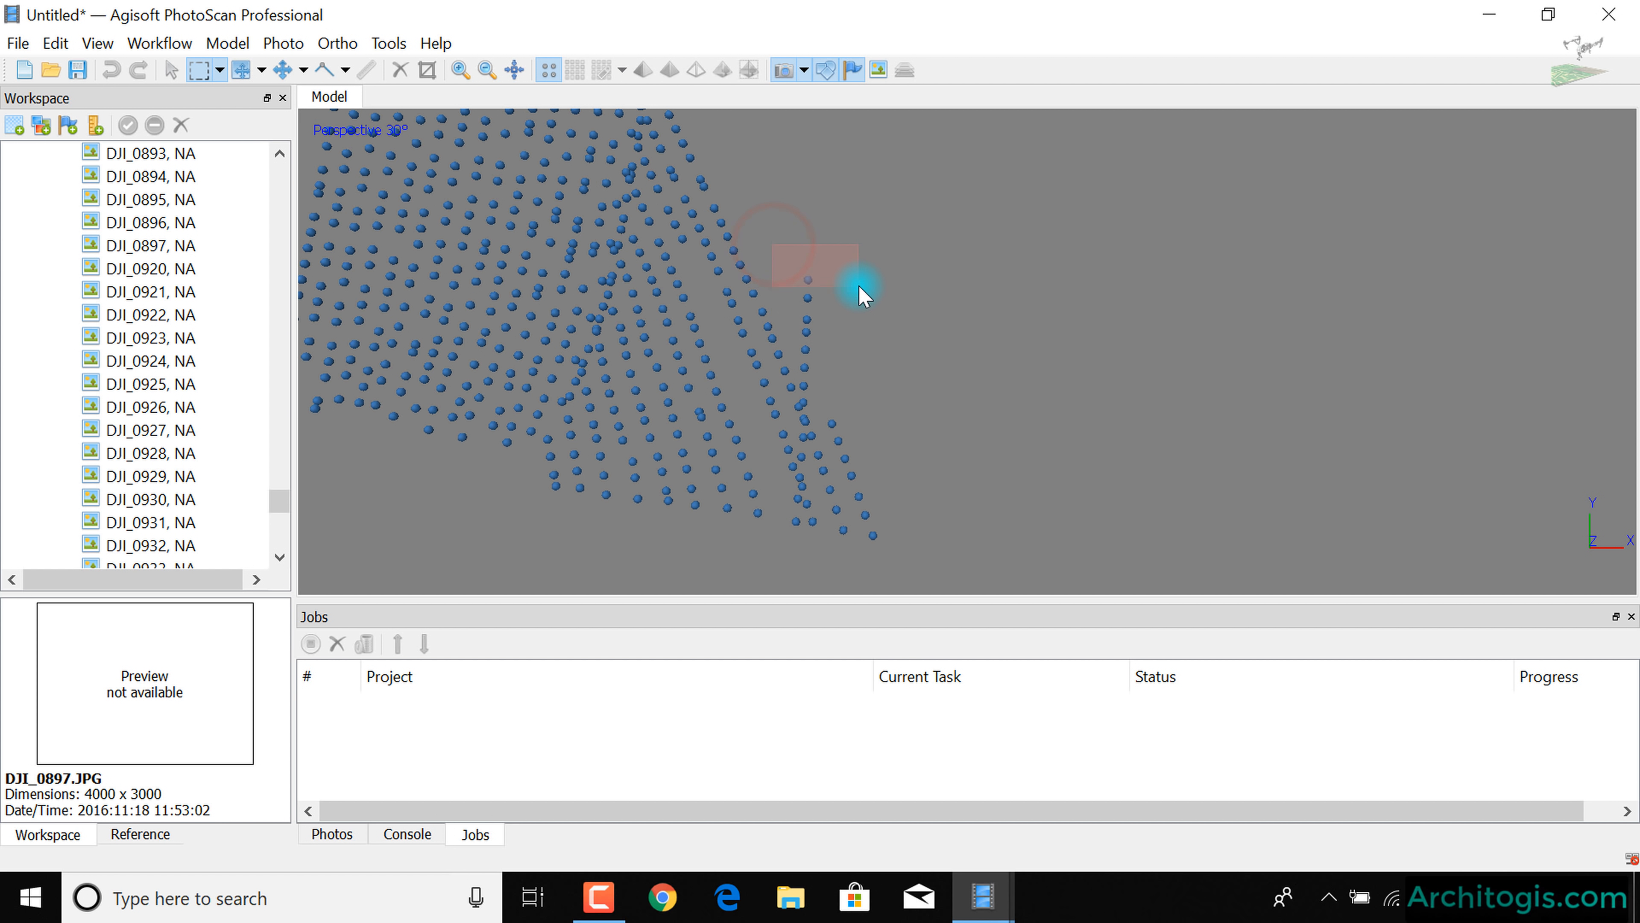
left_click_drag(860, 286, 860, 287)
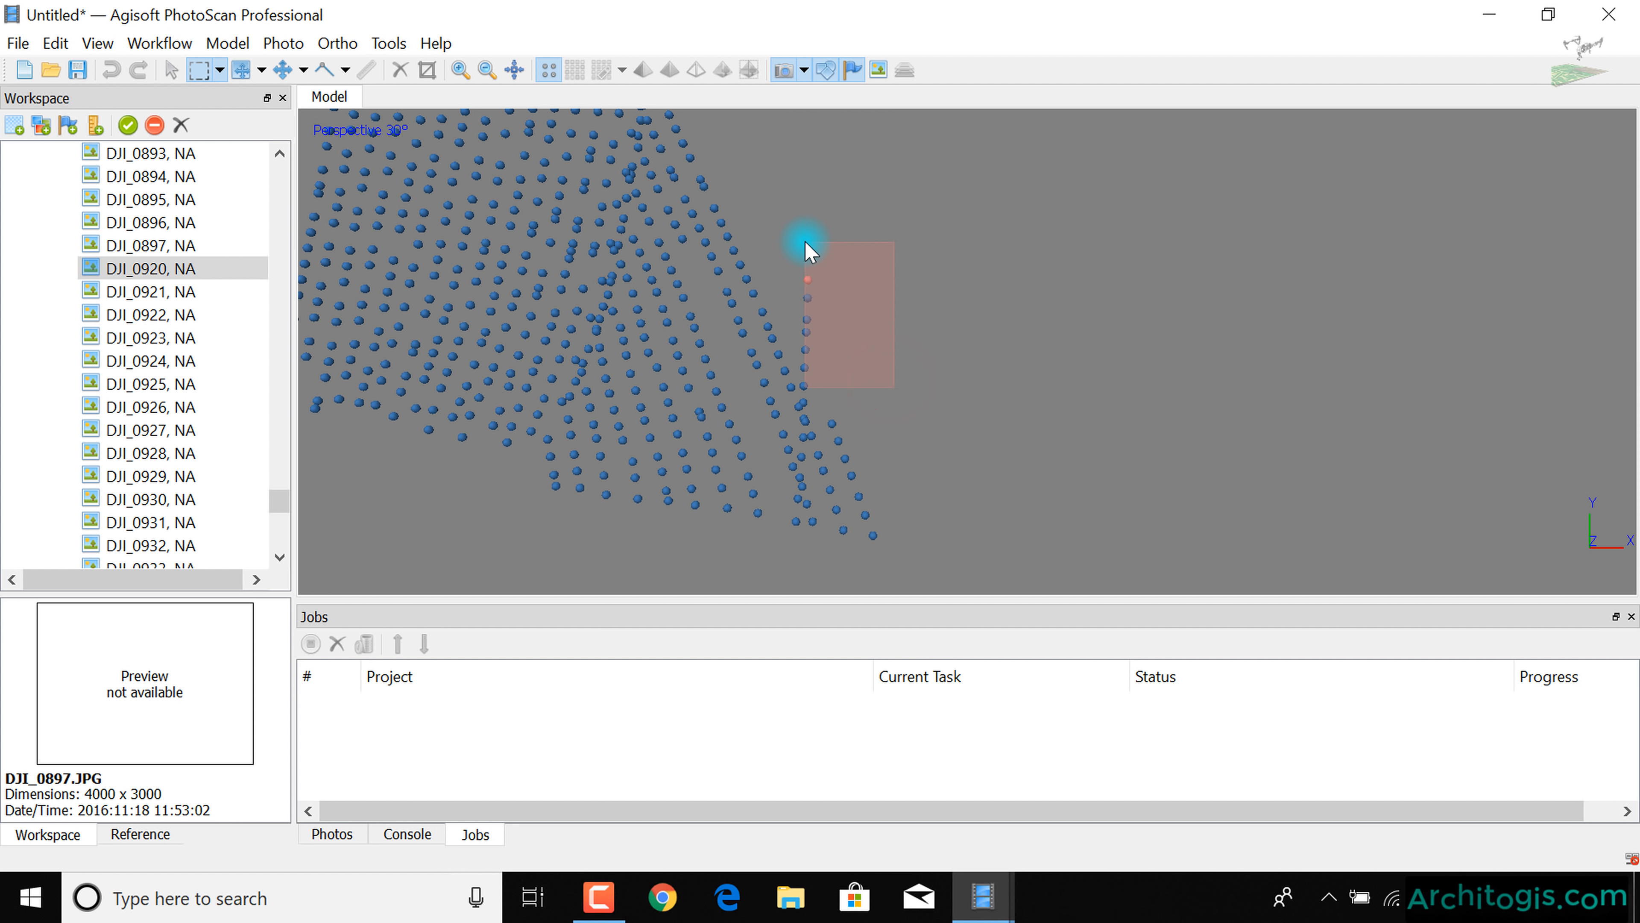
left_click_drag(804, 238, 804, 239)
right_click(115, 270)
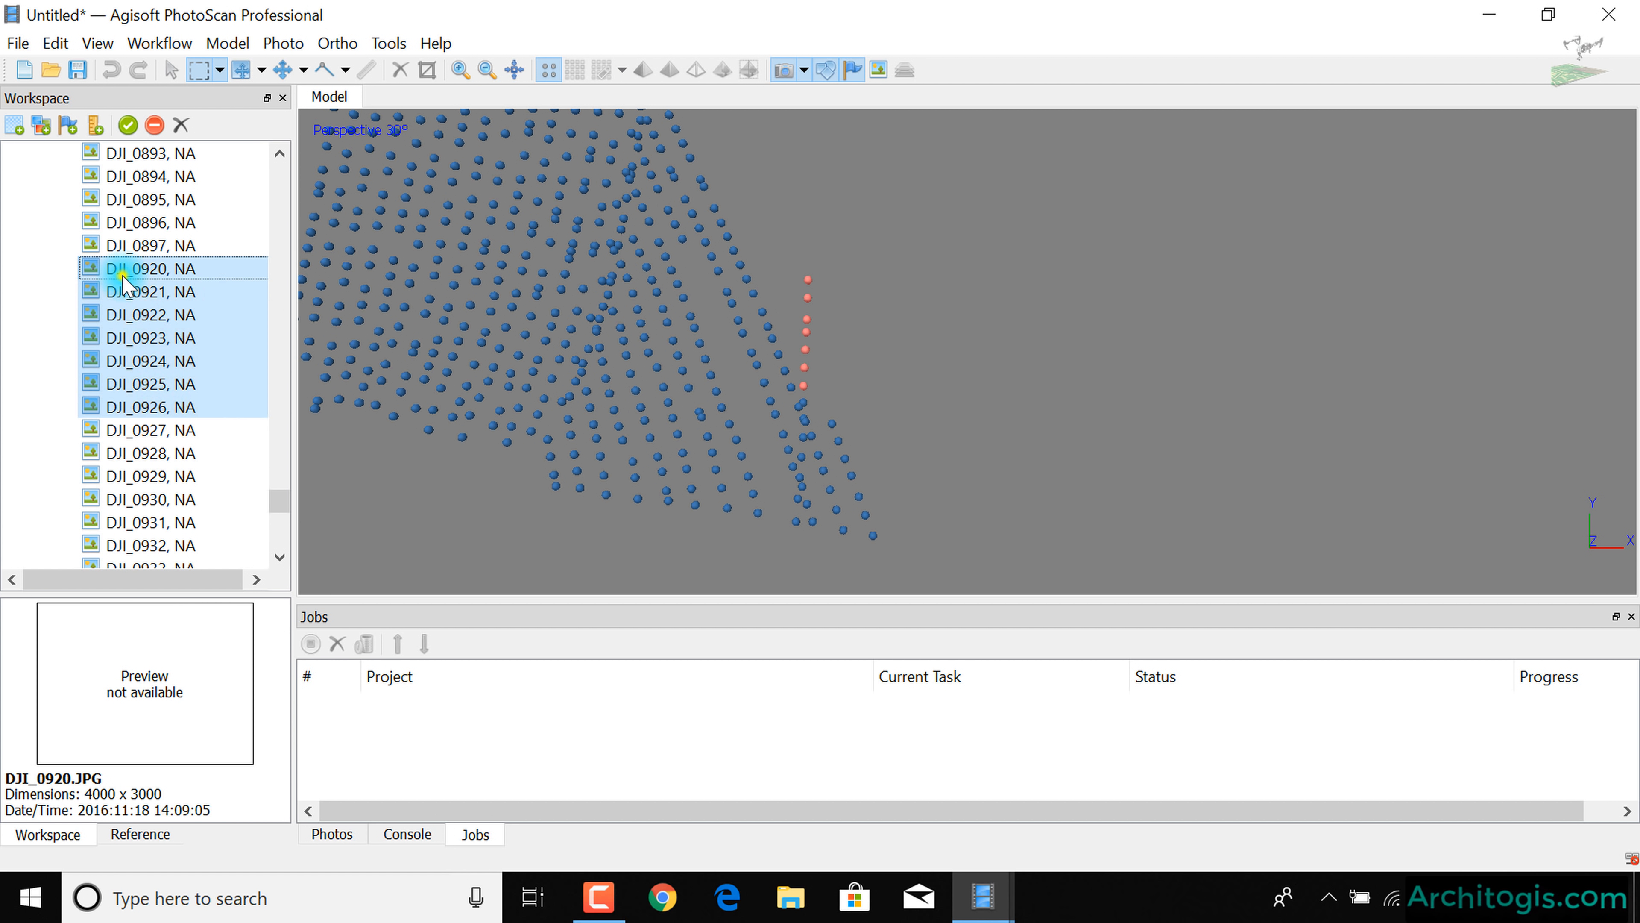
left_click(206, 433)
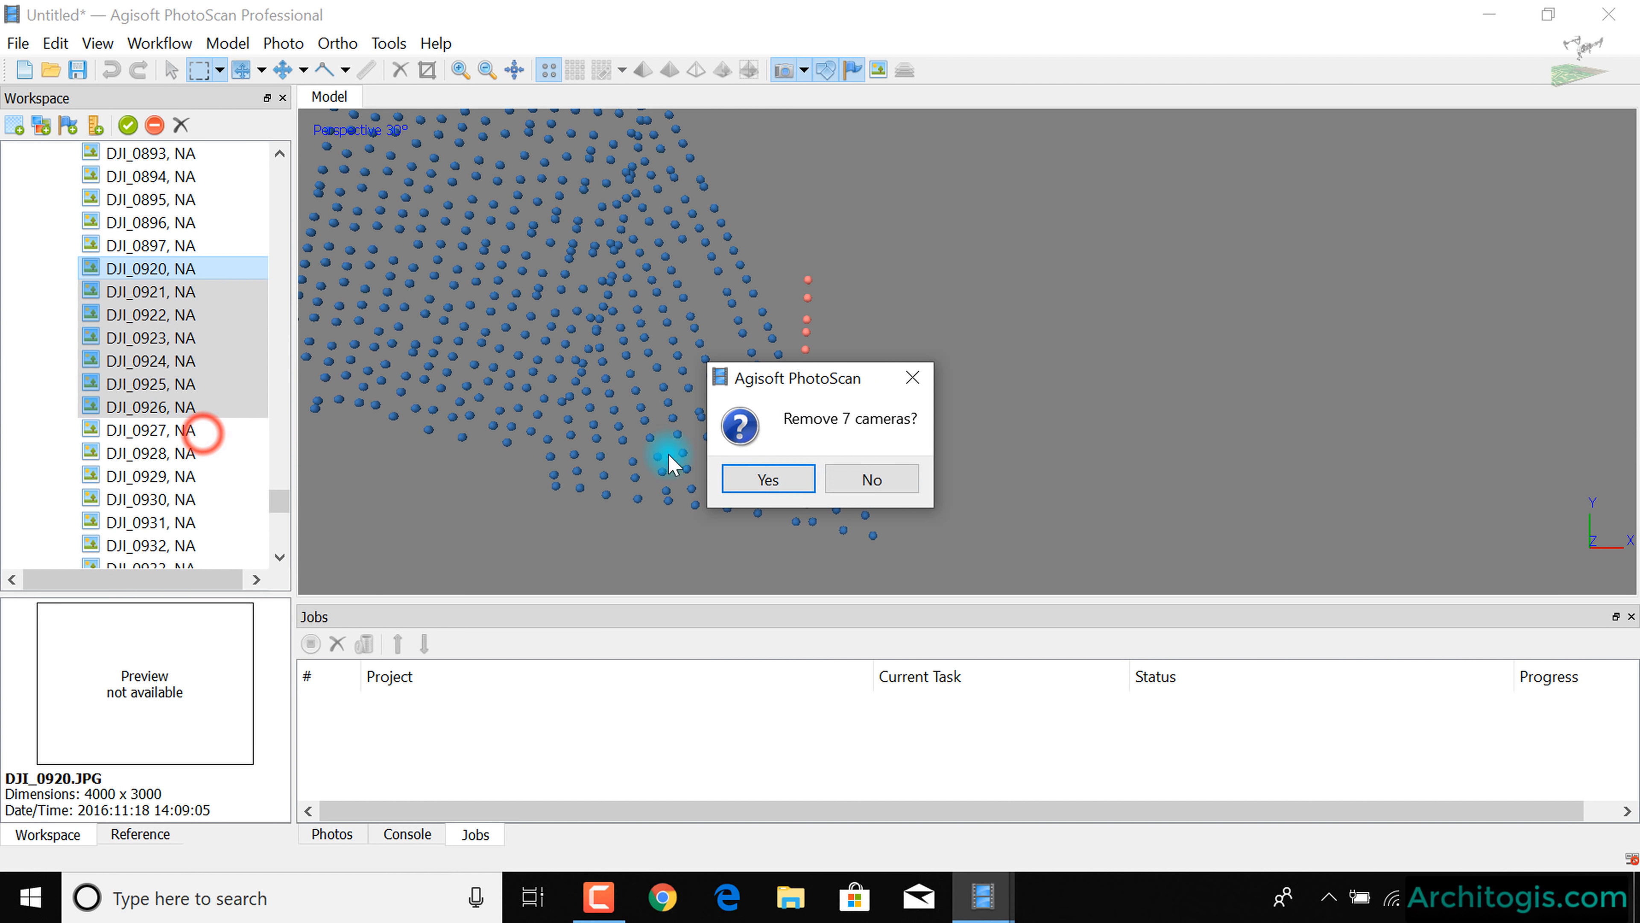
left_click(764, 480)
scroll(981, 429, "down", 5)
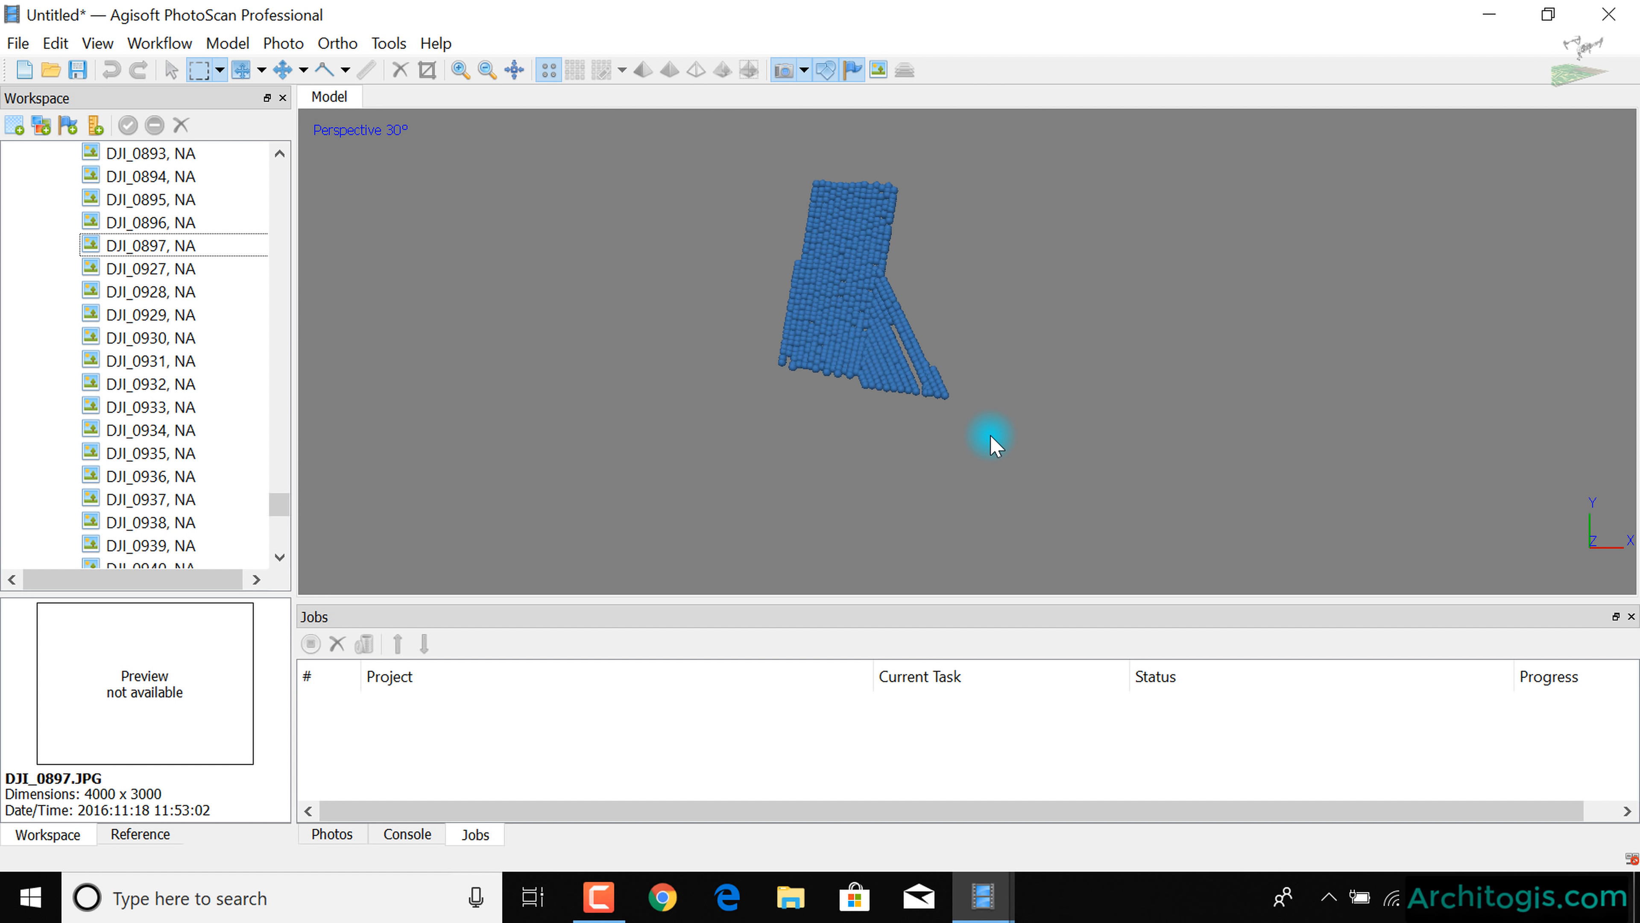
scroll(787, 323, "up", 5)
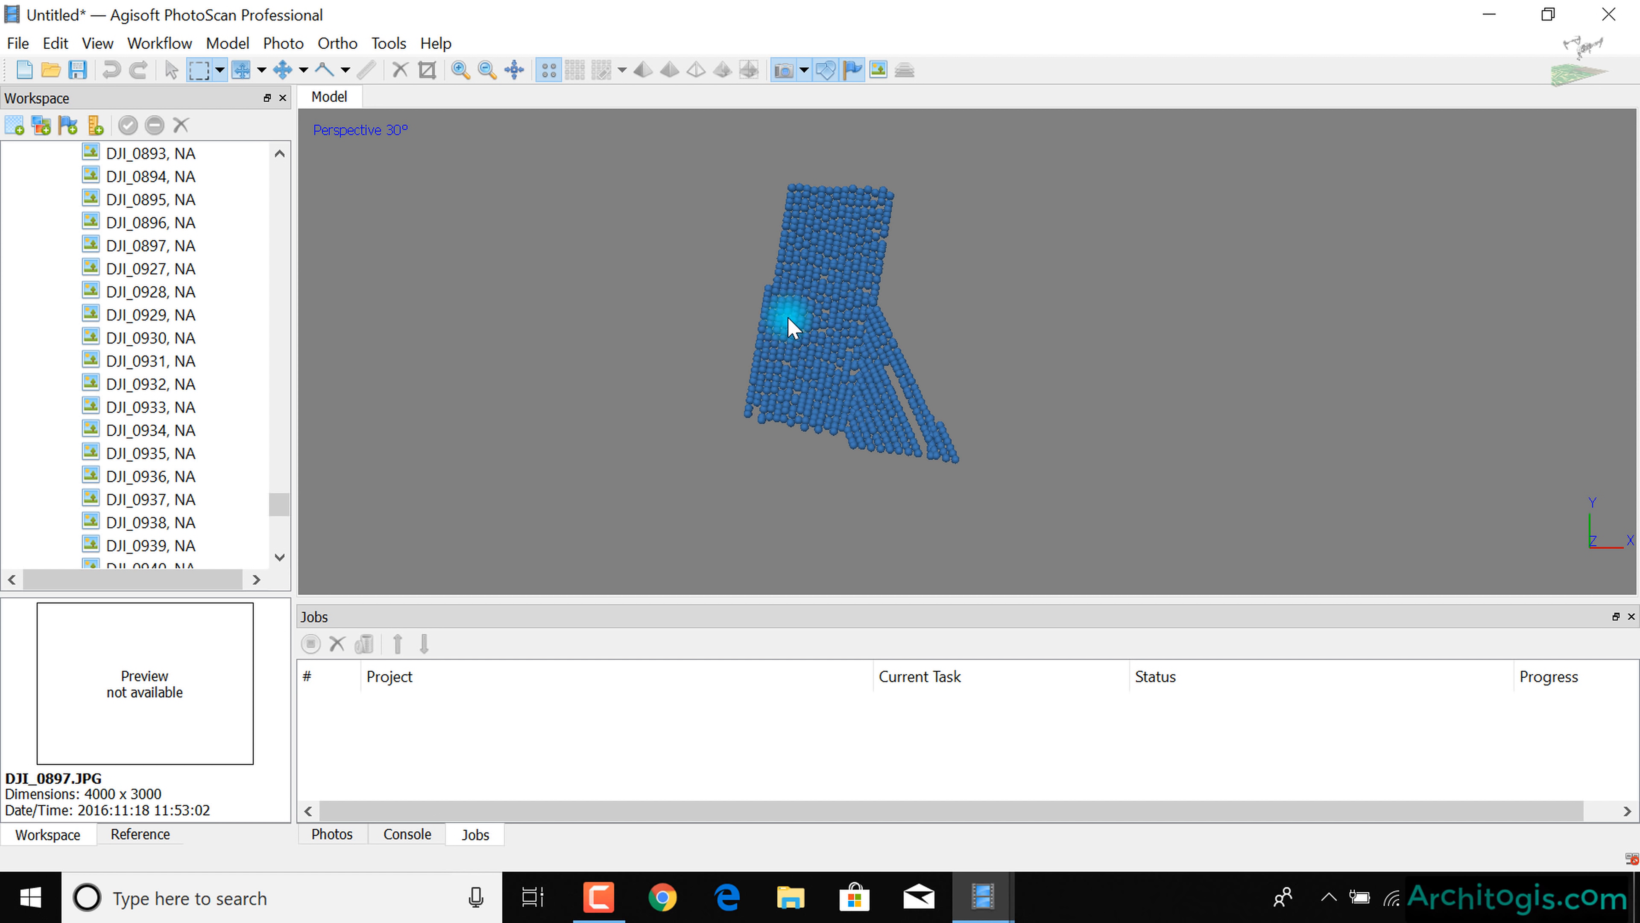
- Save the project as Samlot_Agriculture_Area in PhotoScan Project format in D:, 2. GIS, 1. Drone Images, 1. Samlot
left_click(16, 44)
left_click(53, 151)
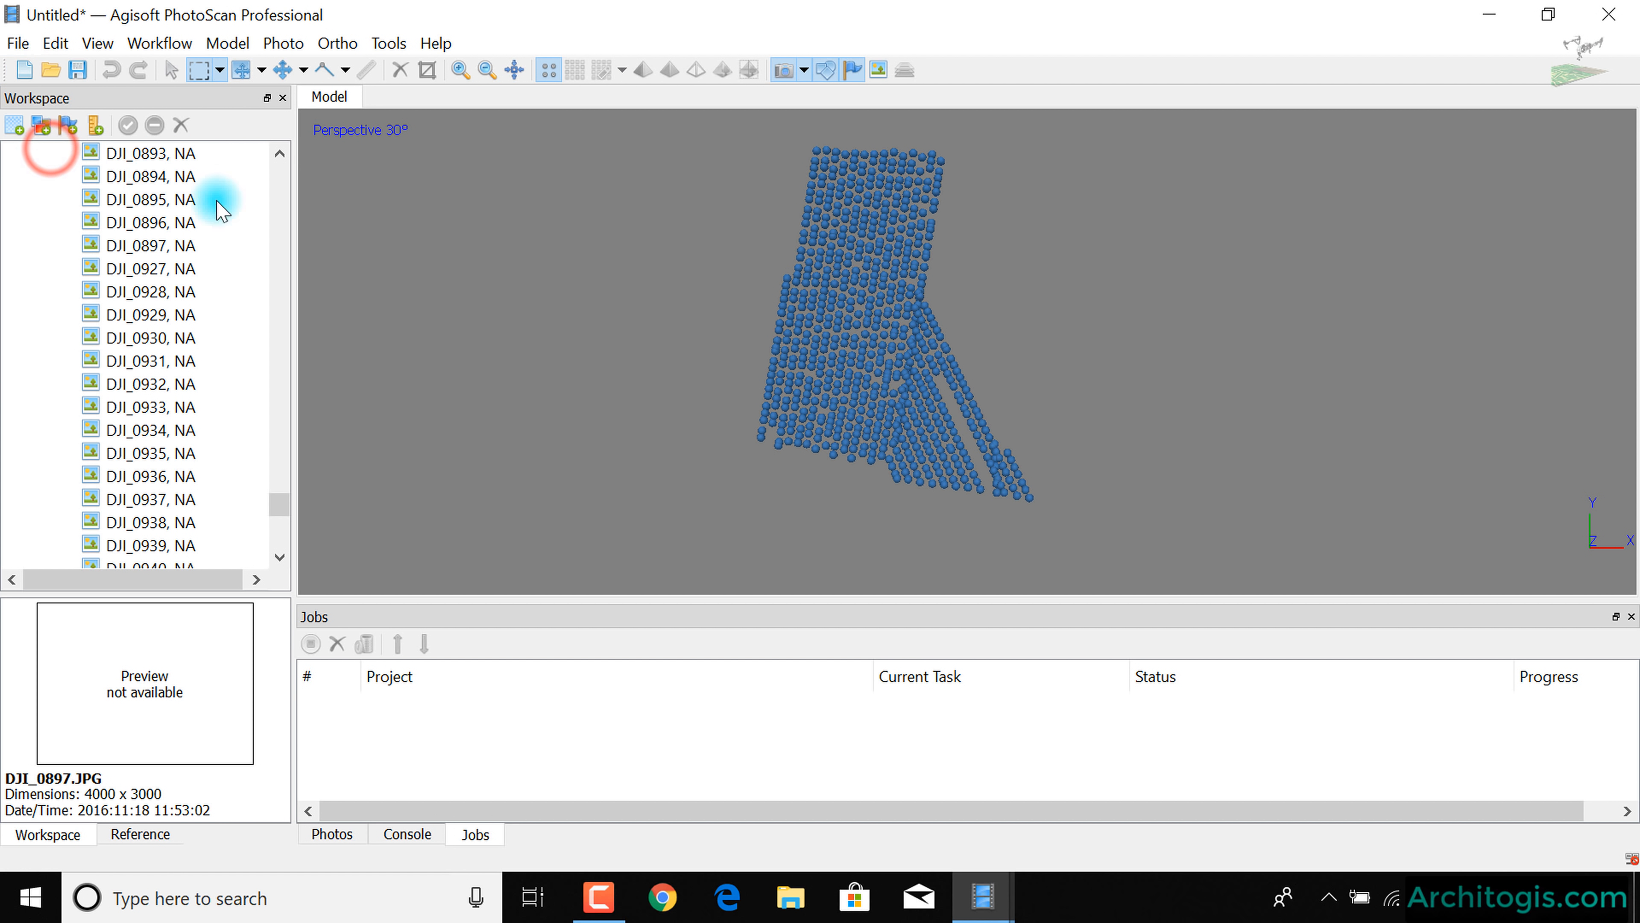
scroll(104, 433, "down", 1)
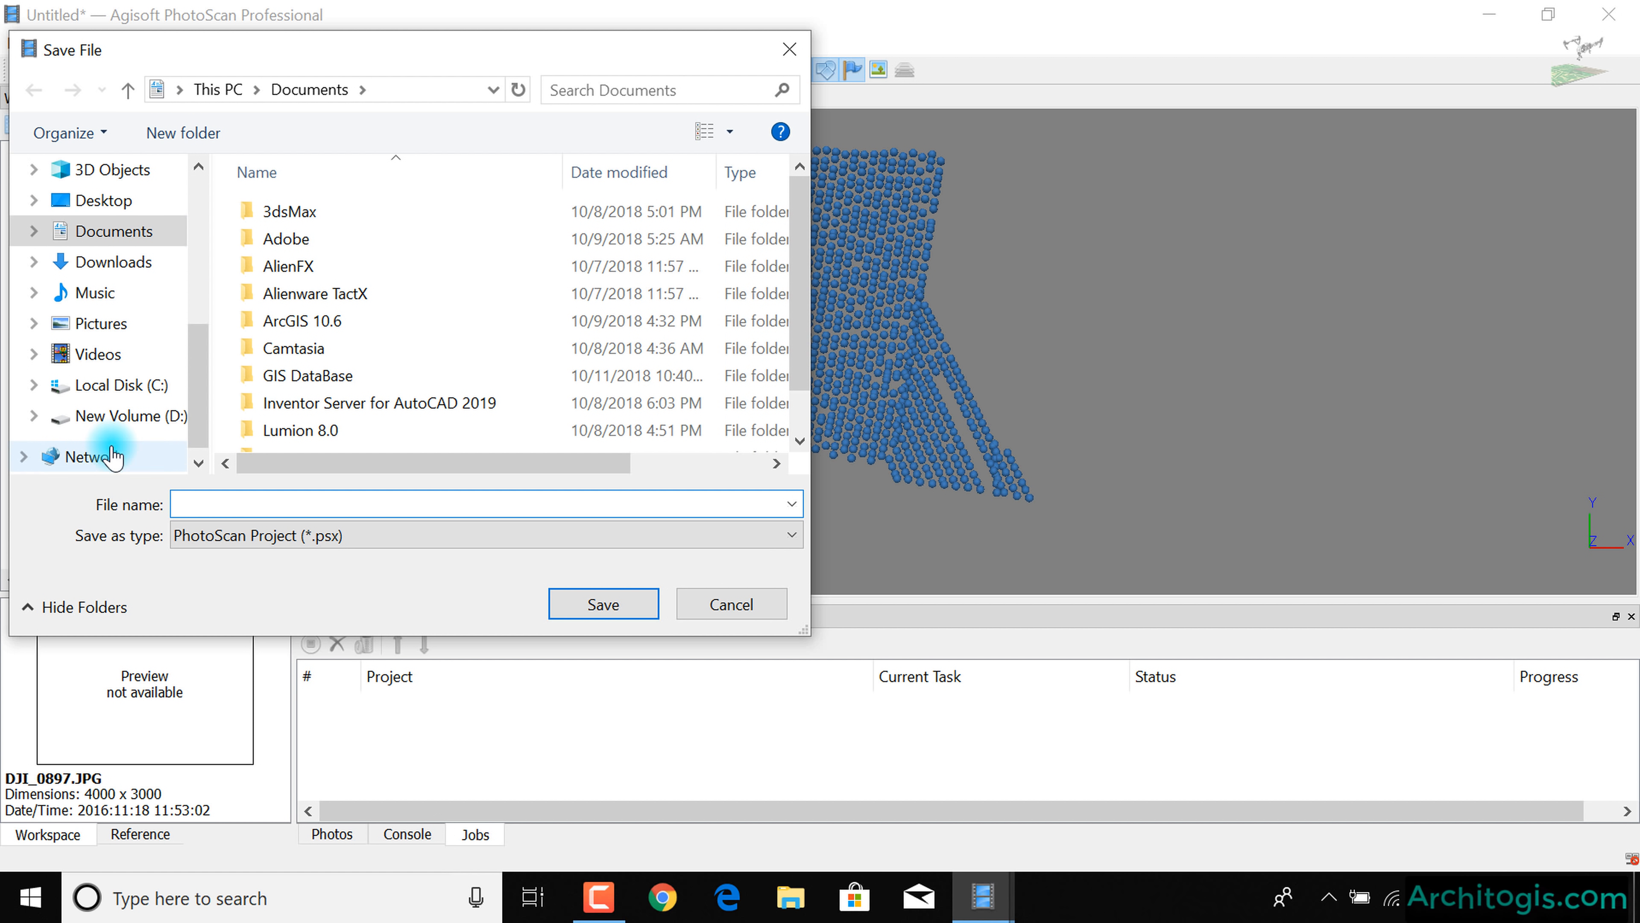
left_click(123, 416)
left_click(277, 239)
double_click(276, 239)
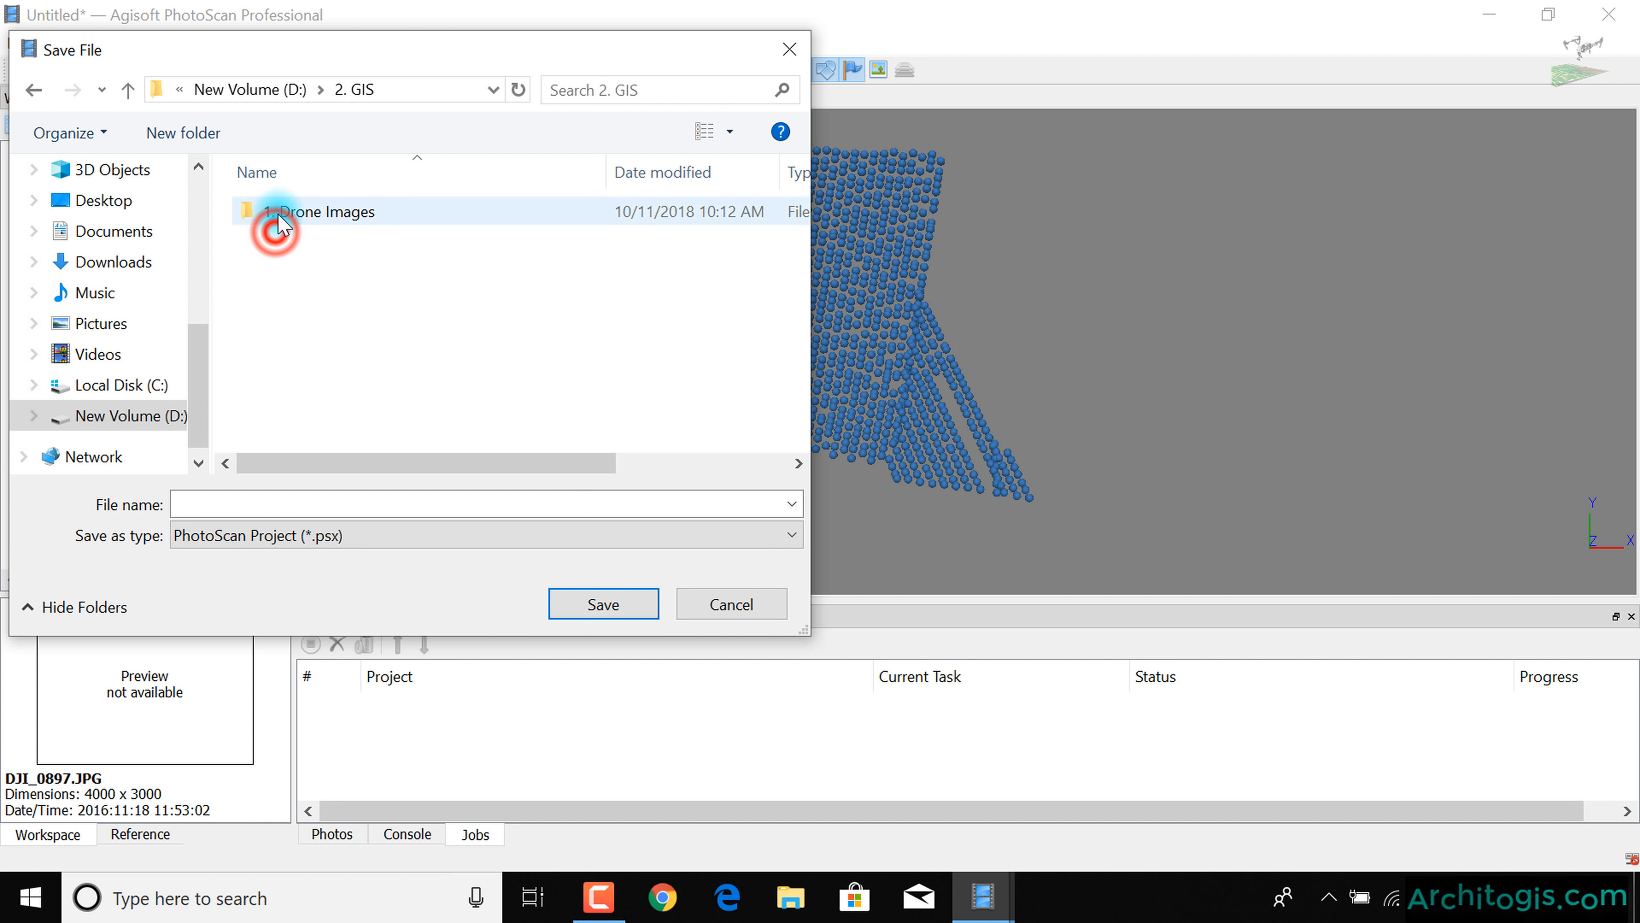
double_click(275, 214)
left_click(321, 218)
double_click(321, 218)
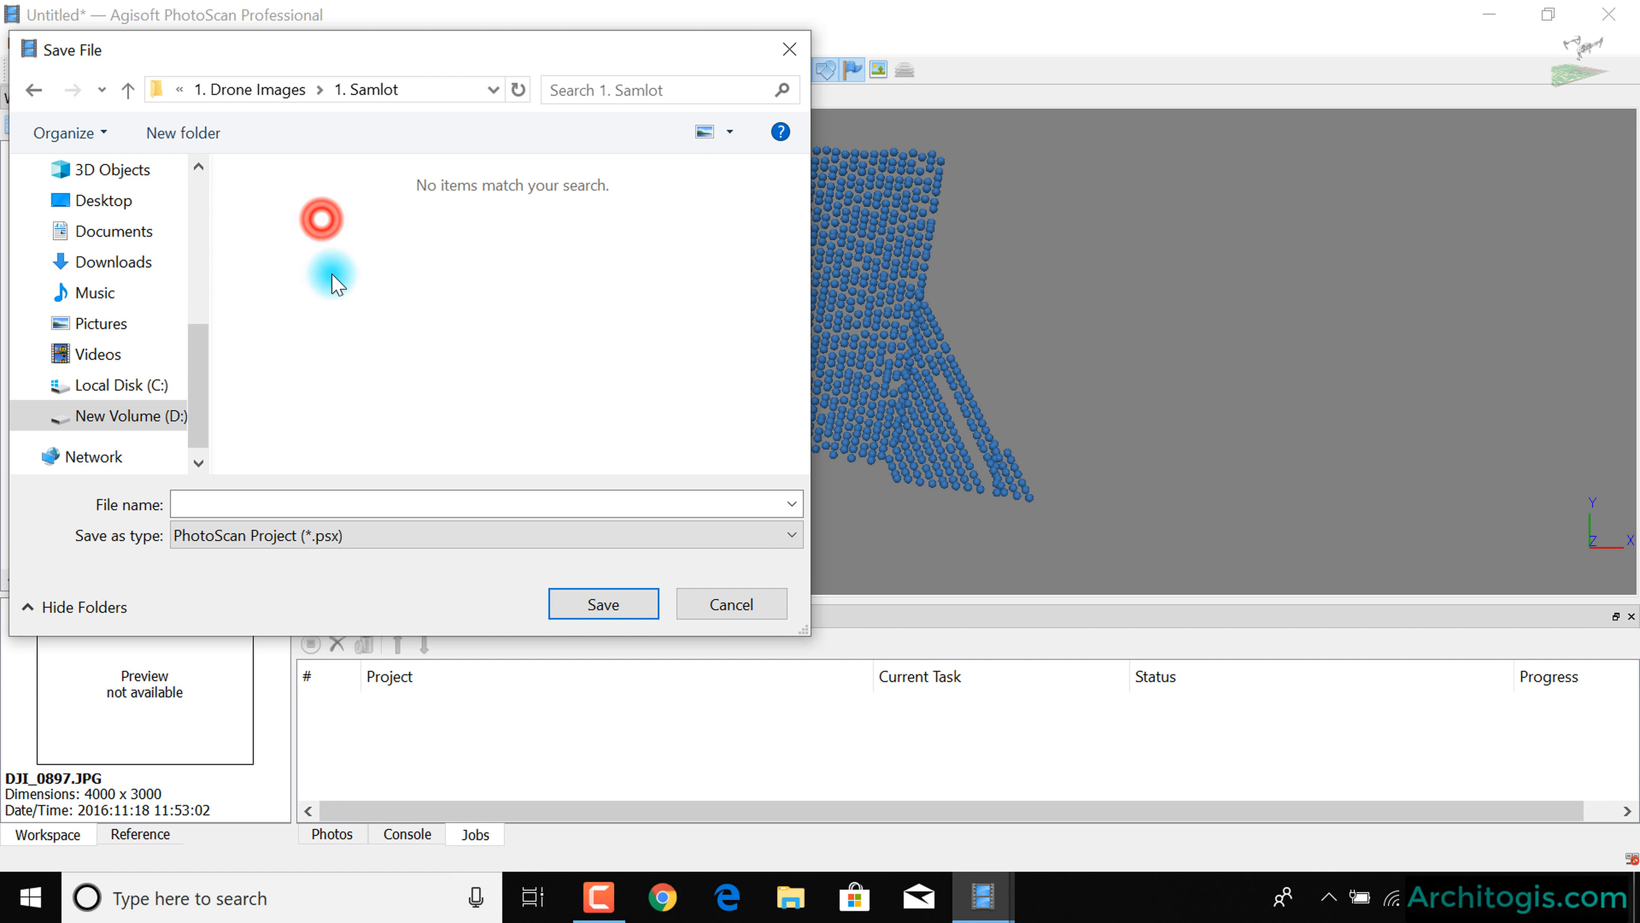
left_click(378, 503)
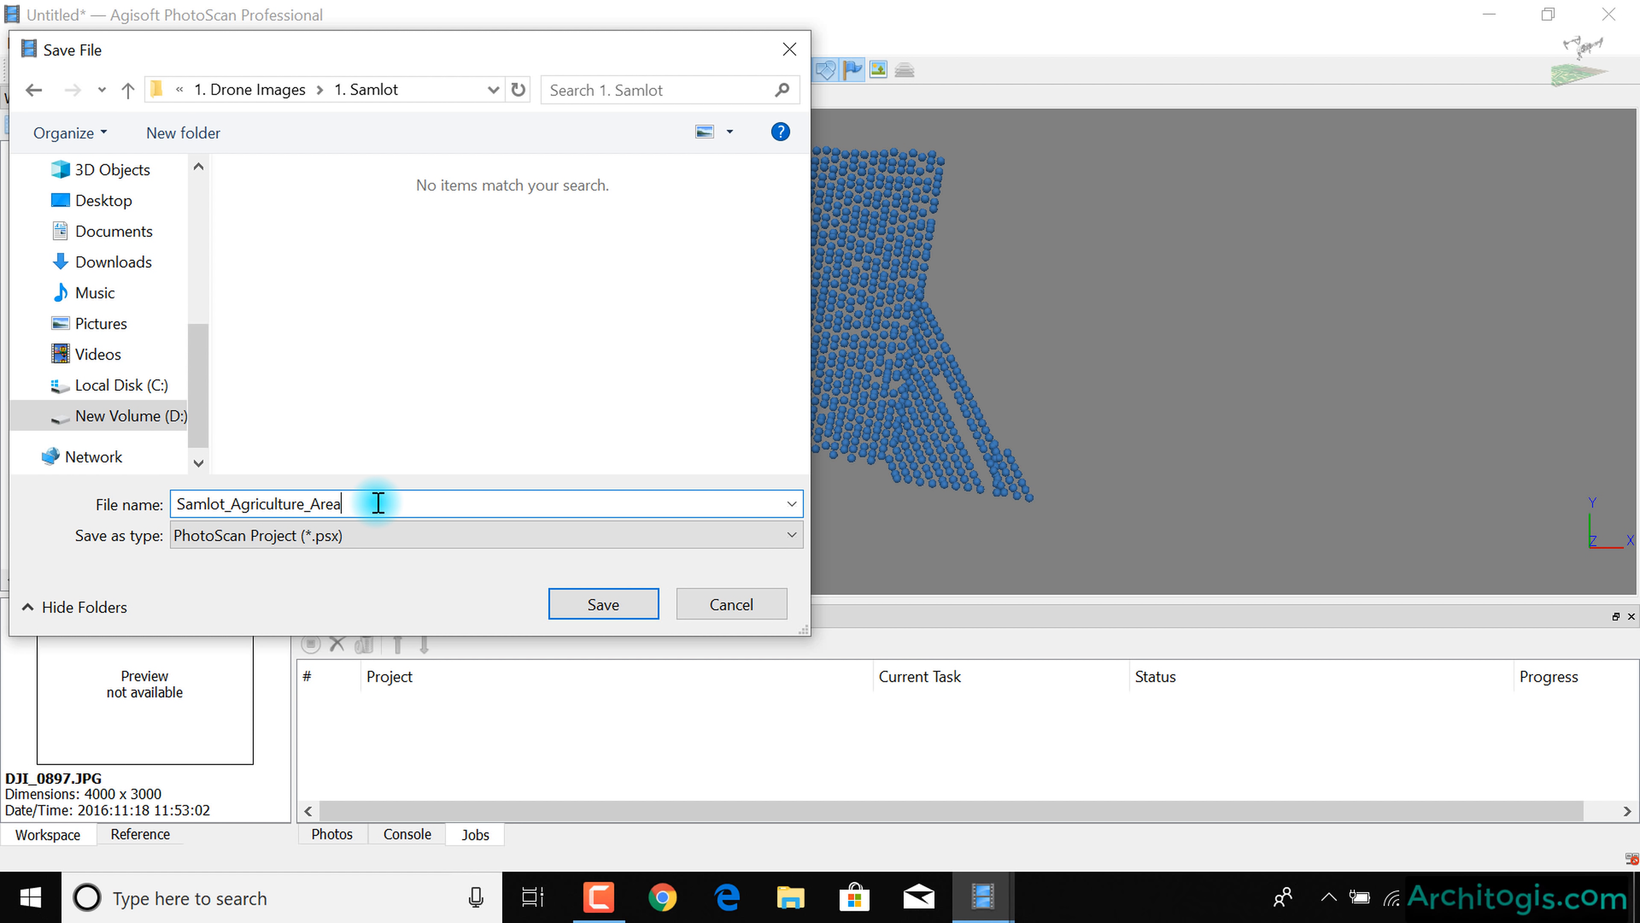
left_click(597, 607)
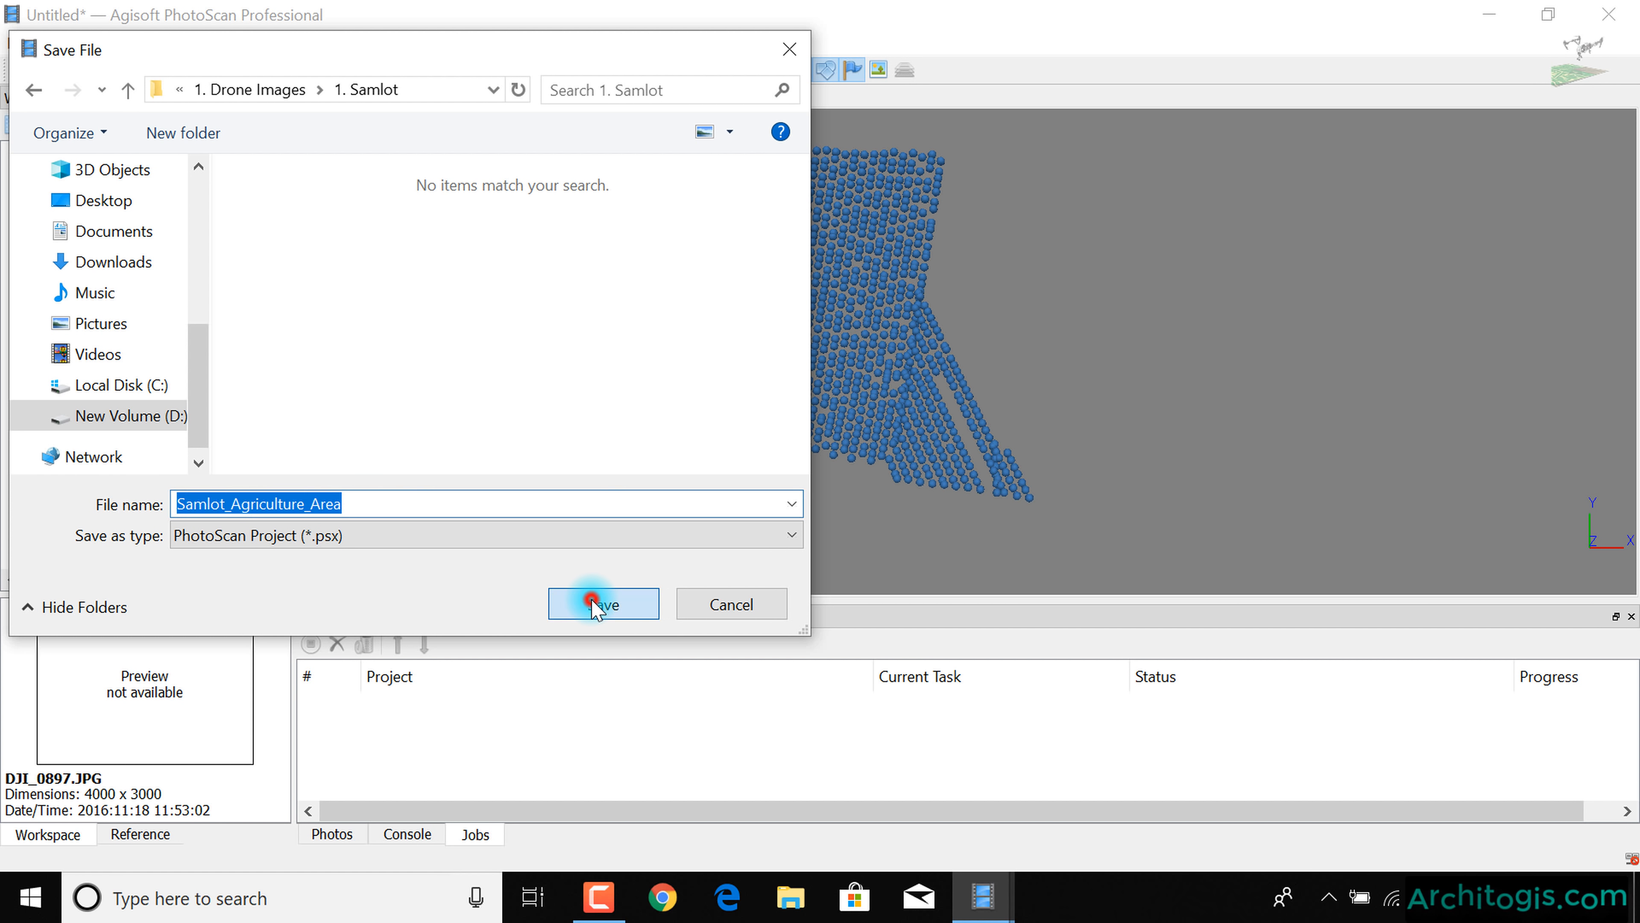
scroll(651, 346, "down", 5)
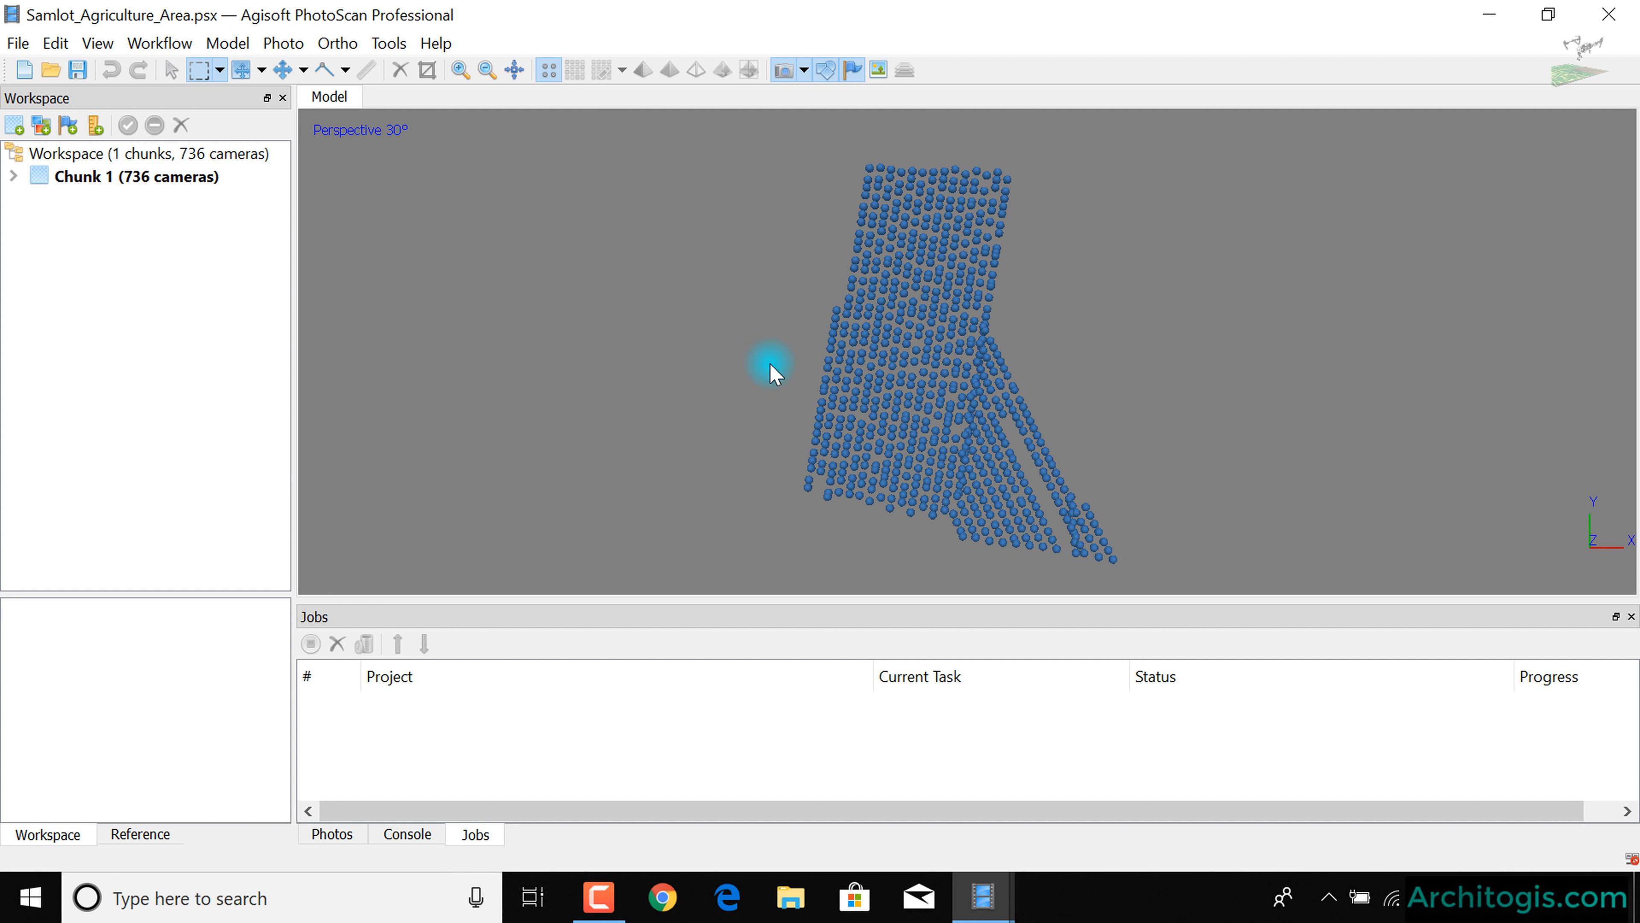
- Add an Align Photos job applied to All Chunks to the batch process
left_click(161, 43)
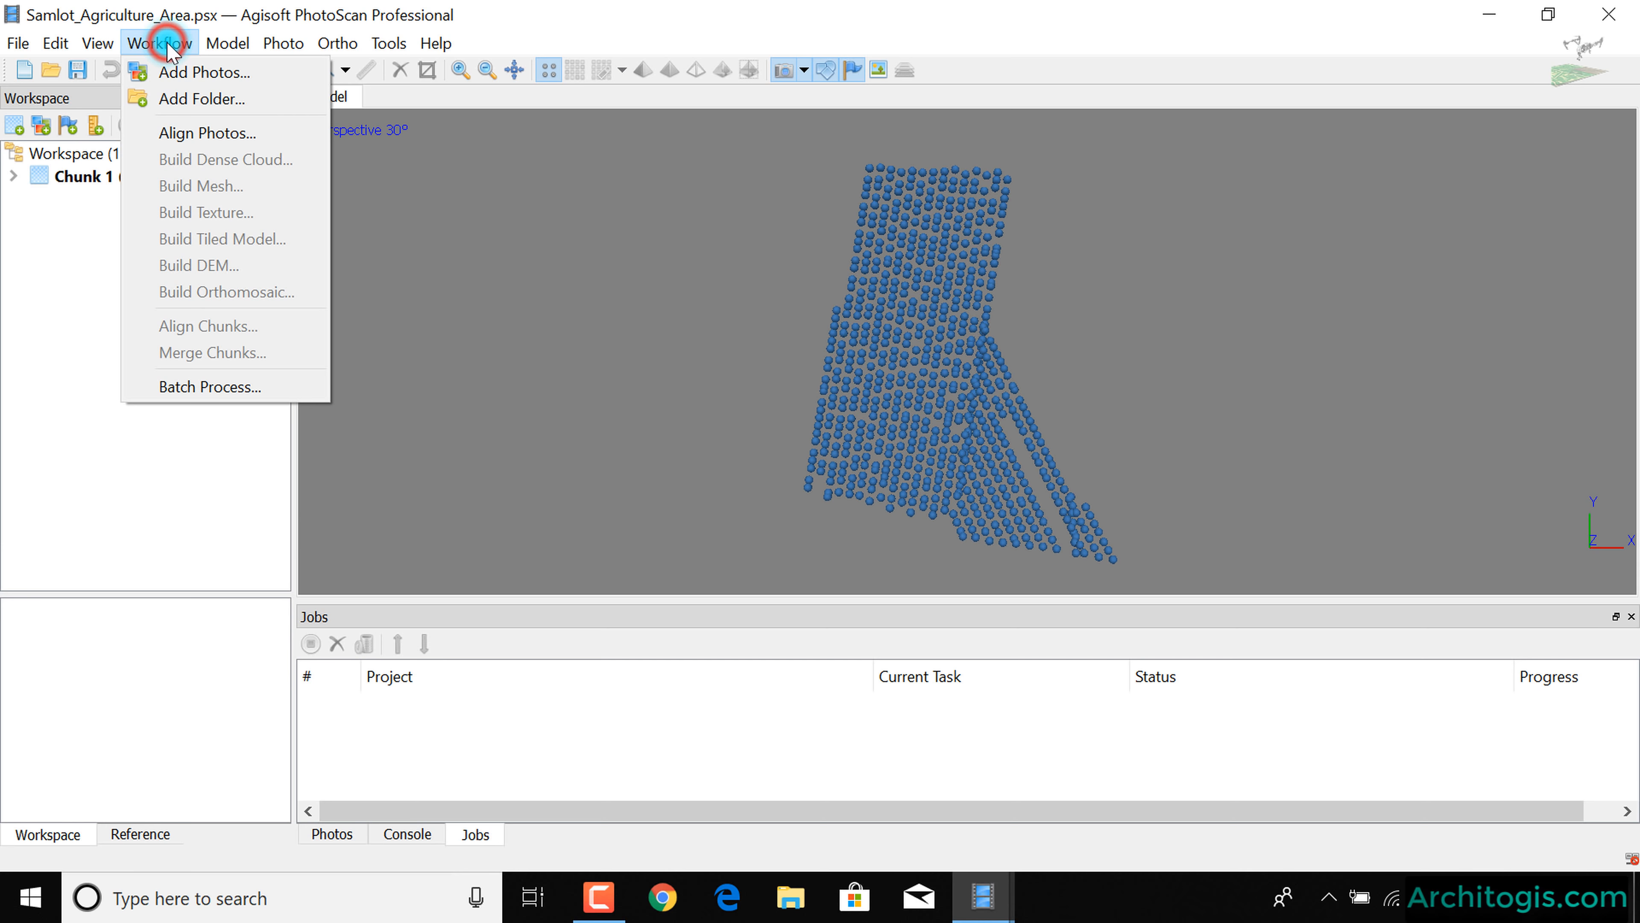
left_click(238, 390)
left_click(671, 549)
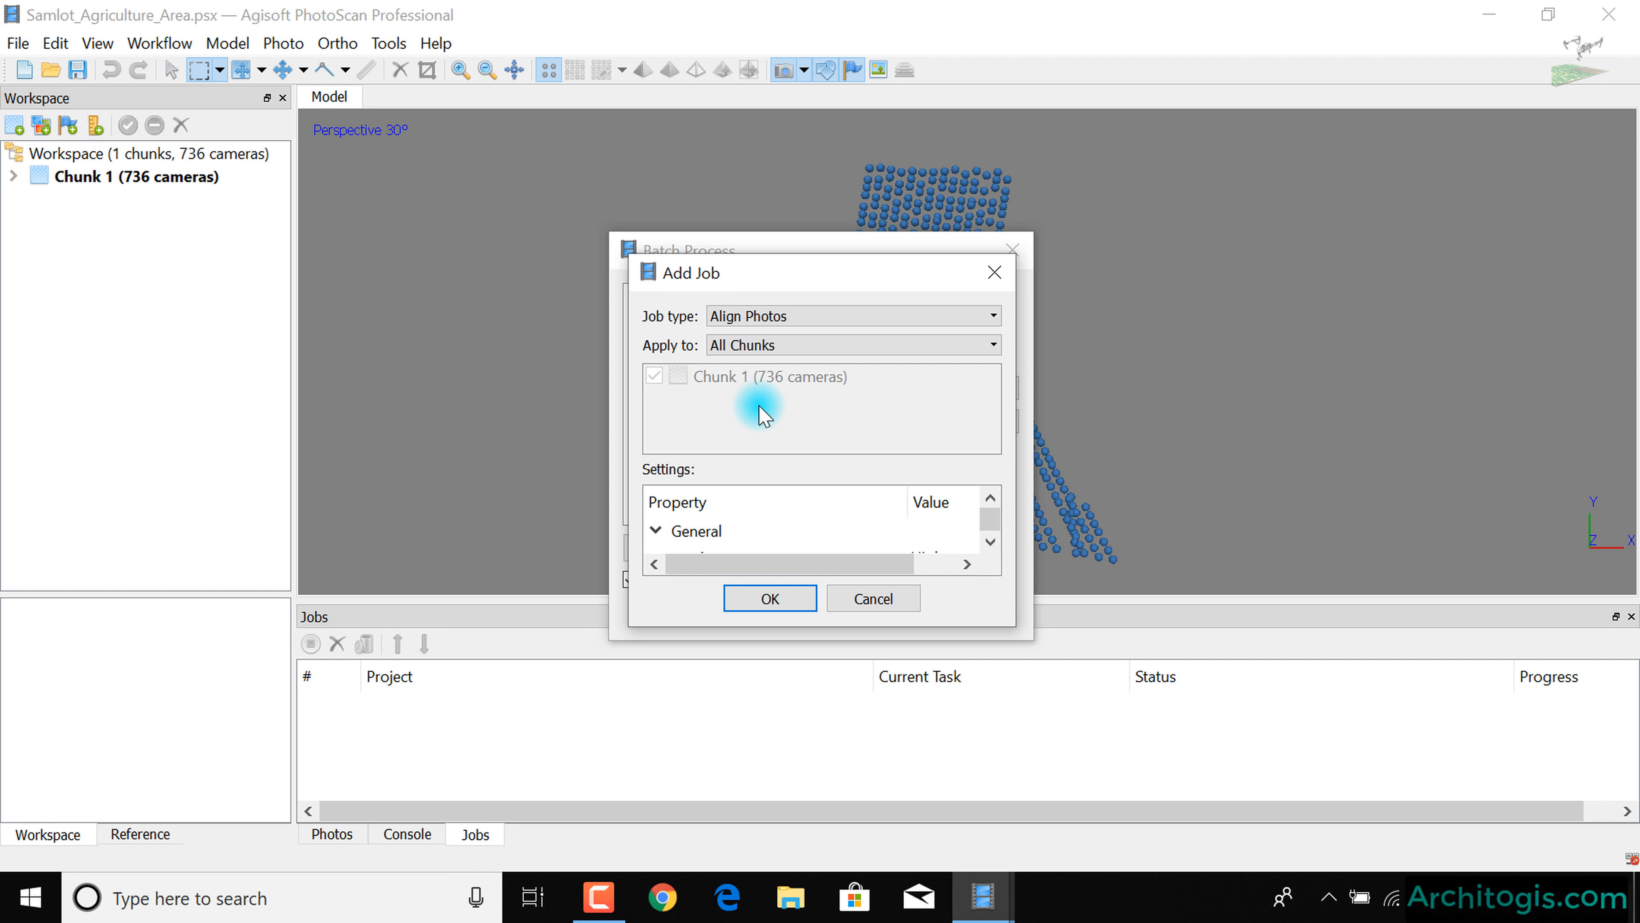
left_click(758, 345)
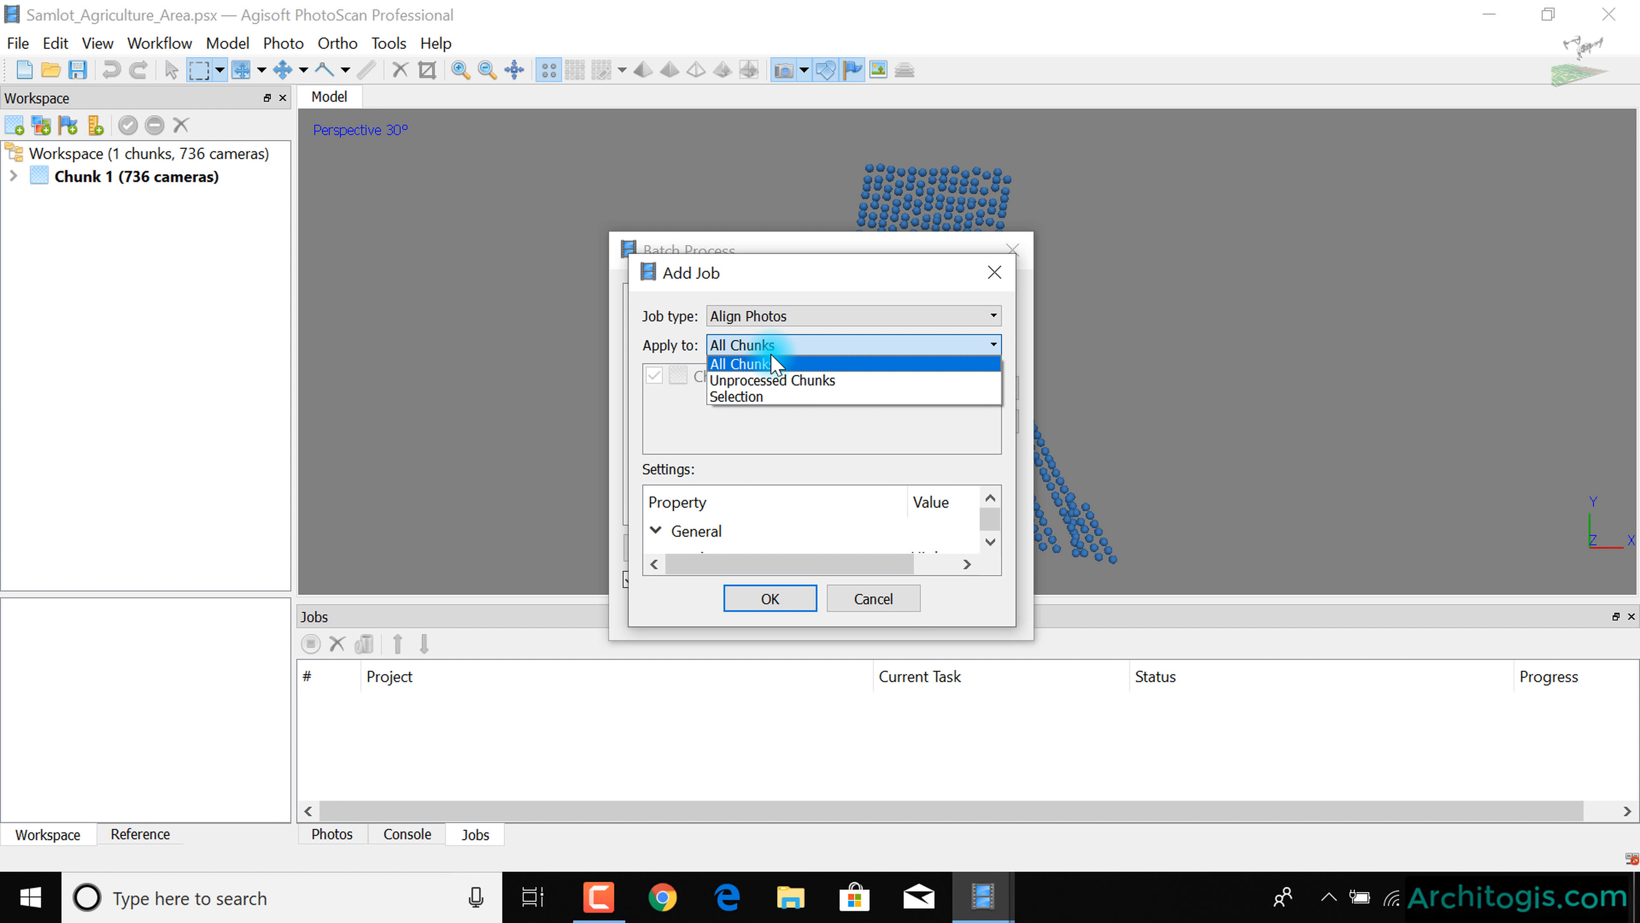
left_click(775, 364)
left_click(920, 347)
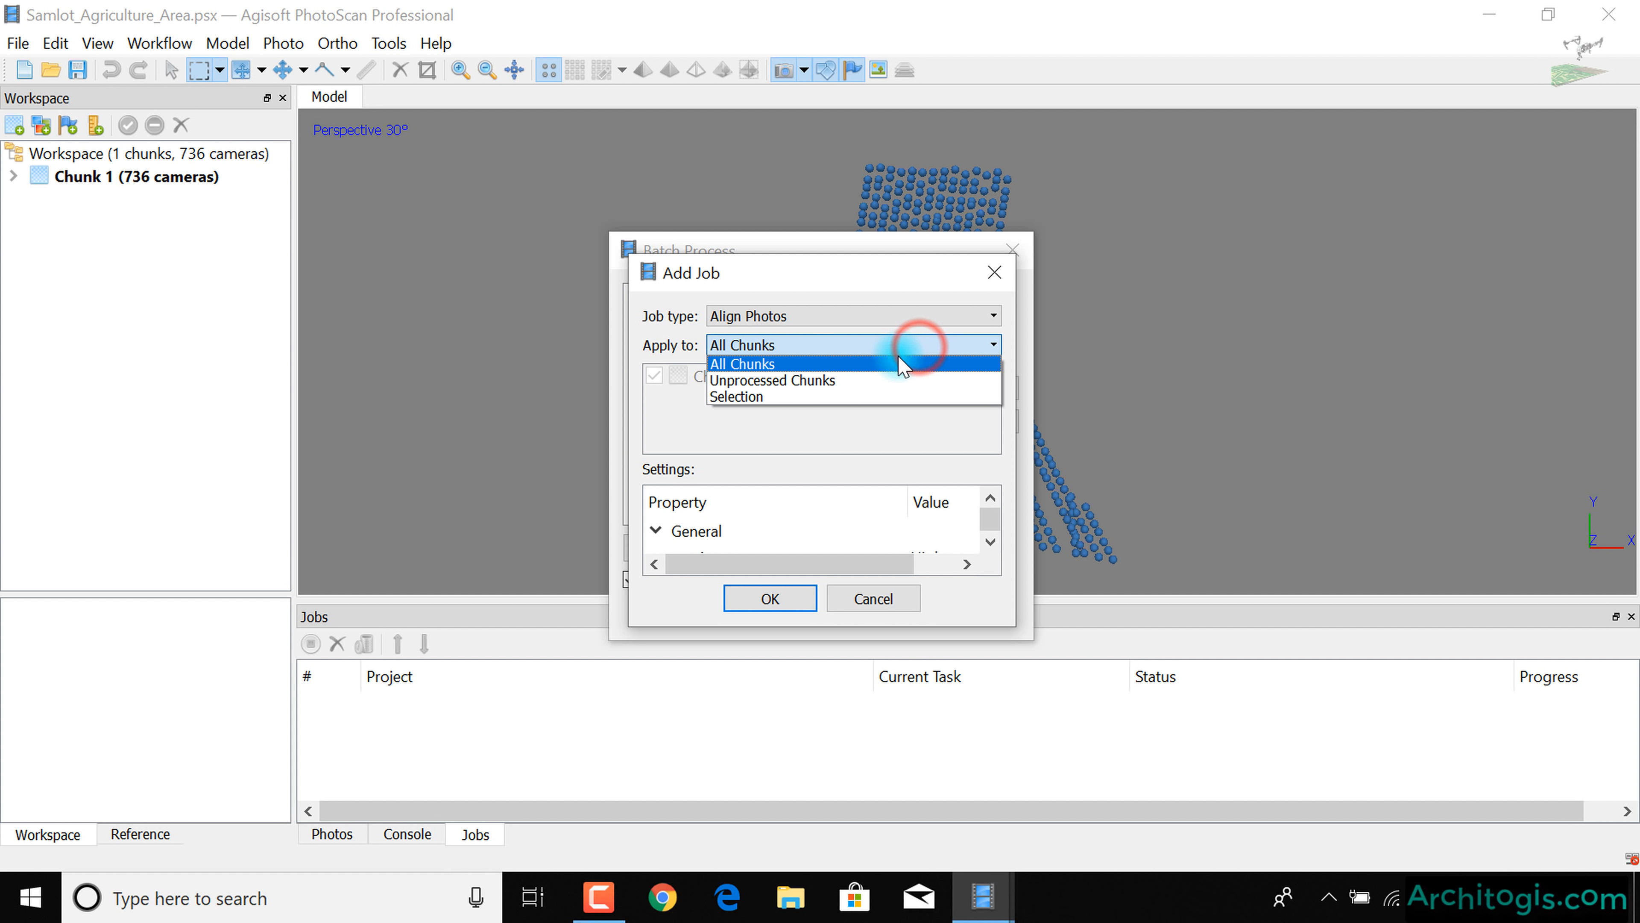
left_click(807, 453)
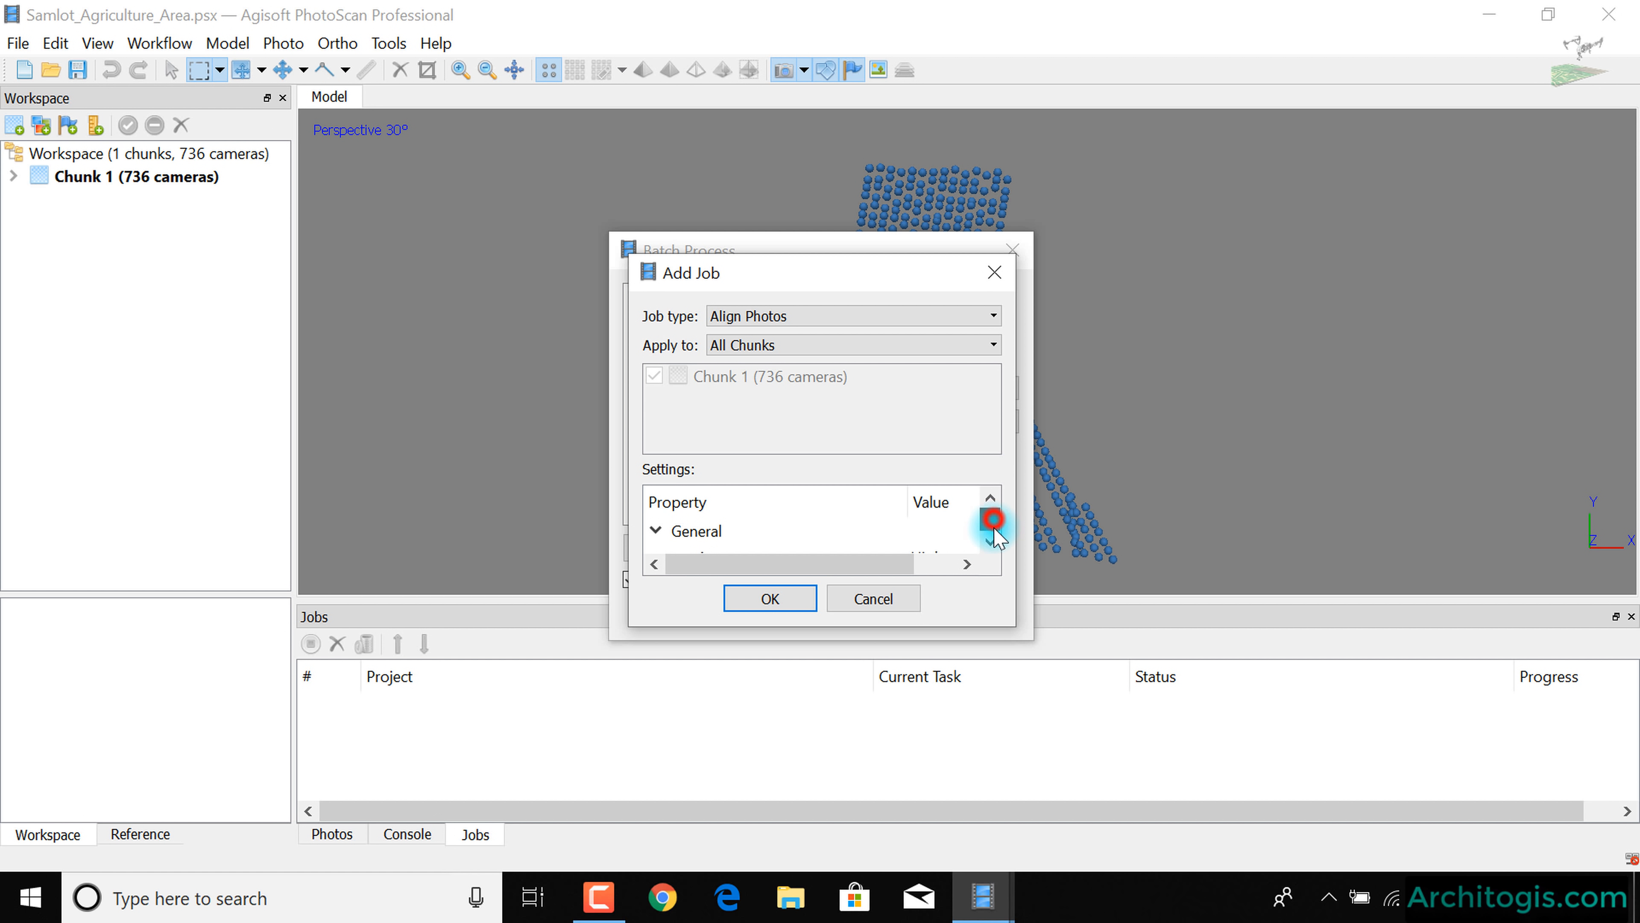
left_click_drag(890, 562, 966, 560)
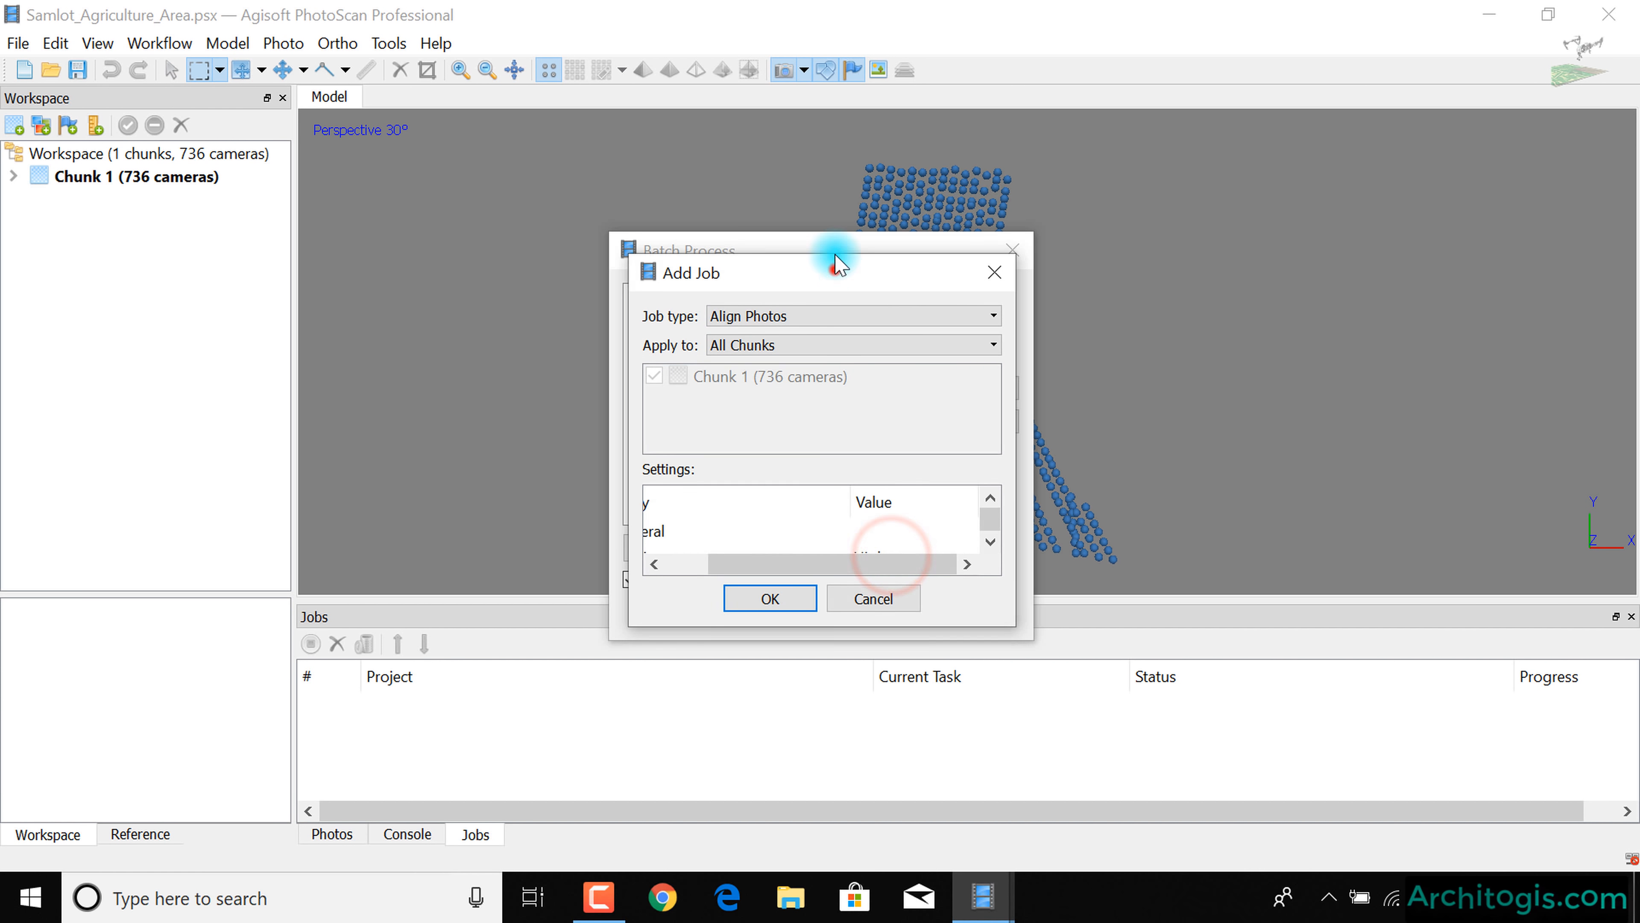
left_click(789, 476)
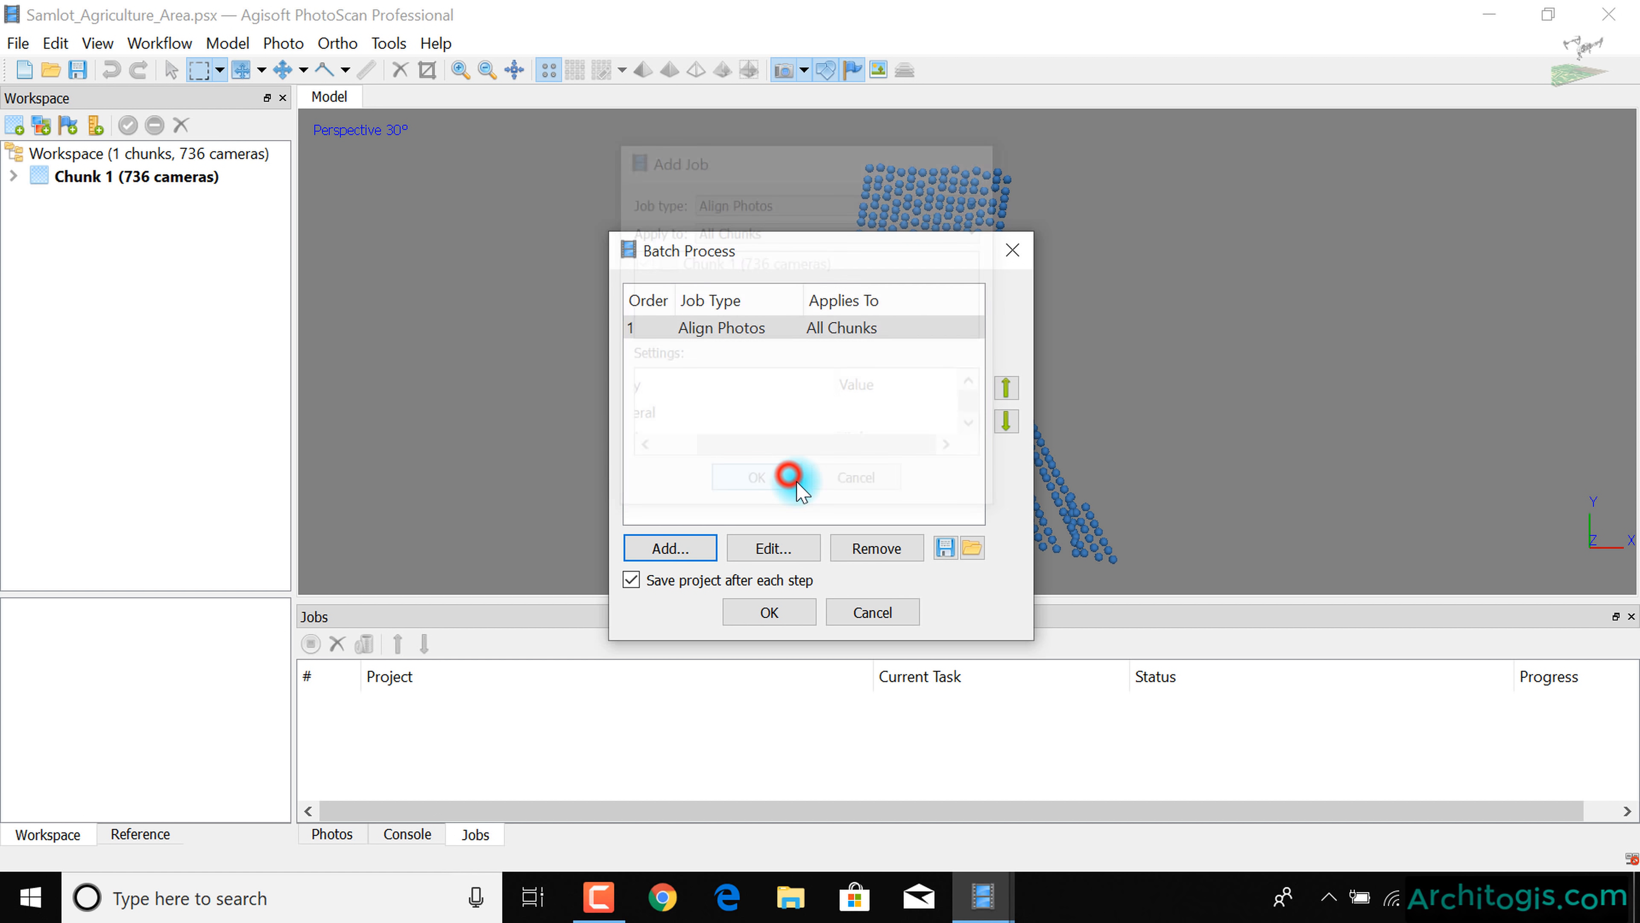
left_click(833, 328)
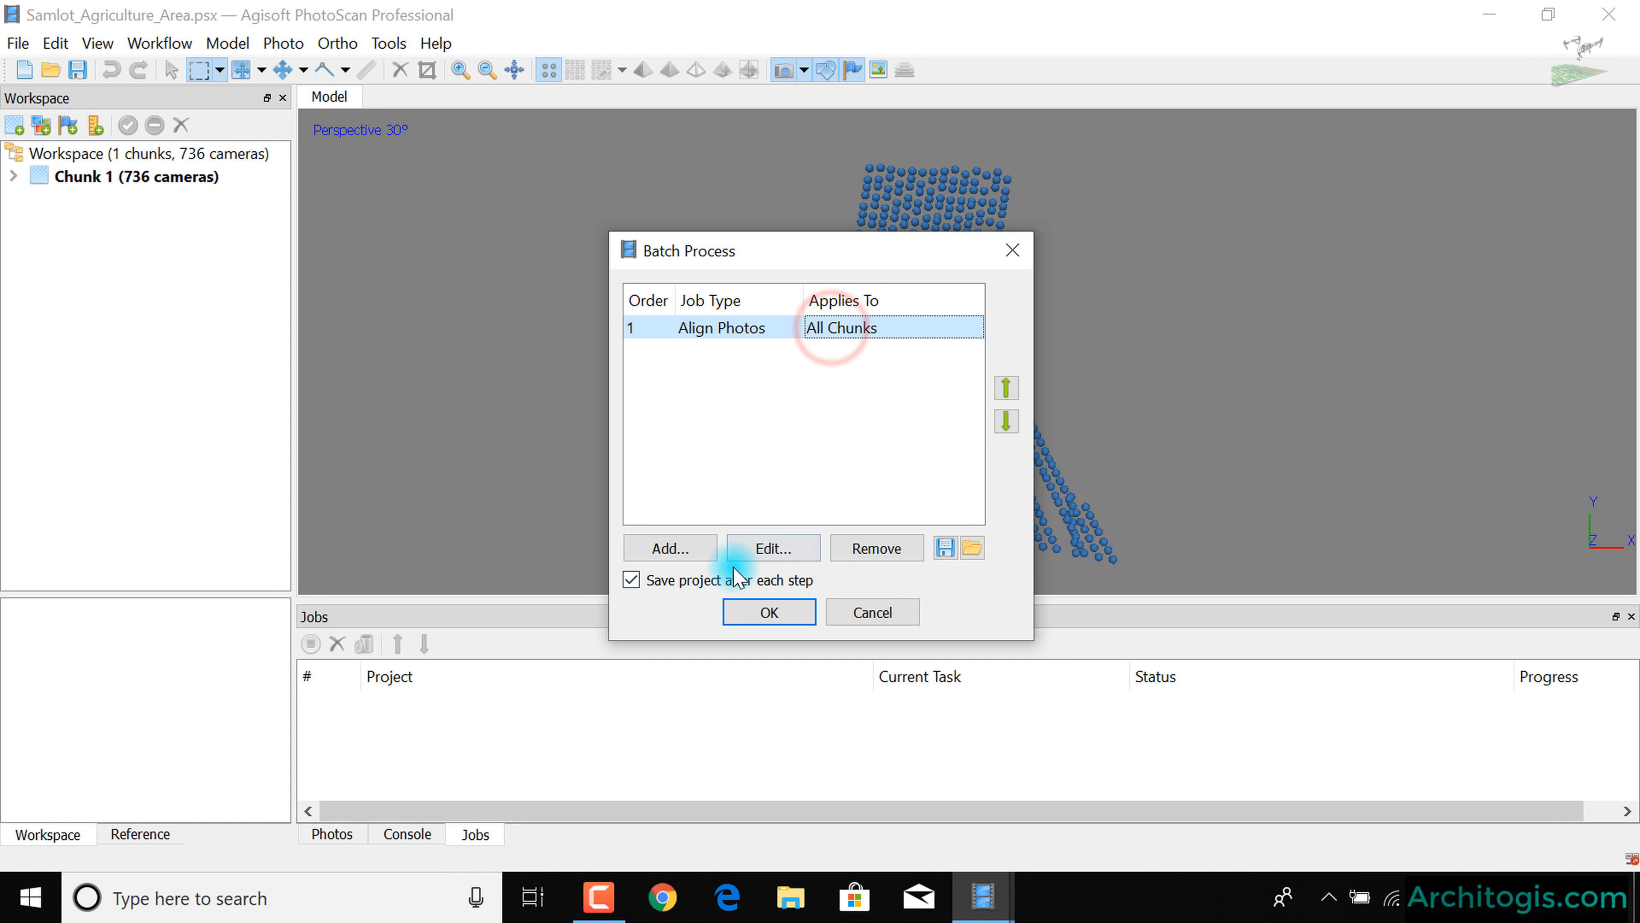
- Reopen the Align Photos job for editing and keep Align Photos as its job type
left_click(785, 547)
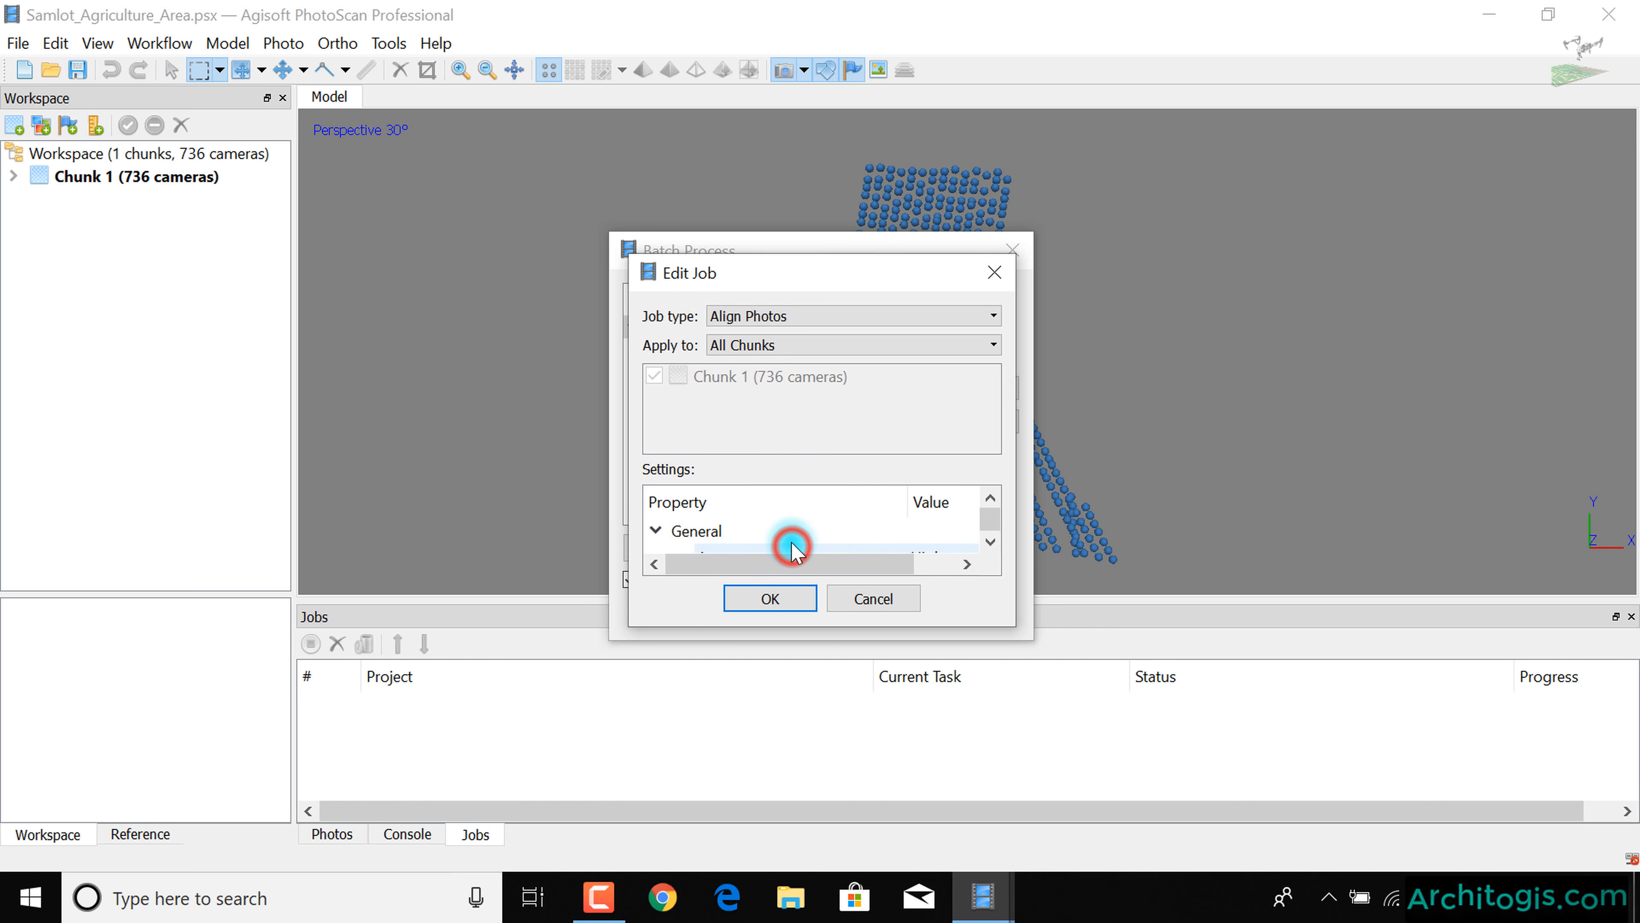
left_click(777, 316)
left_click(780, 330)
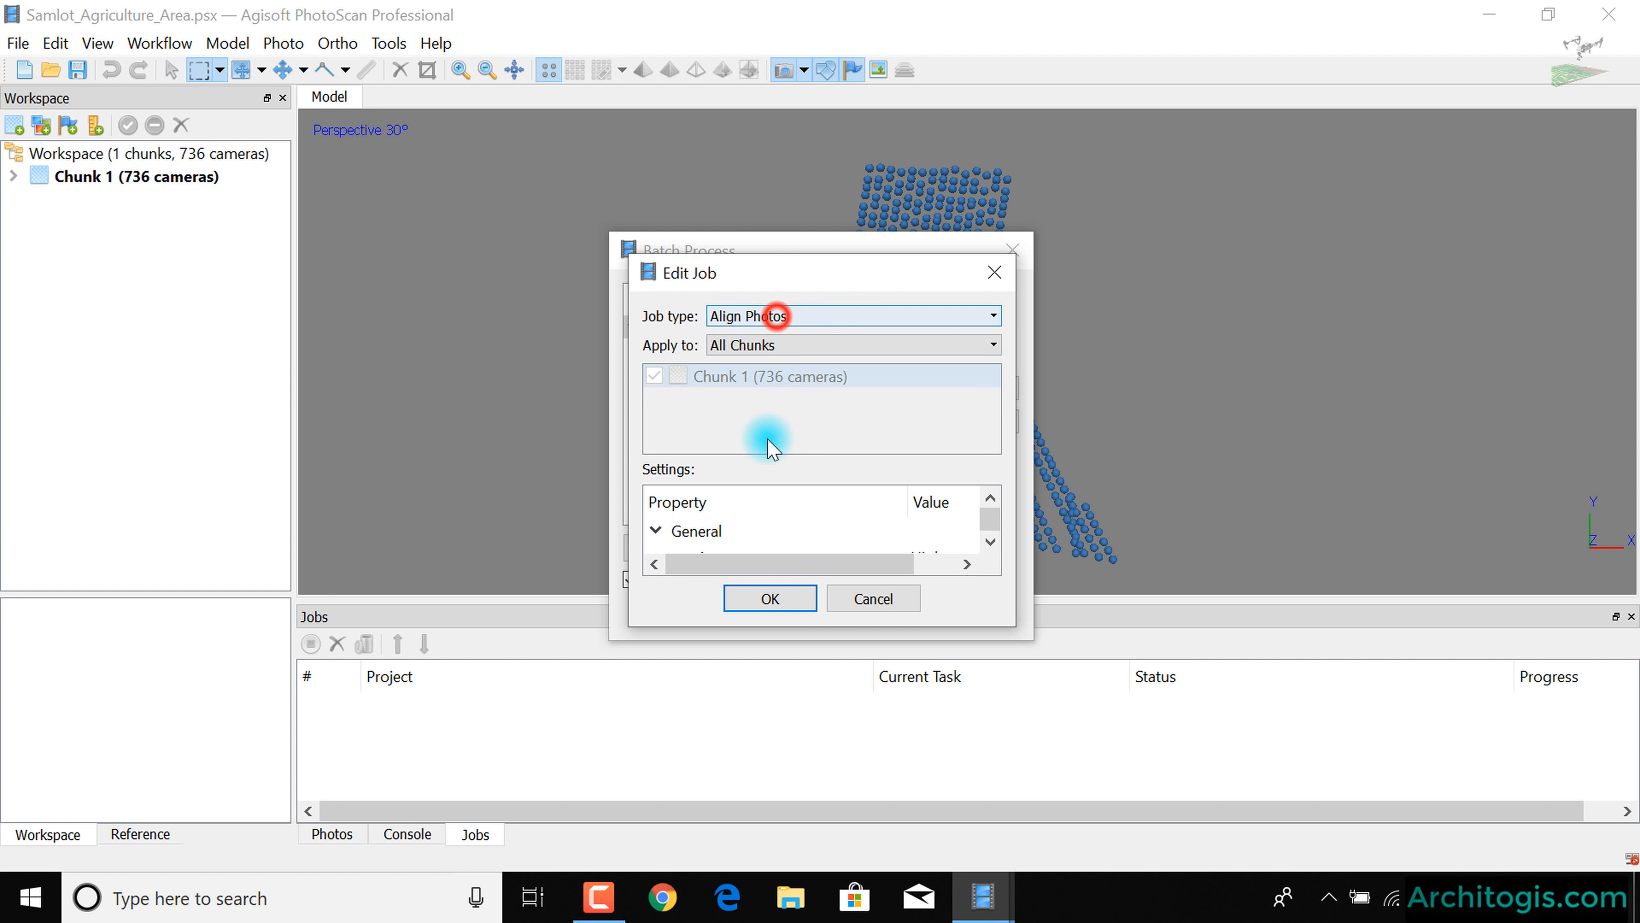
left_click(770, 598)
- Add an Optimize Alignment job with default settings for All Chunks to the batch process
left_click(681, 551)
left_click(749, 316)
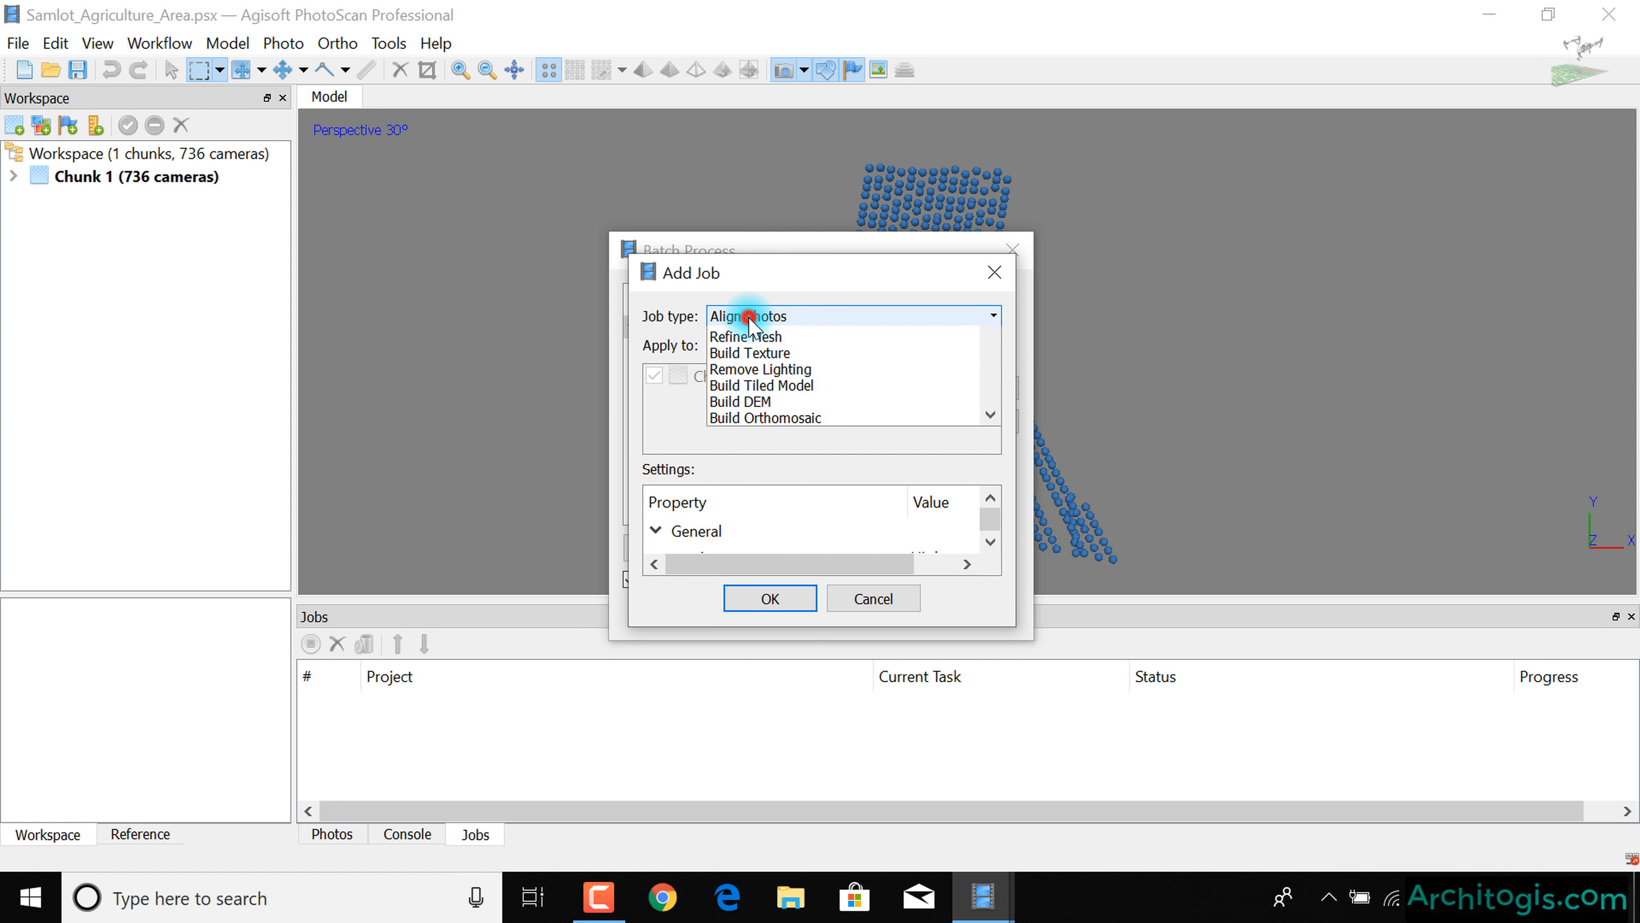
left_click(780, 352)
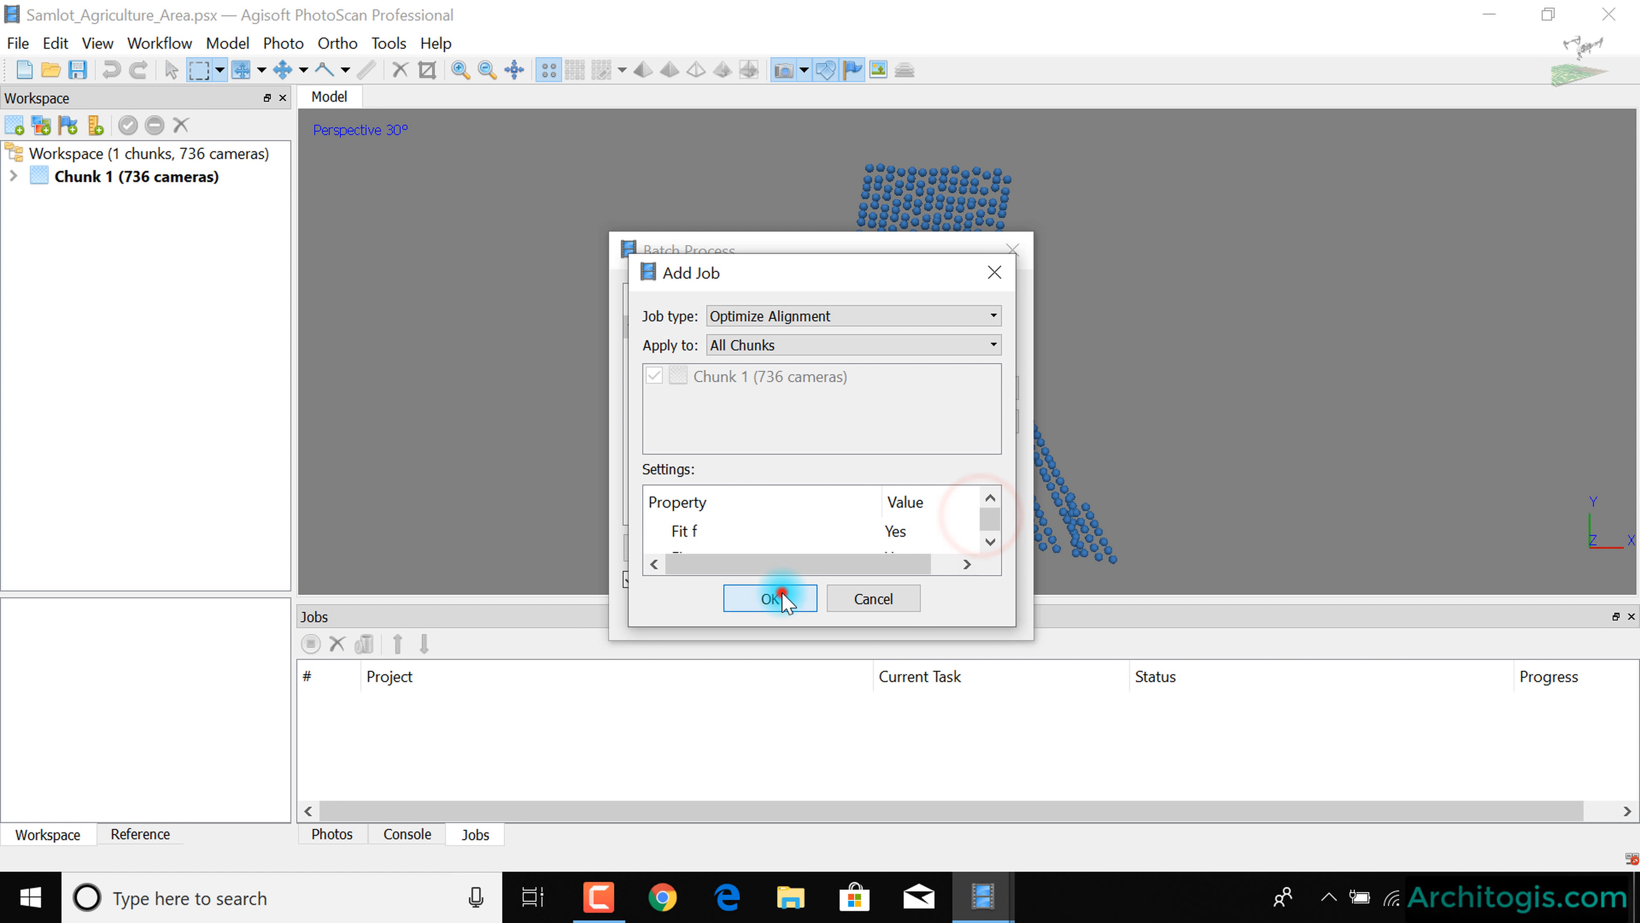
left_click(770, 597)
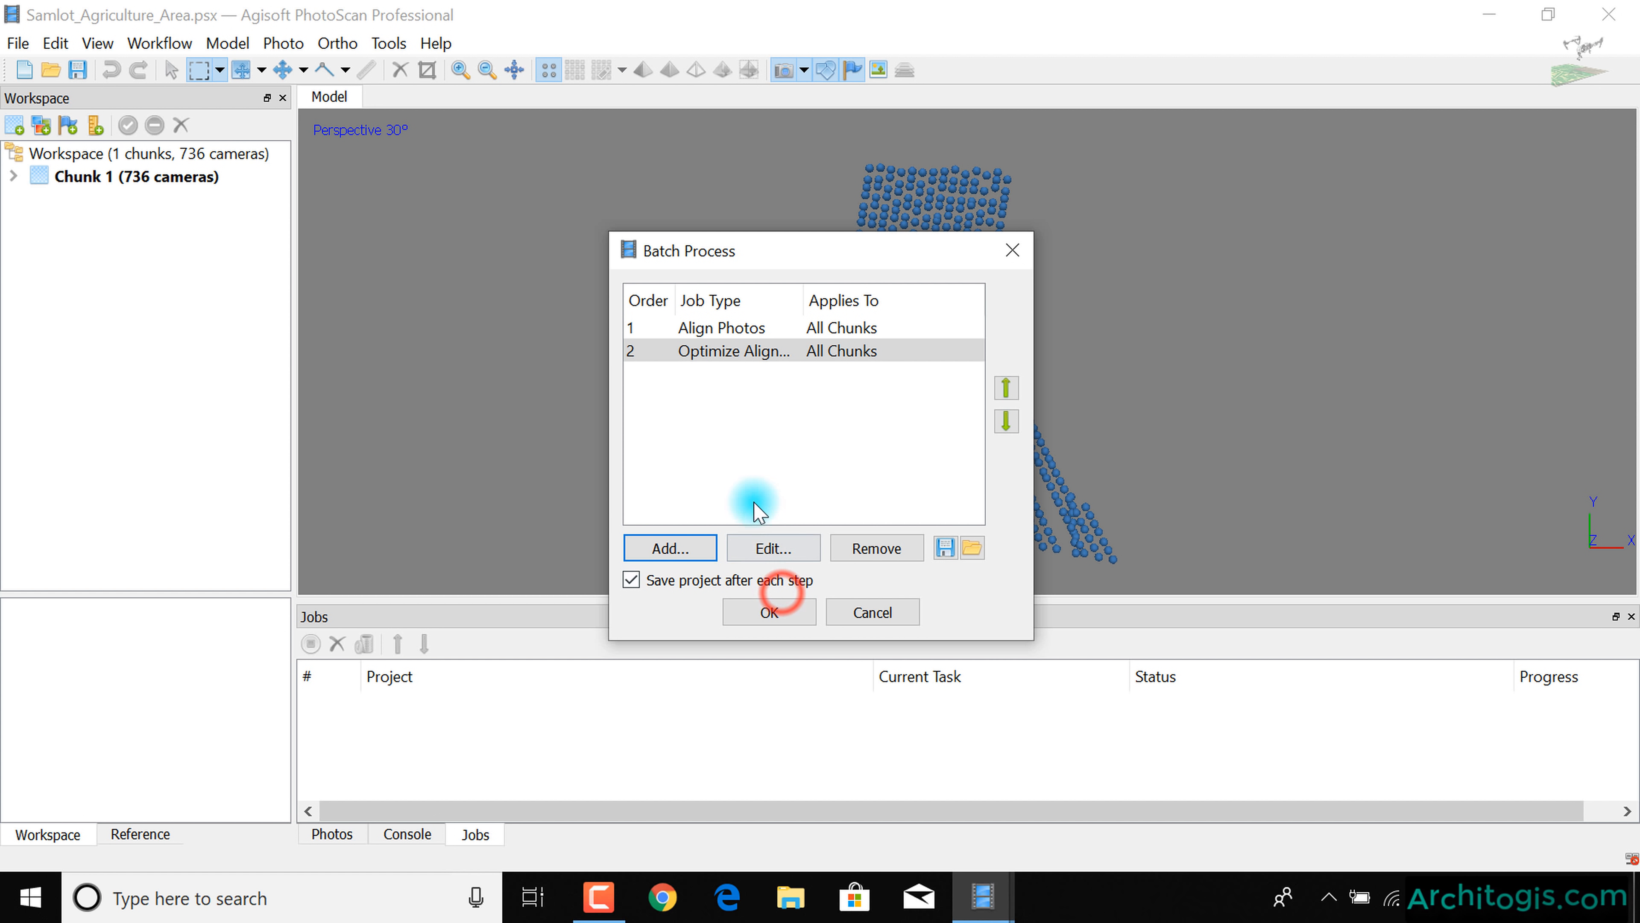
- Add a Build Dense Cloud job for All Chunks to the batch process, keeping its default settings
left_click(669, 548)
left_click(745, 316)
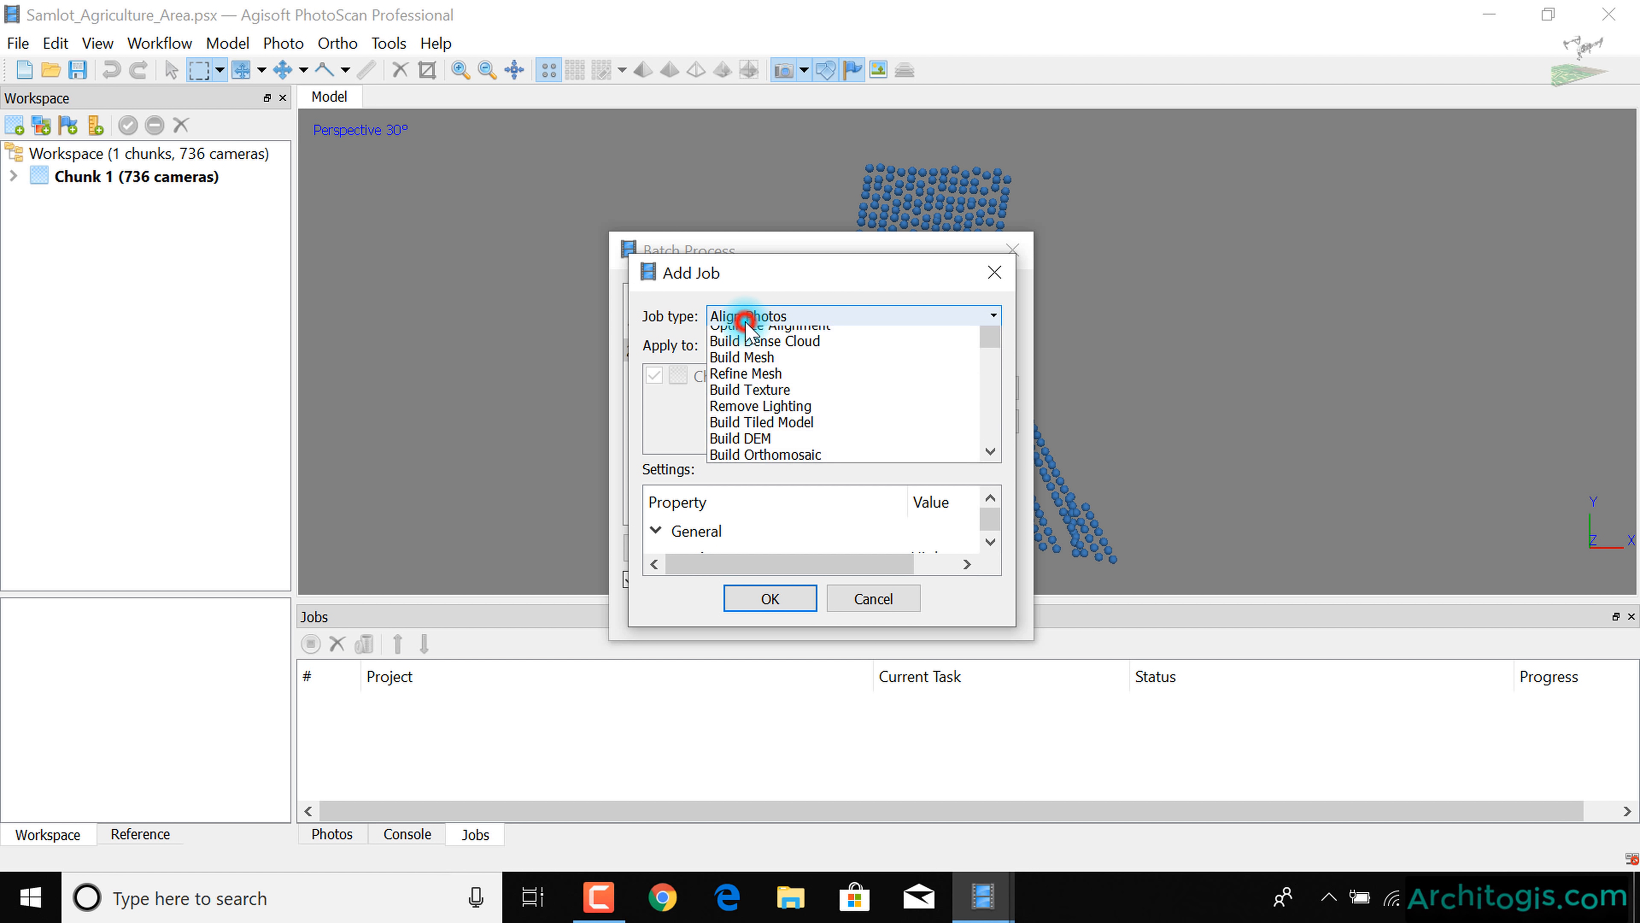
left_click(760, 368)
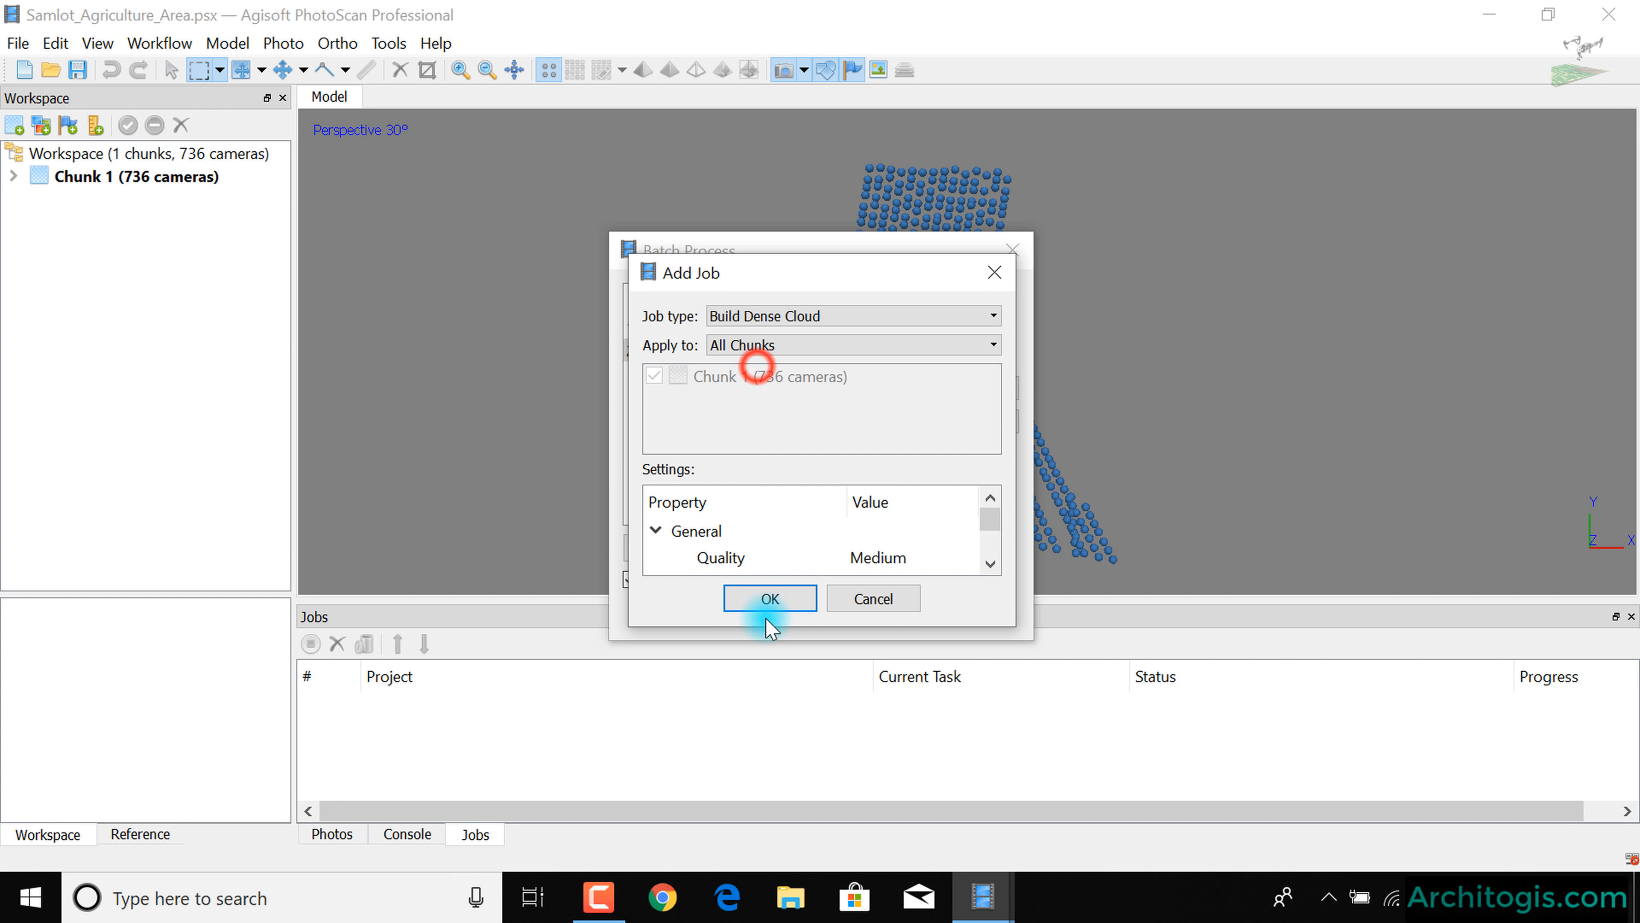
mouse_move(990, 535)
left_mouse_down()
mouse_move(987, 520)
mouse_move(987, 554)
left_mouse_up()
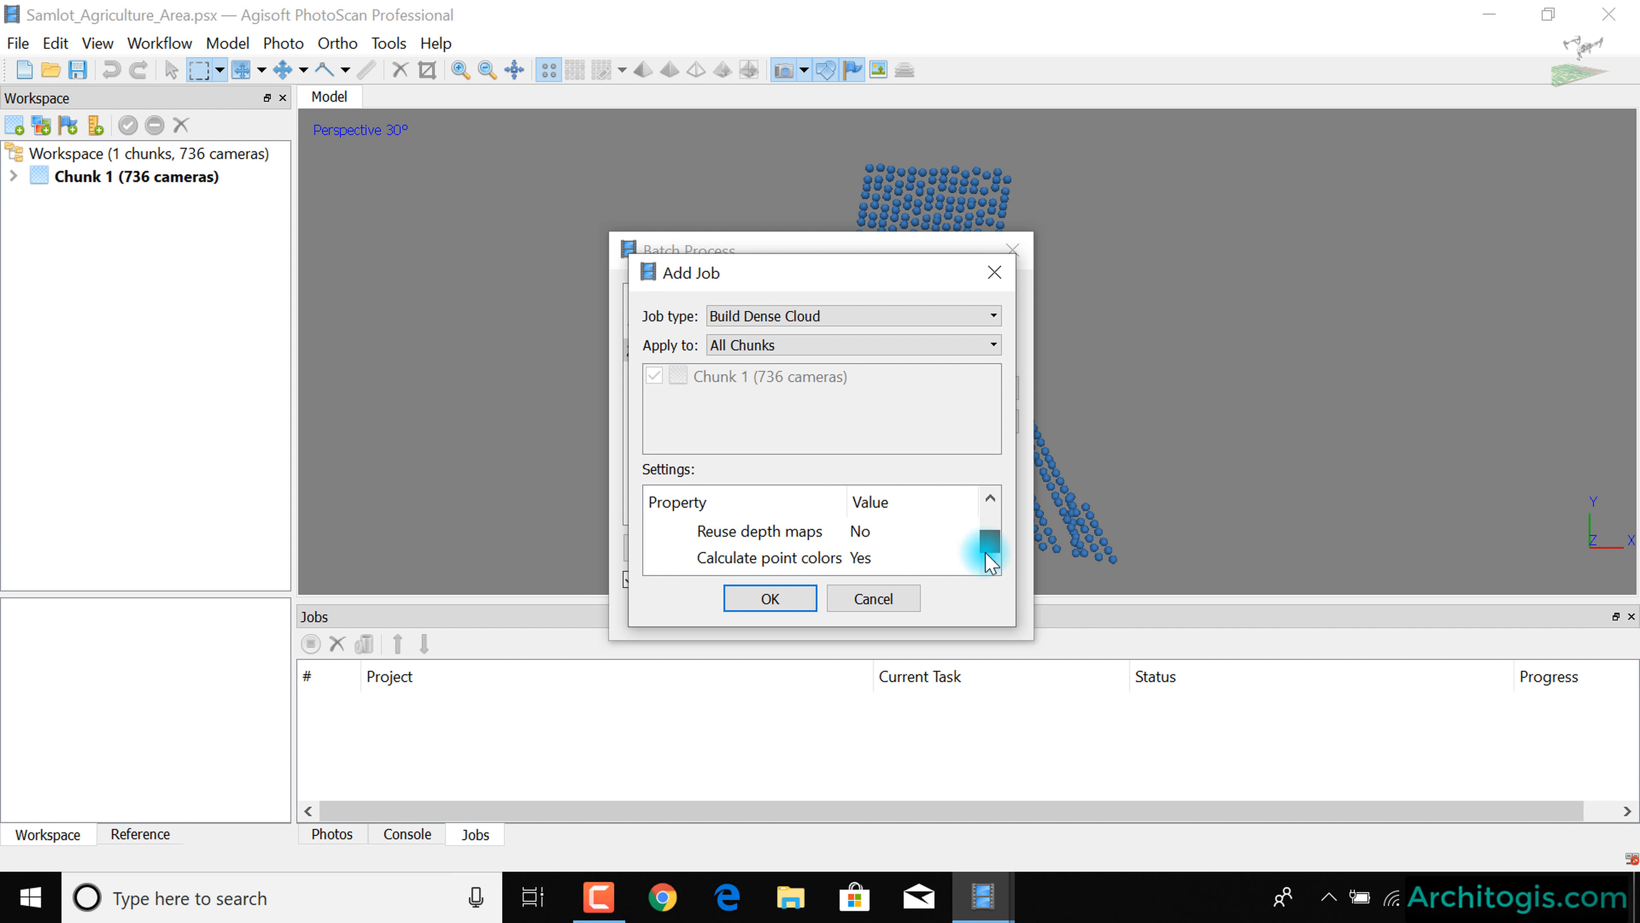
left_click(781, 601)
- Add a Build Mesh job with default settings for All Chunks to the batch process
left_click(671, 550)
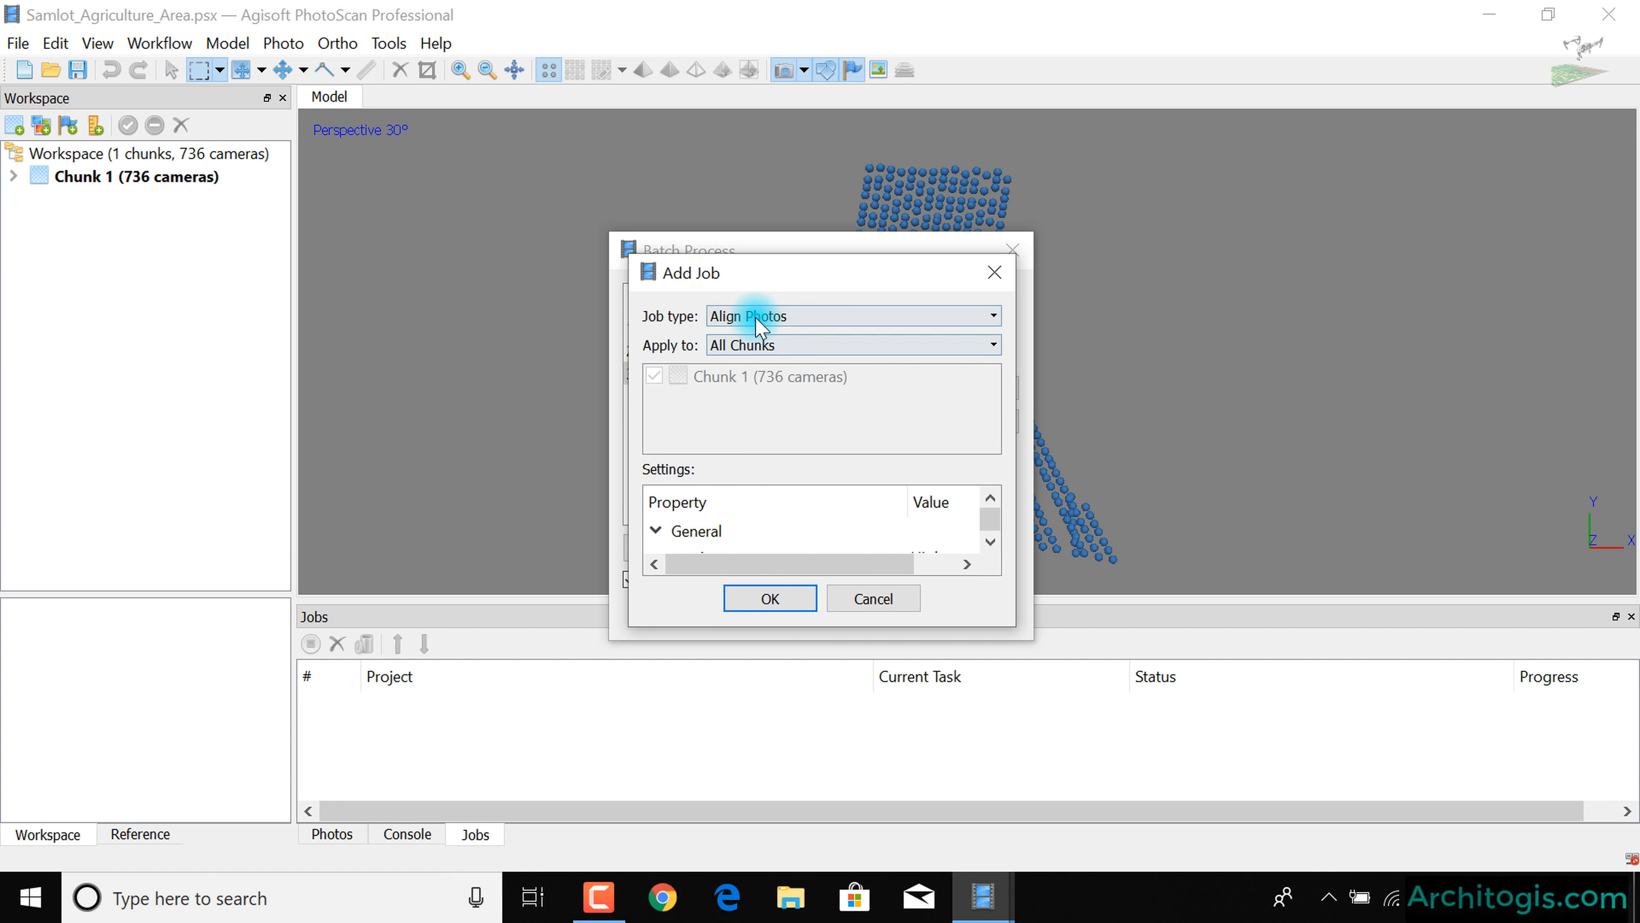
left_click(759, 318)
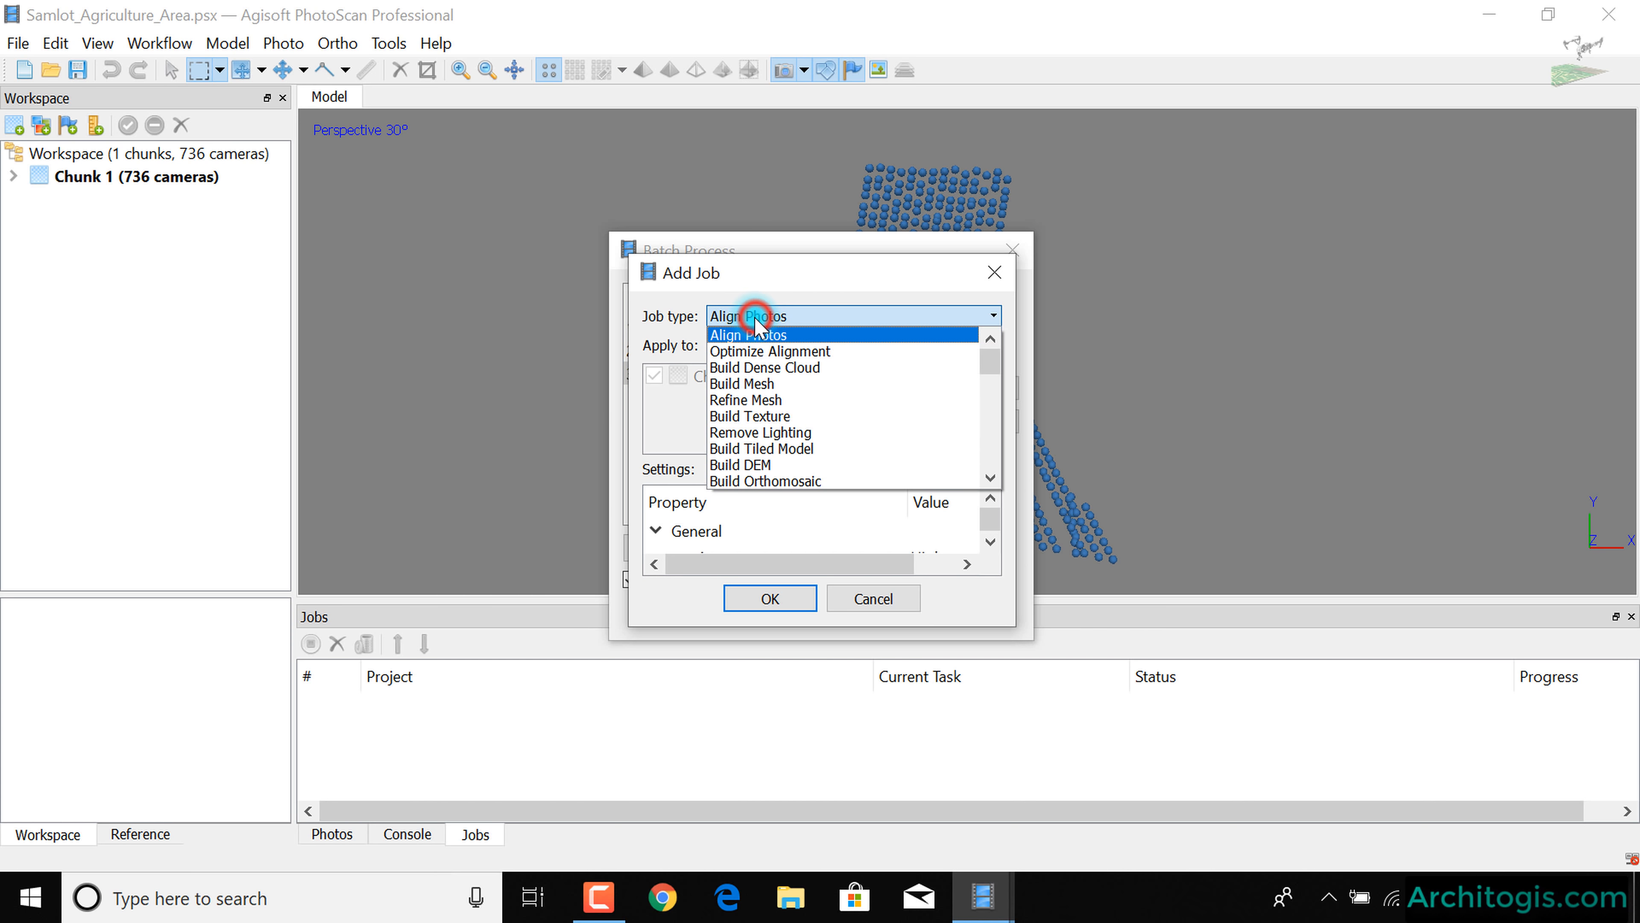
left_click(759, 384)
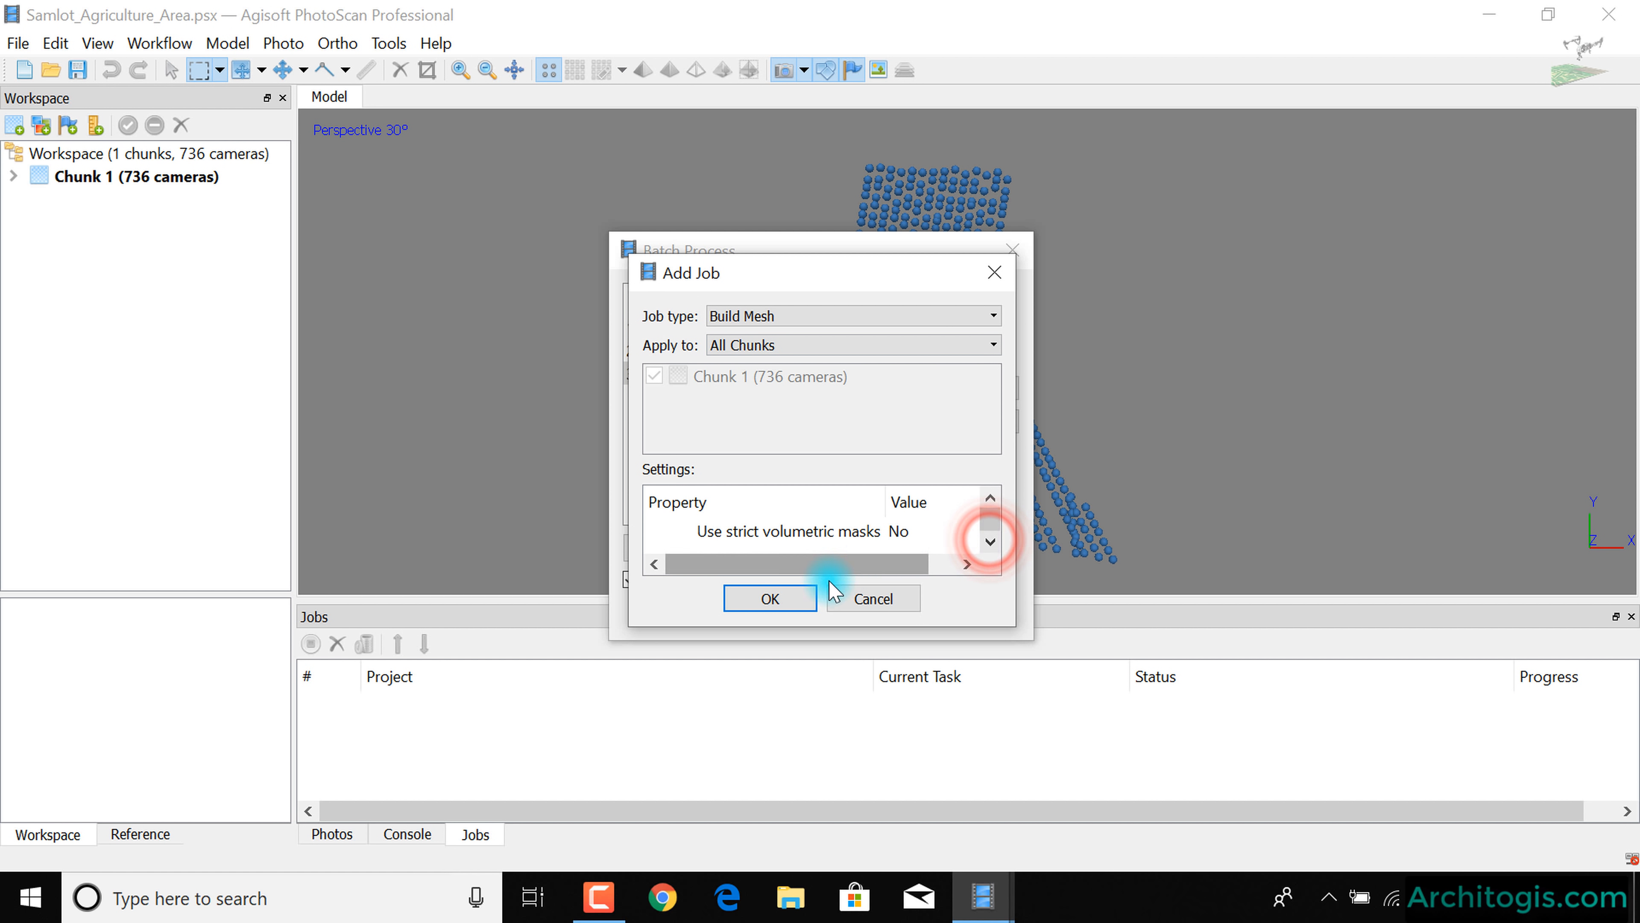
left_click(799, 599)
- Add a Refine Mesh job with default settings for All Chunks to the batch process
left_click(672, 548)
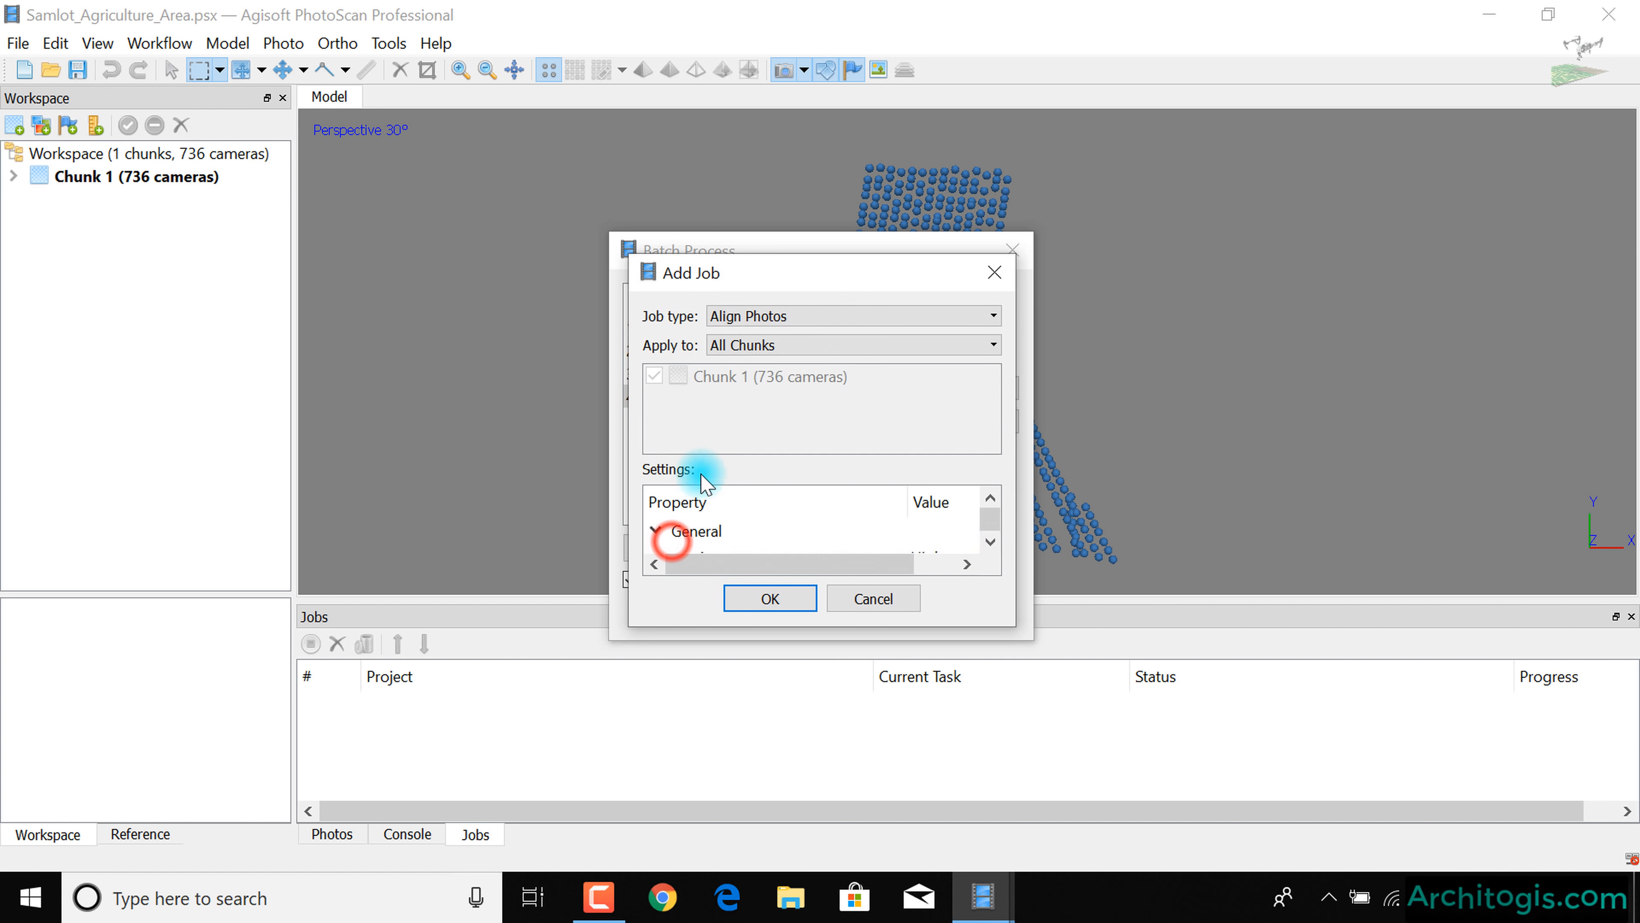
left_click(749, 316)
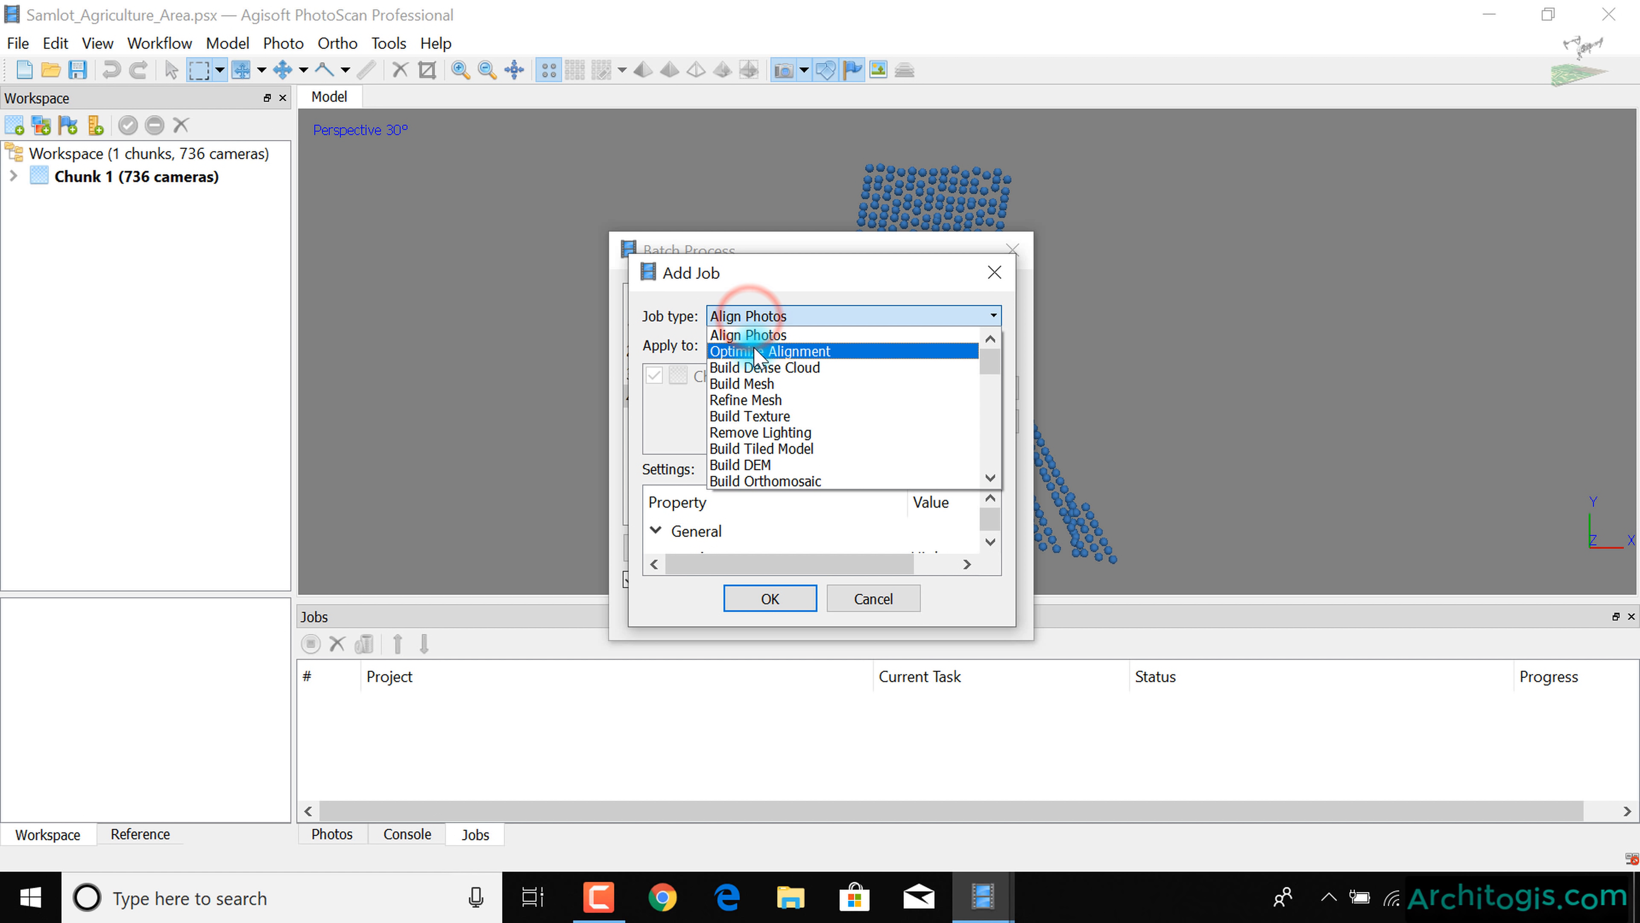
left_click(821, 401)
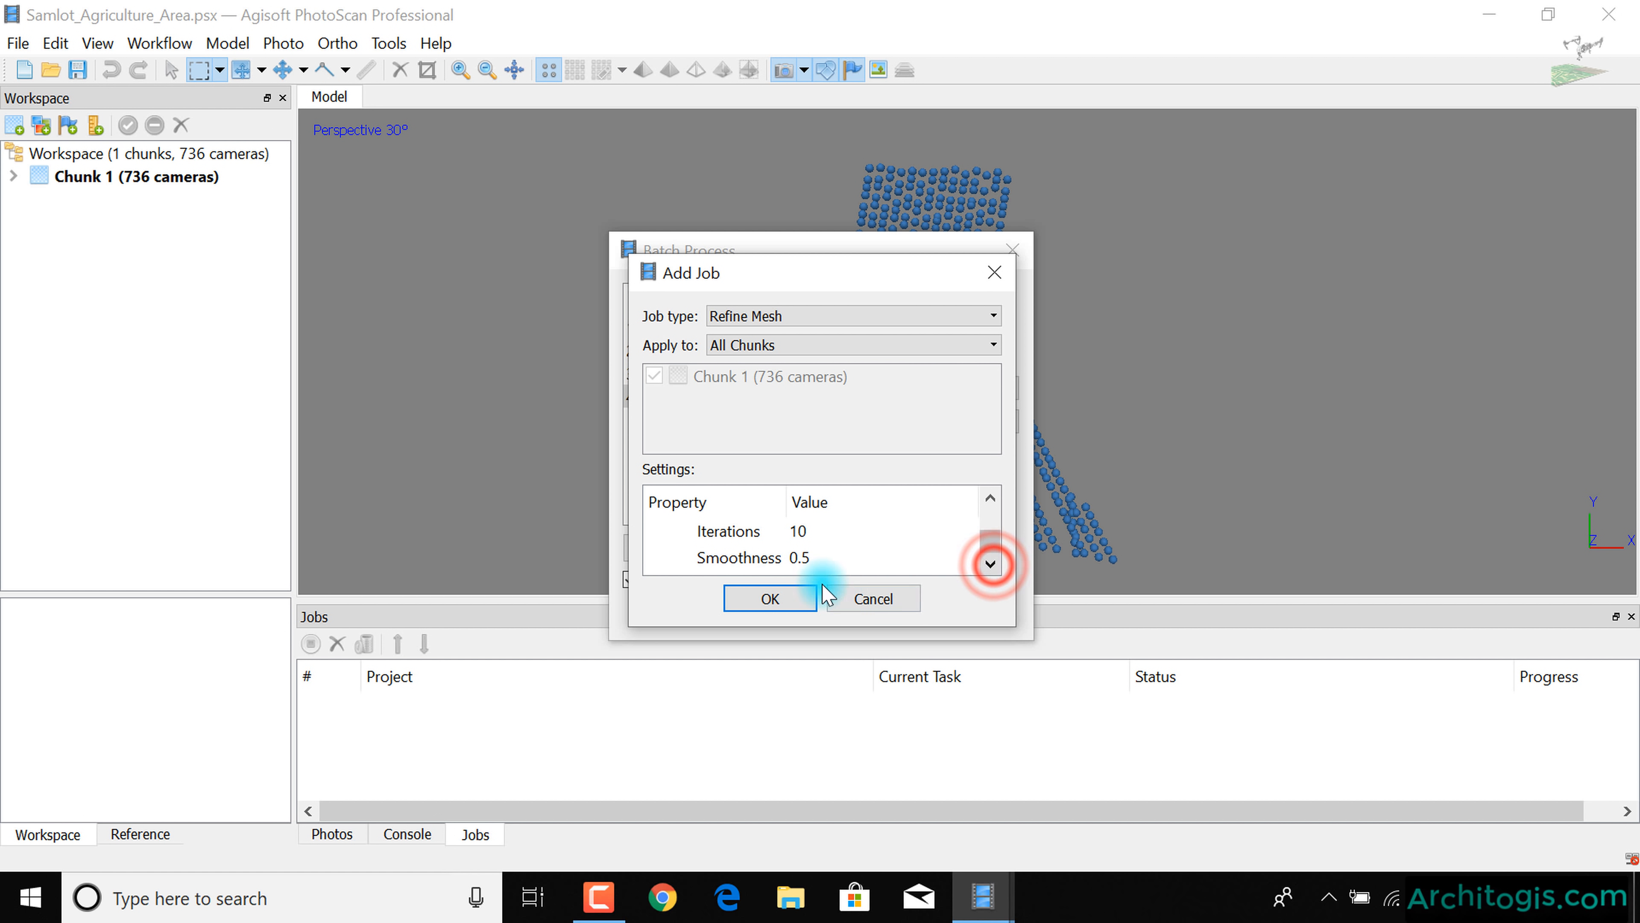
left_click(769, 599)
- Start a new batch job of type Build Texture for All Chunks and review its mapping, blending and texture settings
left_click(667, 548)
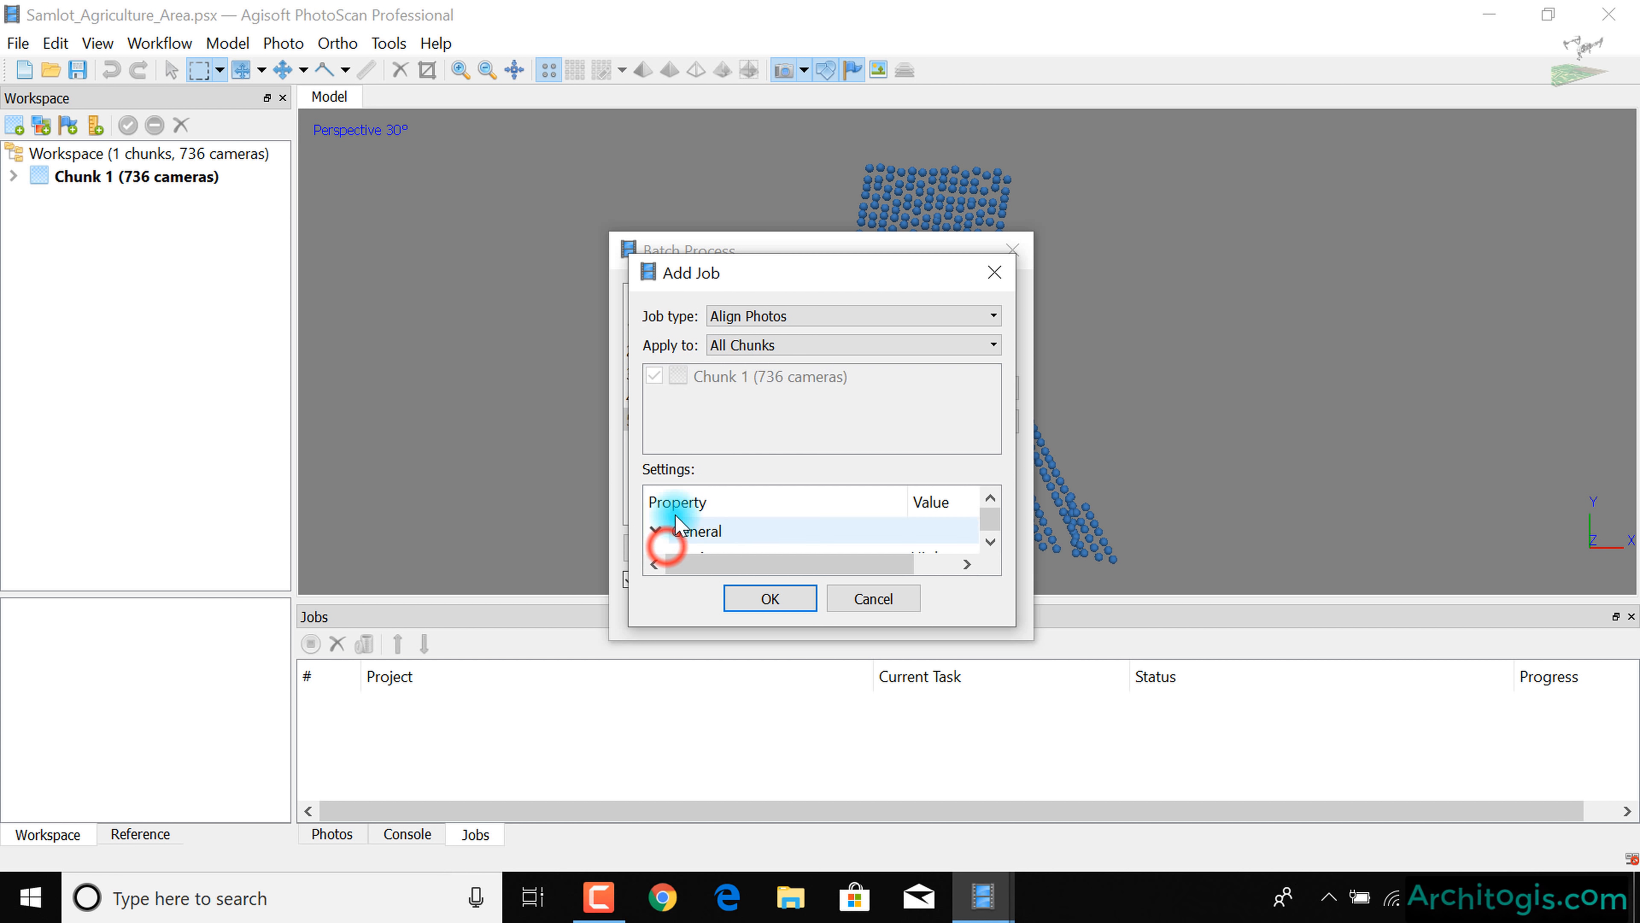
left_click(730, 316)
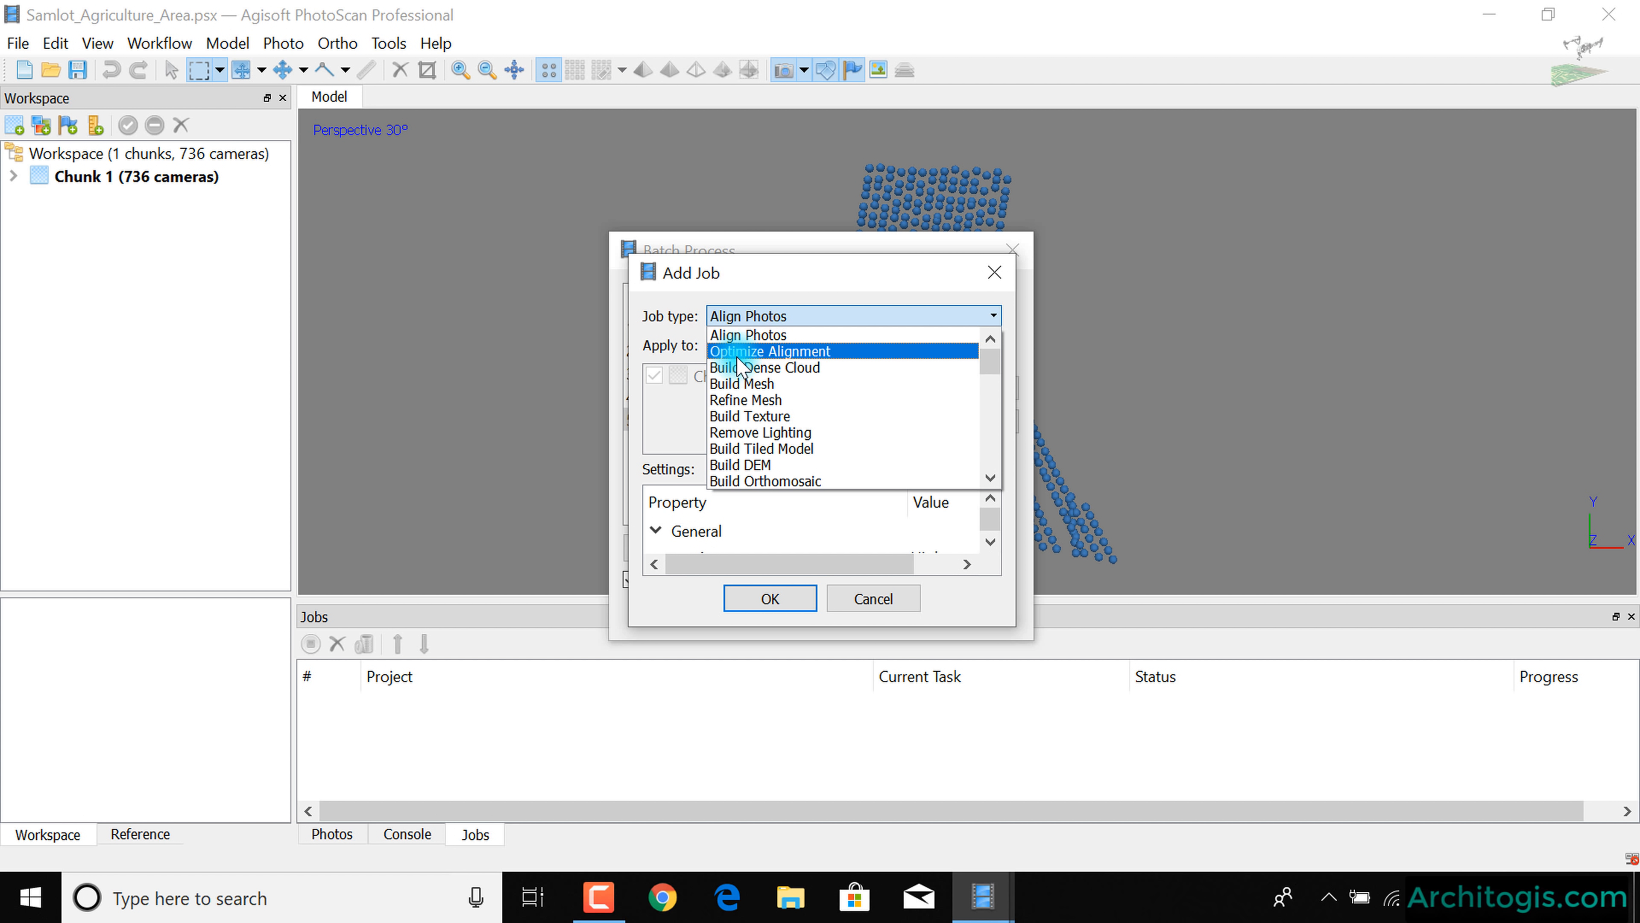
left_click(749, 416)
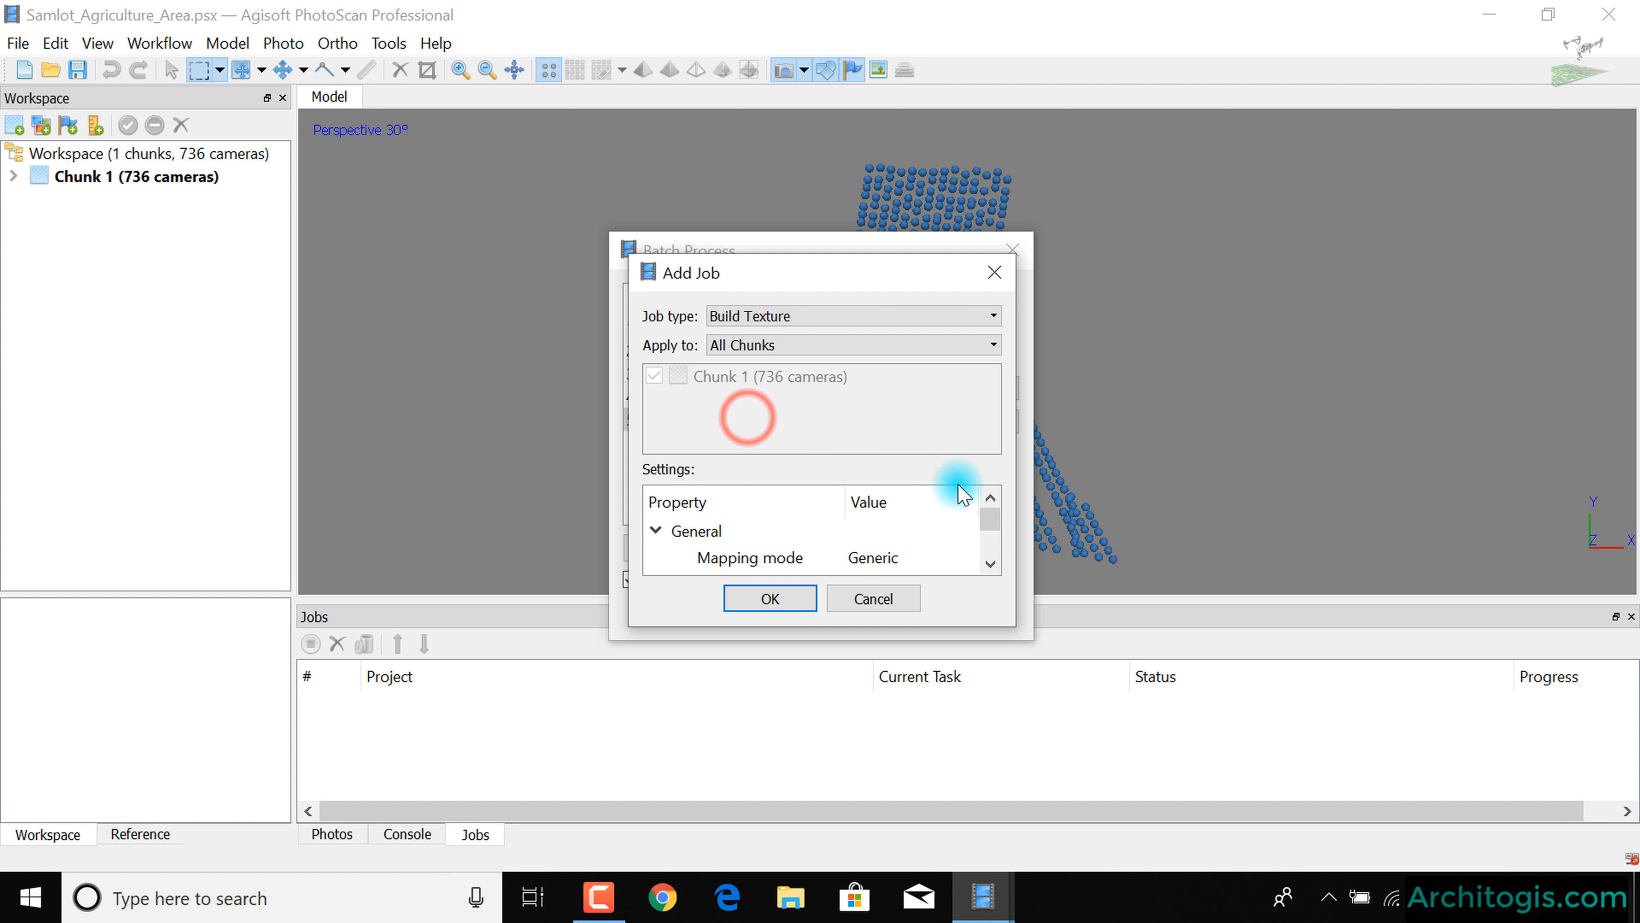
left_click(990, 563)
left_click(990, 564)
left_click(990, 563)
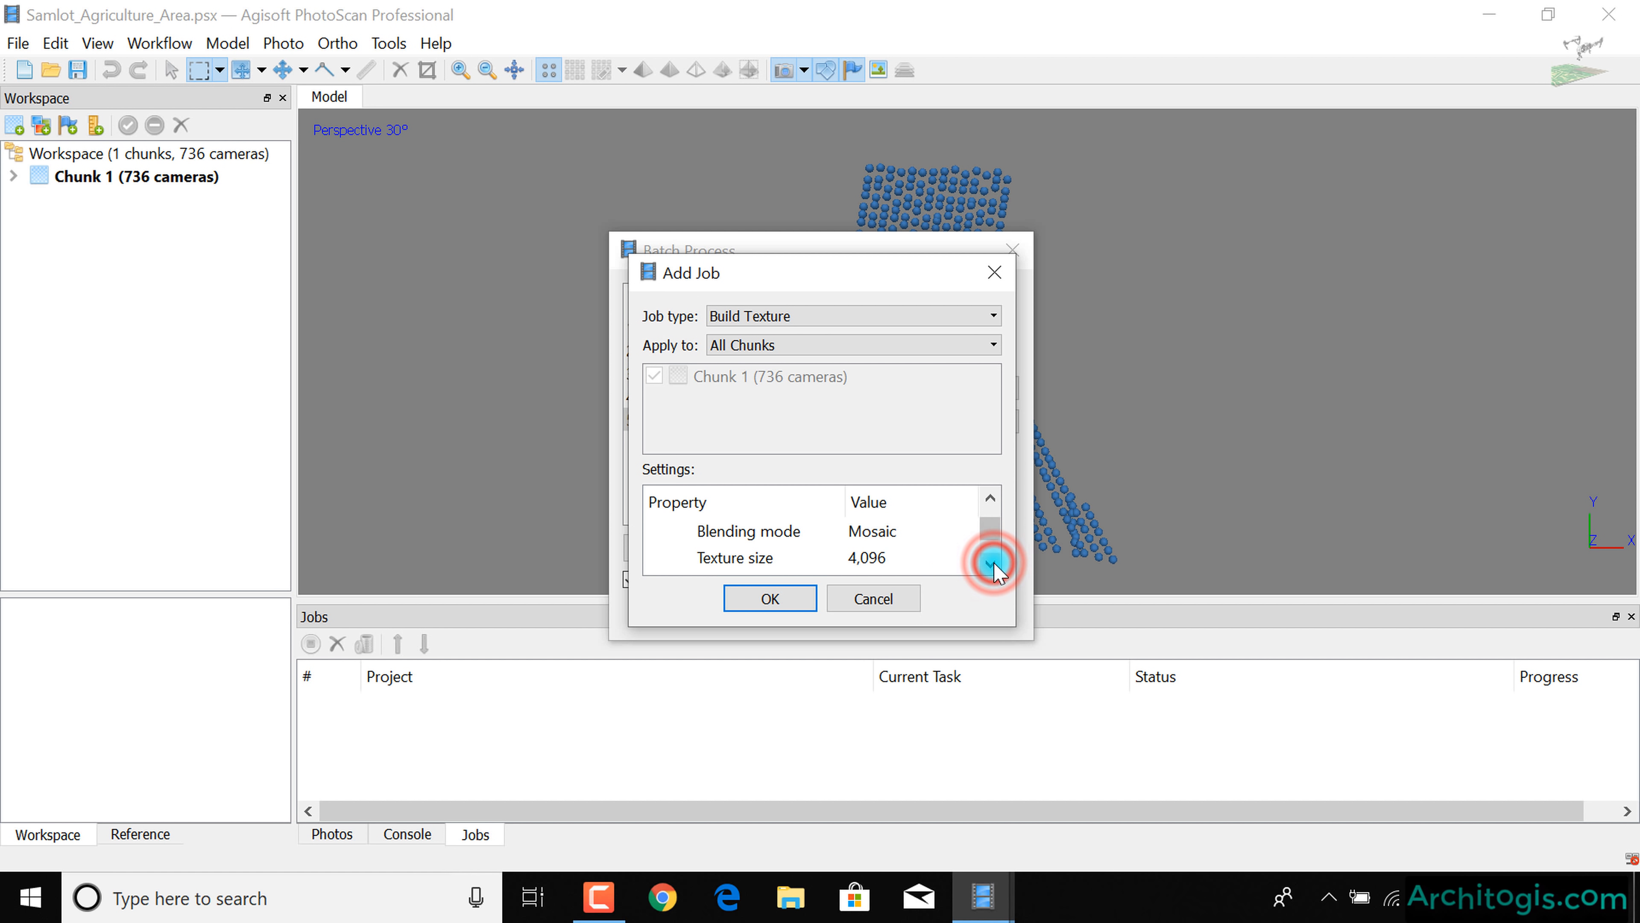
left_click(990, 563)
left_click(990, 563)
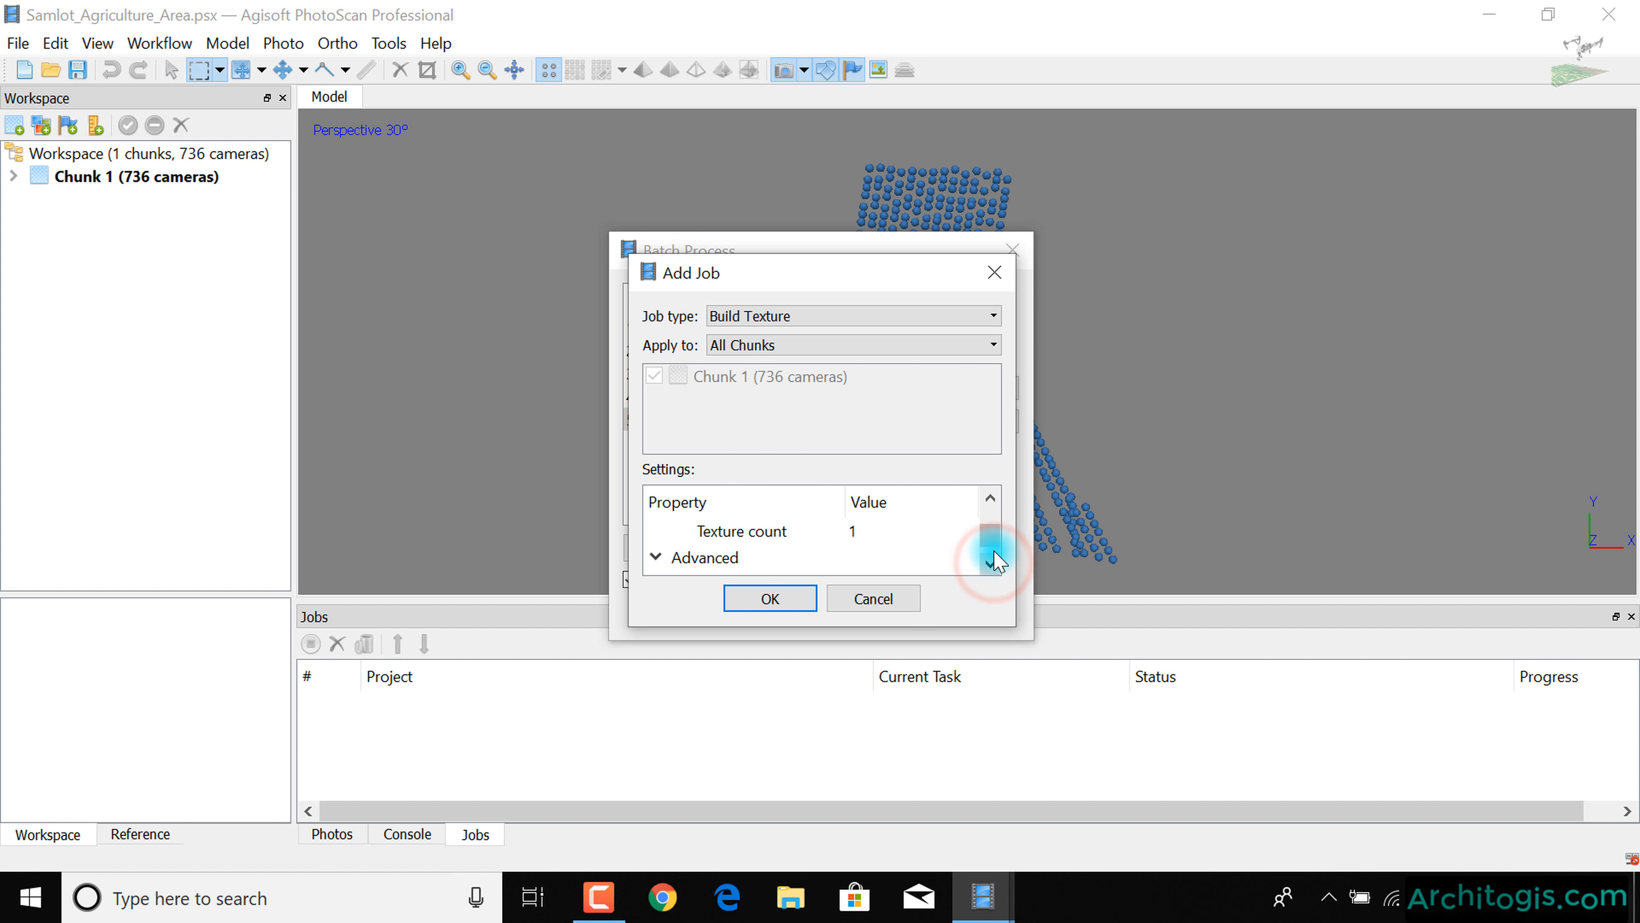
- Set the Build Texture job's texture count to 5, keep the default texture size, and add the job to the batch
left_click(990, 498)
left_click(883, 557)
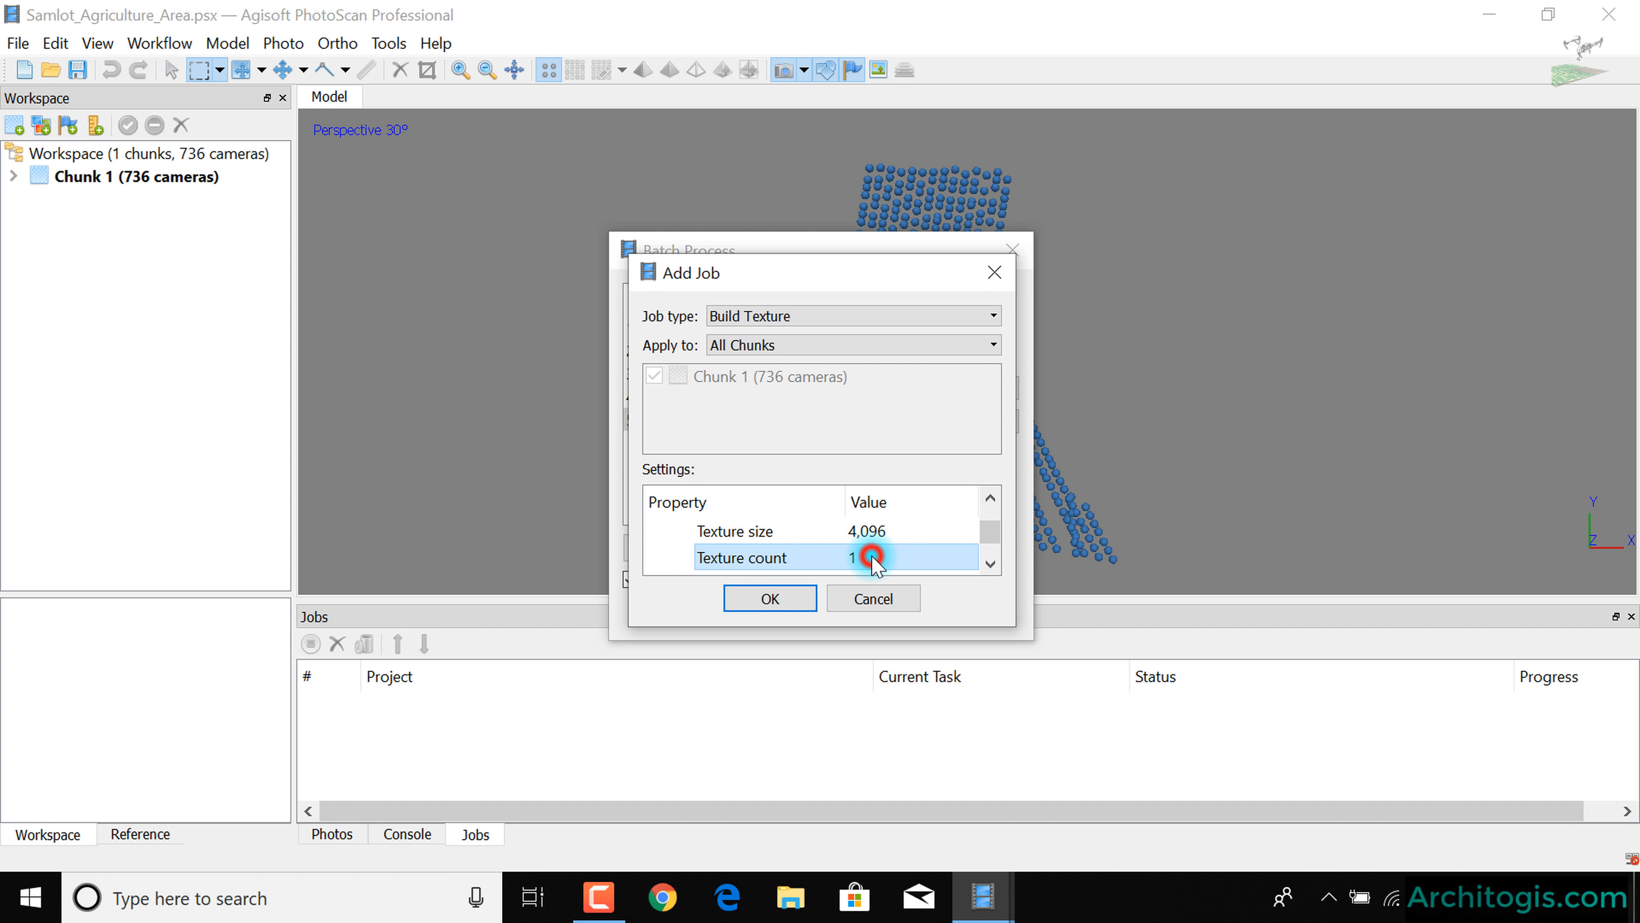
left_click(868, 527)
left_click(887, 529)
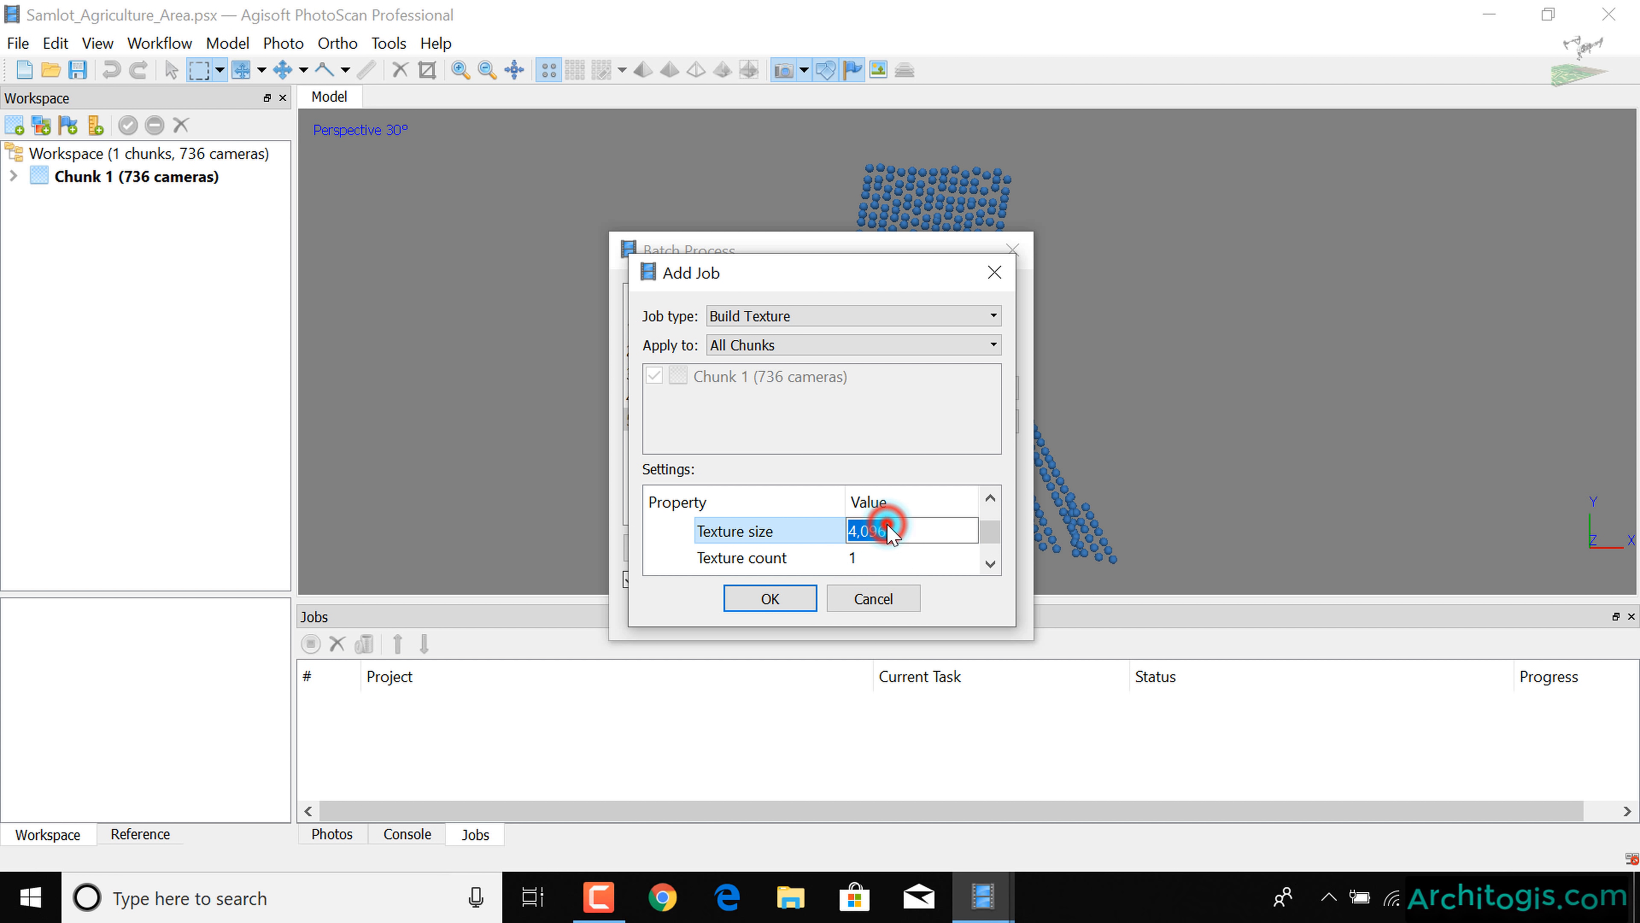
left_click(887, 554)
left_click(888, 554)
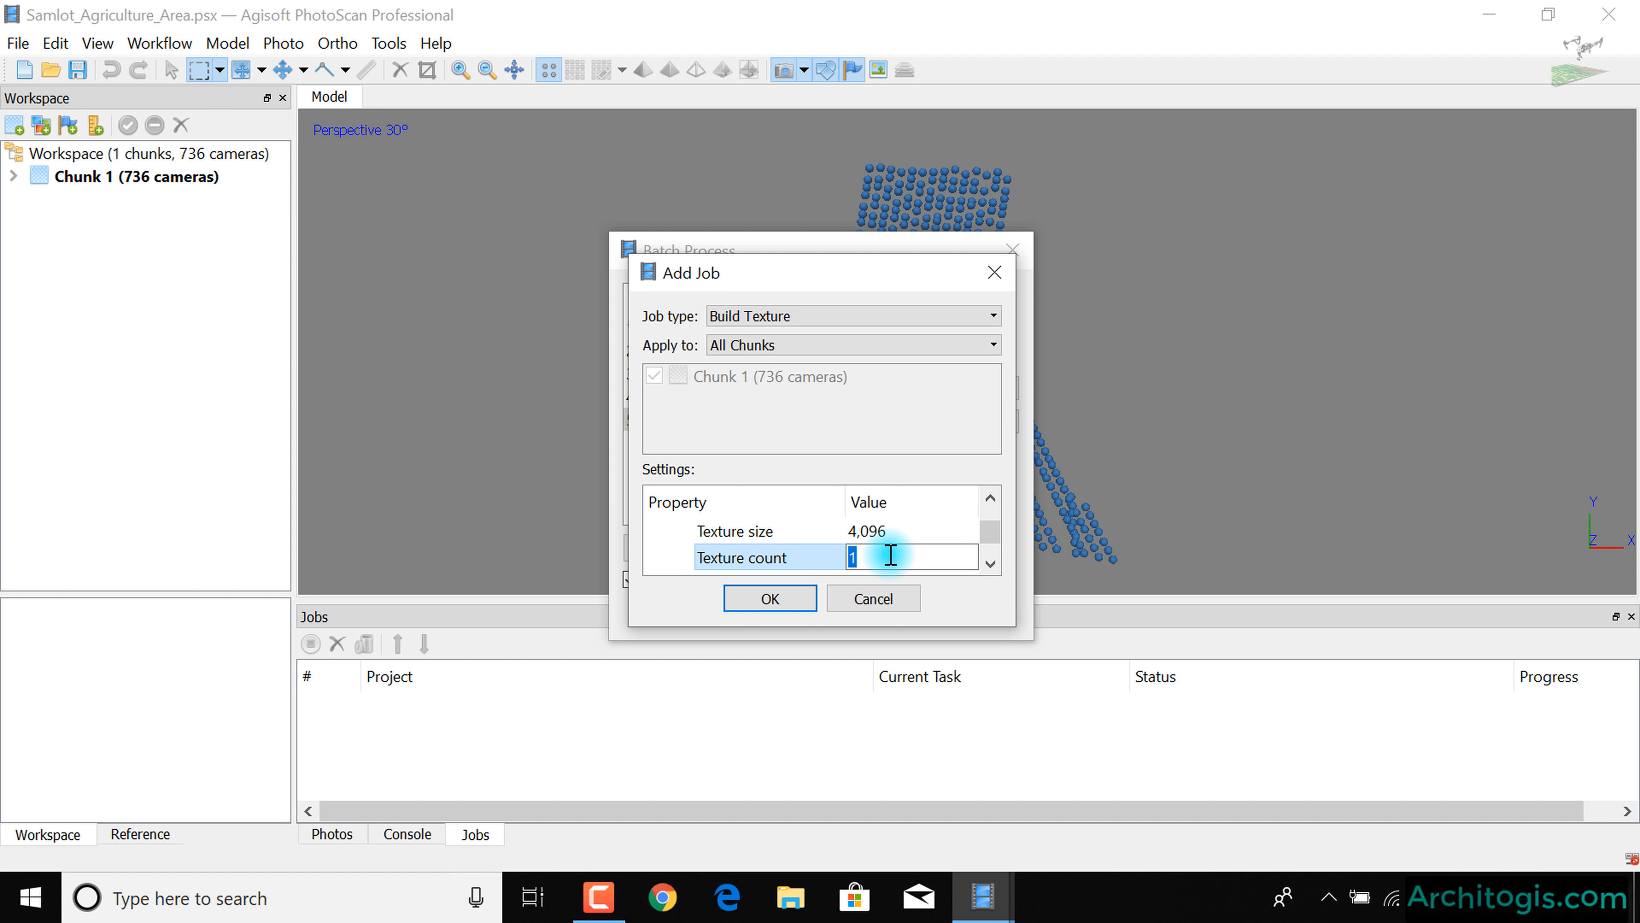
left_click(902, 535)
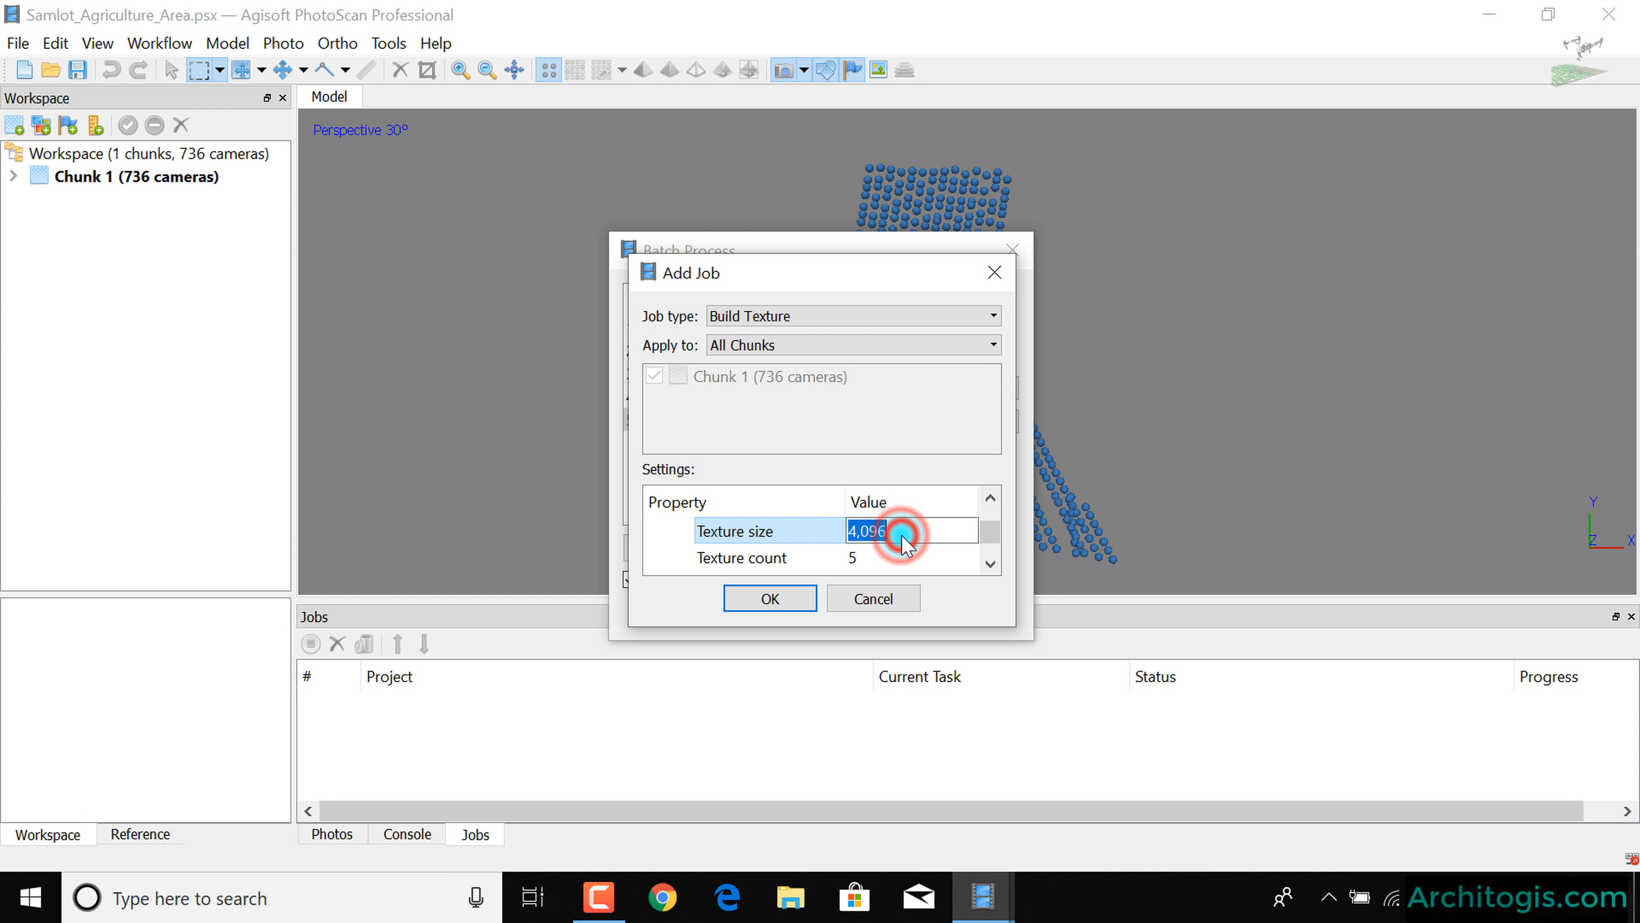
left_click(886, 557)
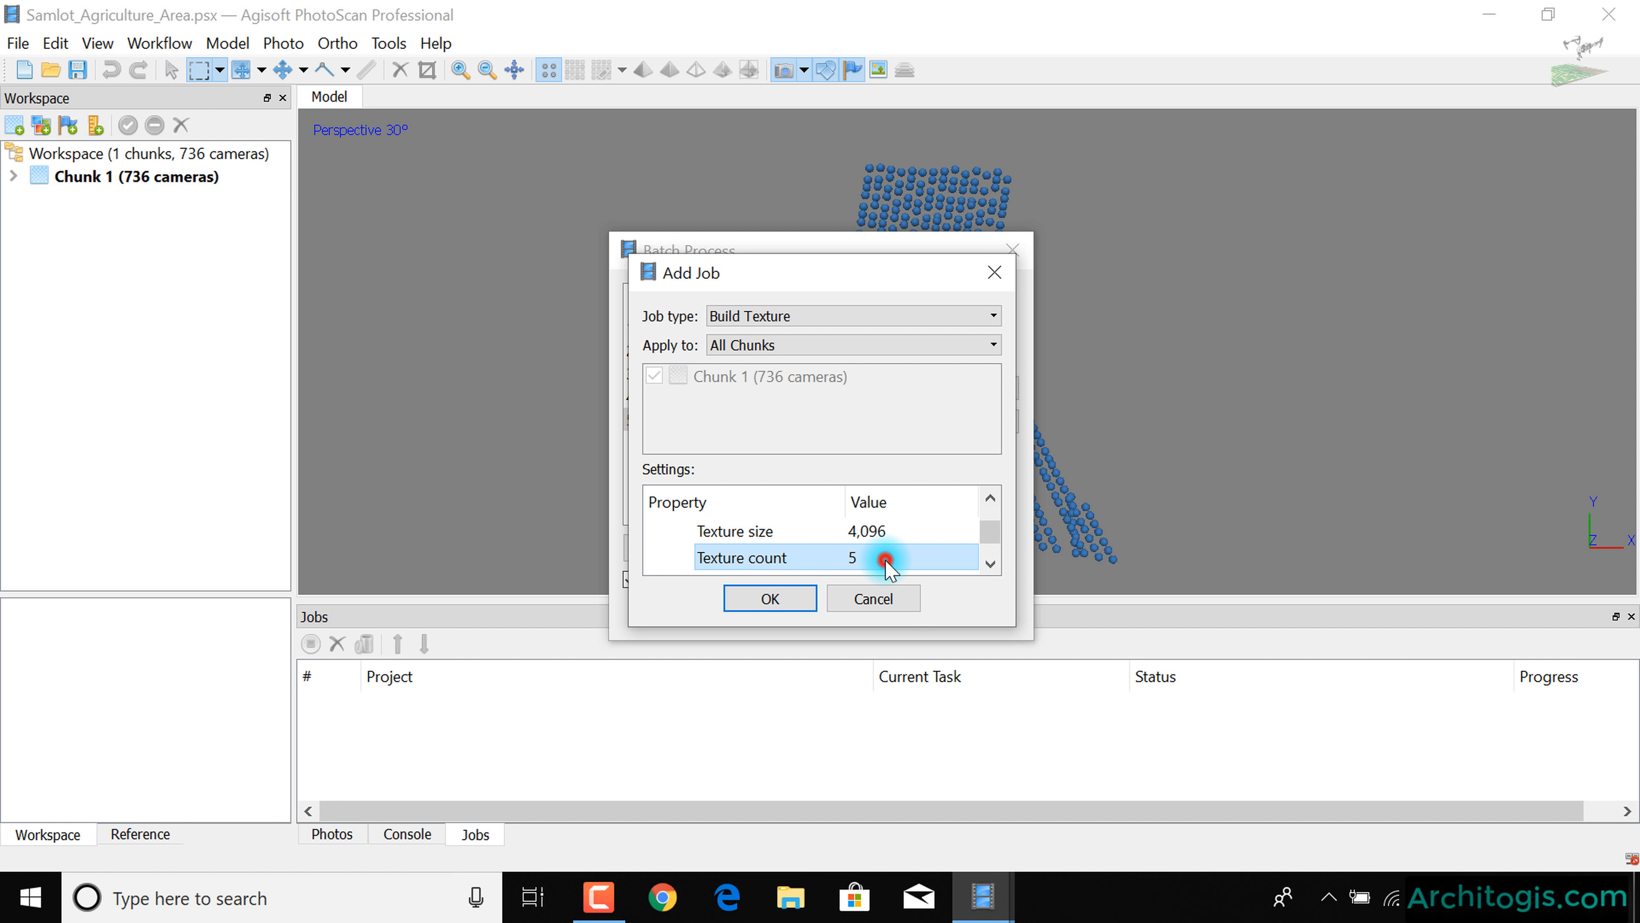
left_click(775, 596)
- Add a Remove Lighting job for All Chunks to the batch process, keeping its default settings
left_click(672, 548)
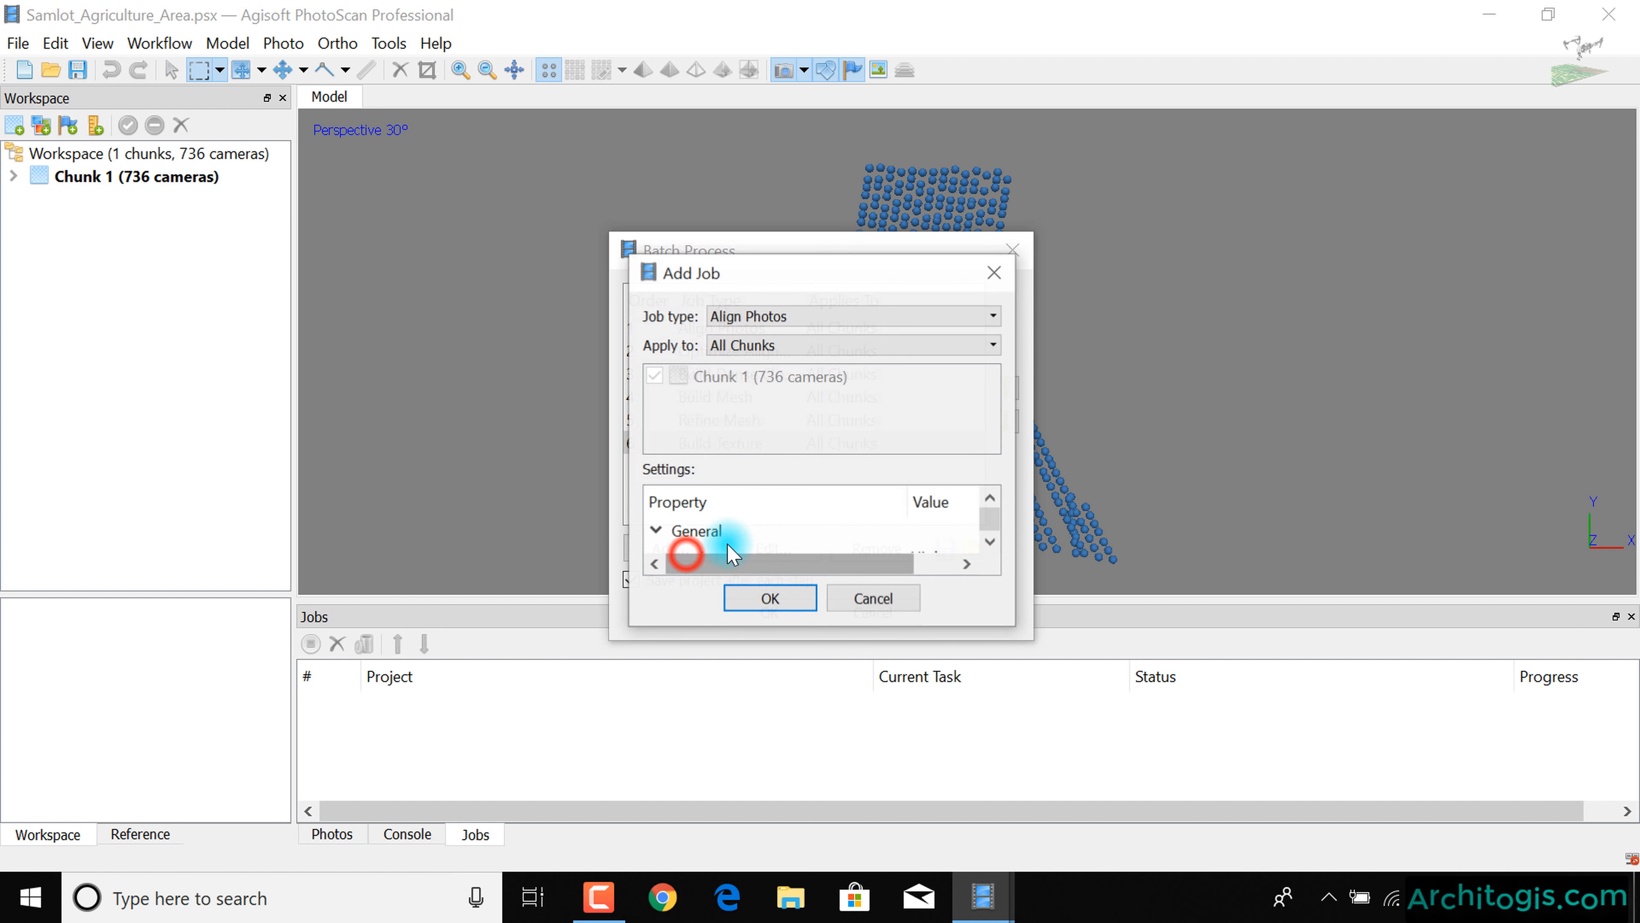
left_click(743, 315)
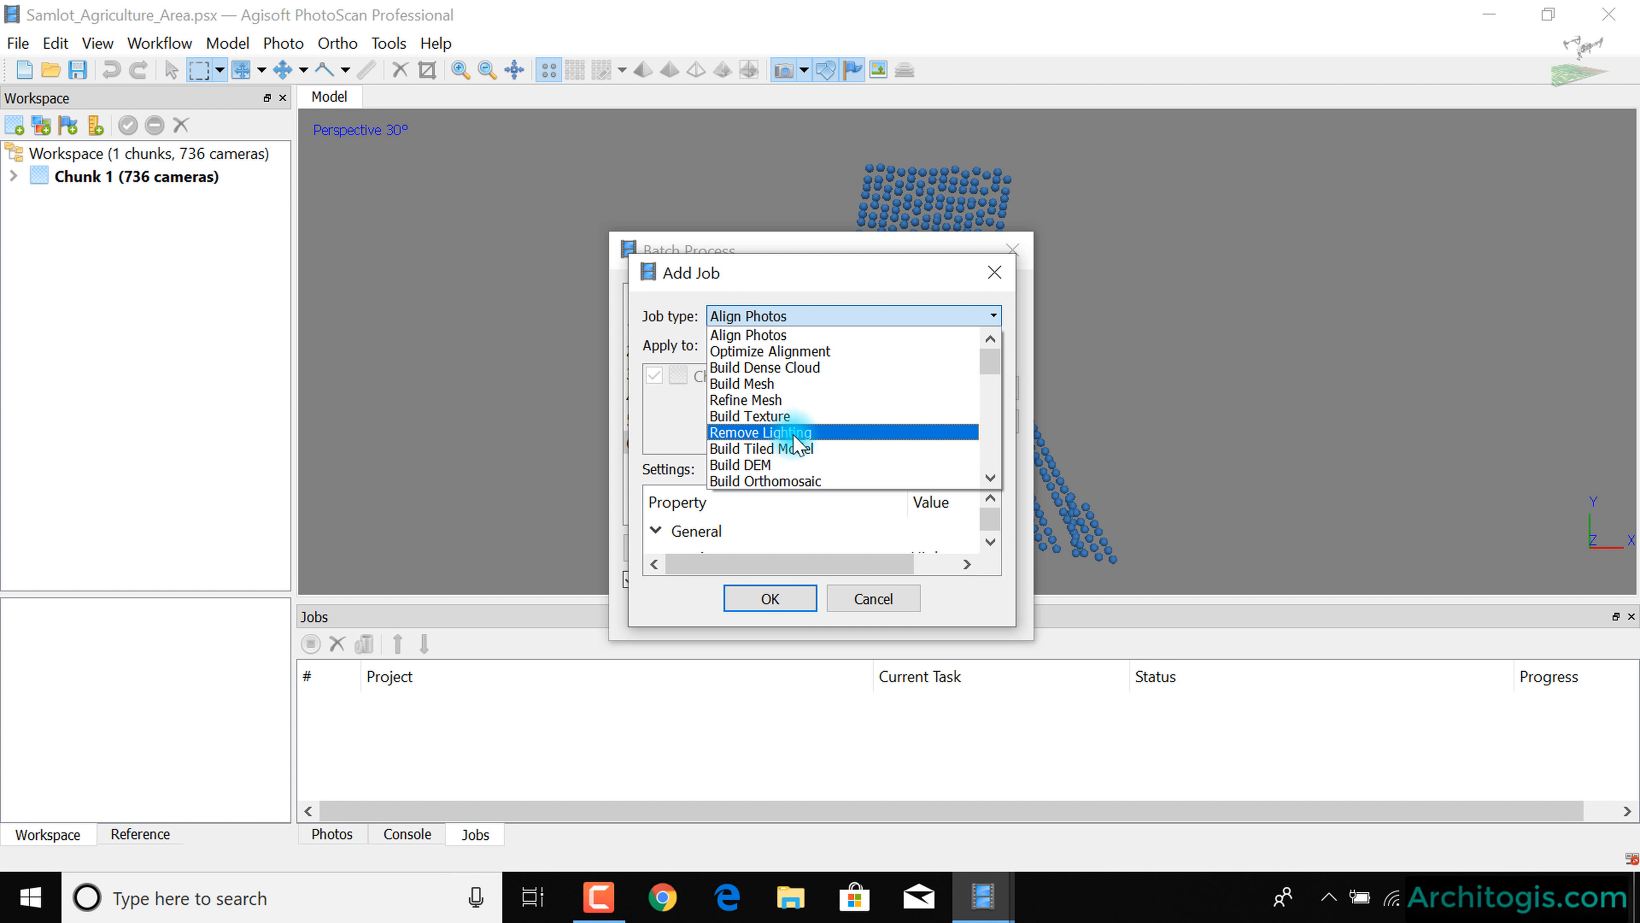
left_click(796, 433)
left_click_drag(783, 563, 908, 562)
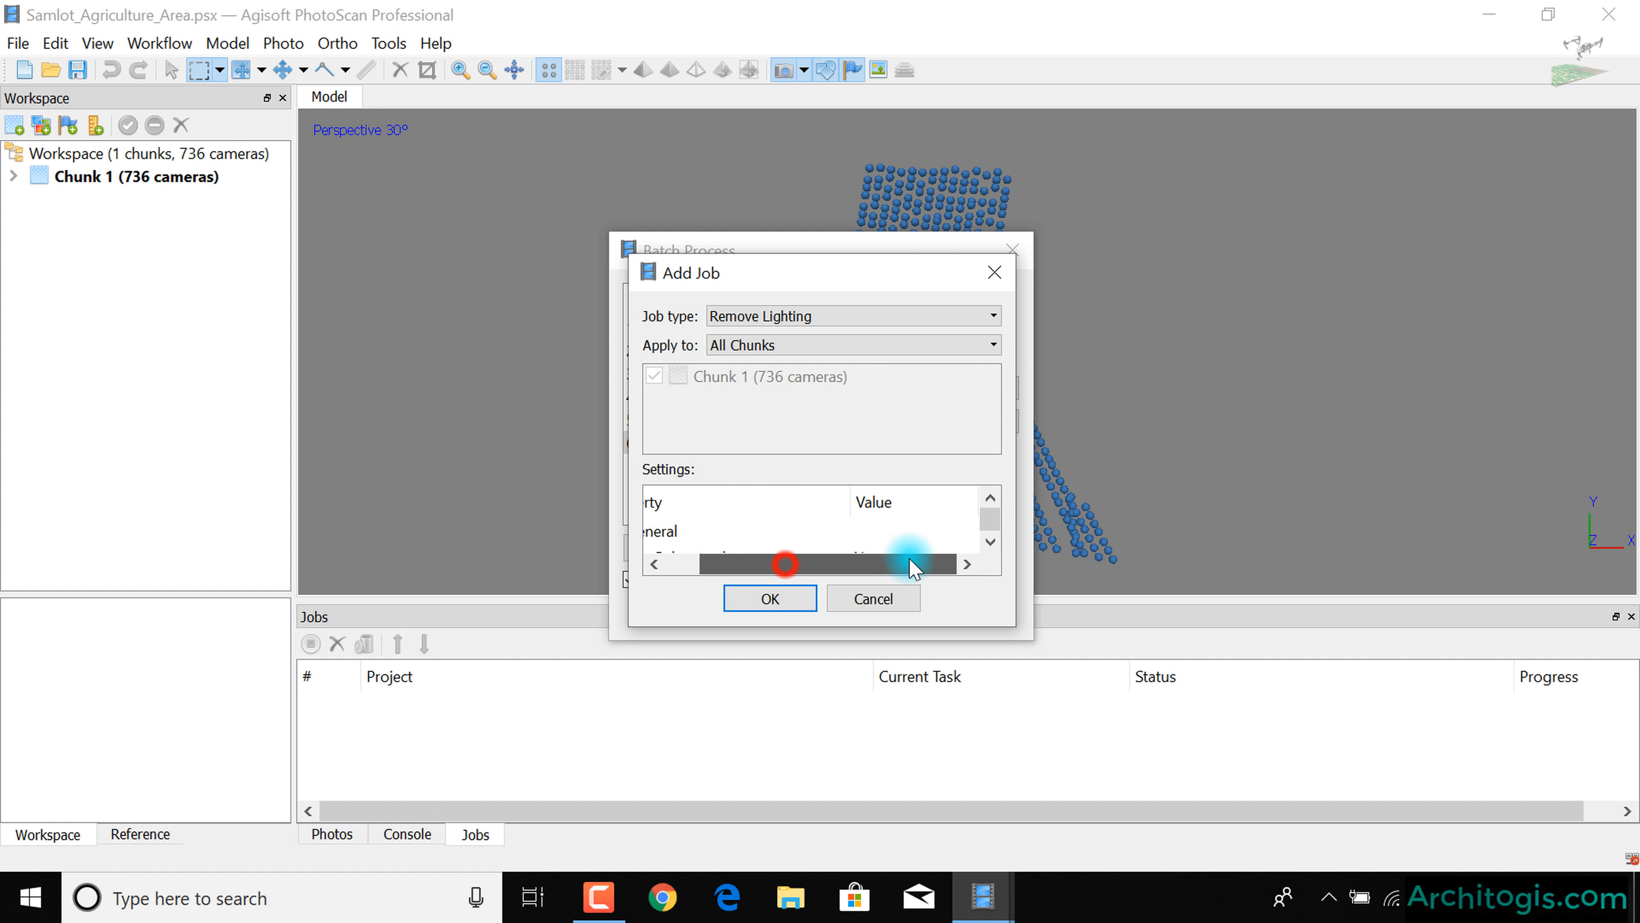
left_click(990, 542)
left_click(990, 542)
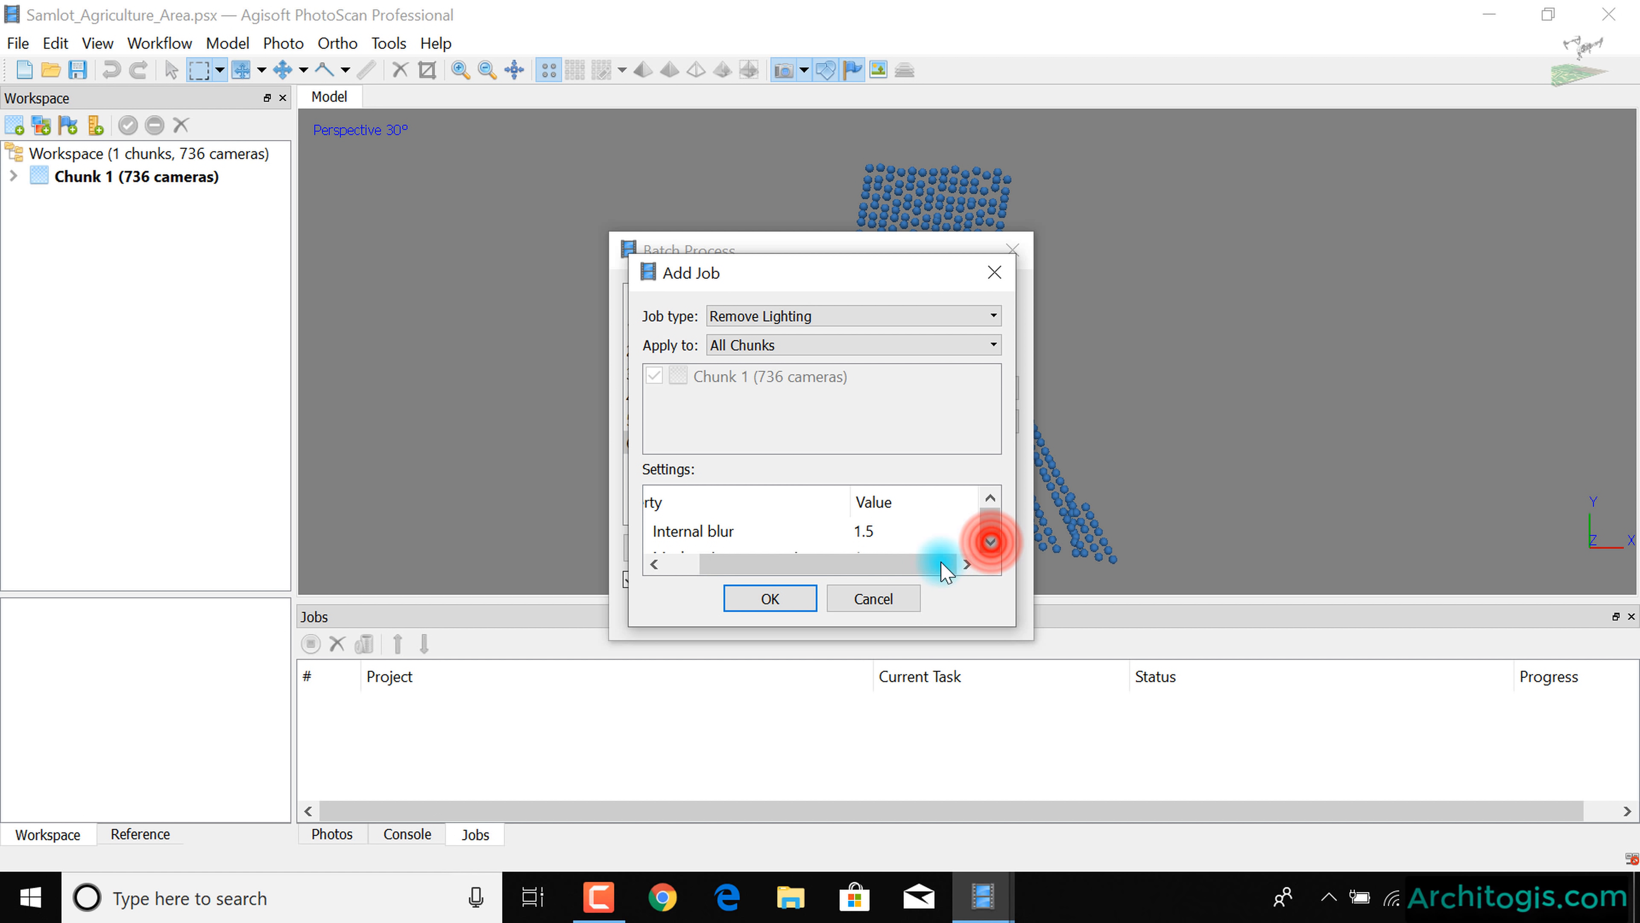
left_click(760, 599)
- Add a Build Tiled Model job for All Chunks to the batch process, keeping its default settings
left_click(684, 543)
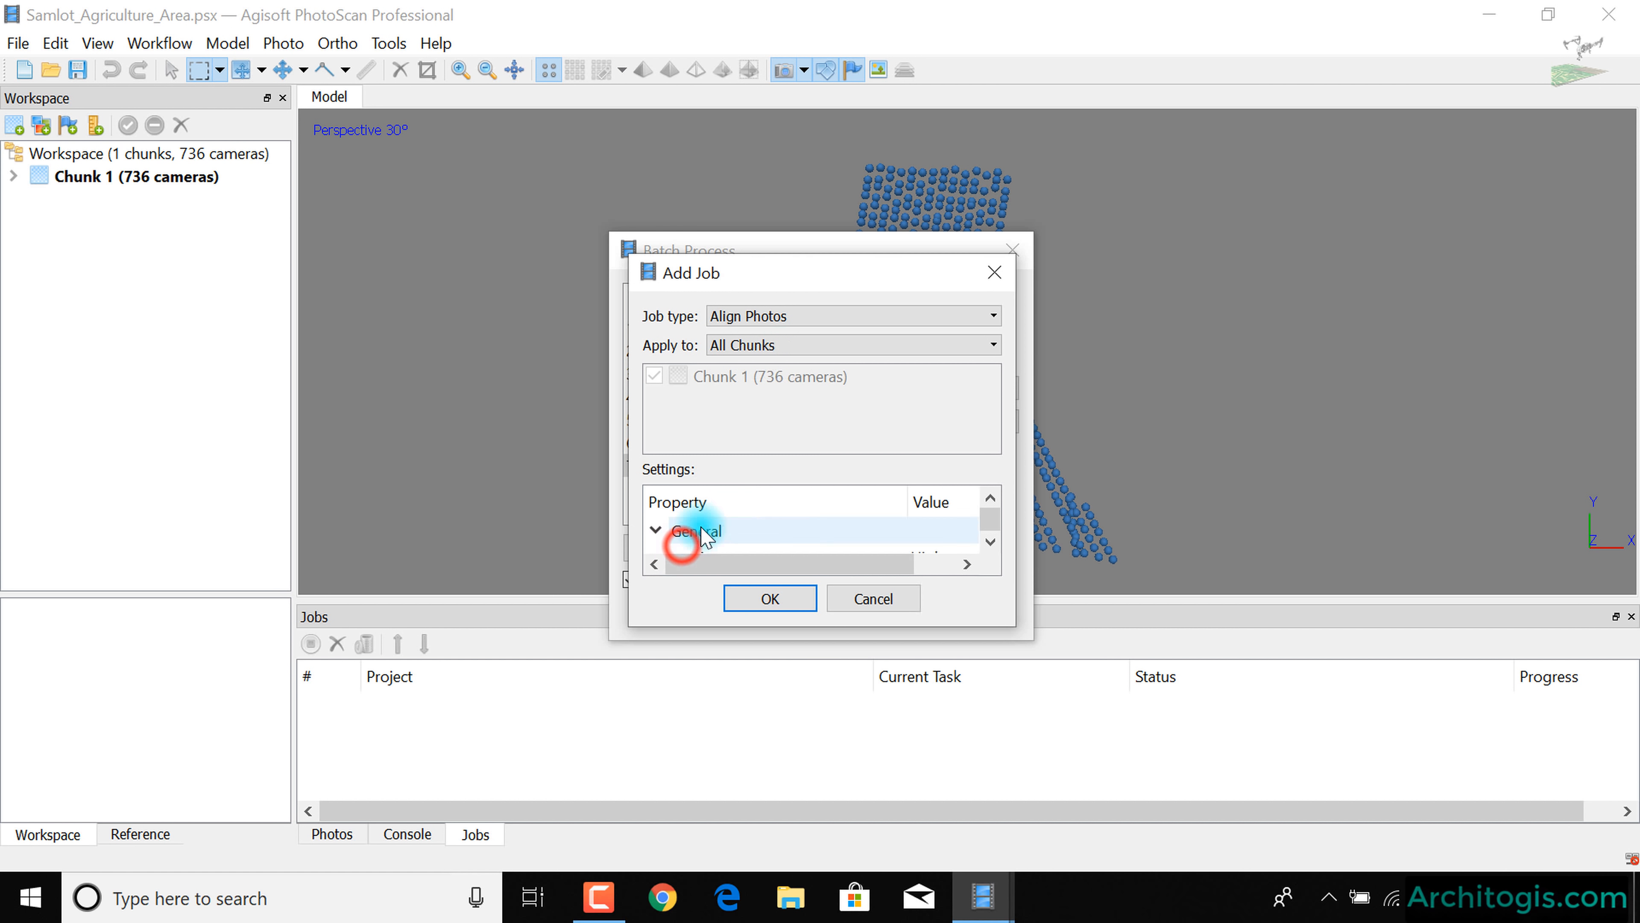
left_click(775, 316)
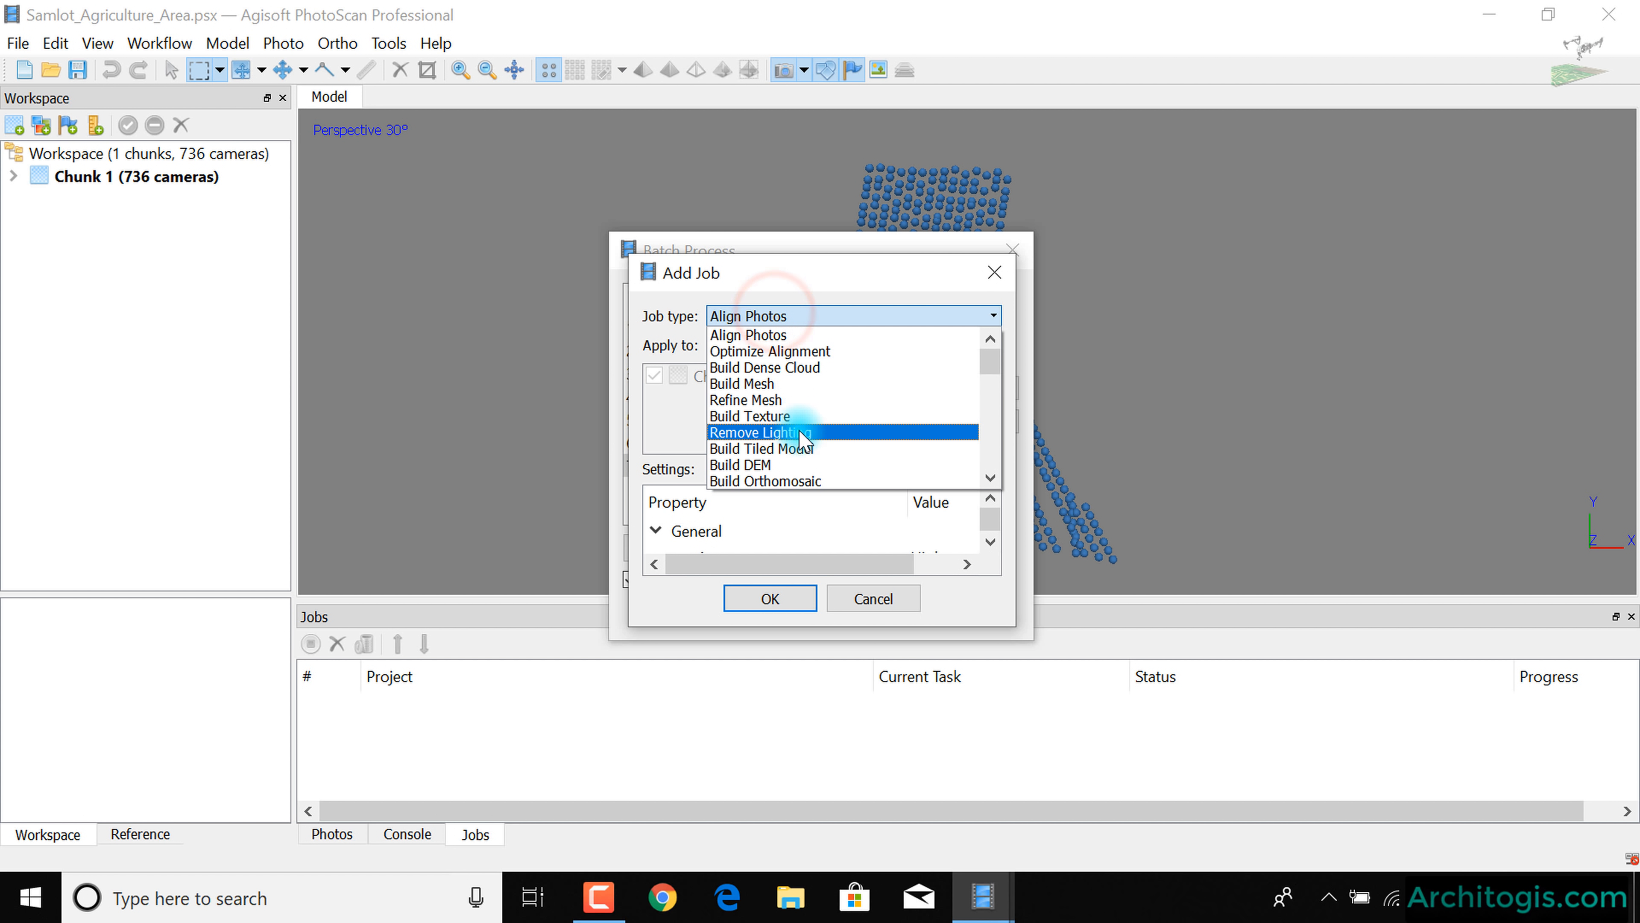
left_click(804, 447)
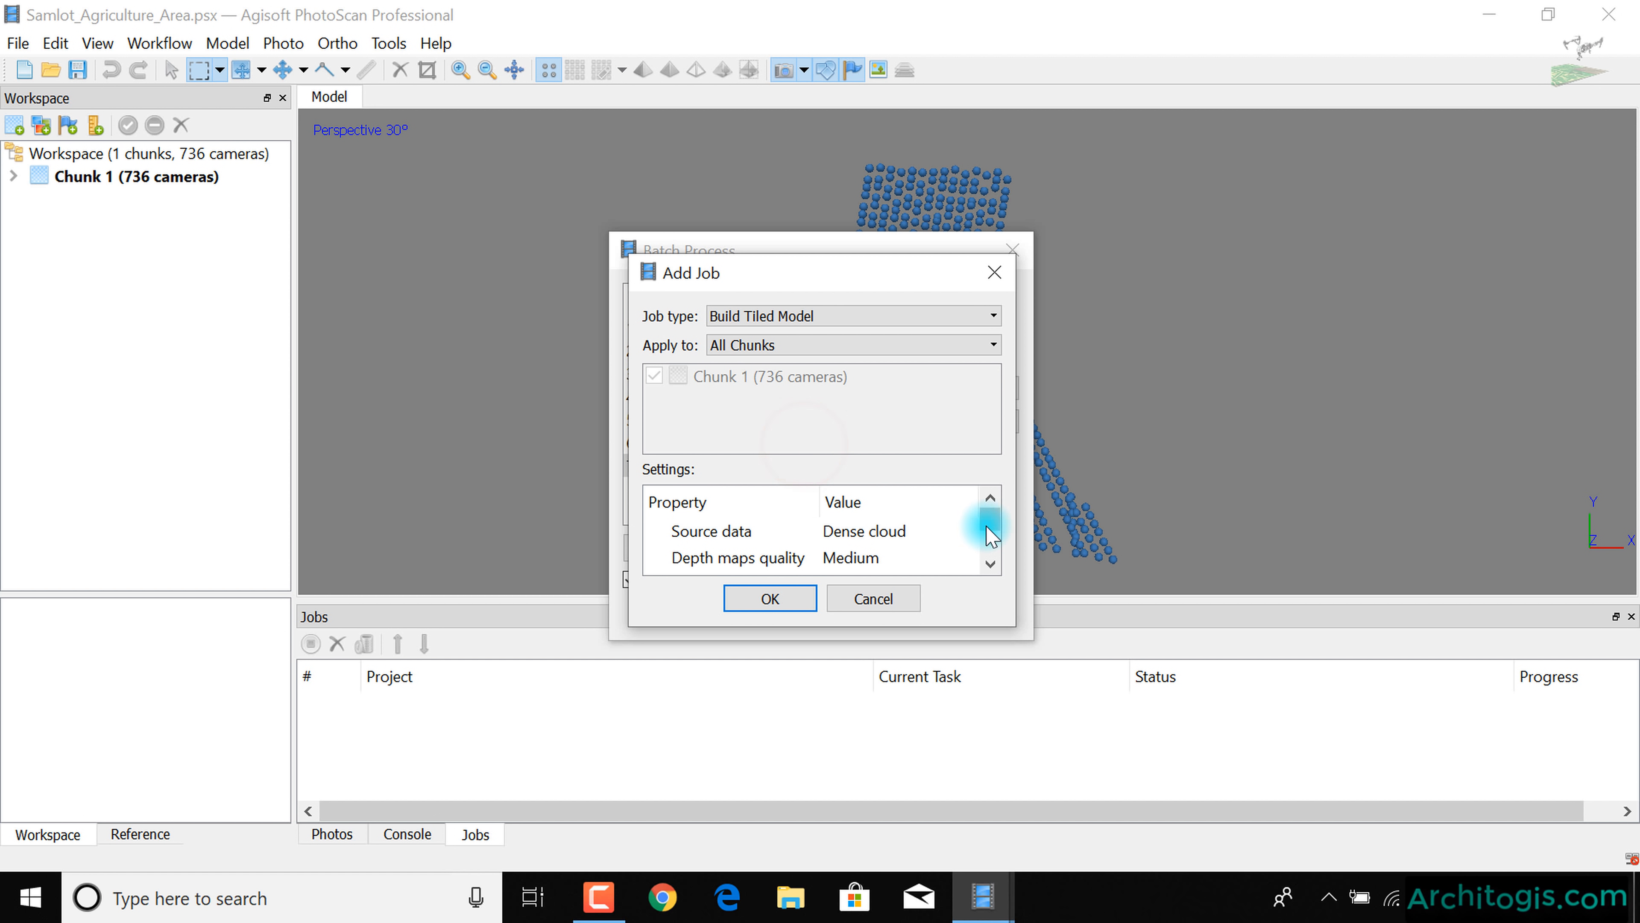
left_click_drag(989, 526, 989, 549)
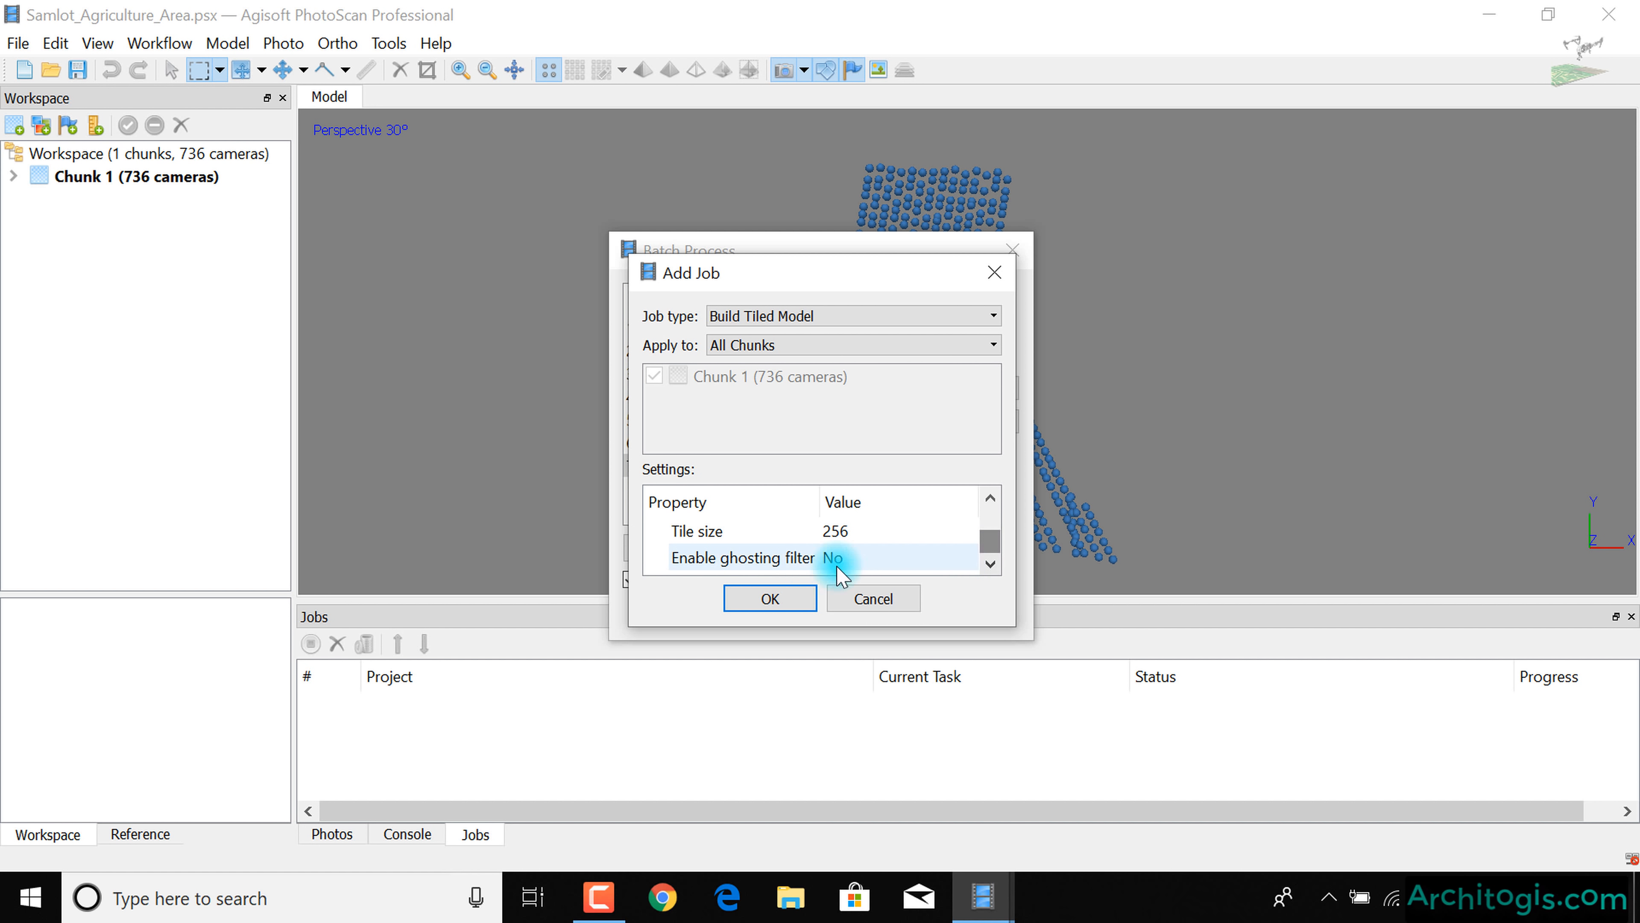
left_click(770, 599)
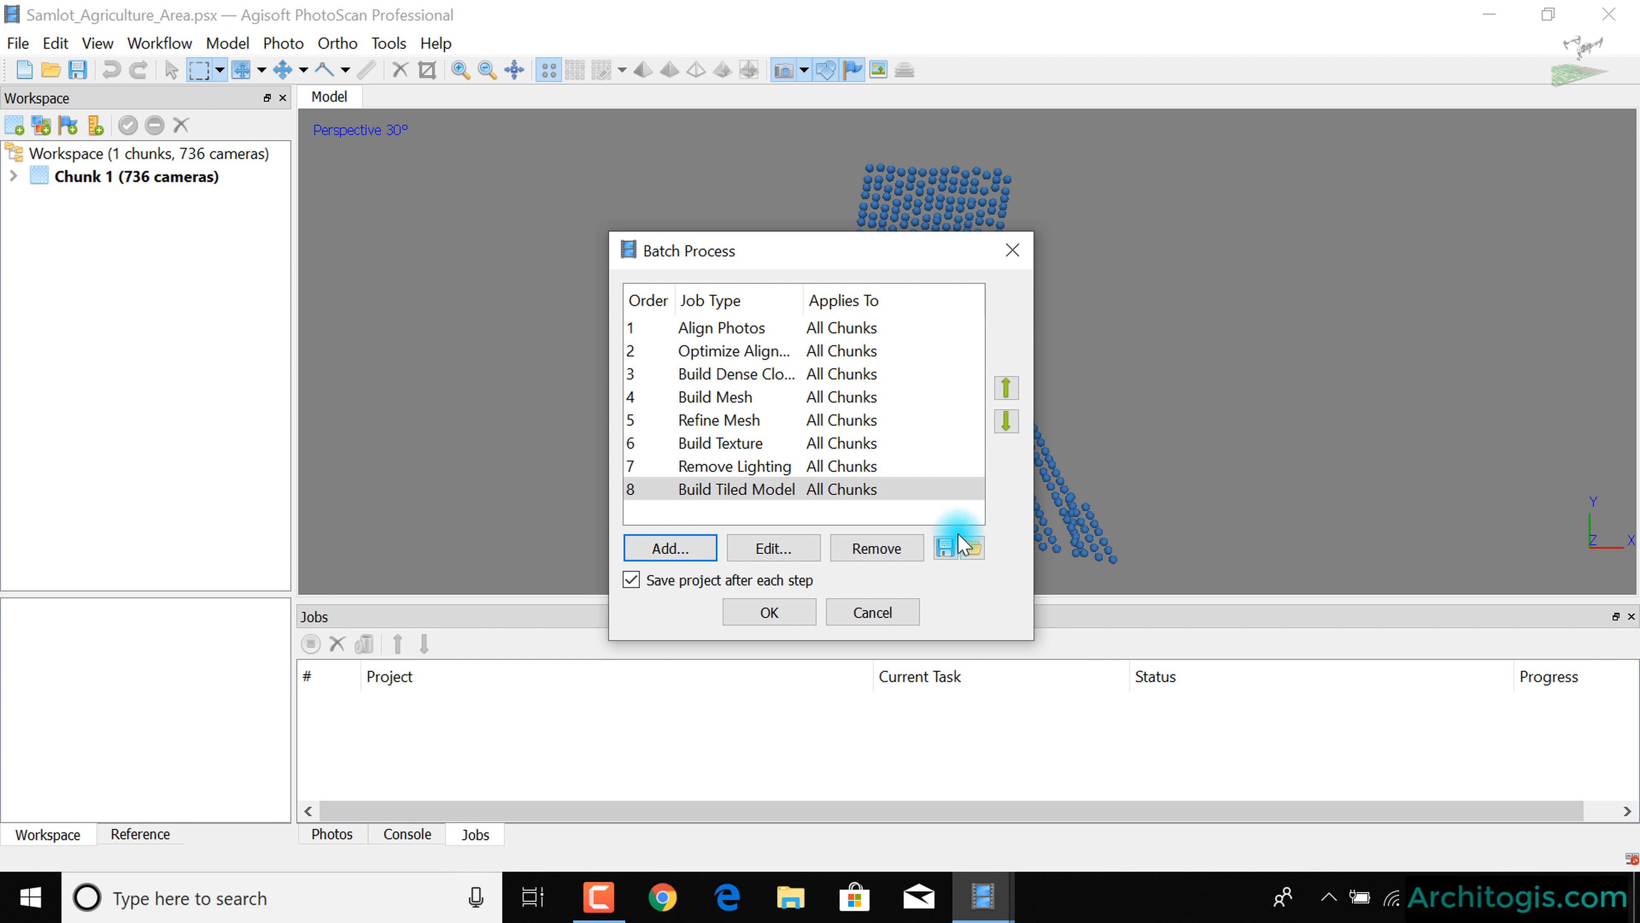
- Add a Build DEM job for All Chunks to the batch process, keeping its default settings
left_click(668, 549)
scroll(768, 524, "down", 1)
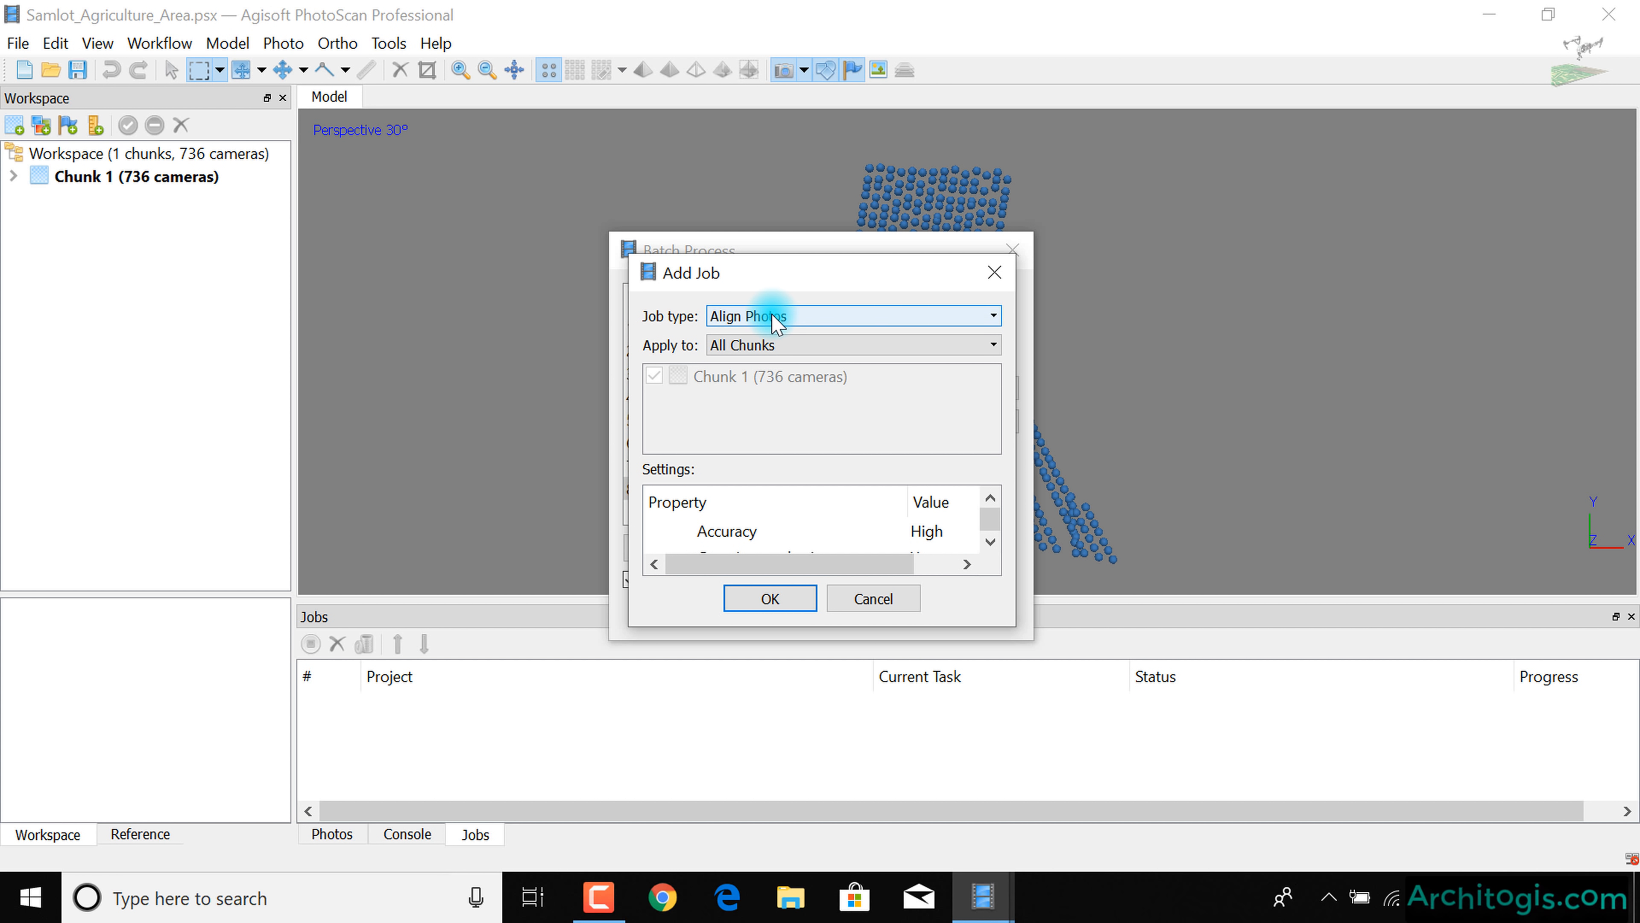
left_click(777, 321)
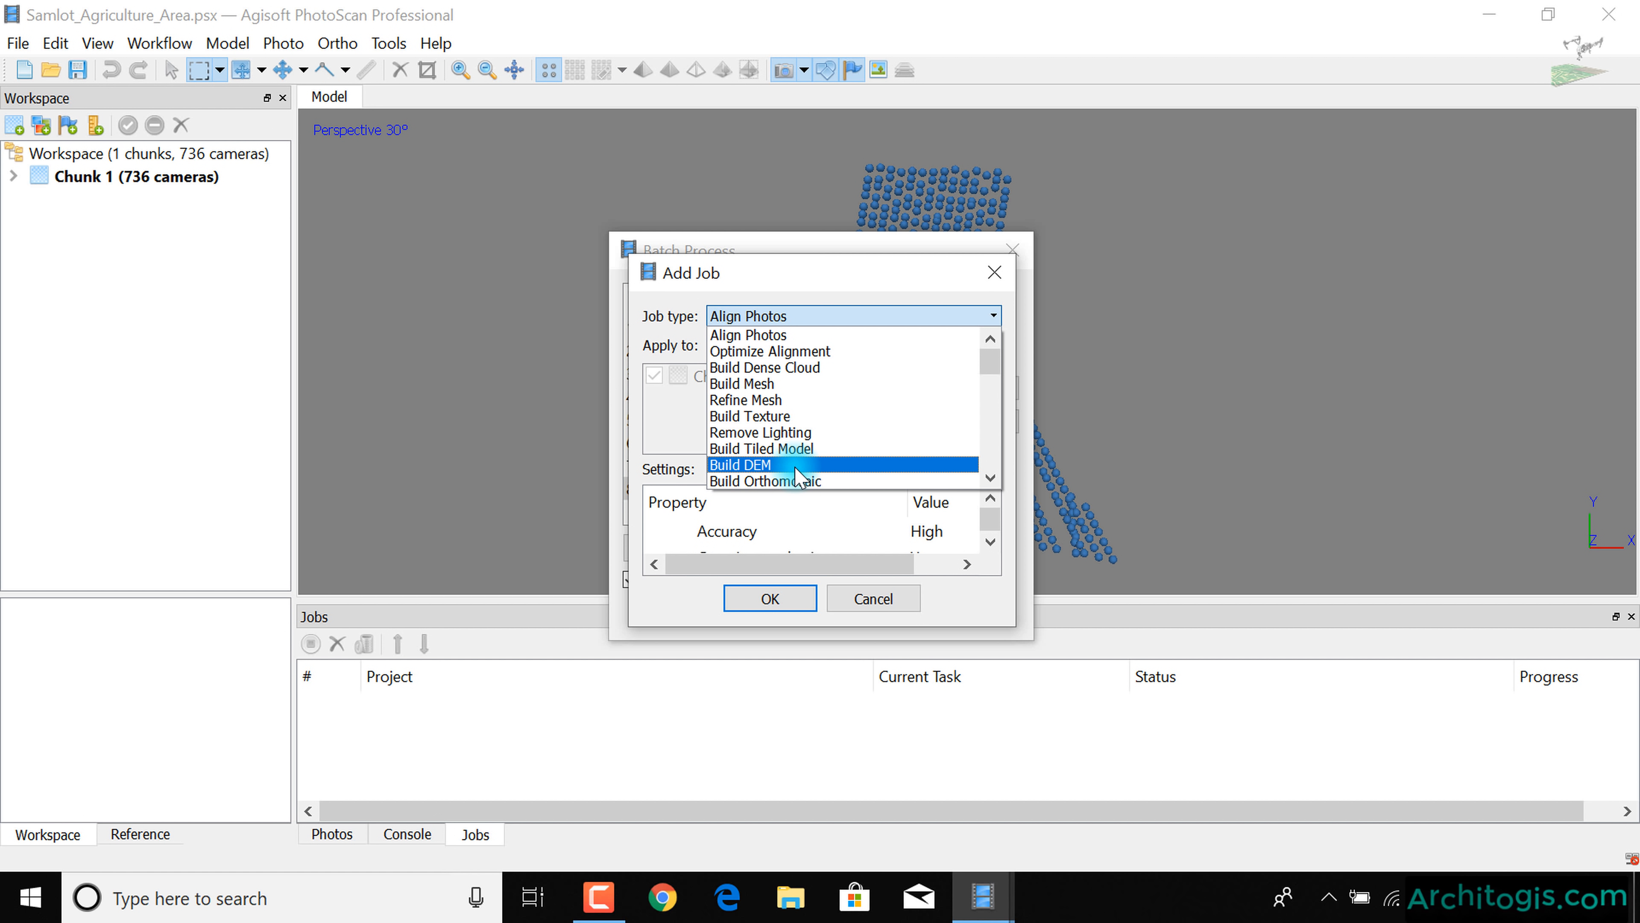
left_click(796, 467)
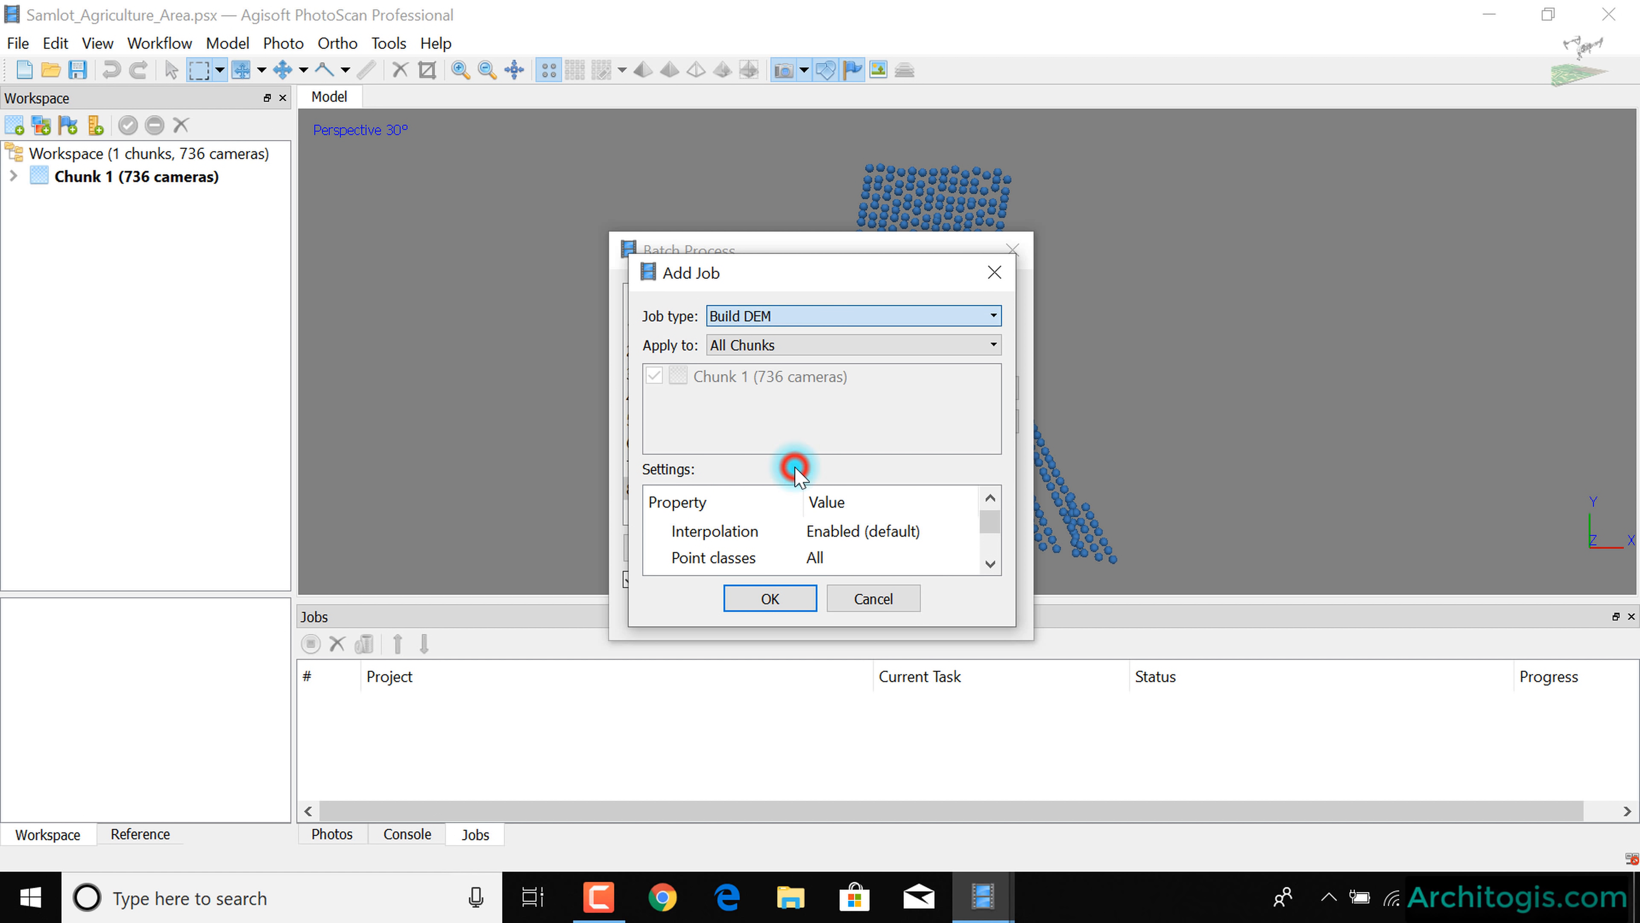
left_click(994, 561)
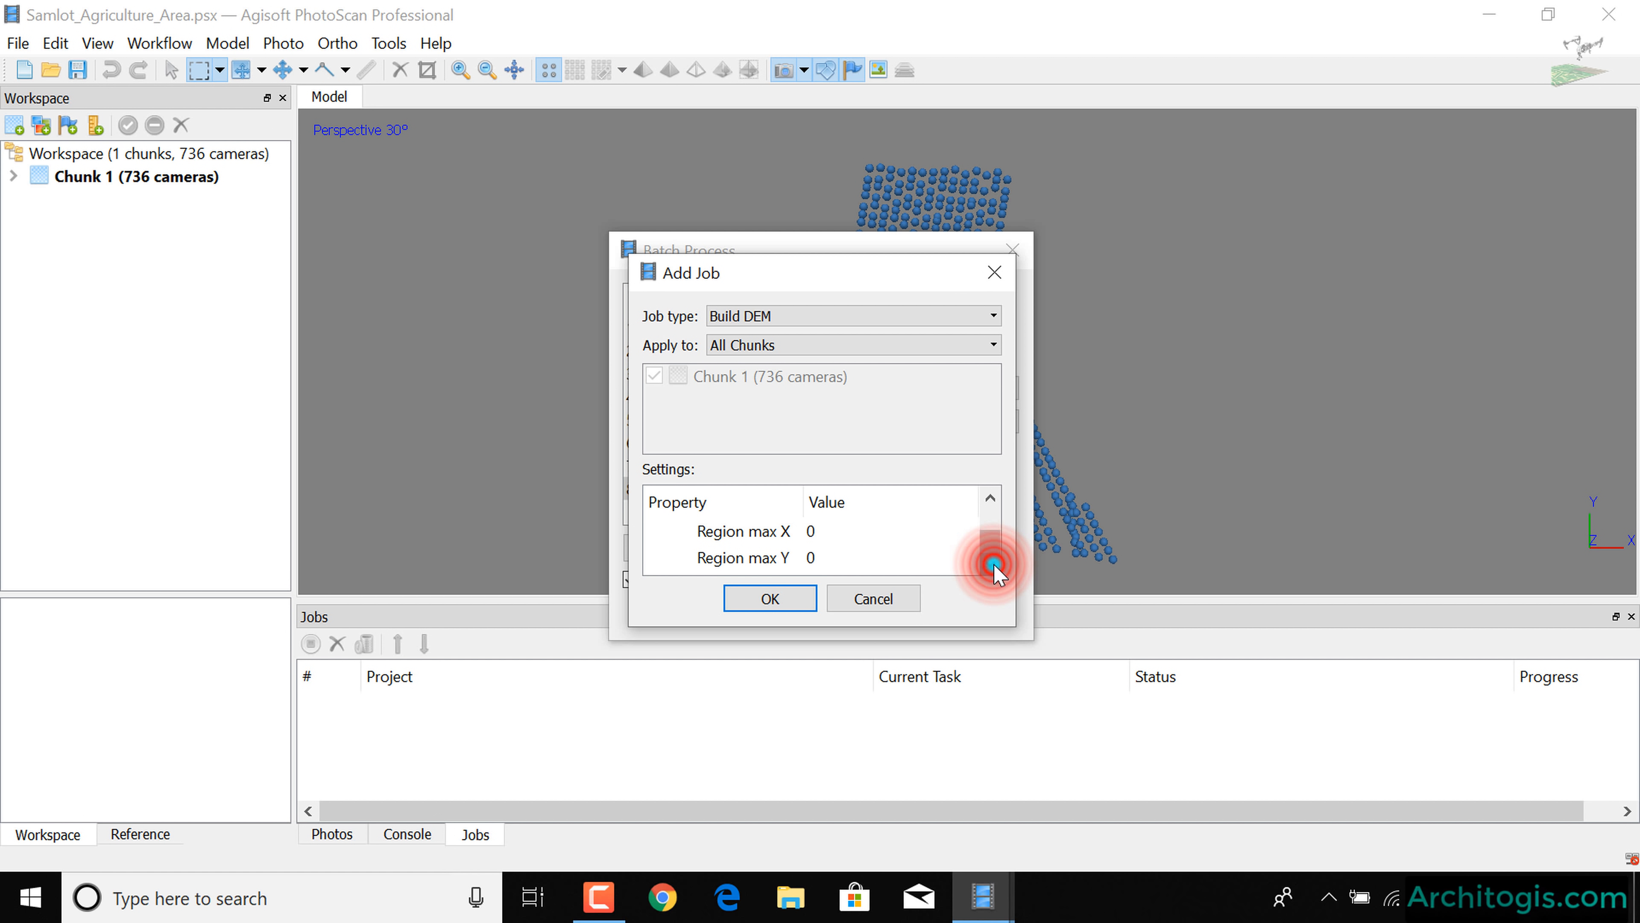
left_click(769, 598)
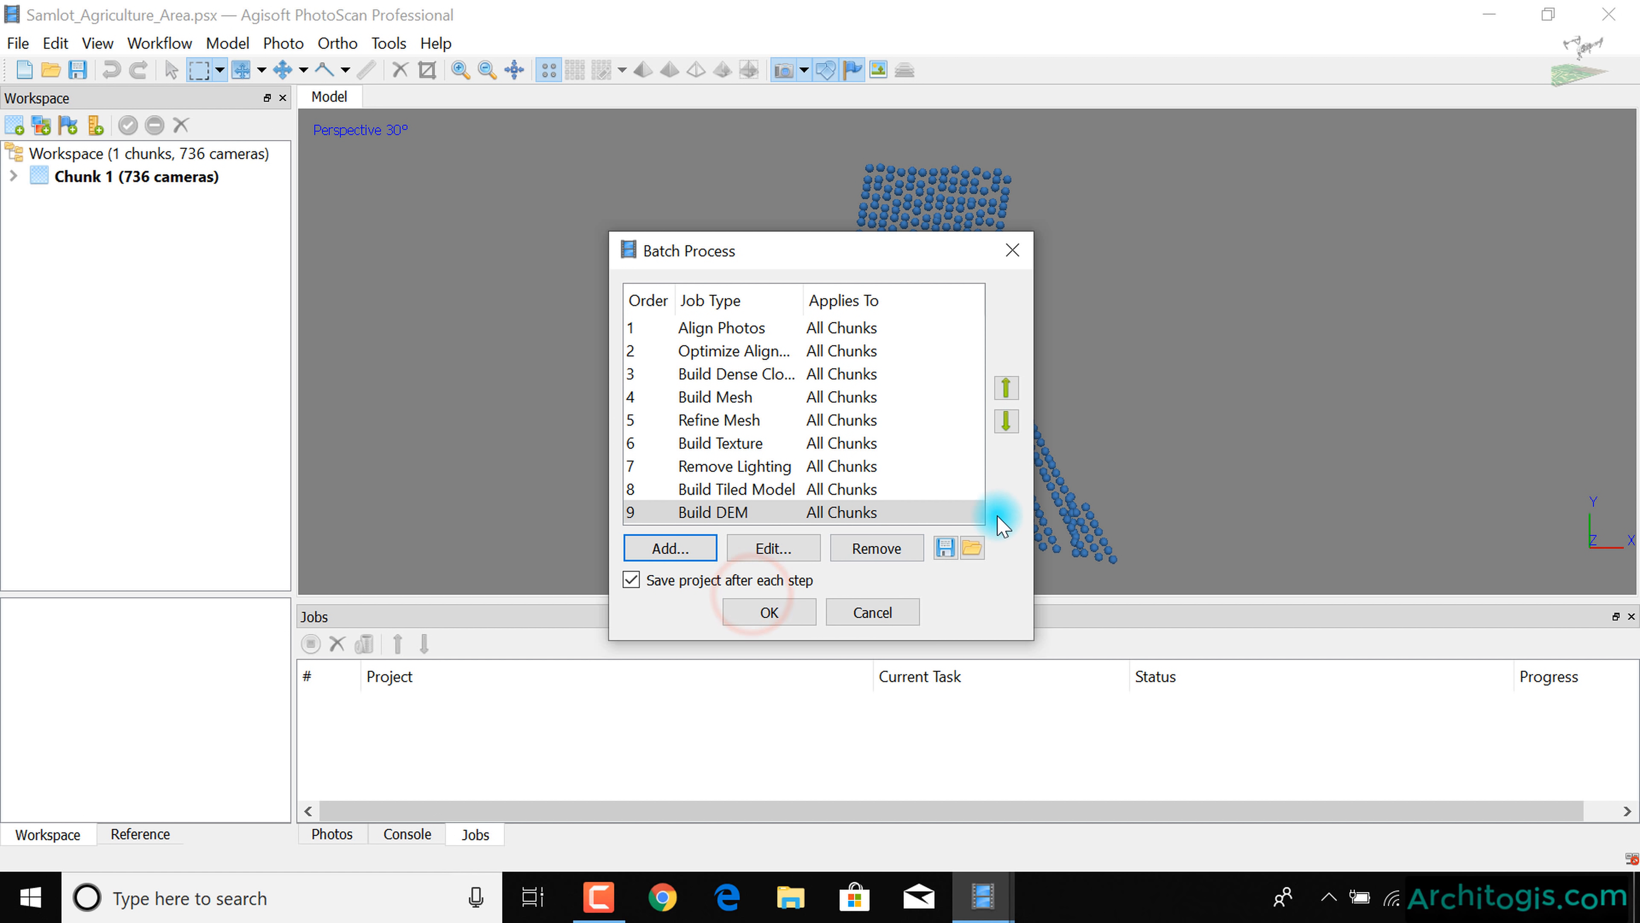
- Add a Build Orthomosaic job for All Chunks to the batch process, keeping its default settings
left_click(761, 515)
left_click(709, 554)
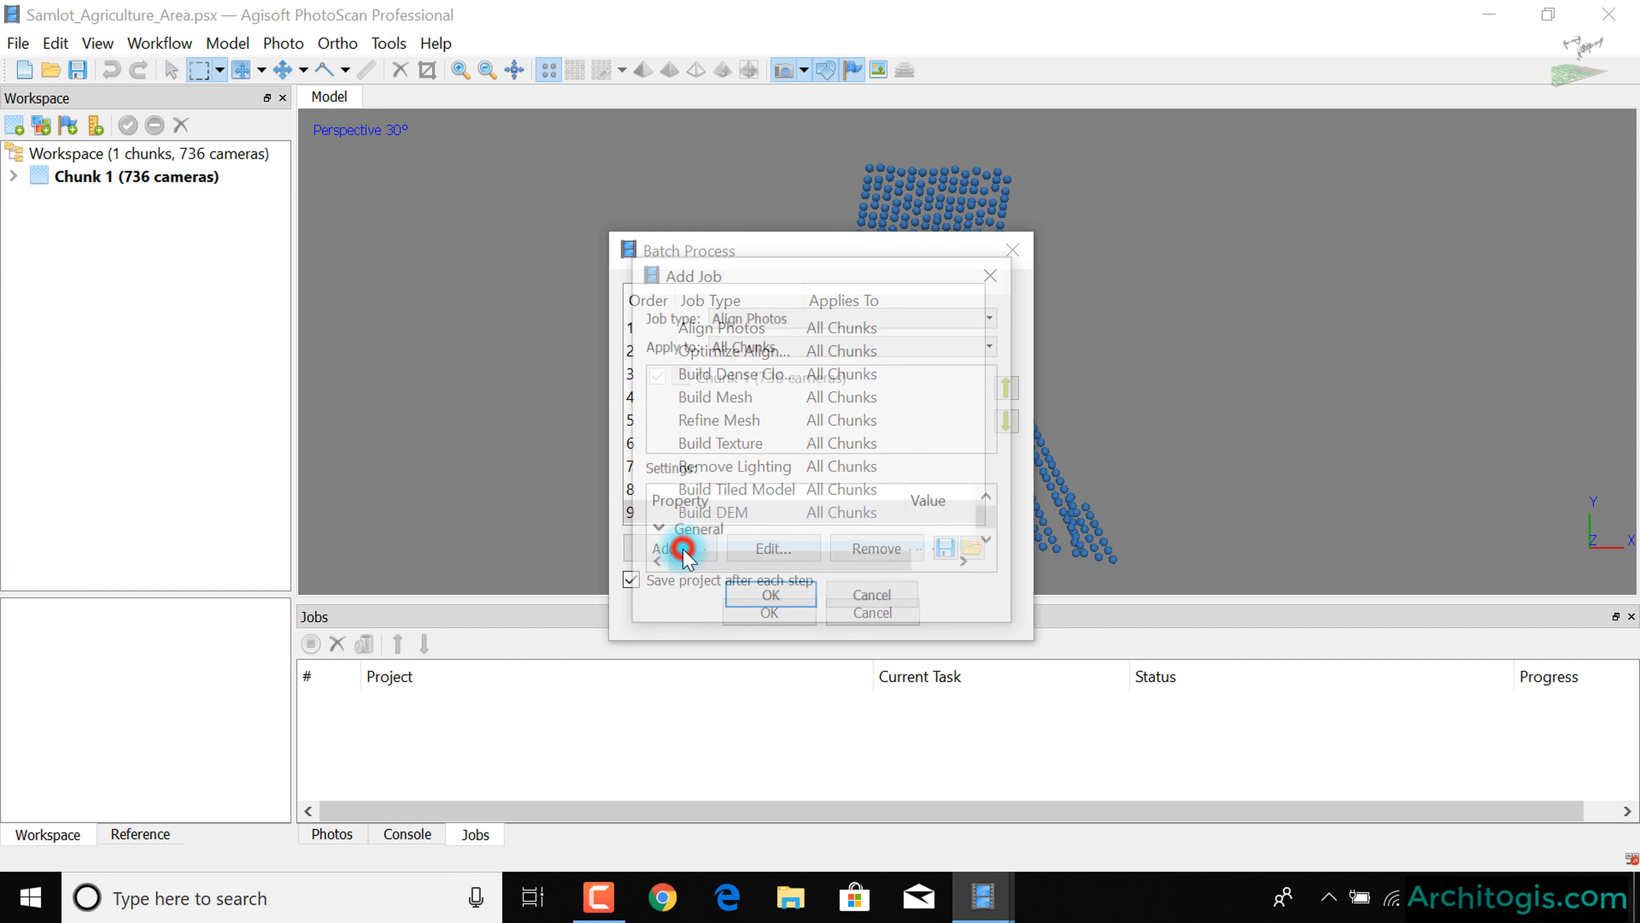
left_click(816, 318)
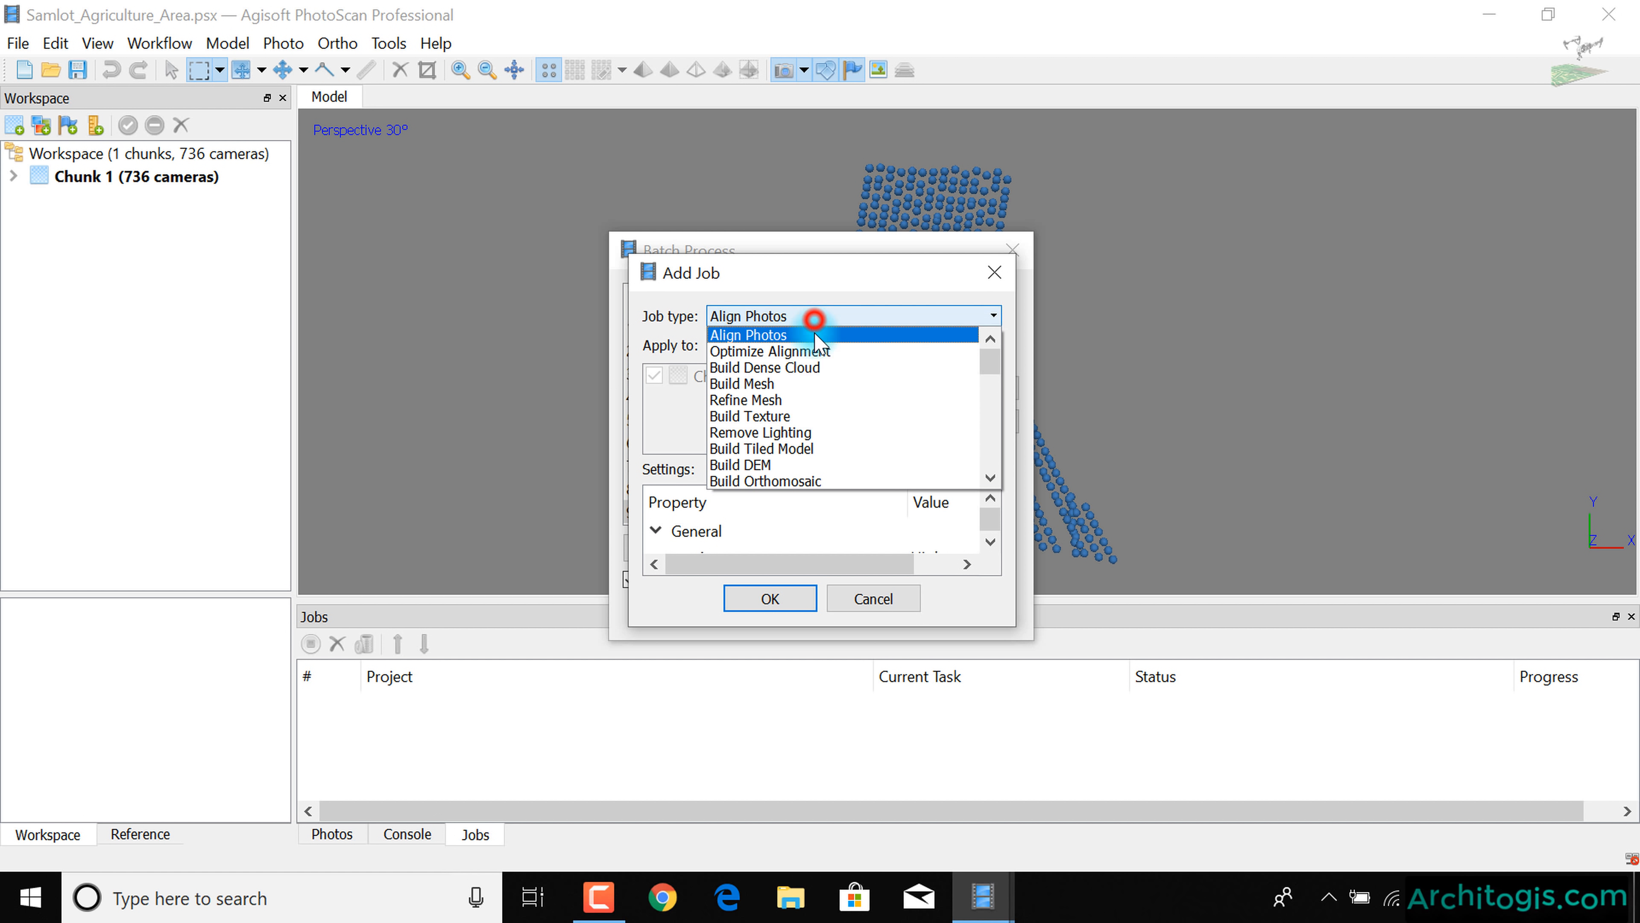
left_click(822, 479)
left_click(991, 539)
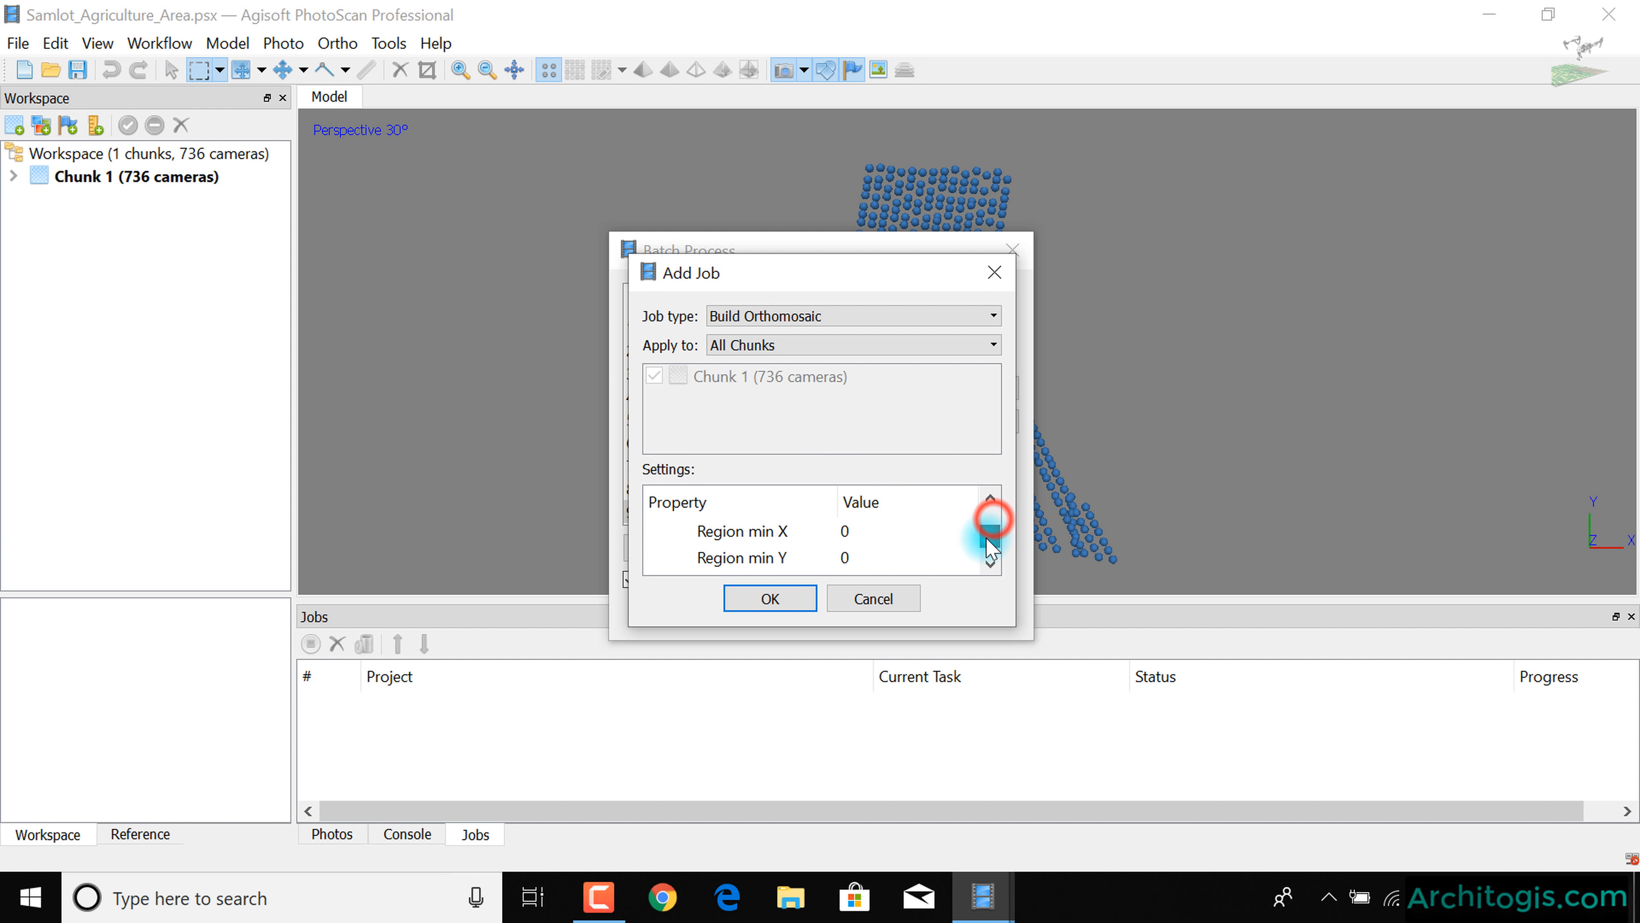
left_click(990, 548)
left_click(770, 599)
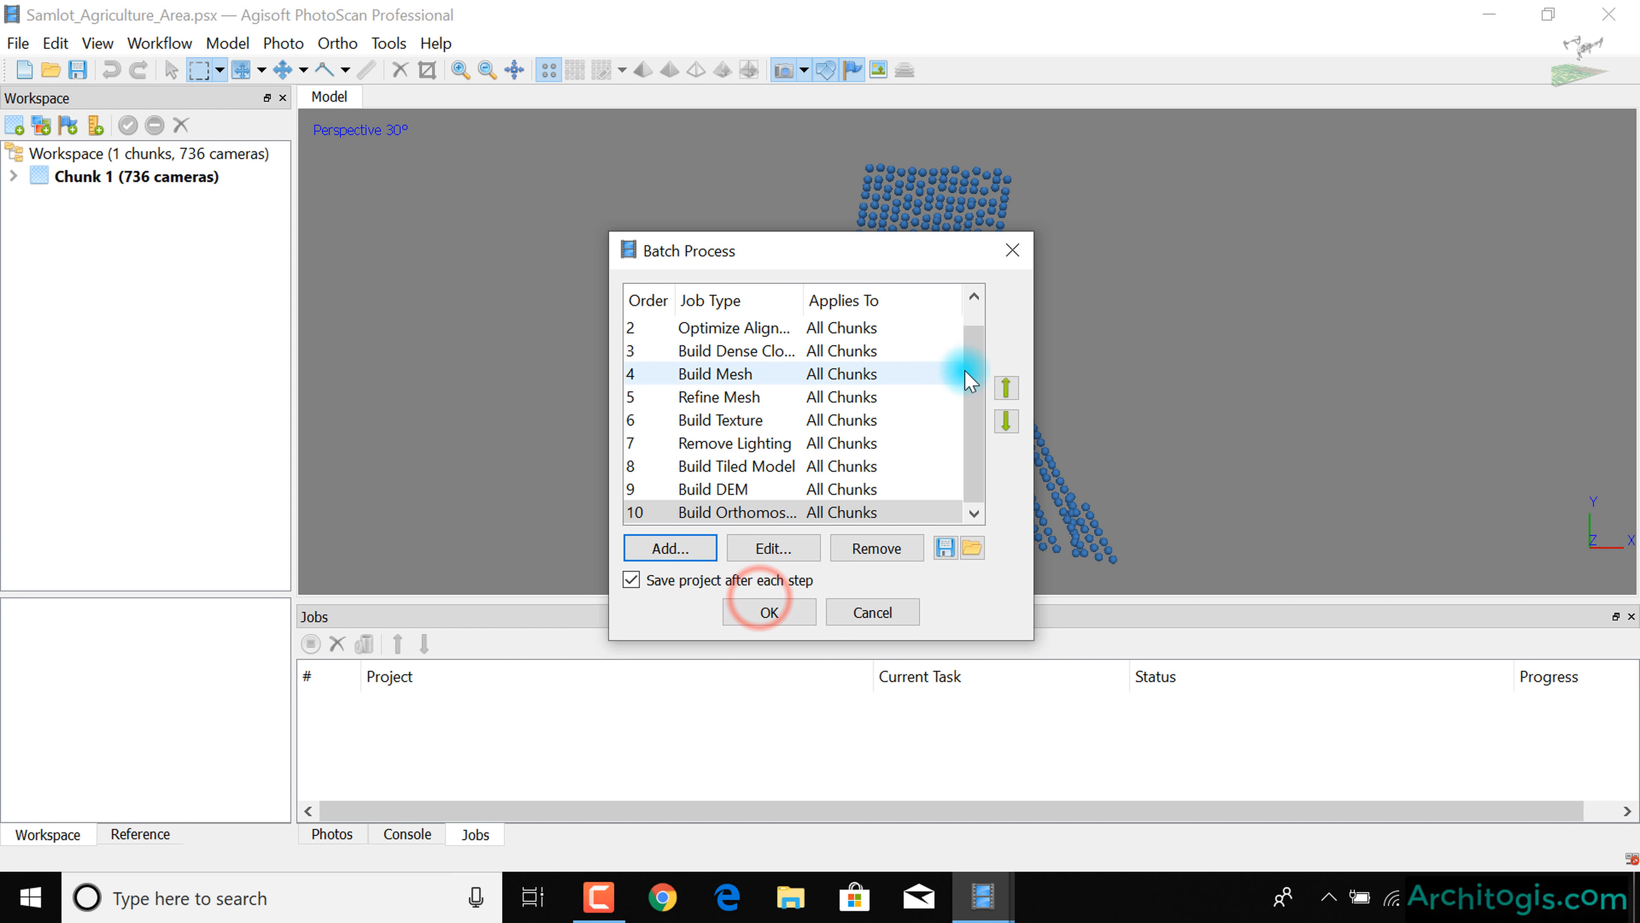
- Save the batch job list as an Agisoft Batch Jobs XML file named Samlot_Agriculture_Area in the 1. Samlot folder
left_click_drag(965, 382, 977, 311)
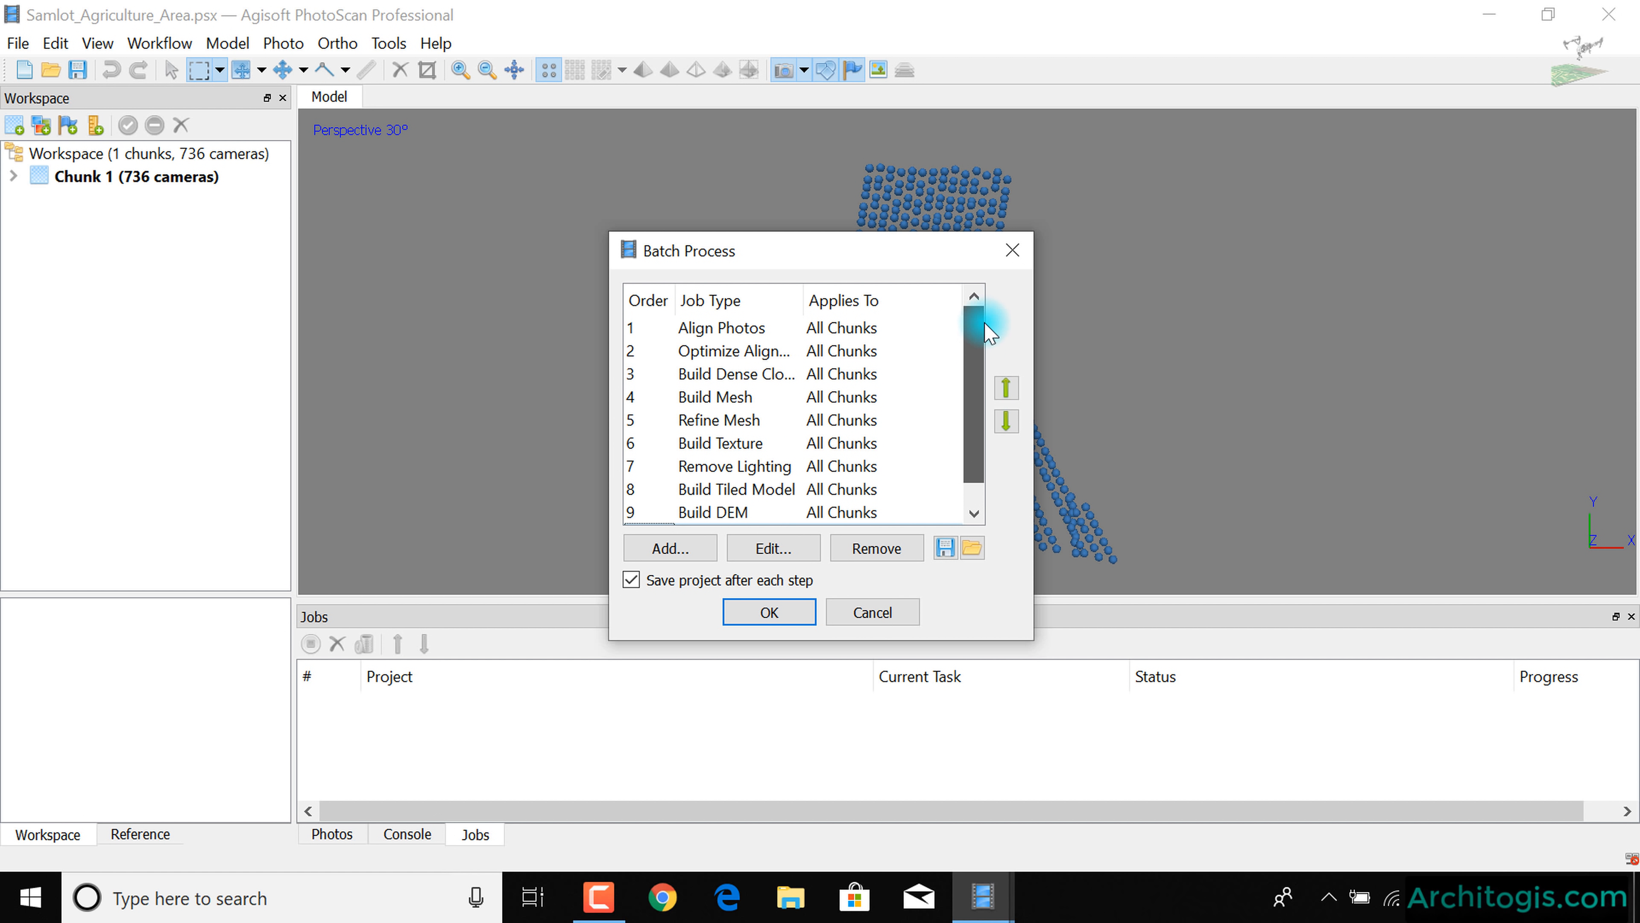
left_click(943, 548)
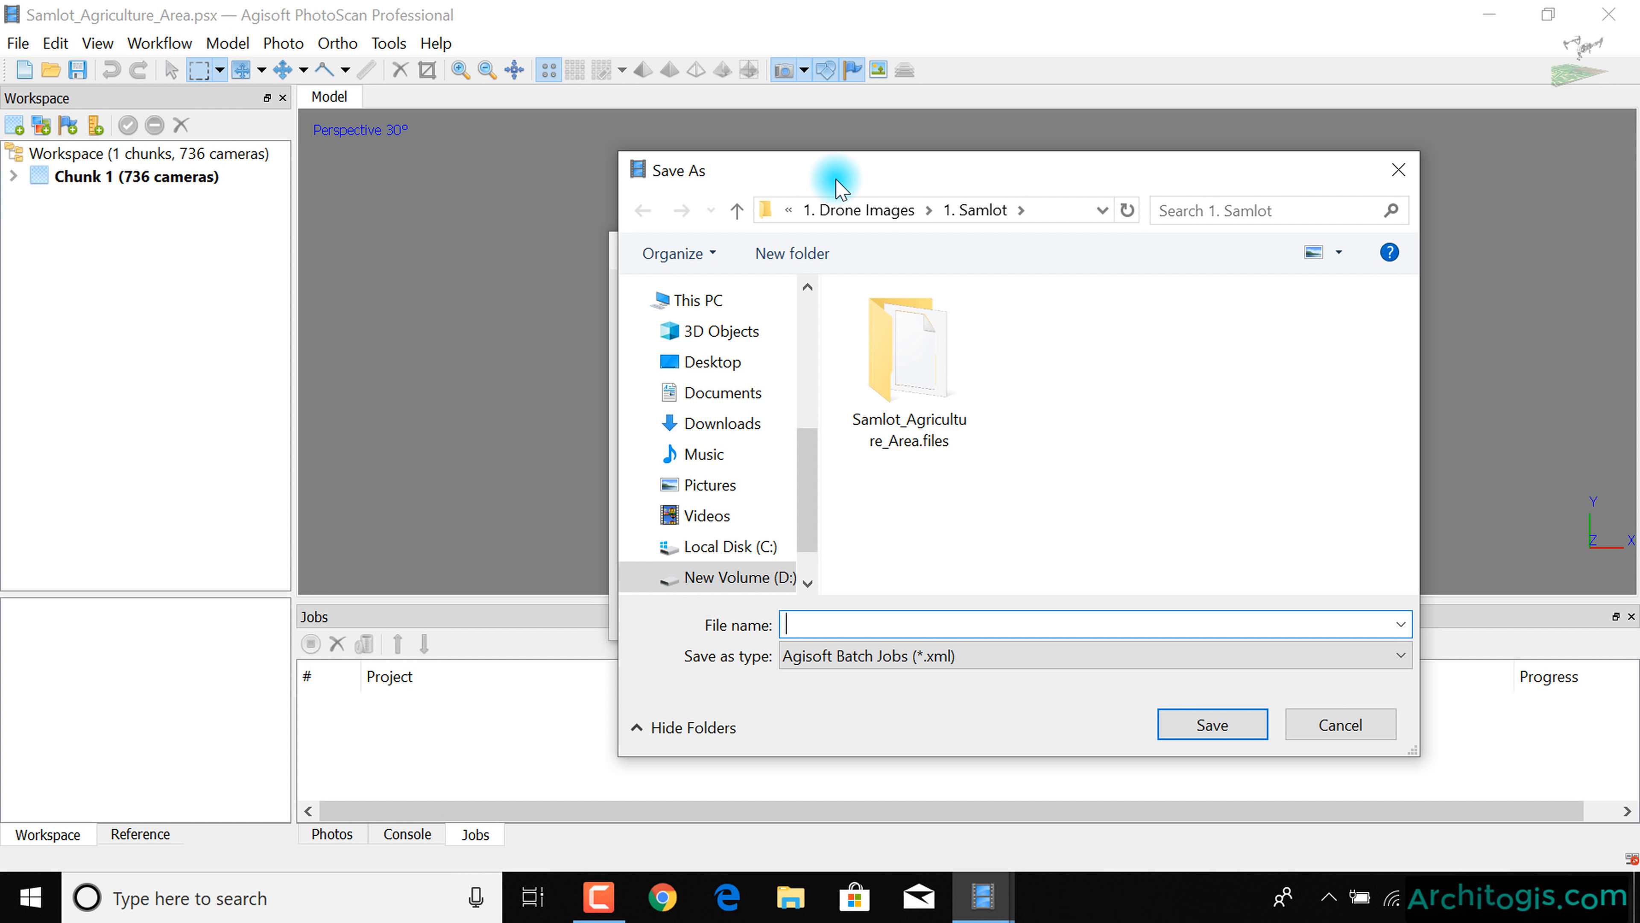
left_click_drag(839, 188, 819, 183)
left_click(863, 620)
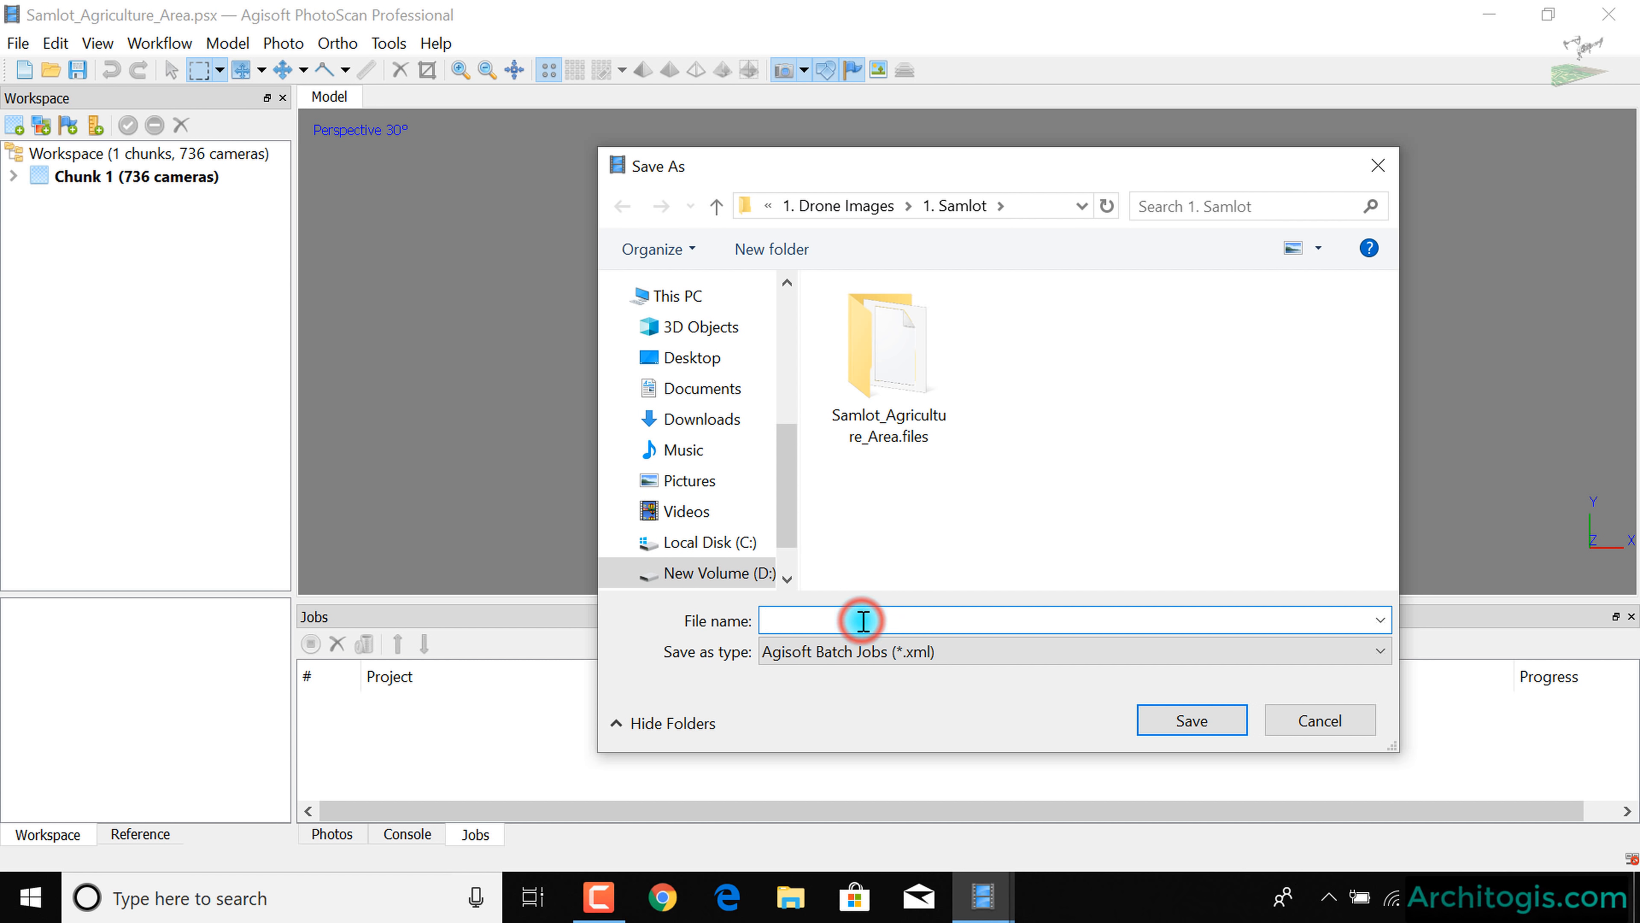
left_click(876, 404)
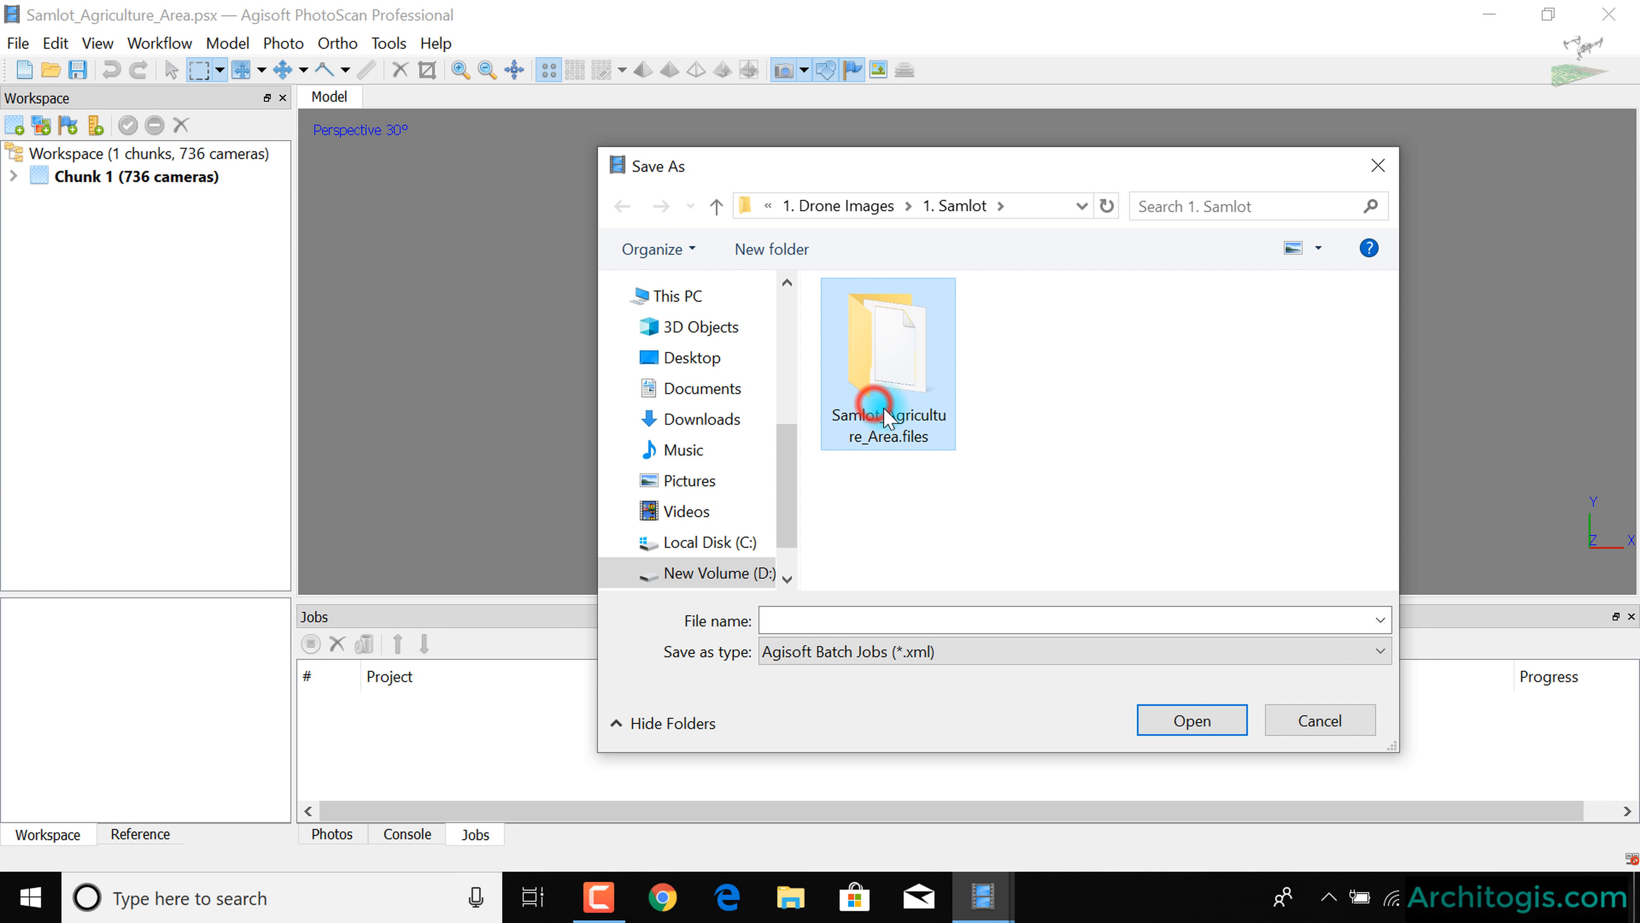
left_click(888, 430)
right_click(865, 429)
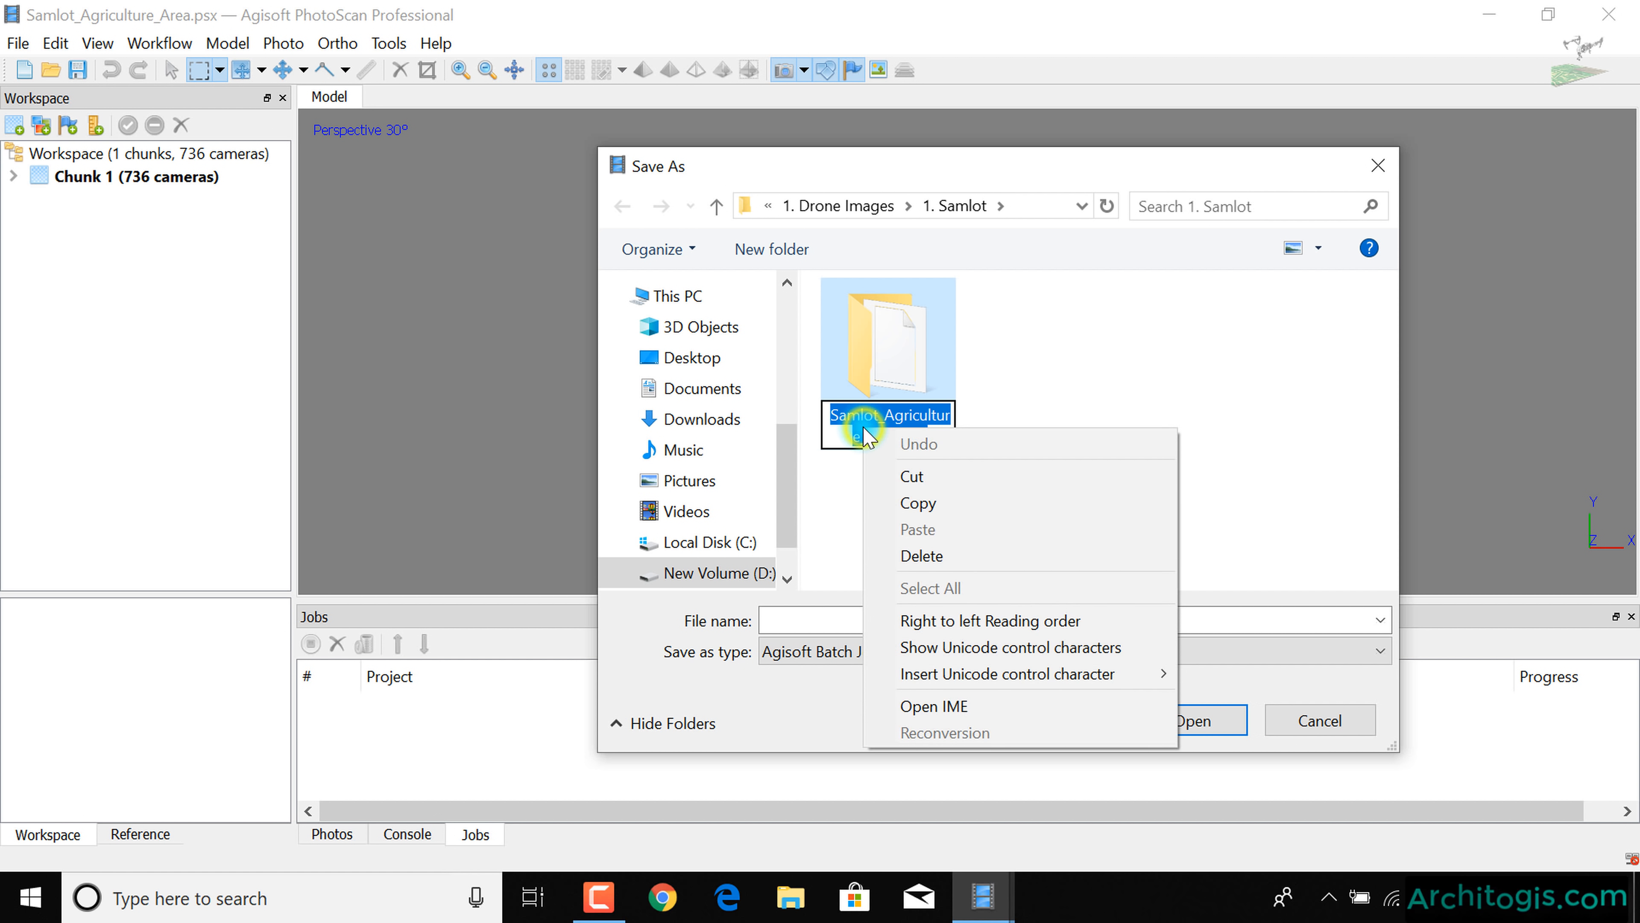
left_click(773, 621)
type("S")
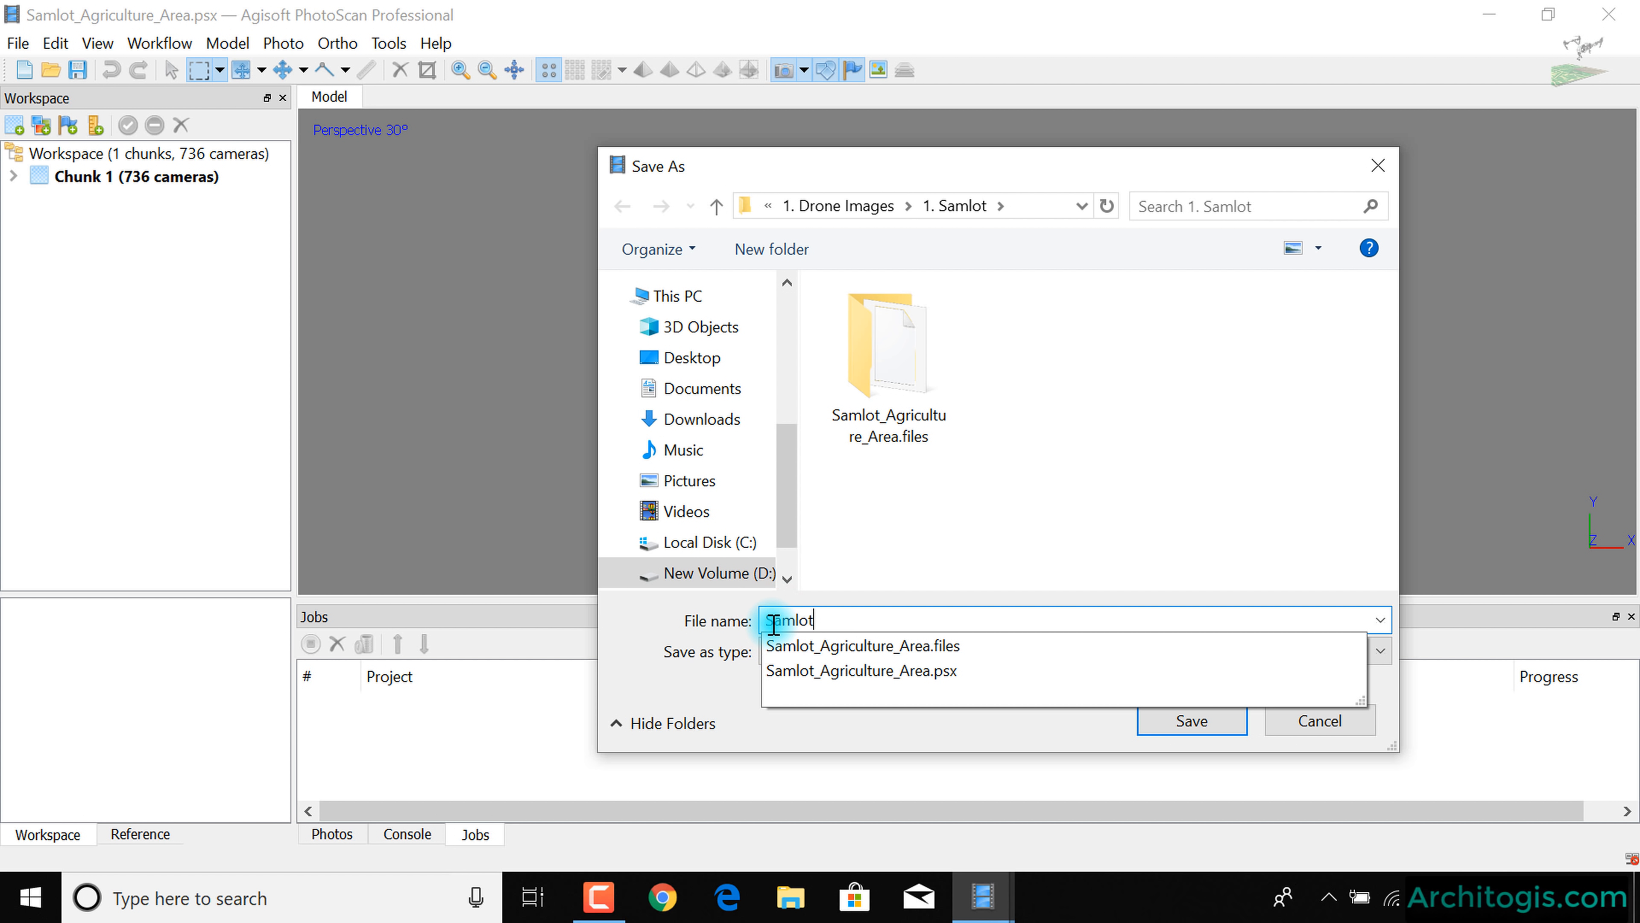
type("amlot")
key("BackSpace")
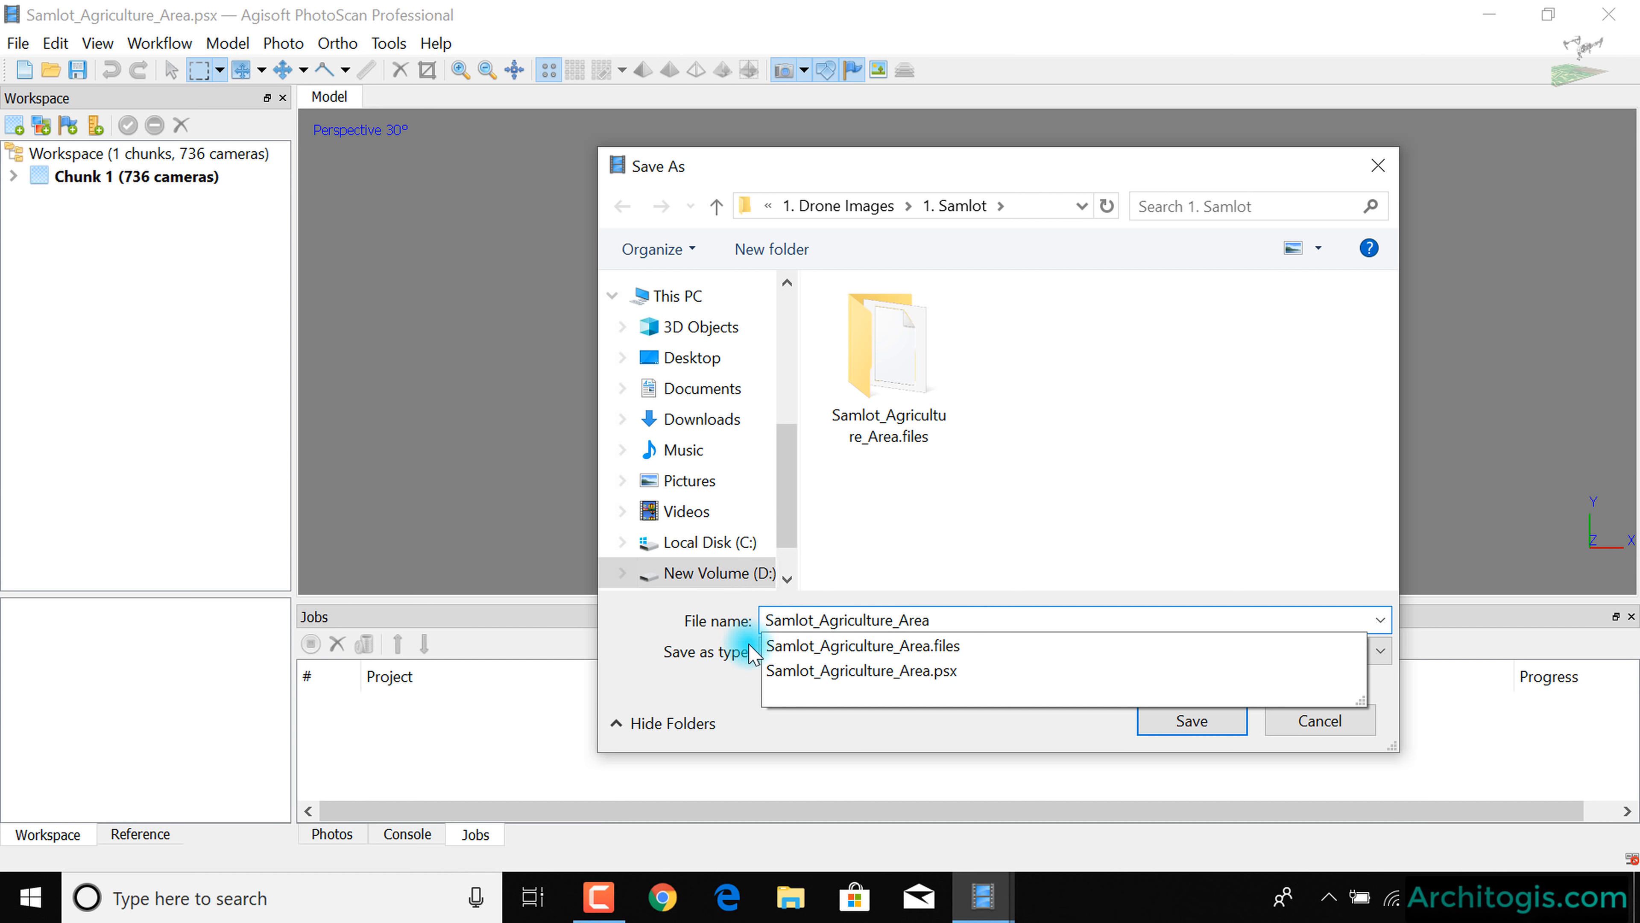
left_click(721, 686)
left_click(1239, 722)
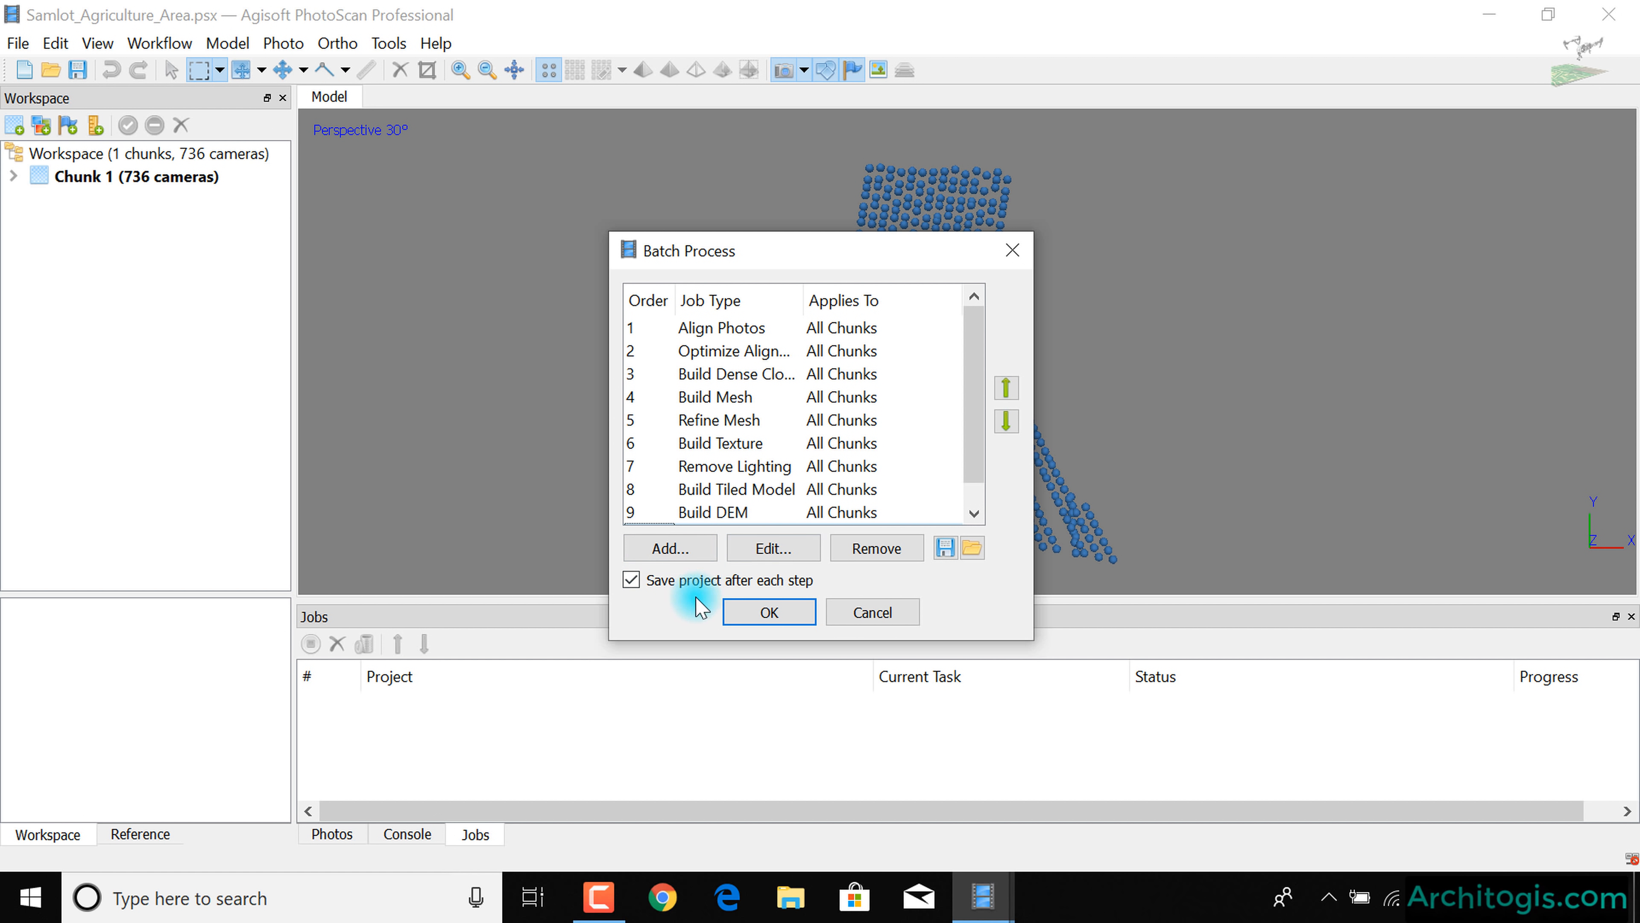
- Run the batch process, check the result of each job in the finished summary, and dismiss it
left_click(756, 614)
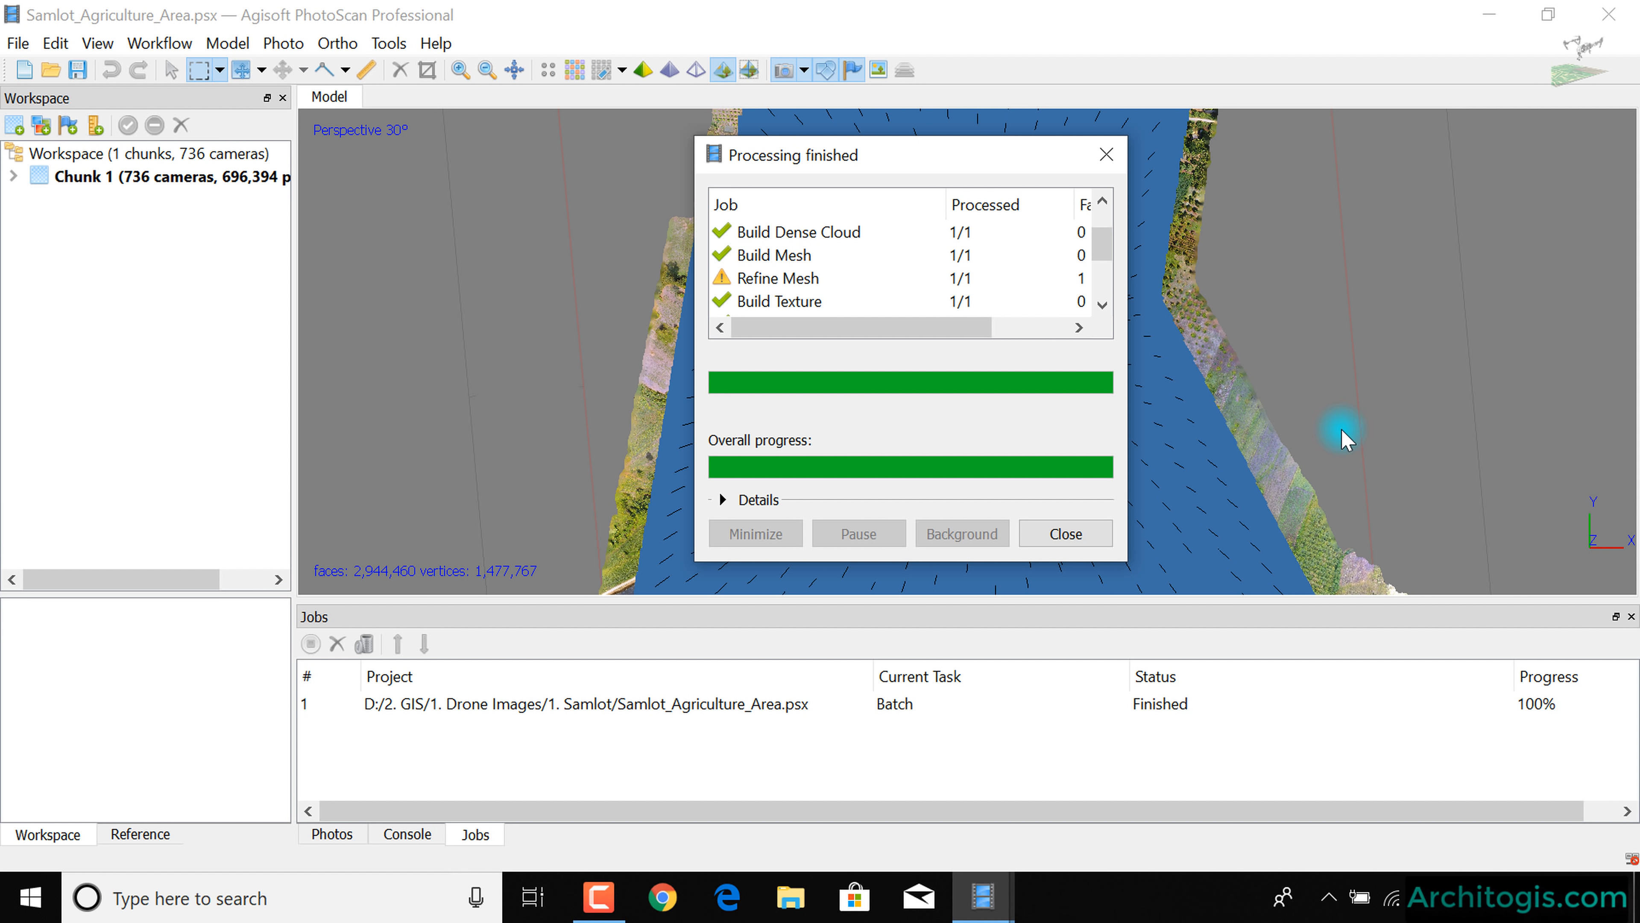
mouse_move(1098, 240)
left_mouse_down()
mouse_move(1103, 297)
mouse_move(1100, 236)
left_mouse_up()
left_click(854, 286)
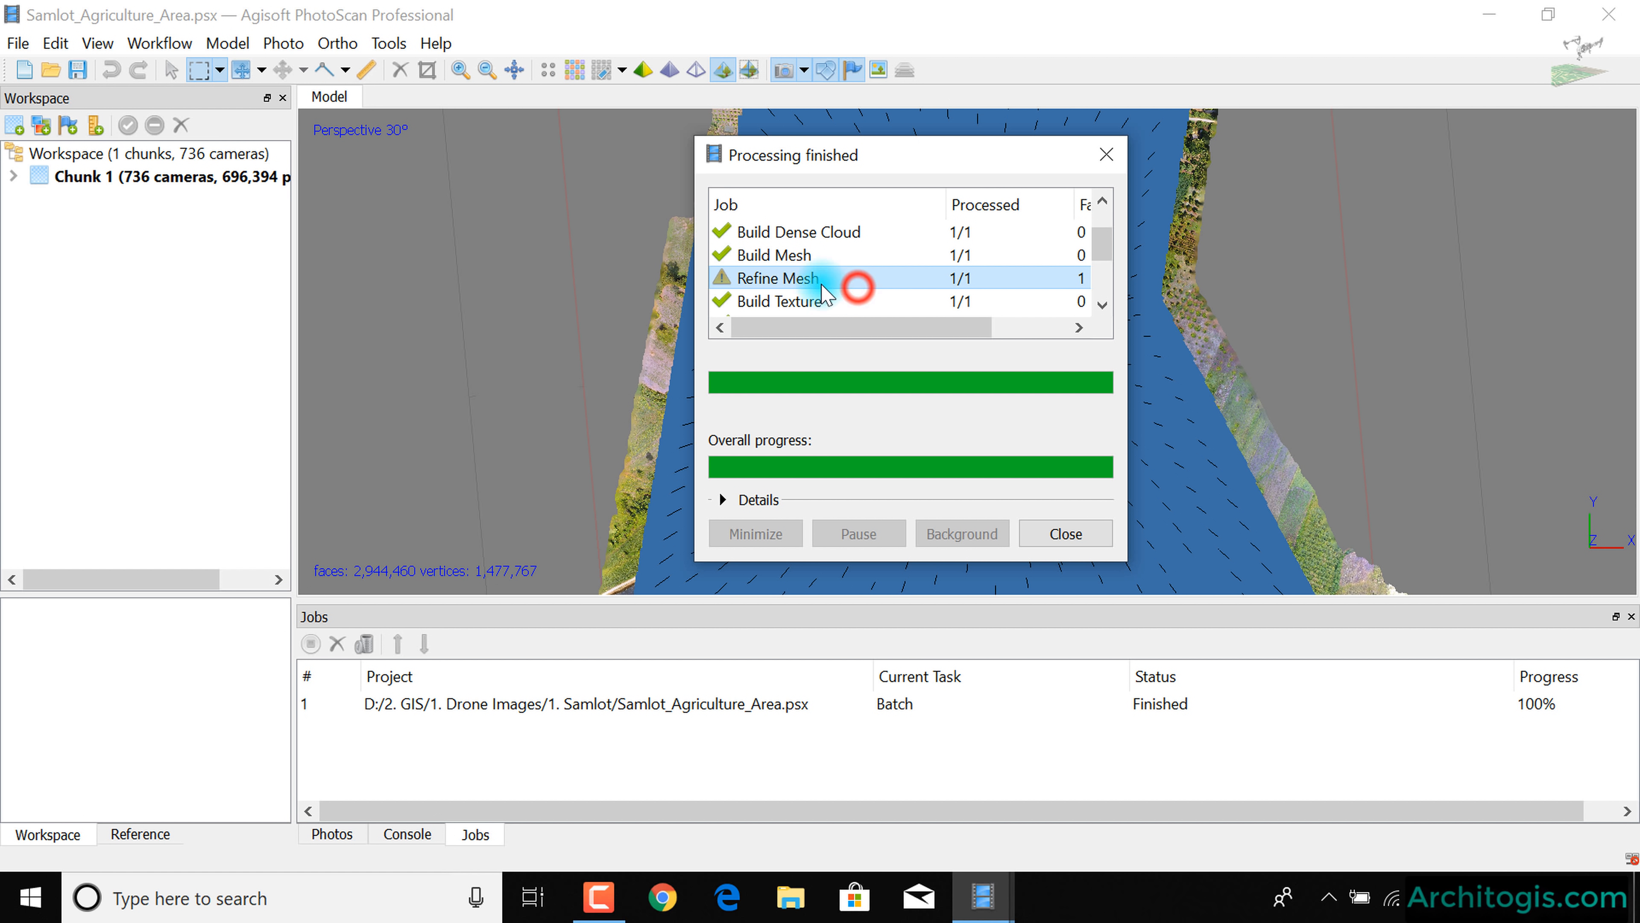
left_click(1111, 254)
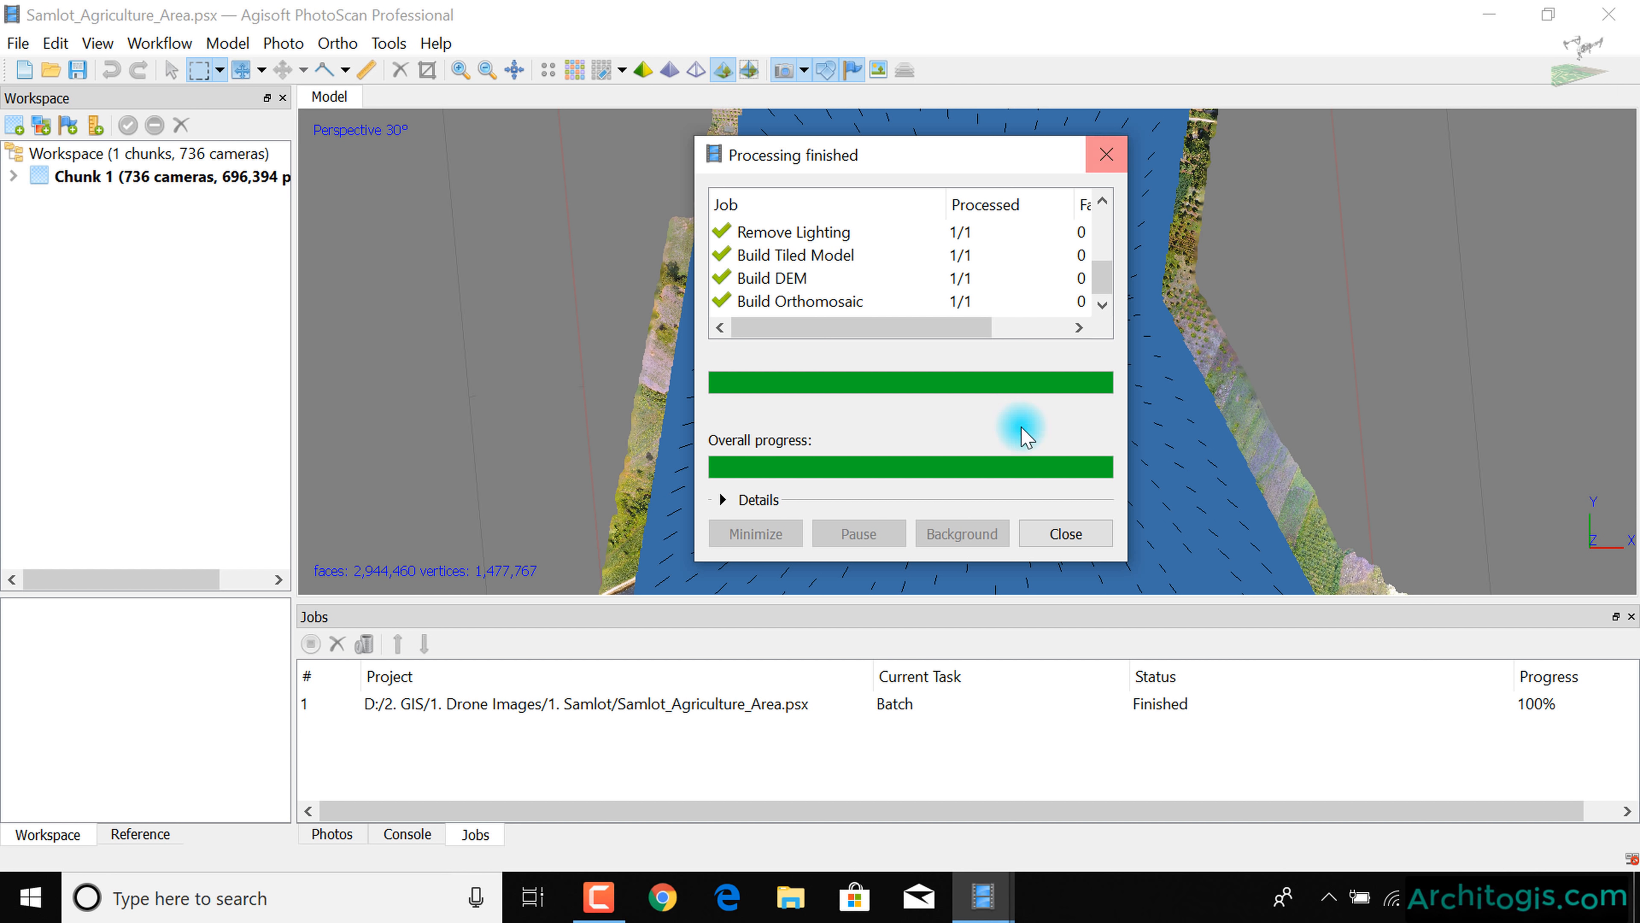
left_click(1065, 534)
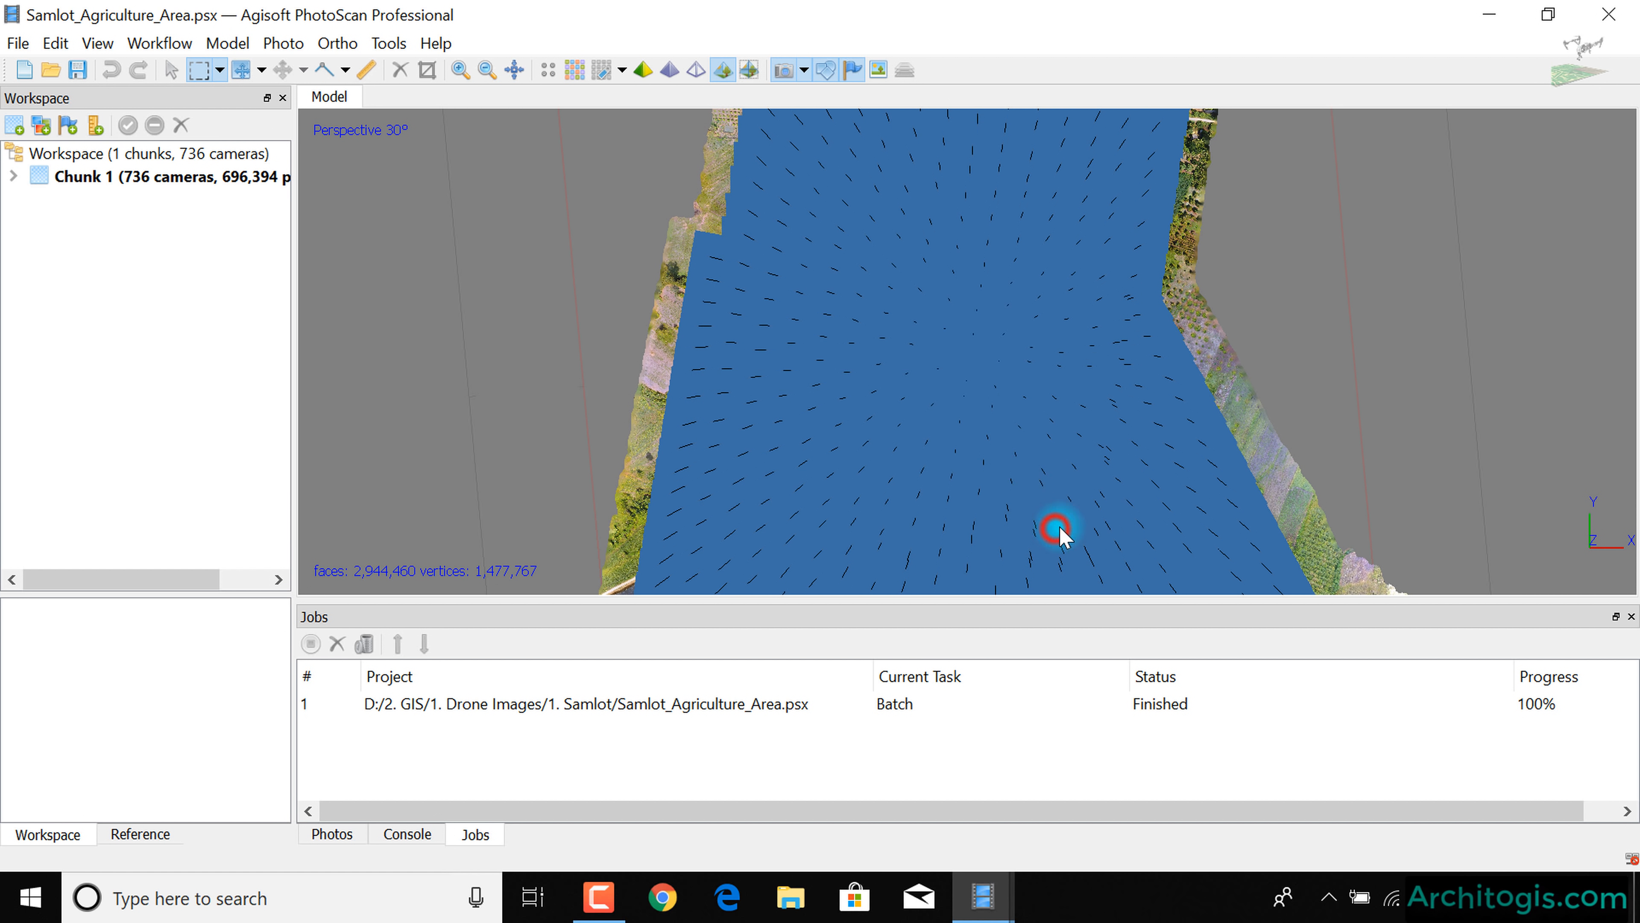
- Hide the camera positions and inspect the textured terrain model from above
left_click_drag(937, 395, 806, 293)
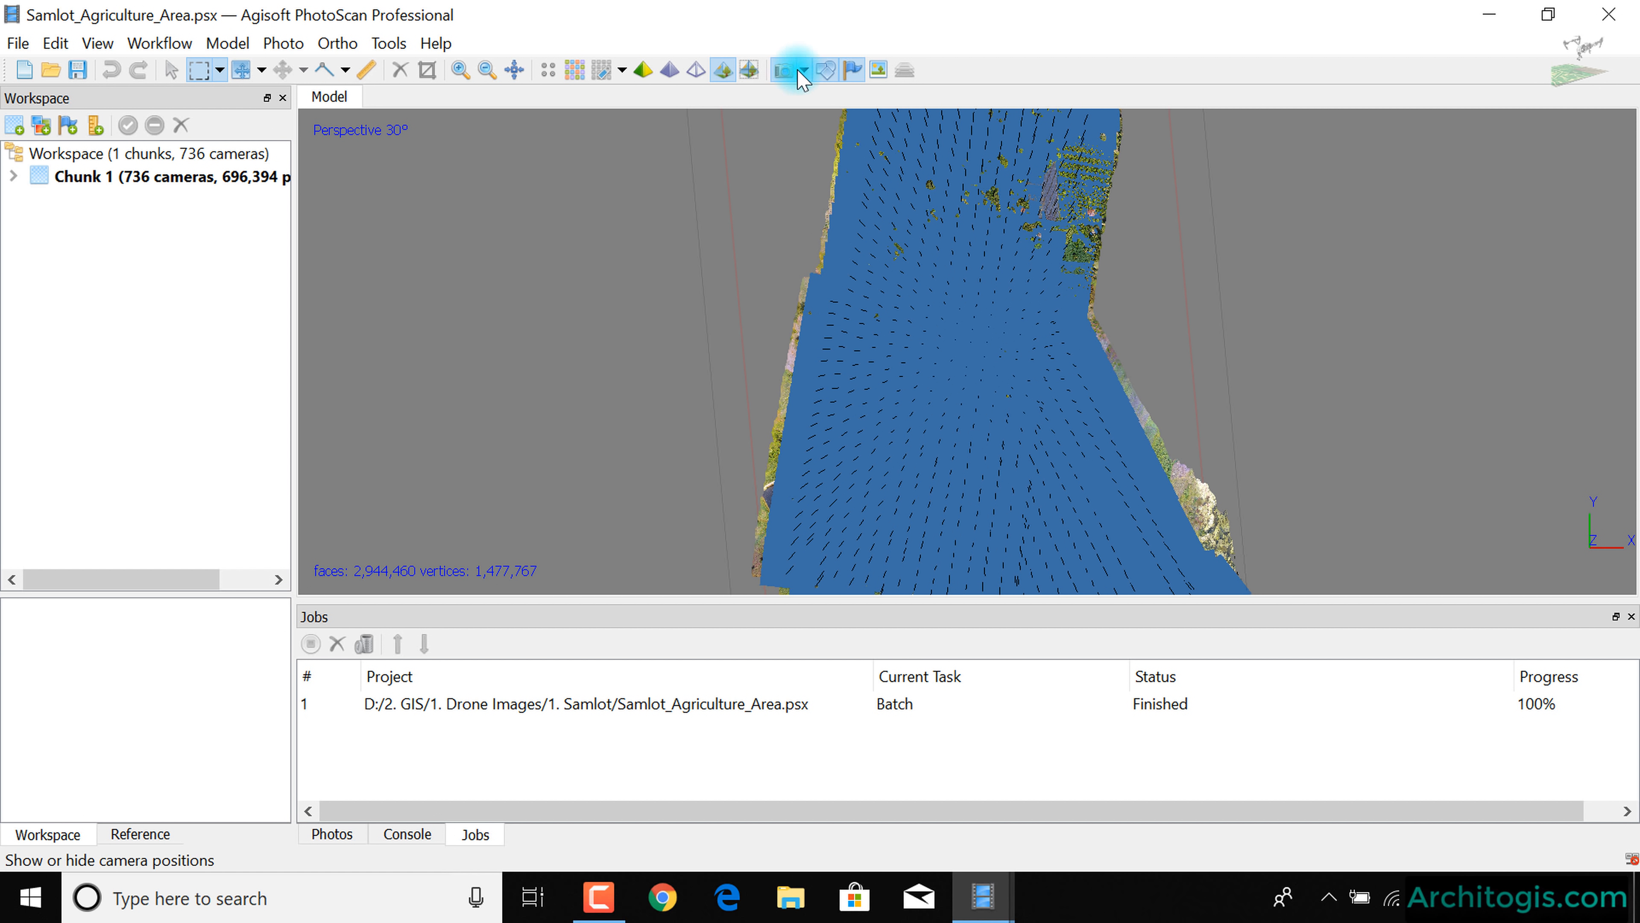
left_click(786, 69)
left_click_drag(1048, 386, 1027, 446)
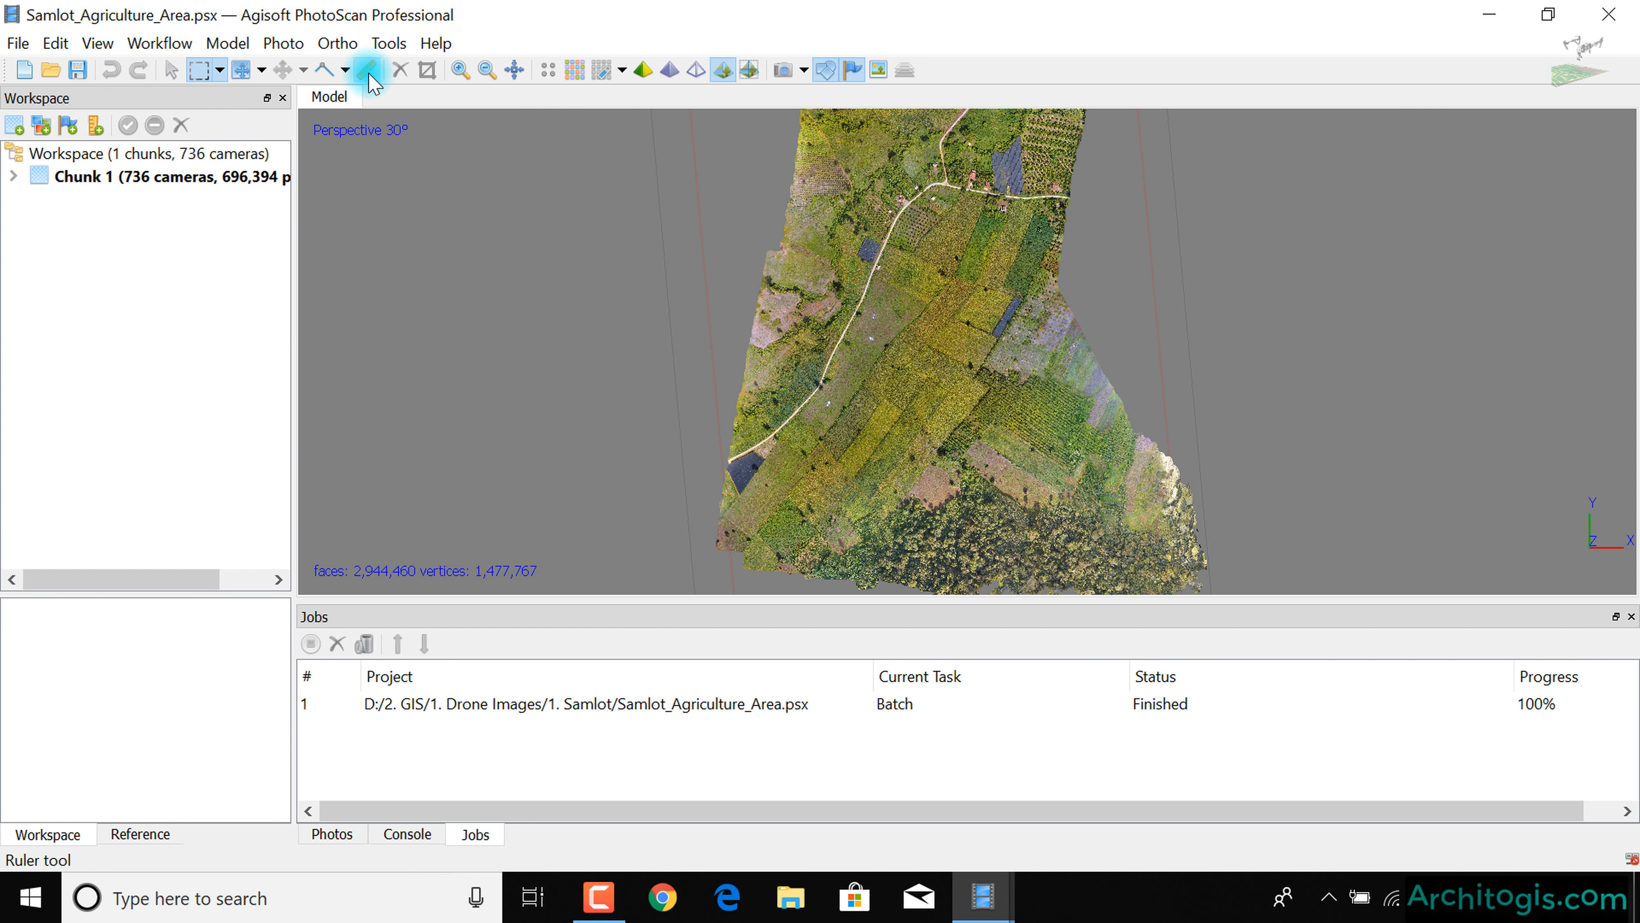
left_click(513, 68)
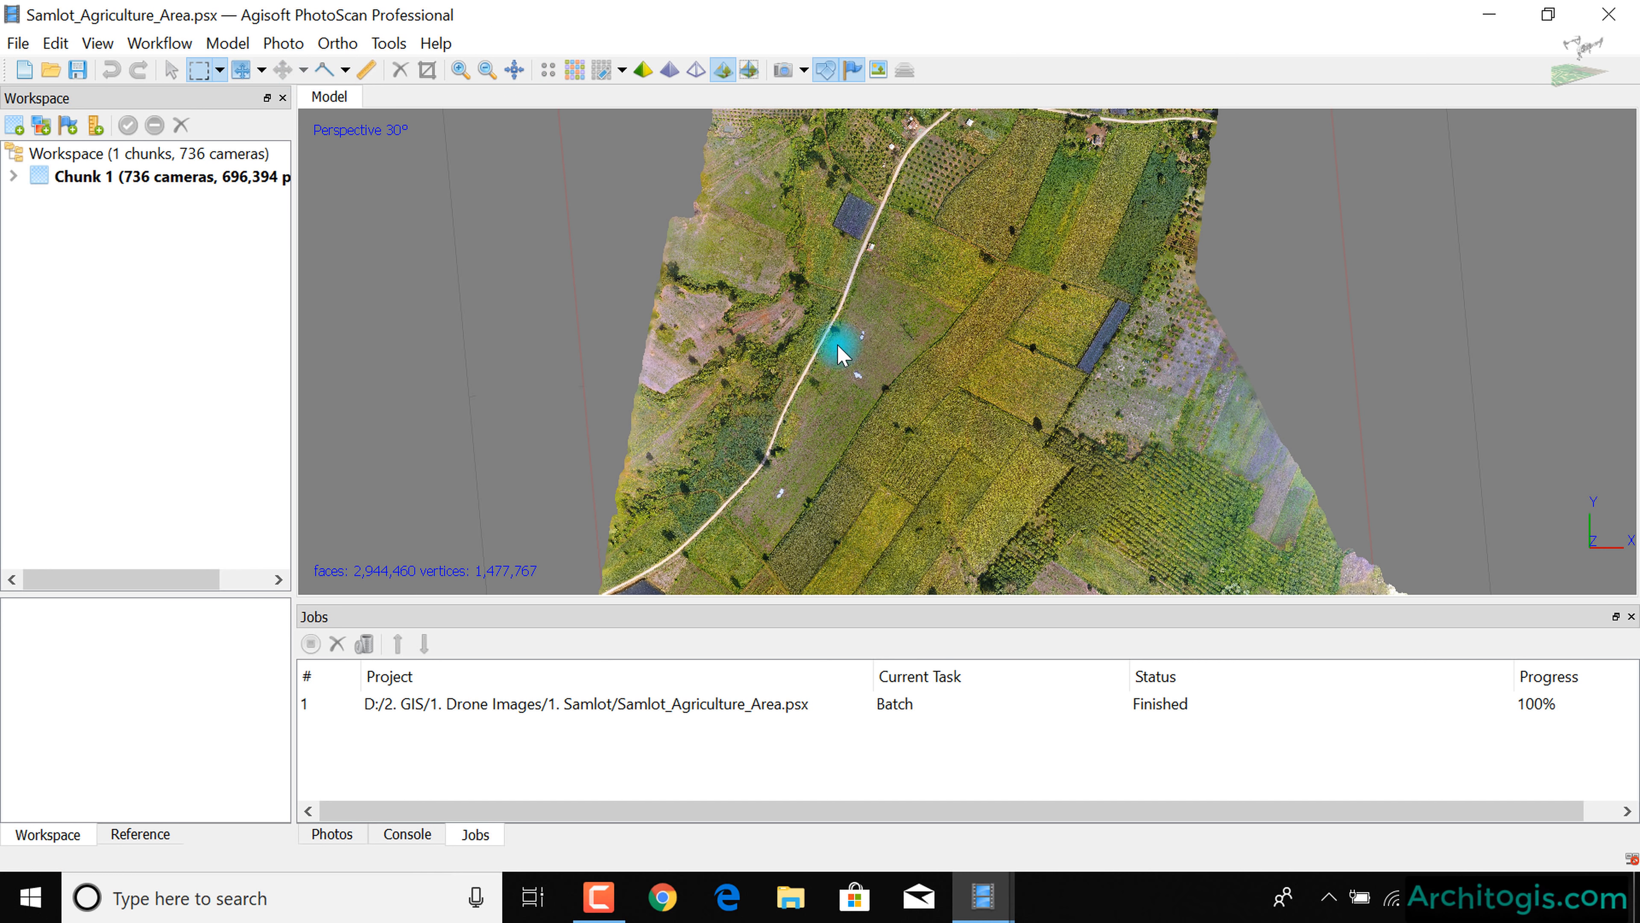
middle_click_drag(838, 345, 826, 312)
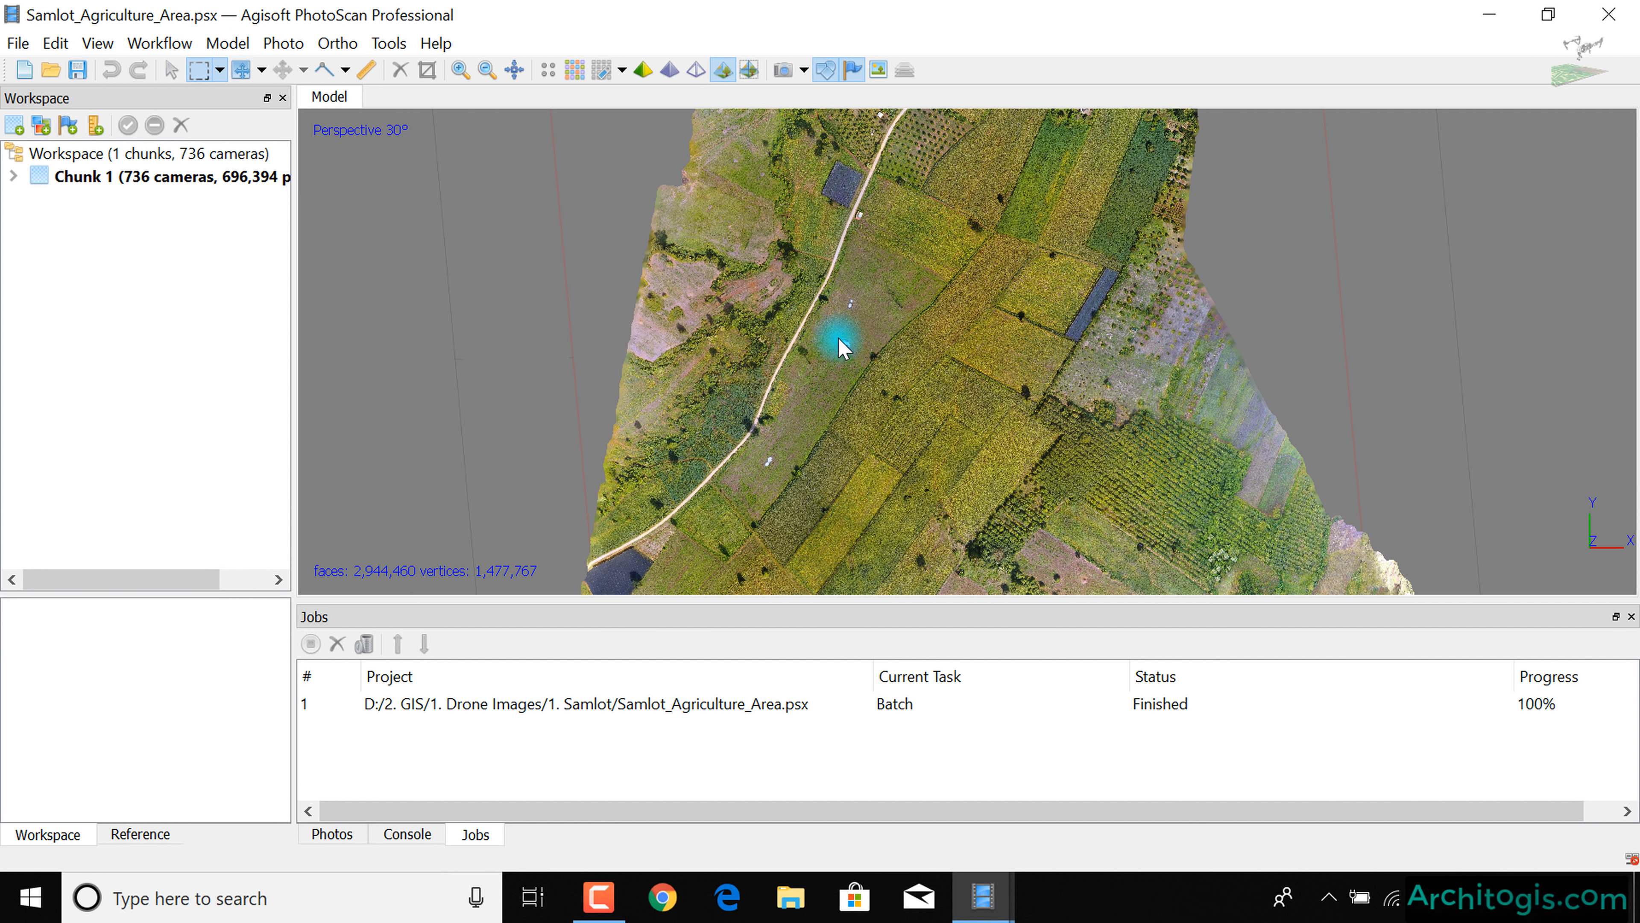
- Shift the reconstruction region slightly over the terrain model using the Move Region tool
left_click(244, 71)
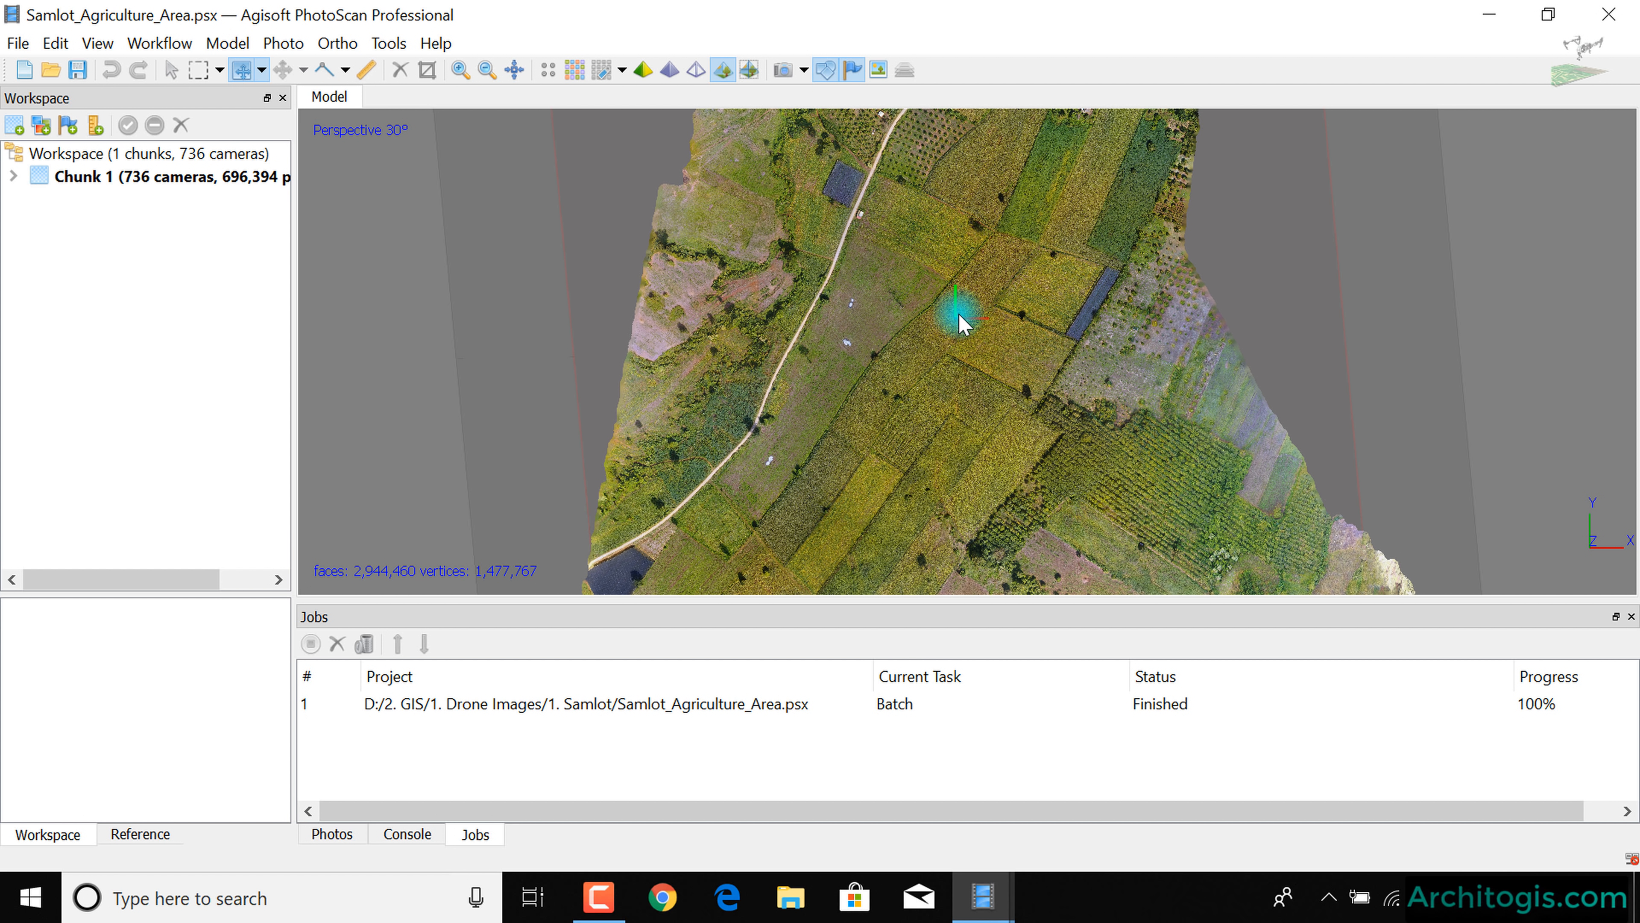
left_click_drag(972, 330, 972, 300)
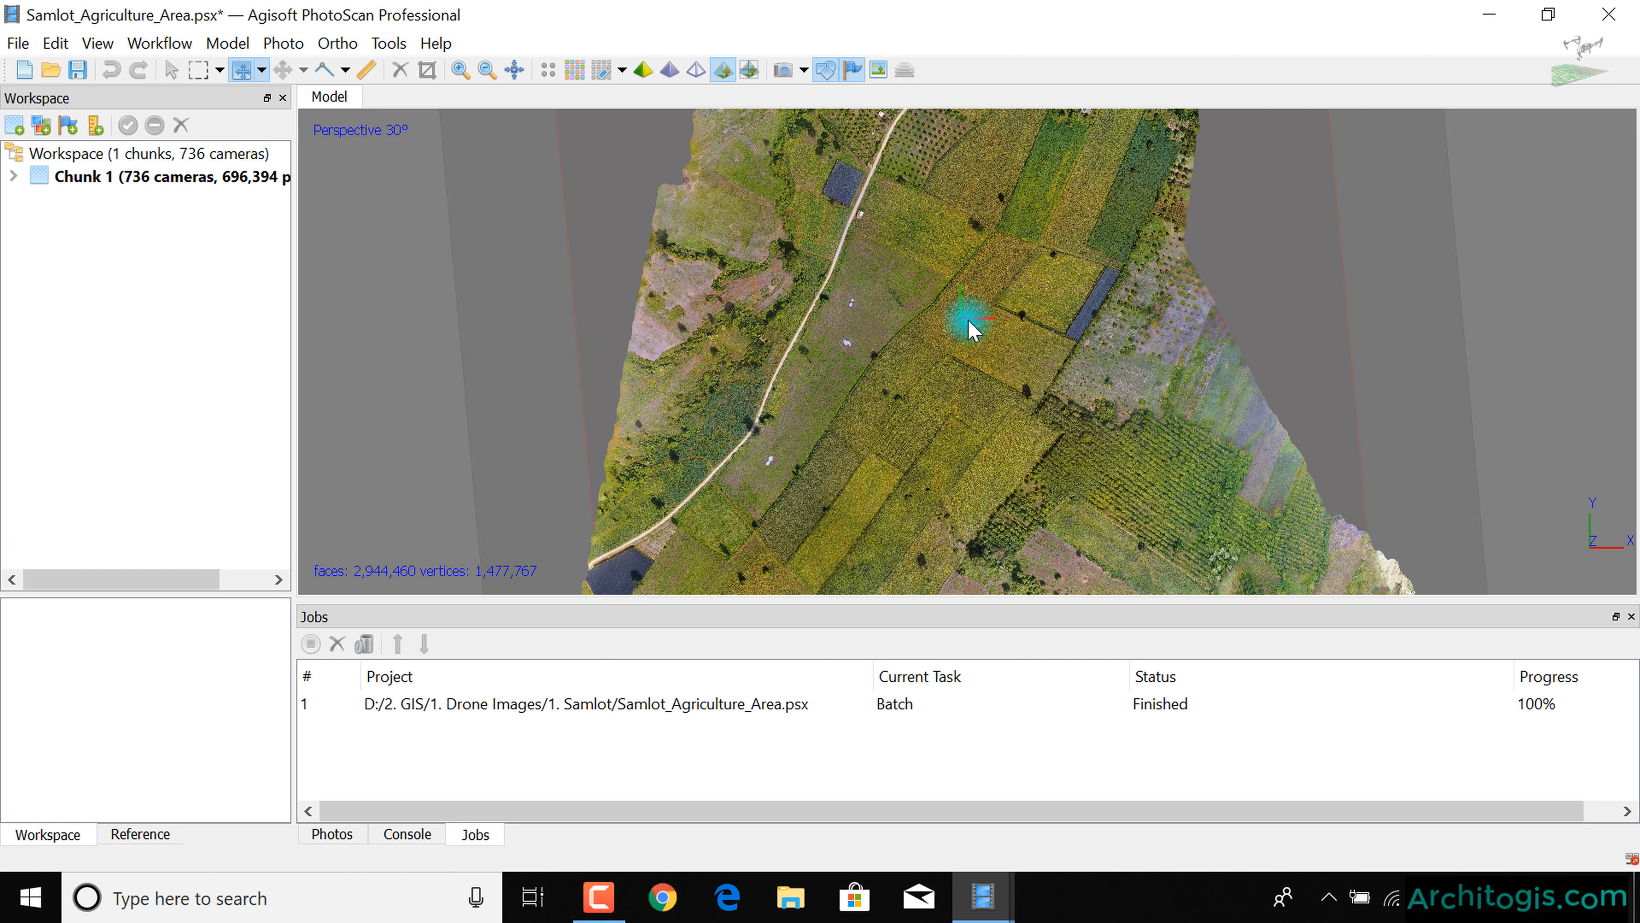
- Start a DEM export in TIFF/BIL/XYZ format
left_click(19, 44)
mouse_move(124, 215)
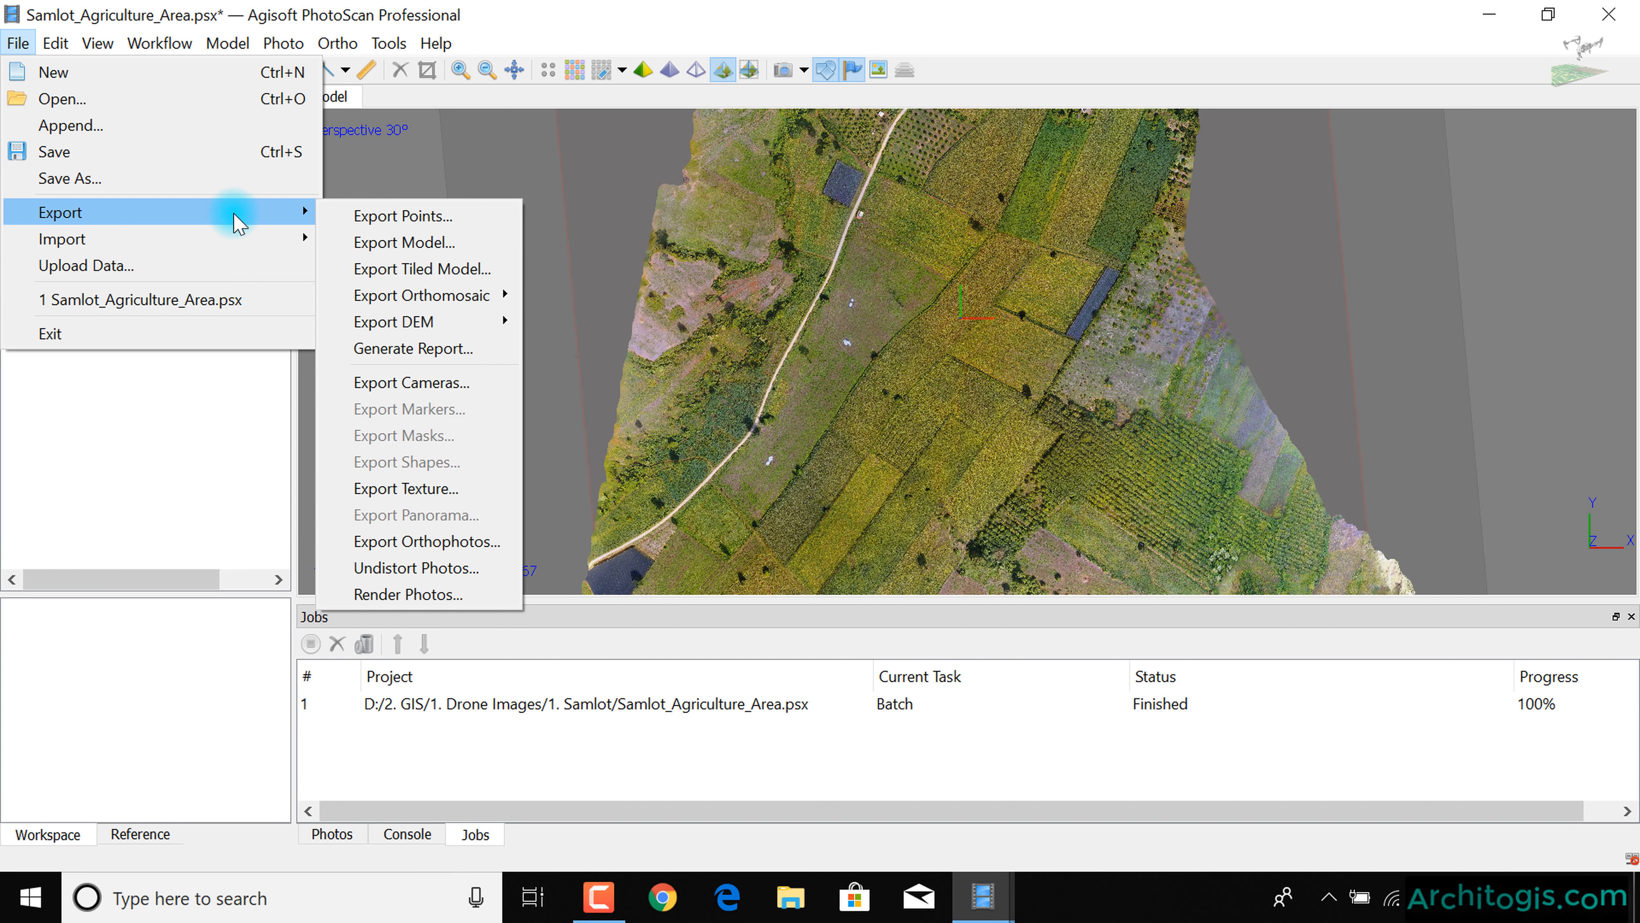
mouse_move(427, 326)
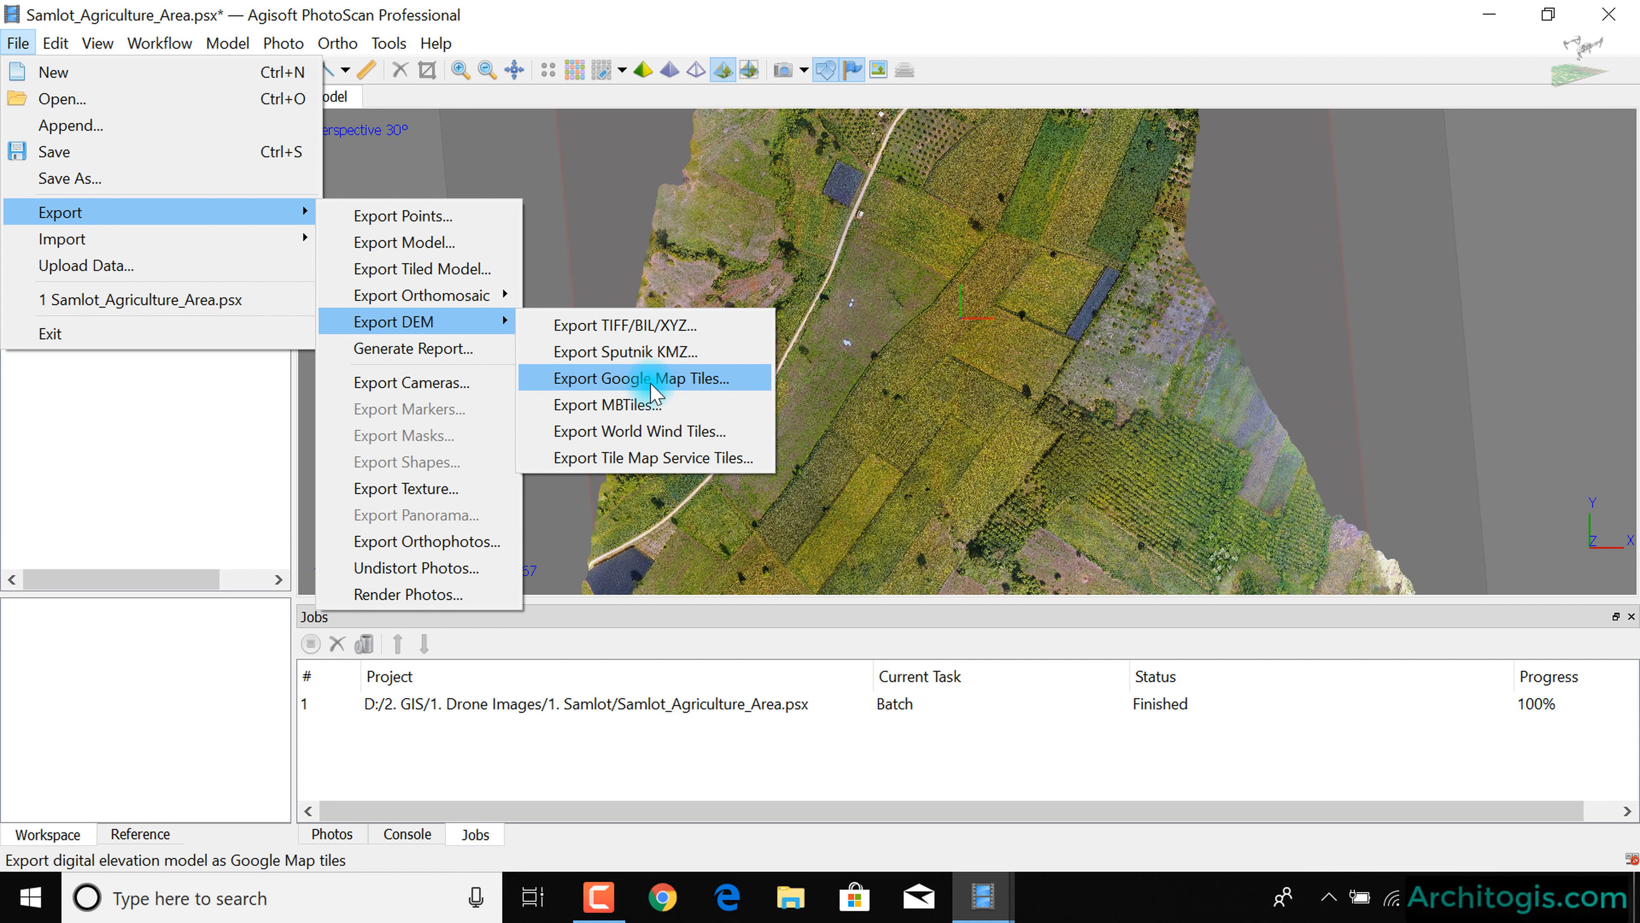
left_click(690, 326)
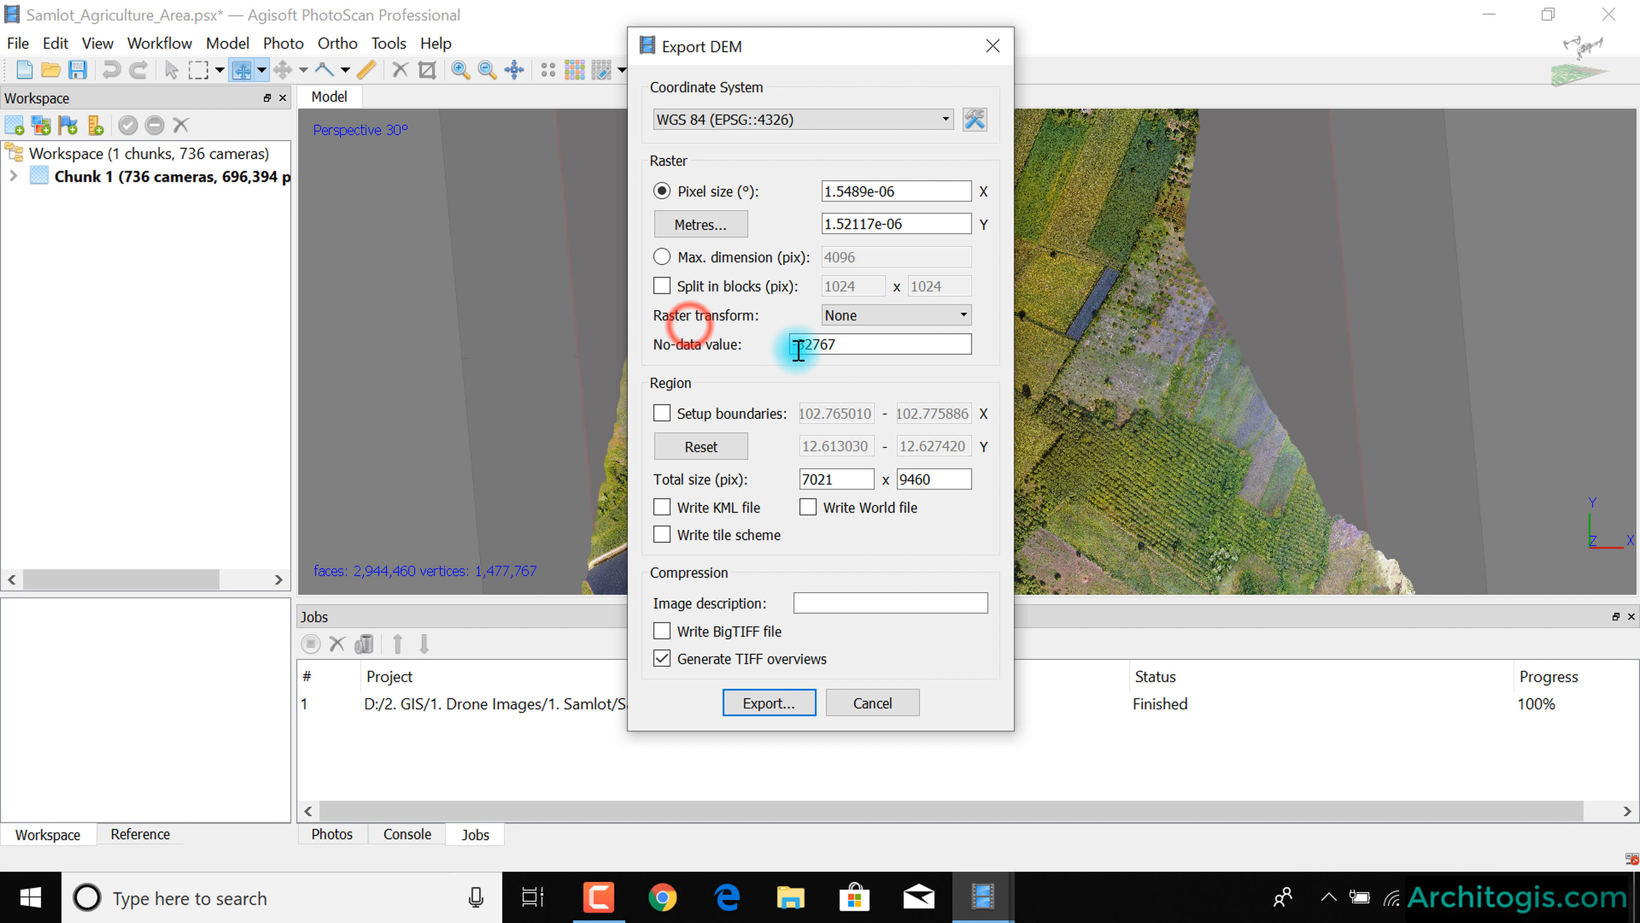
- Browse the available coordinate systems for the DEM export, including the World Geodetic System groups
left_click(819, 122)
left_click(822, 154)
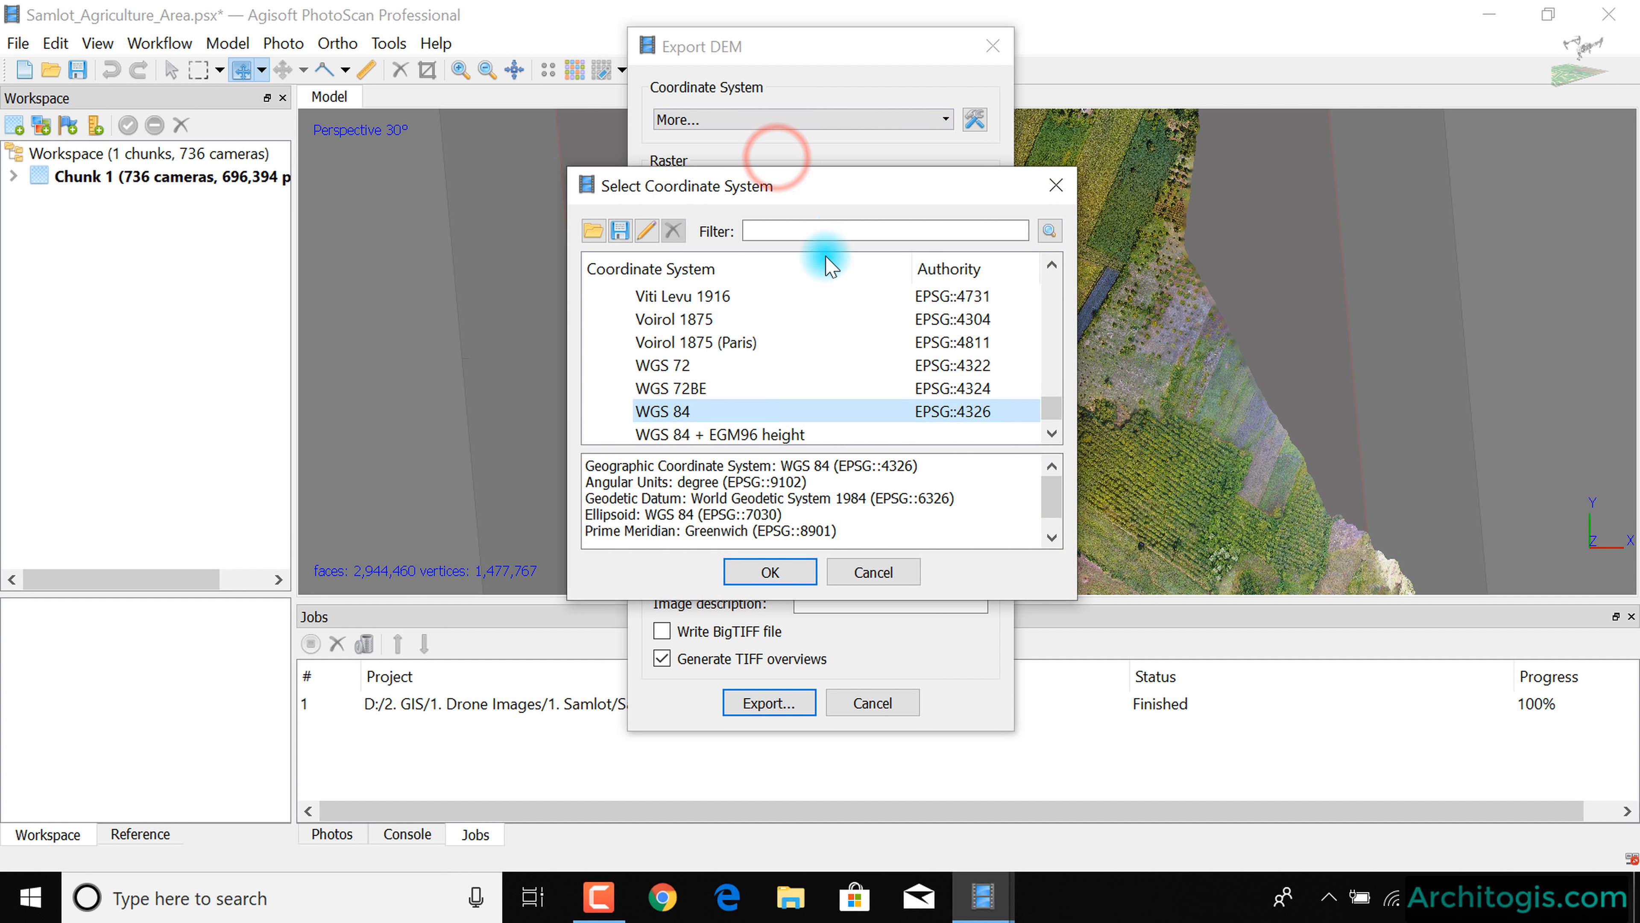
scroll(710, 404, "down", 3)
scroll(695, 396, "up", 3)
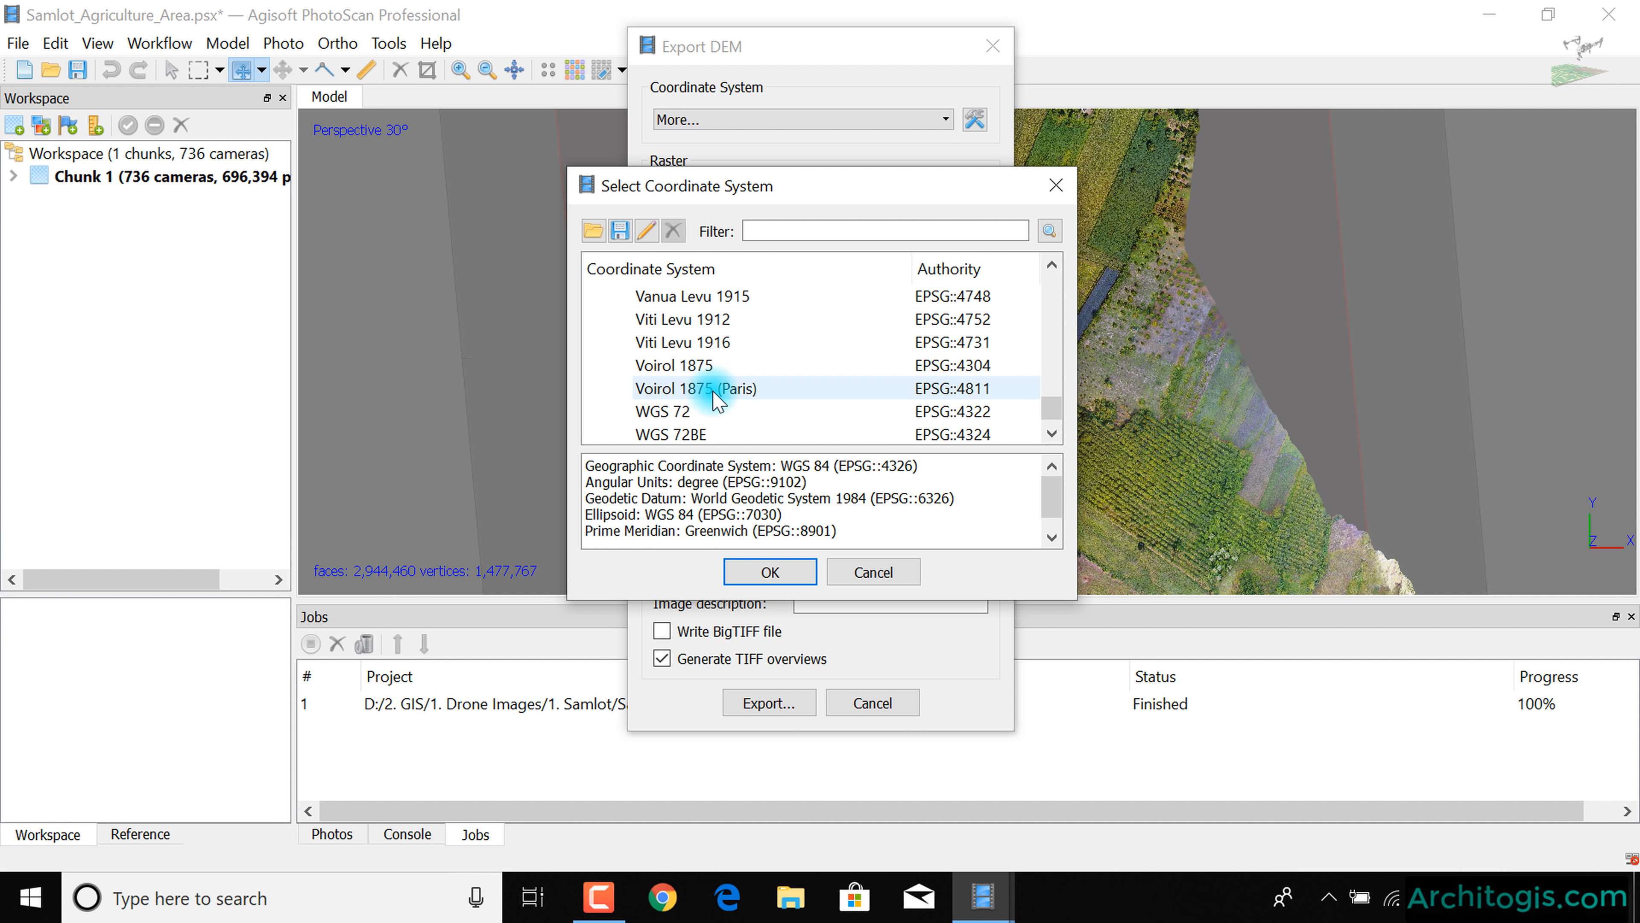
scroll(646, 420, "down", 3)
left_click(594, 411)
scroll(665, 407, "down", 5)
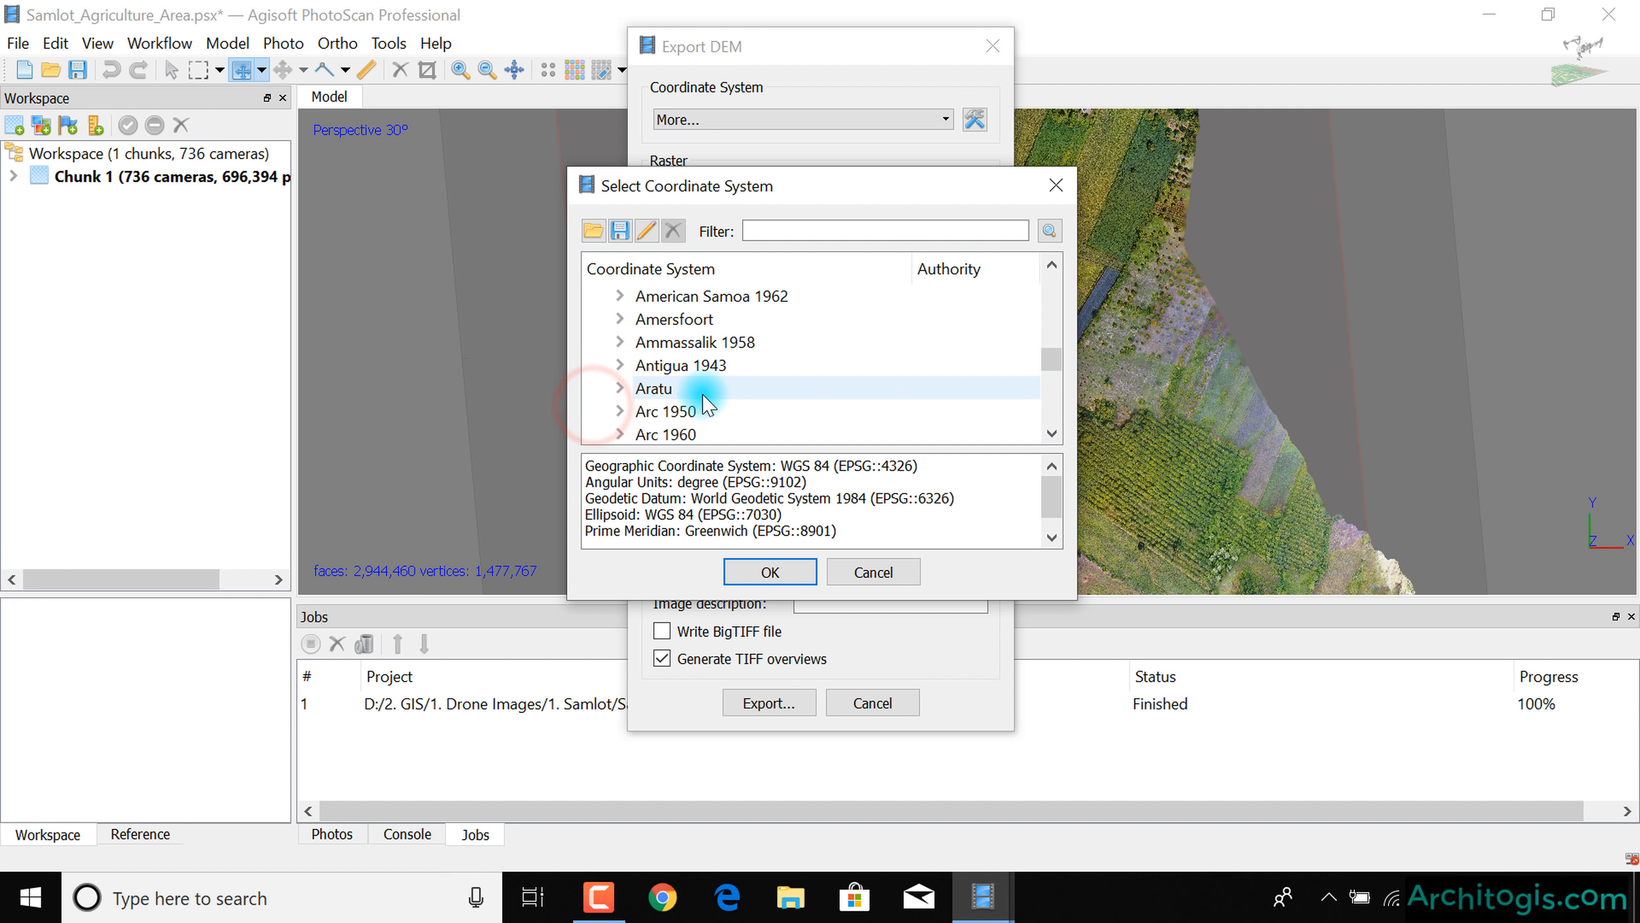
scroll(698, 414, "down", 20)
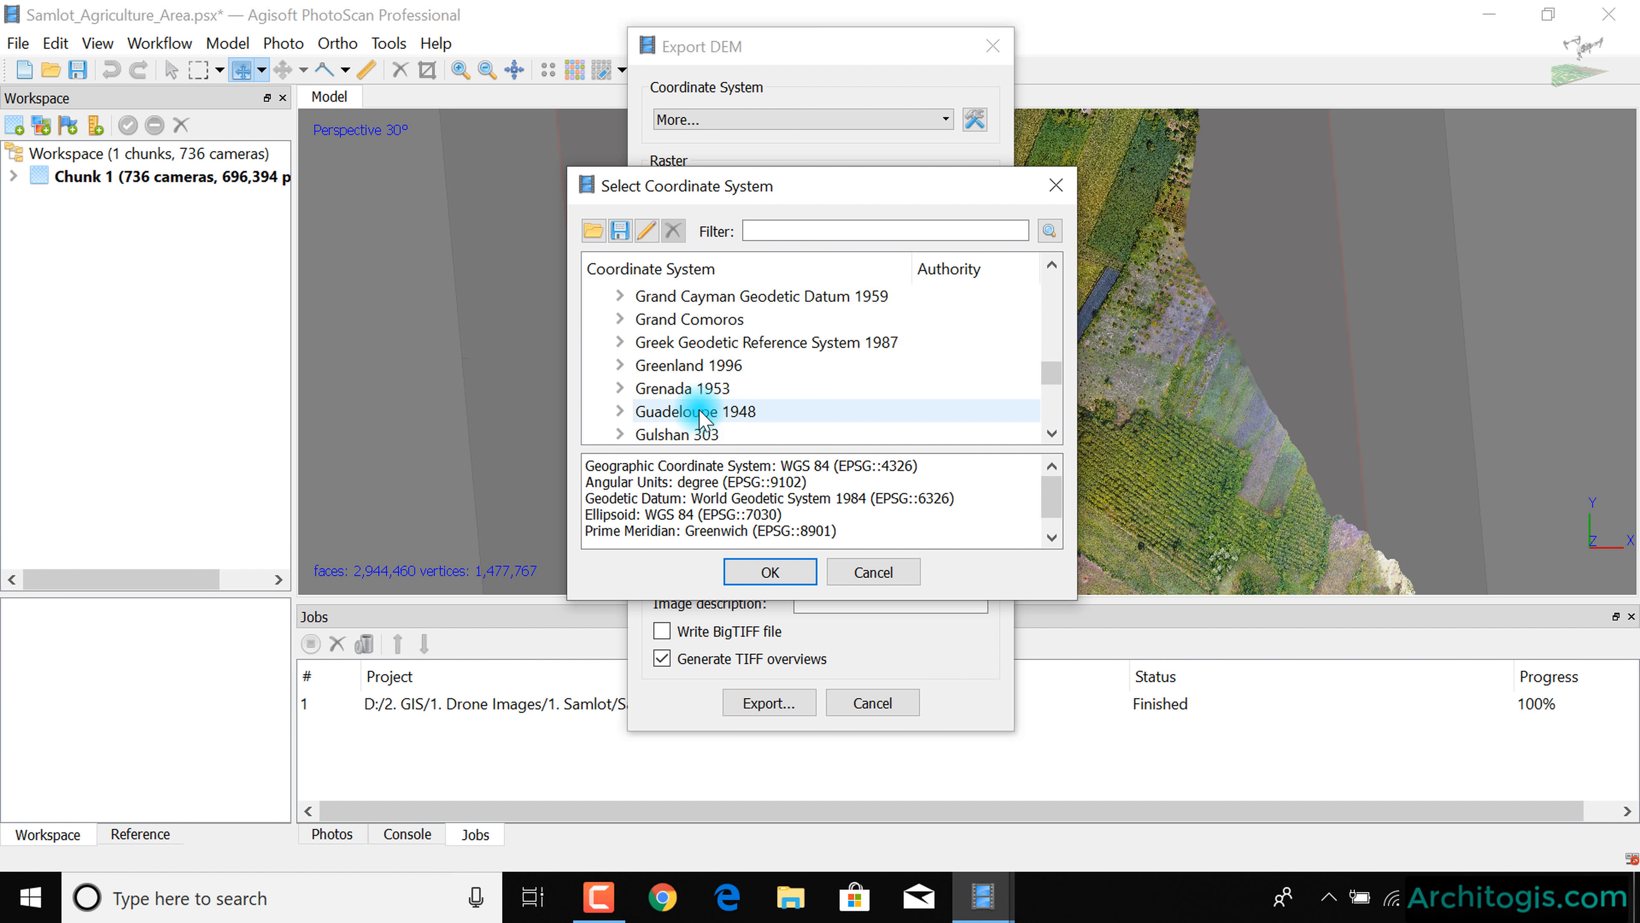
scroll(704, 423, "down", 20)
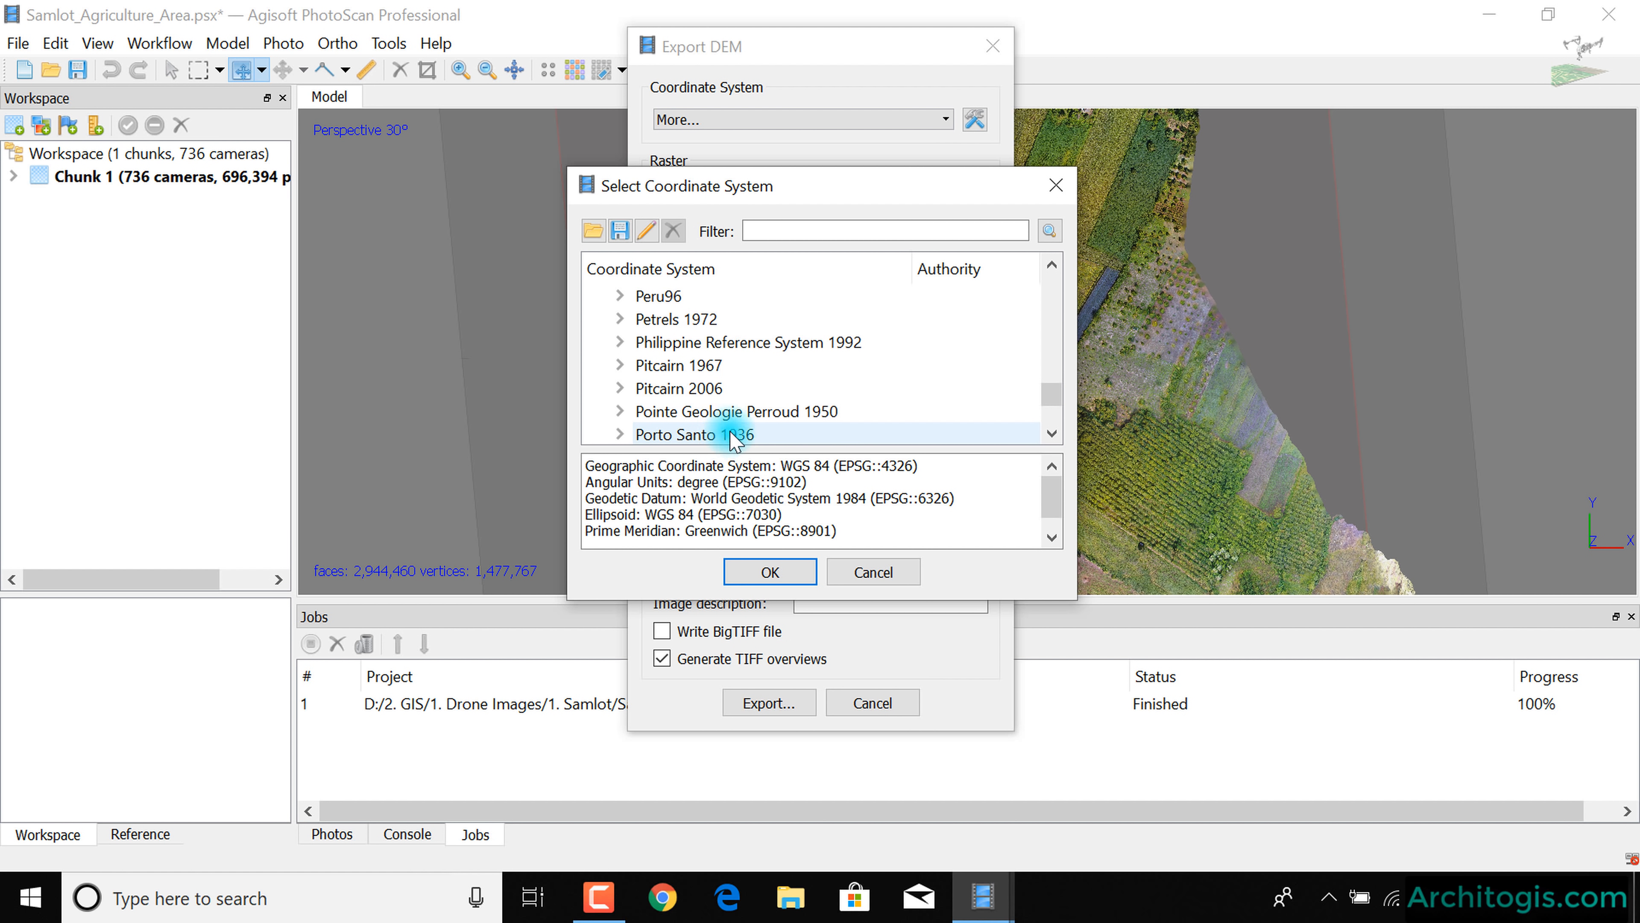
scroll(743, 430, "down", 15)
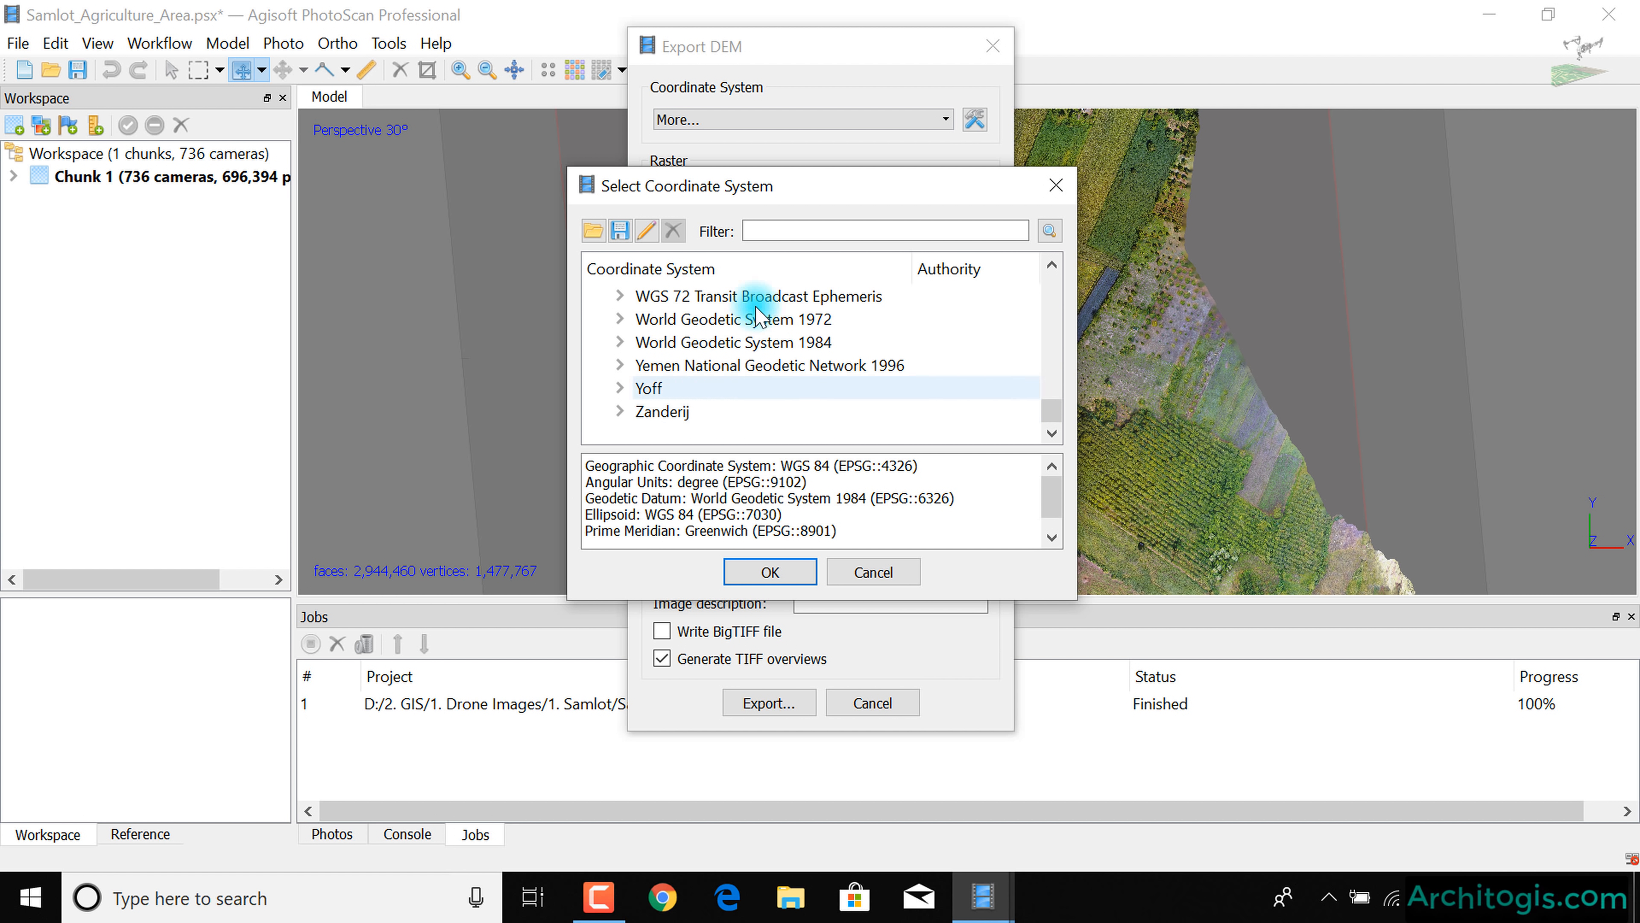
- Try filtering the coordinate systems for "wgs", clear the filter, and keep WGS 84 (EPSG::4326)
left_click(760, 233)
left_click(760, 233)
type("wgs\\\\")
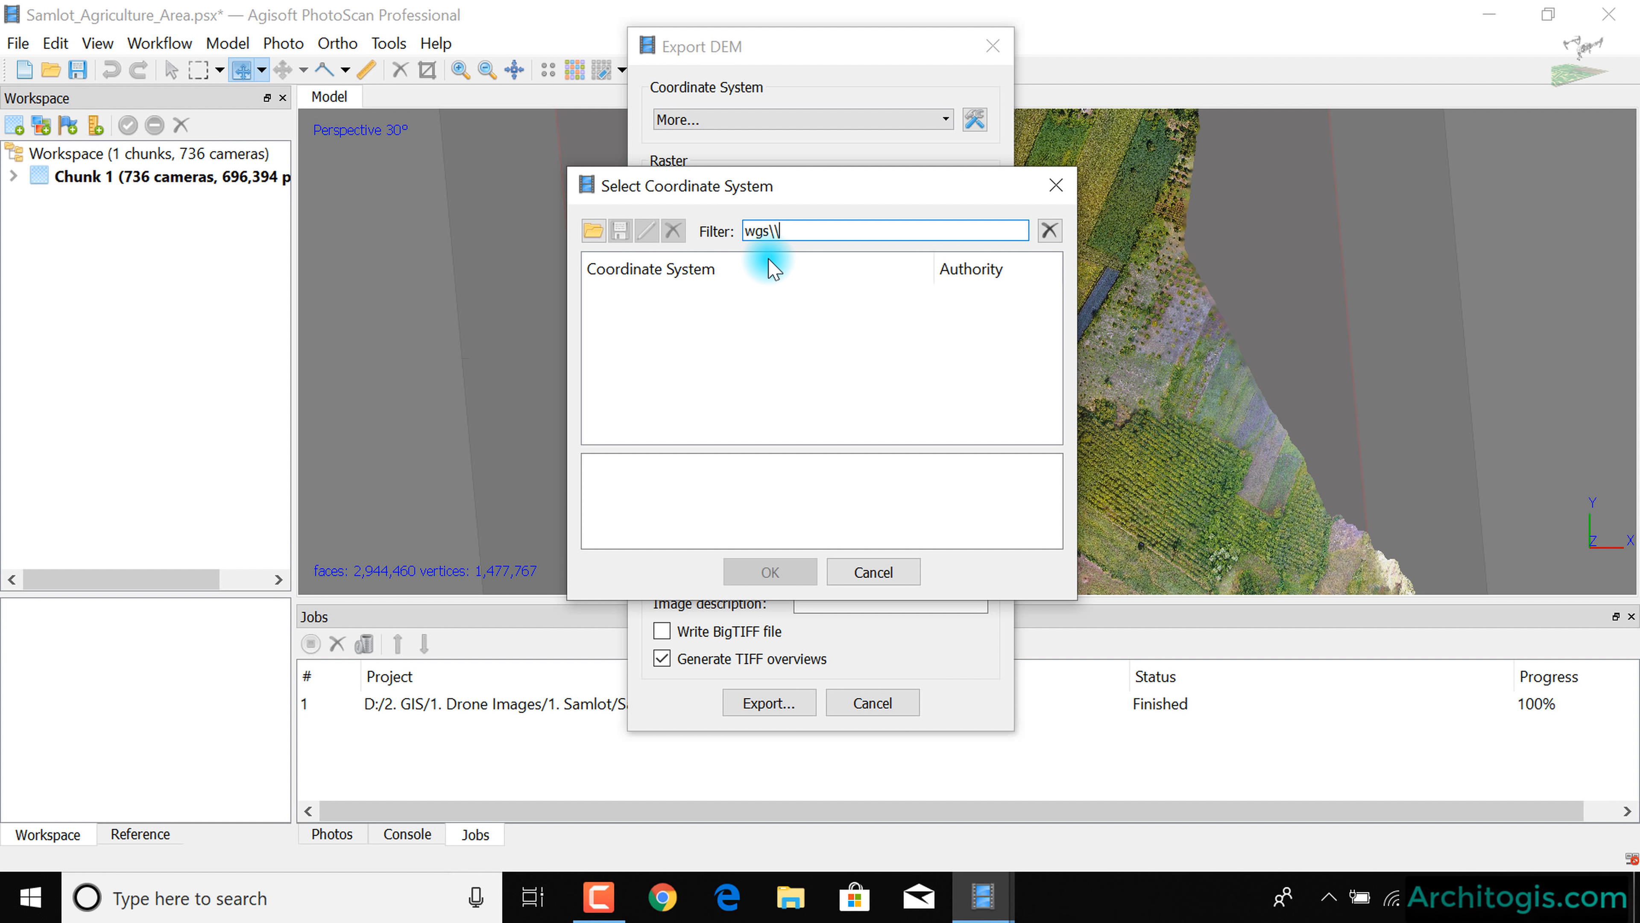
type("s")
key("BackSpace")
key("BackSpace")
key("BackSpace")
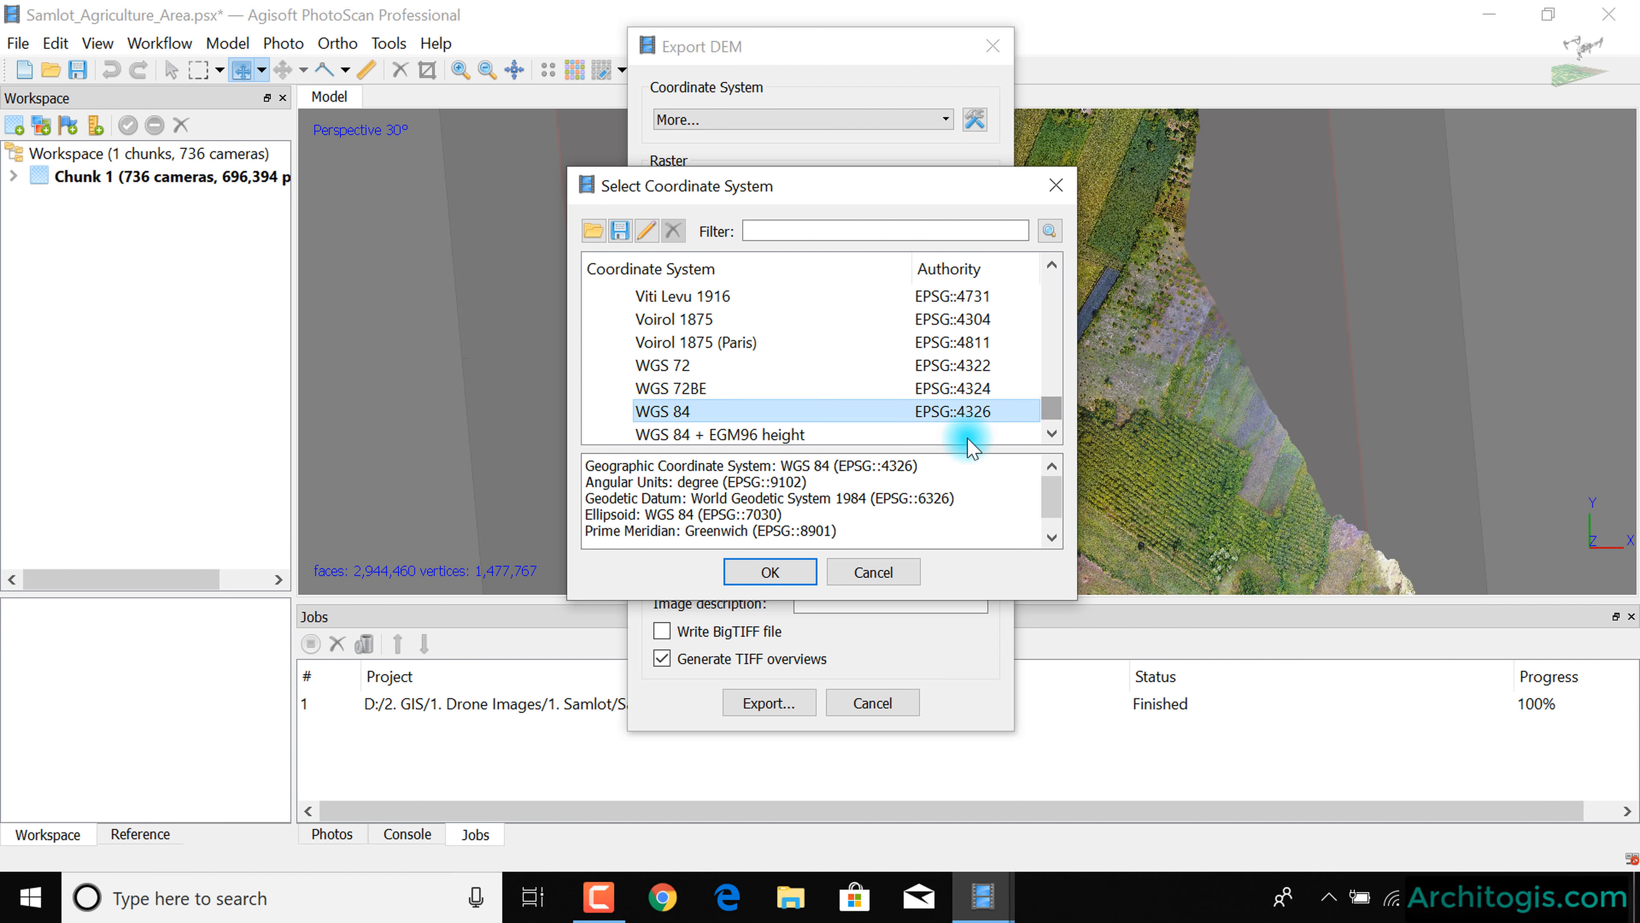
left_click(810, 574)
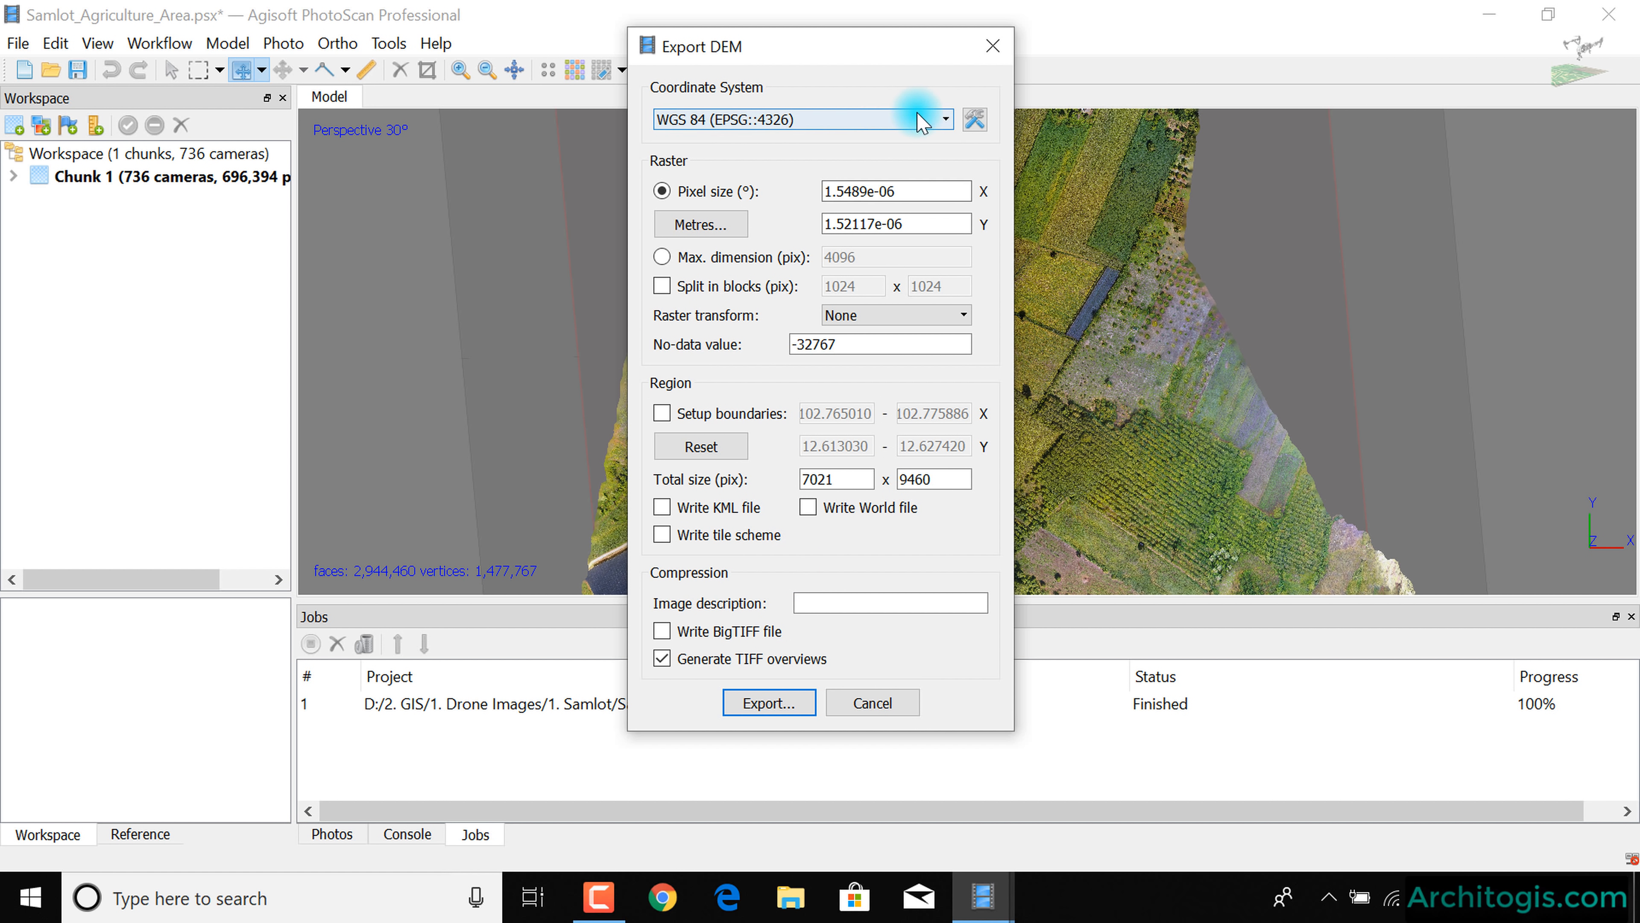
- Check the datum transformation settings of the WGS 84 coordinate system and dismiss them
left_click(975, 119)
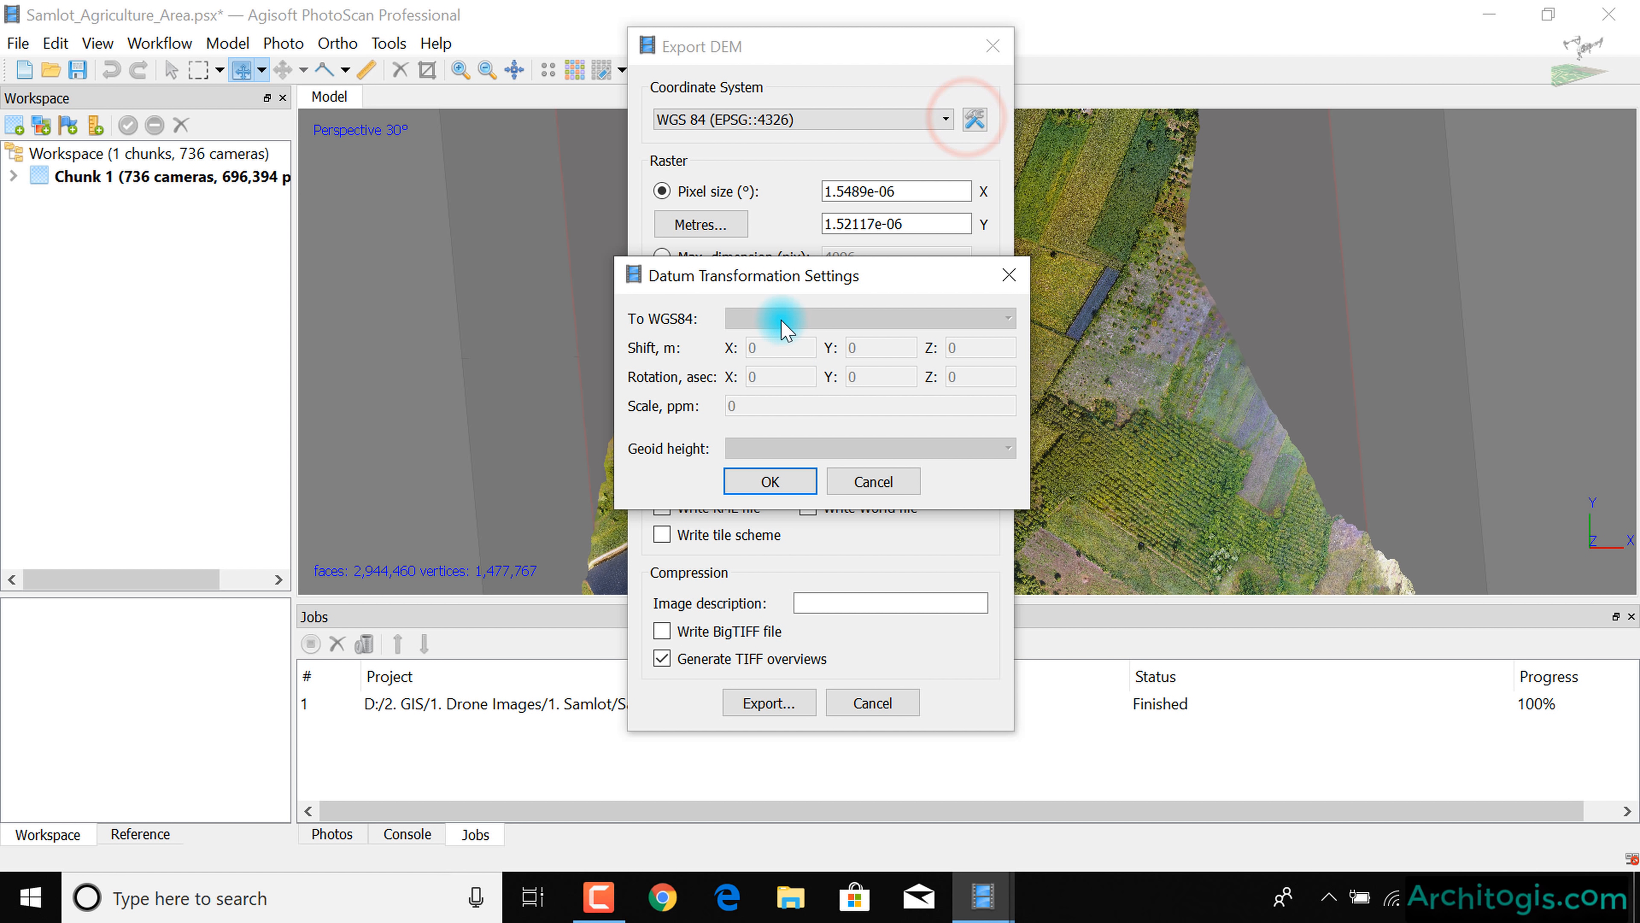
left_click(890, 489)
- Reopen the full coordinate system selection for the DEM export and filter it for "zone"
left_click(890, 117)
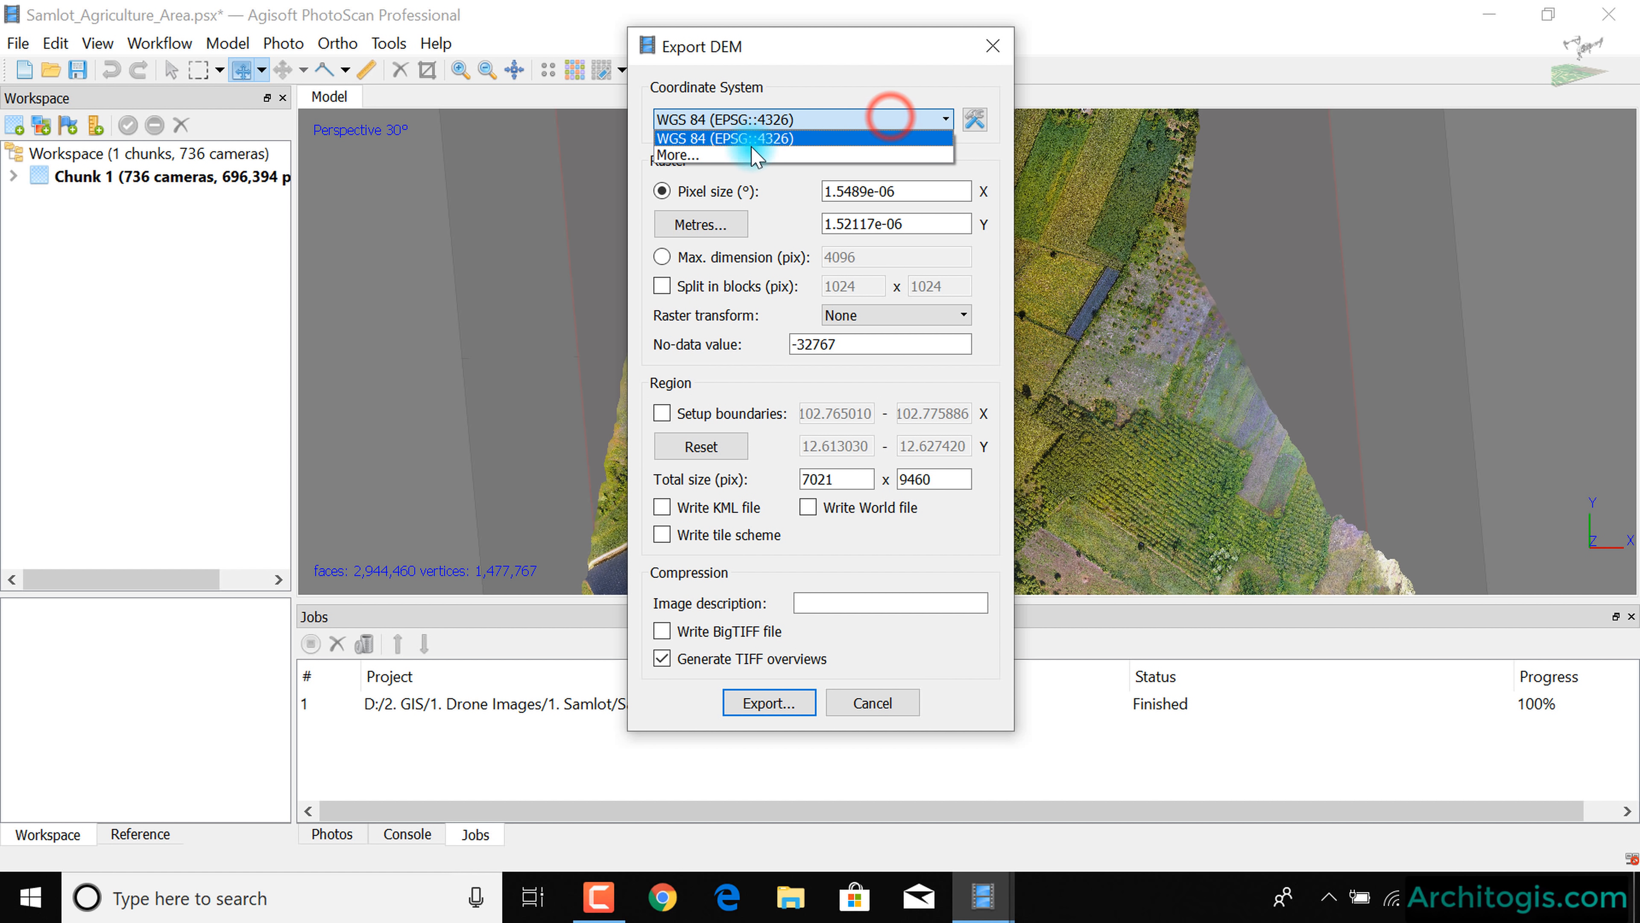
left_click(753, 155)
left_click(804, 231)
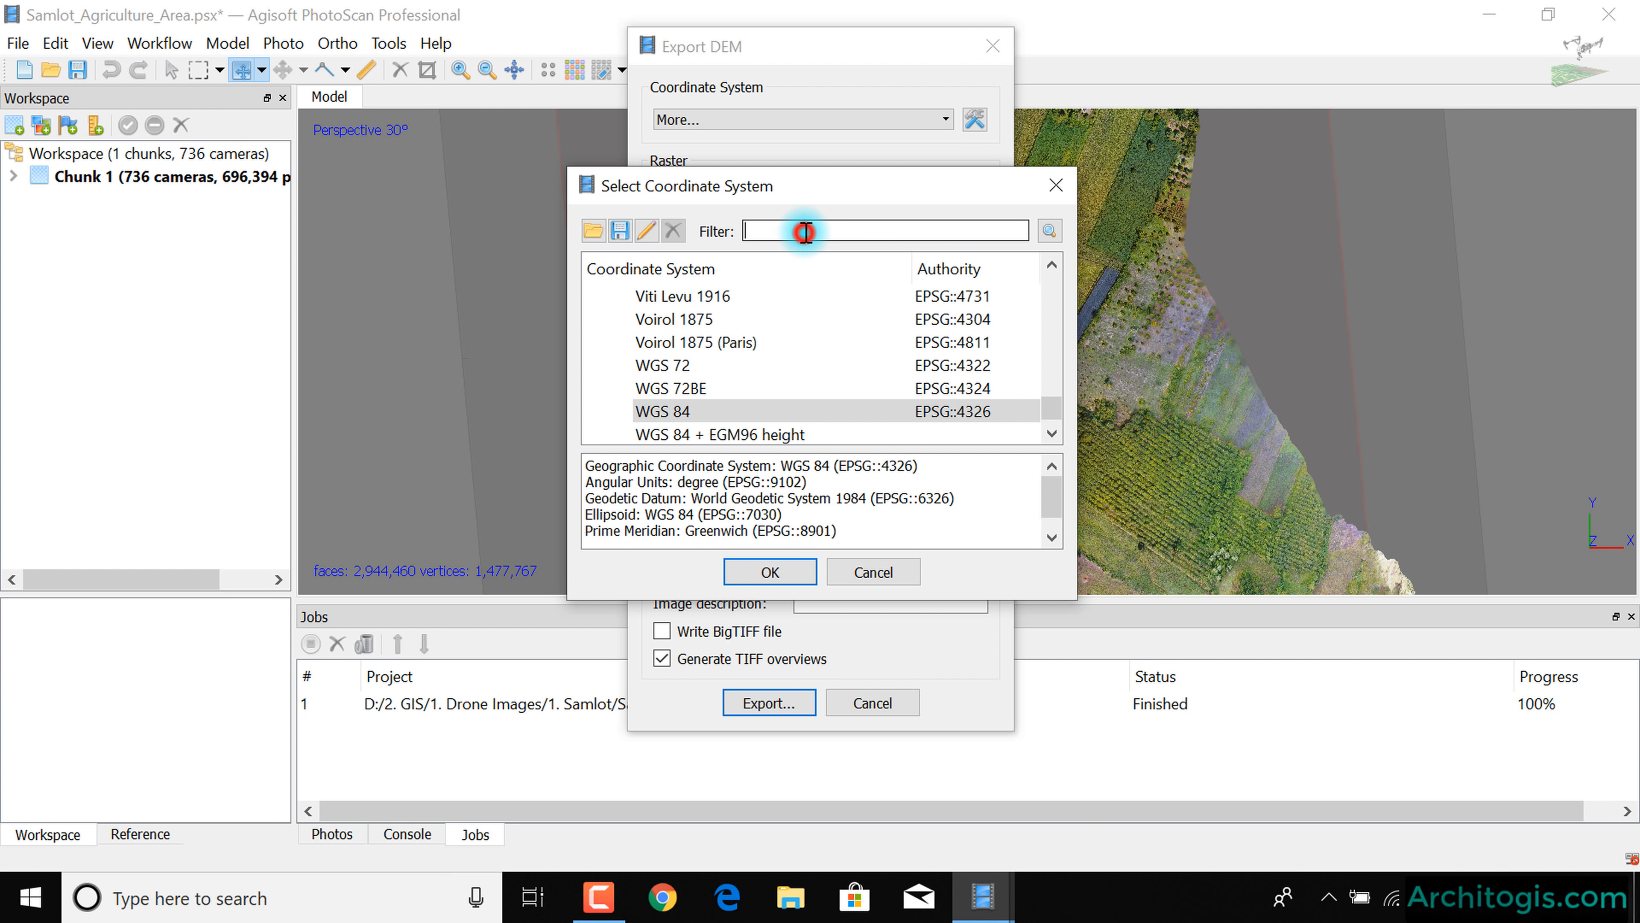
type("n")
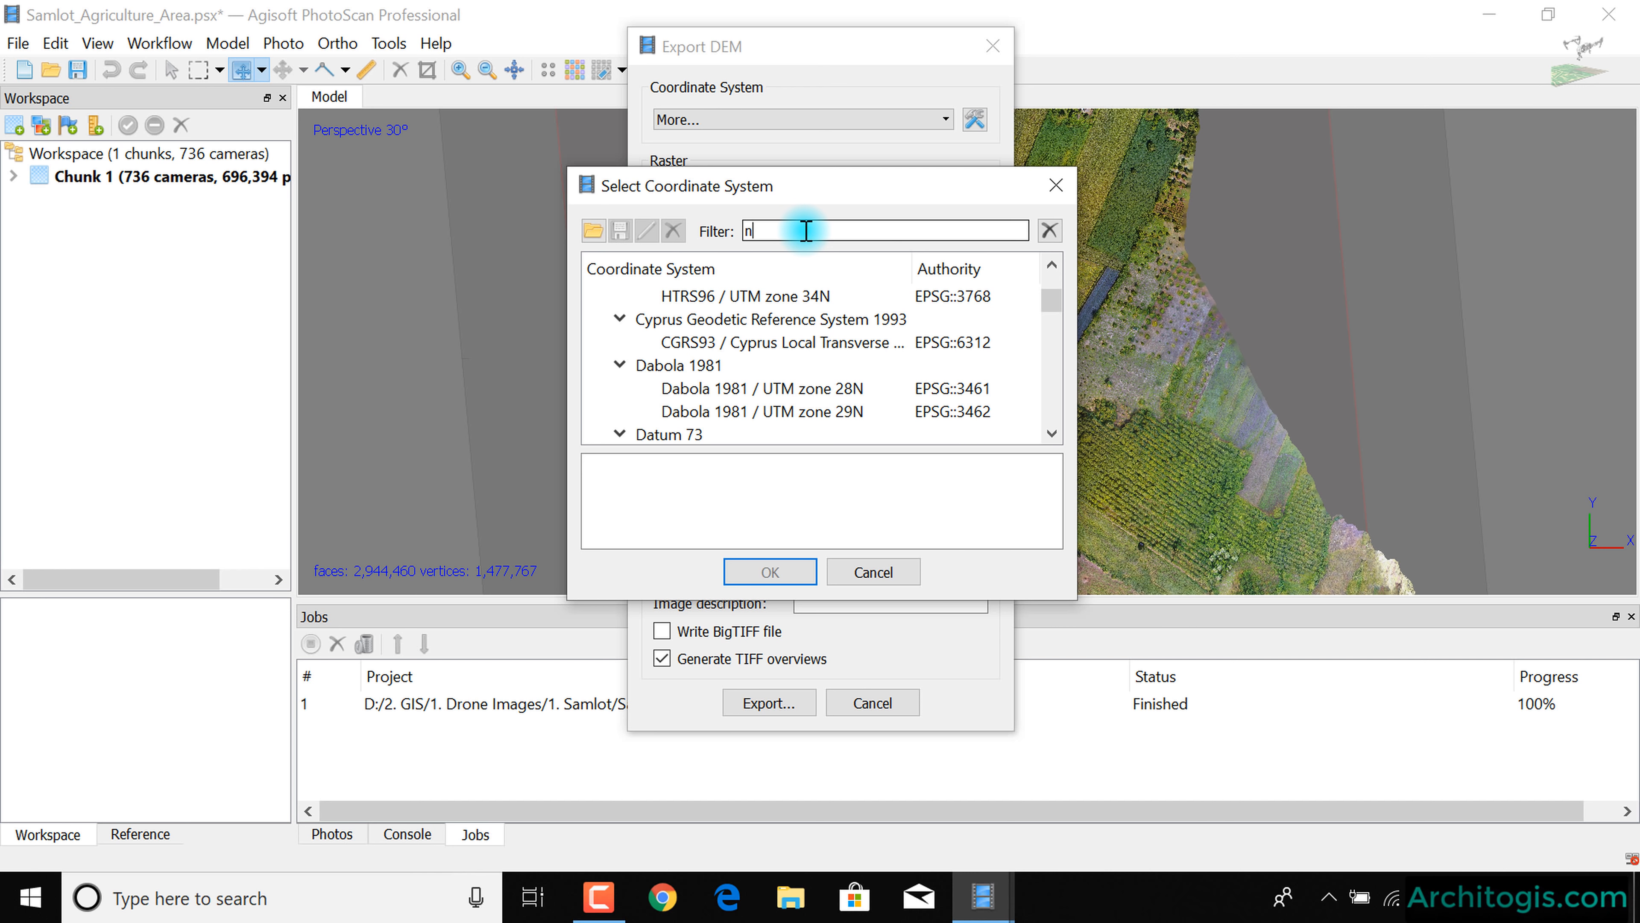
key("BackSpace")
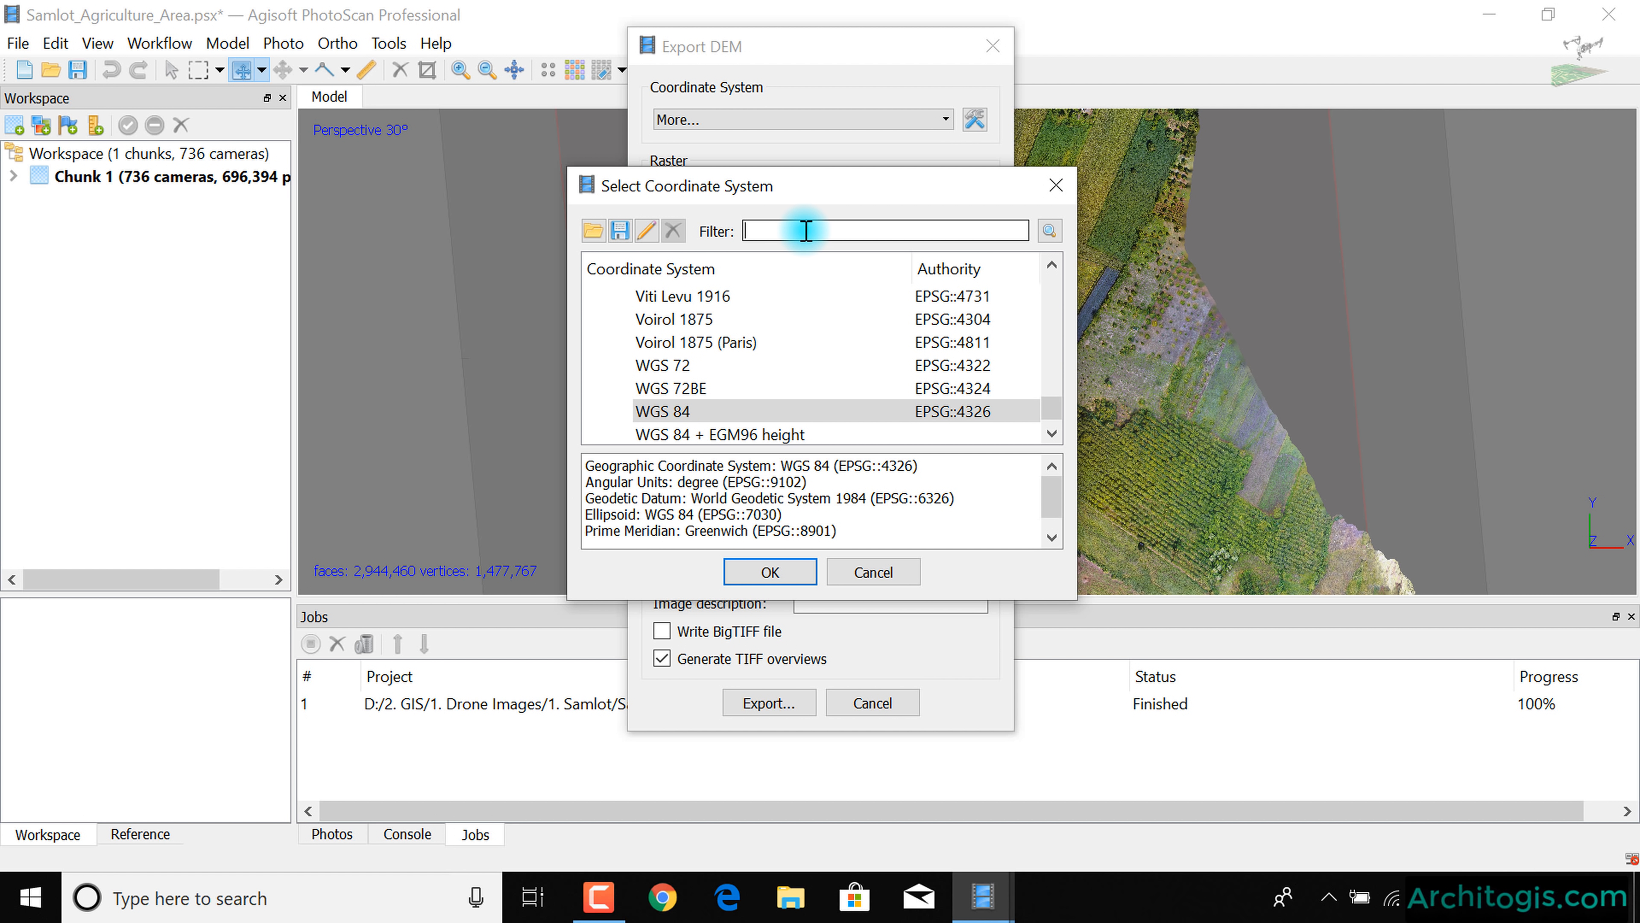
type("zone")
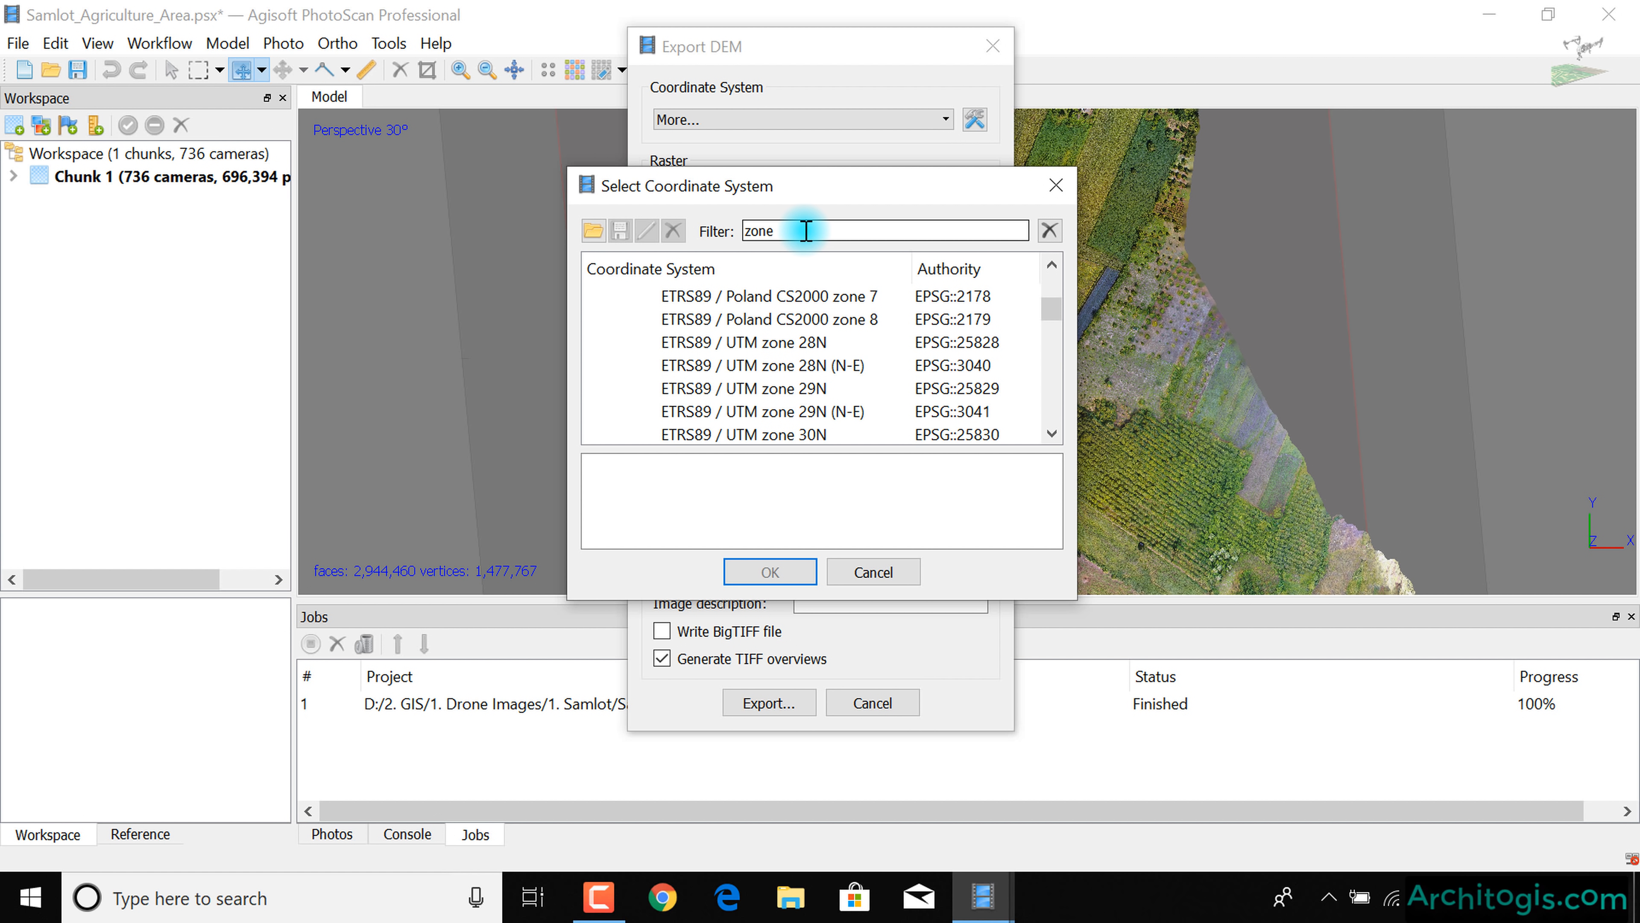
- Set the DEM export's coordinate system to WGS 84 / UTM zone 48N (EPSG::32648) from the World Geodetic System 1984 group
scroll(788, 388, "down", 2)
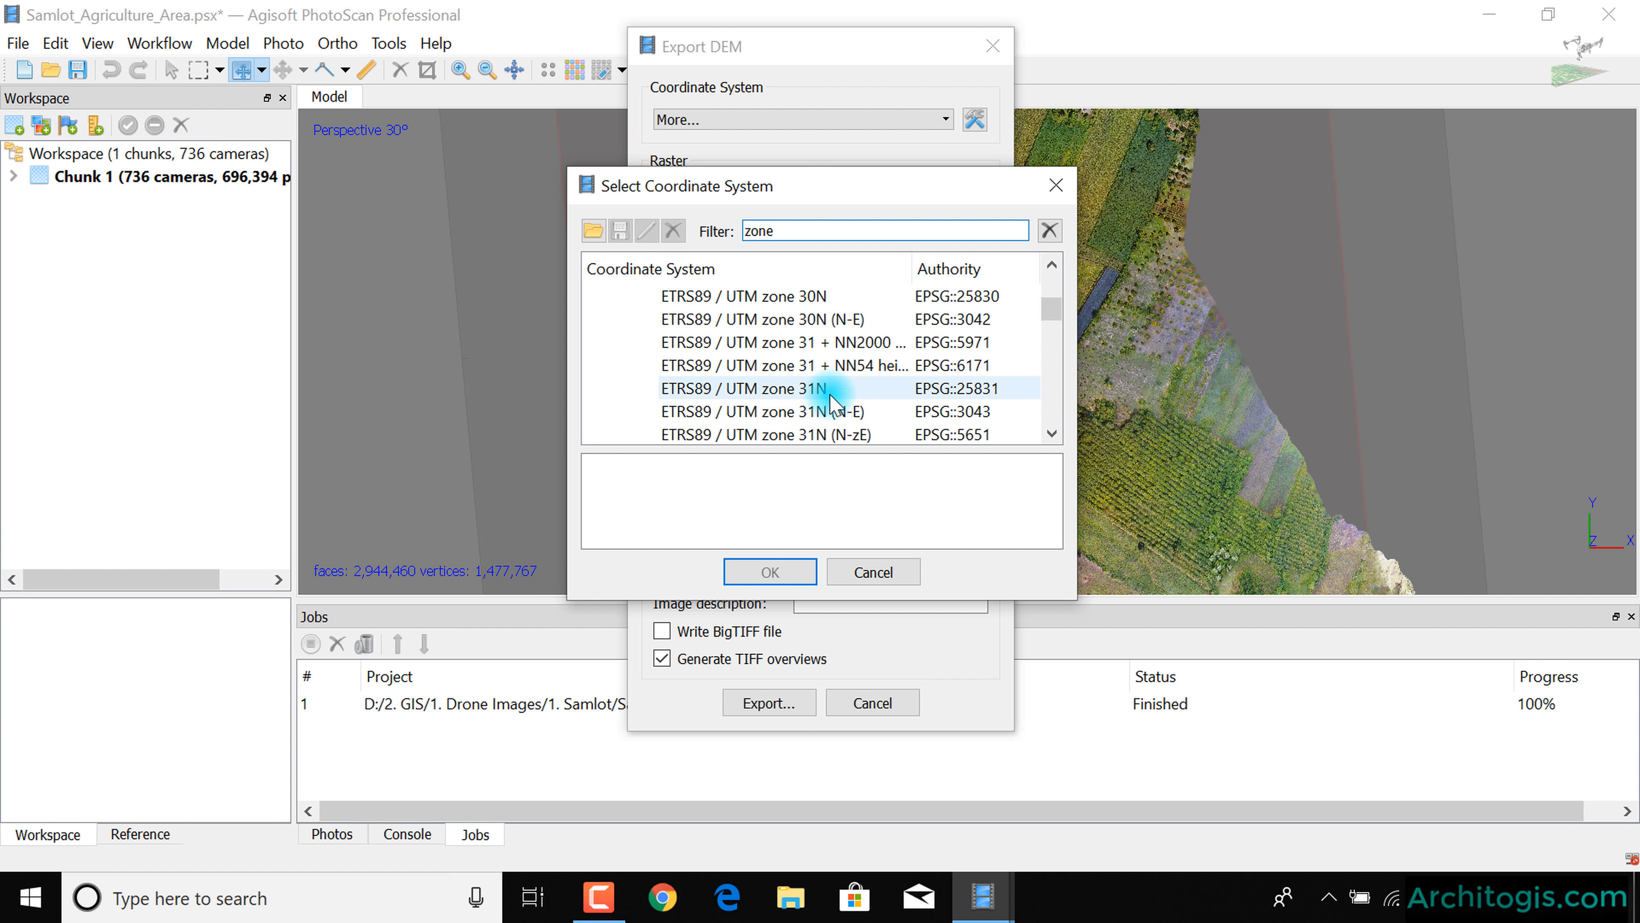
scroll(833, 404, "down", 2)
scroll(792, 428, "down", 10)
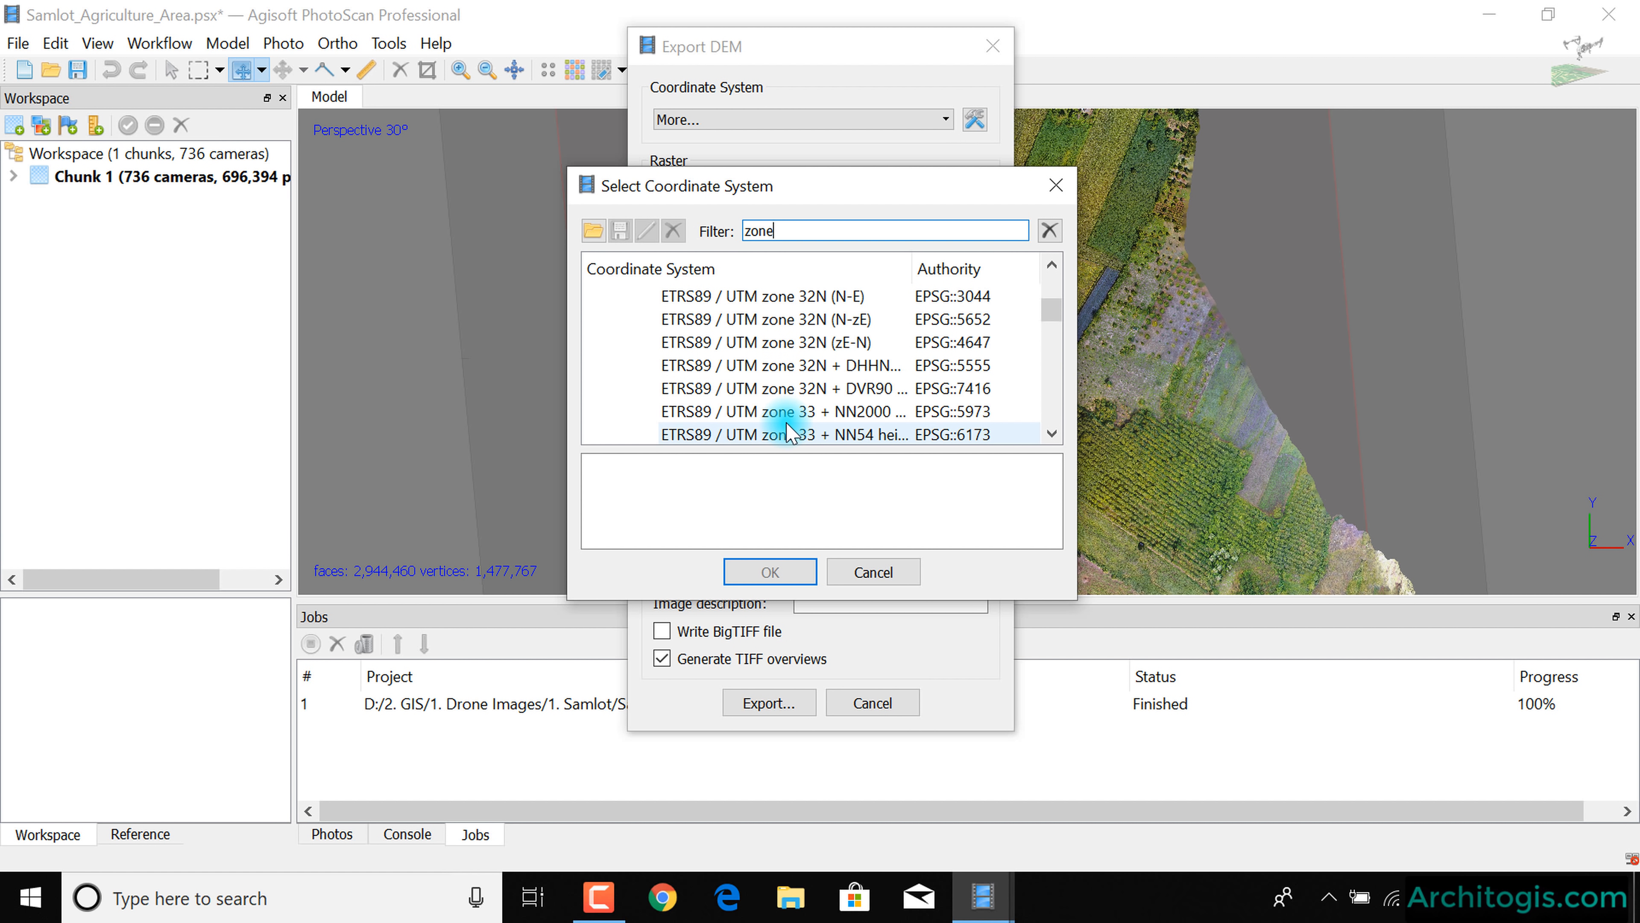
scroll(783, 417, "up", 2)
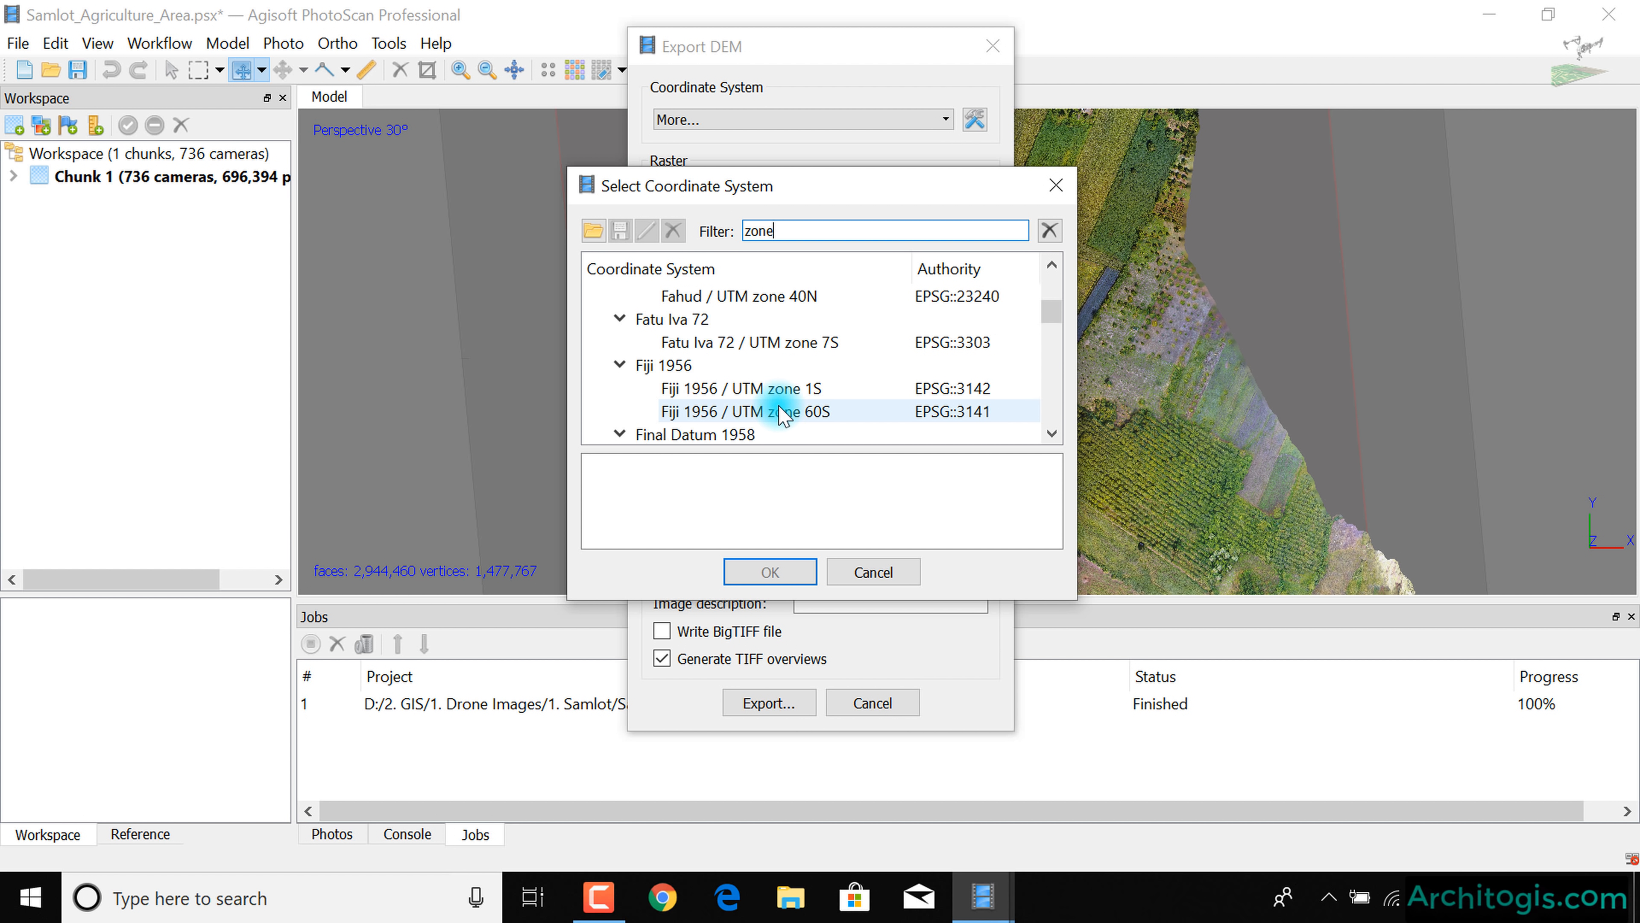
scroll(788, 394, "down", 2)
scroll(784, 391, "down", 7)
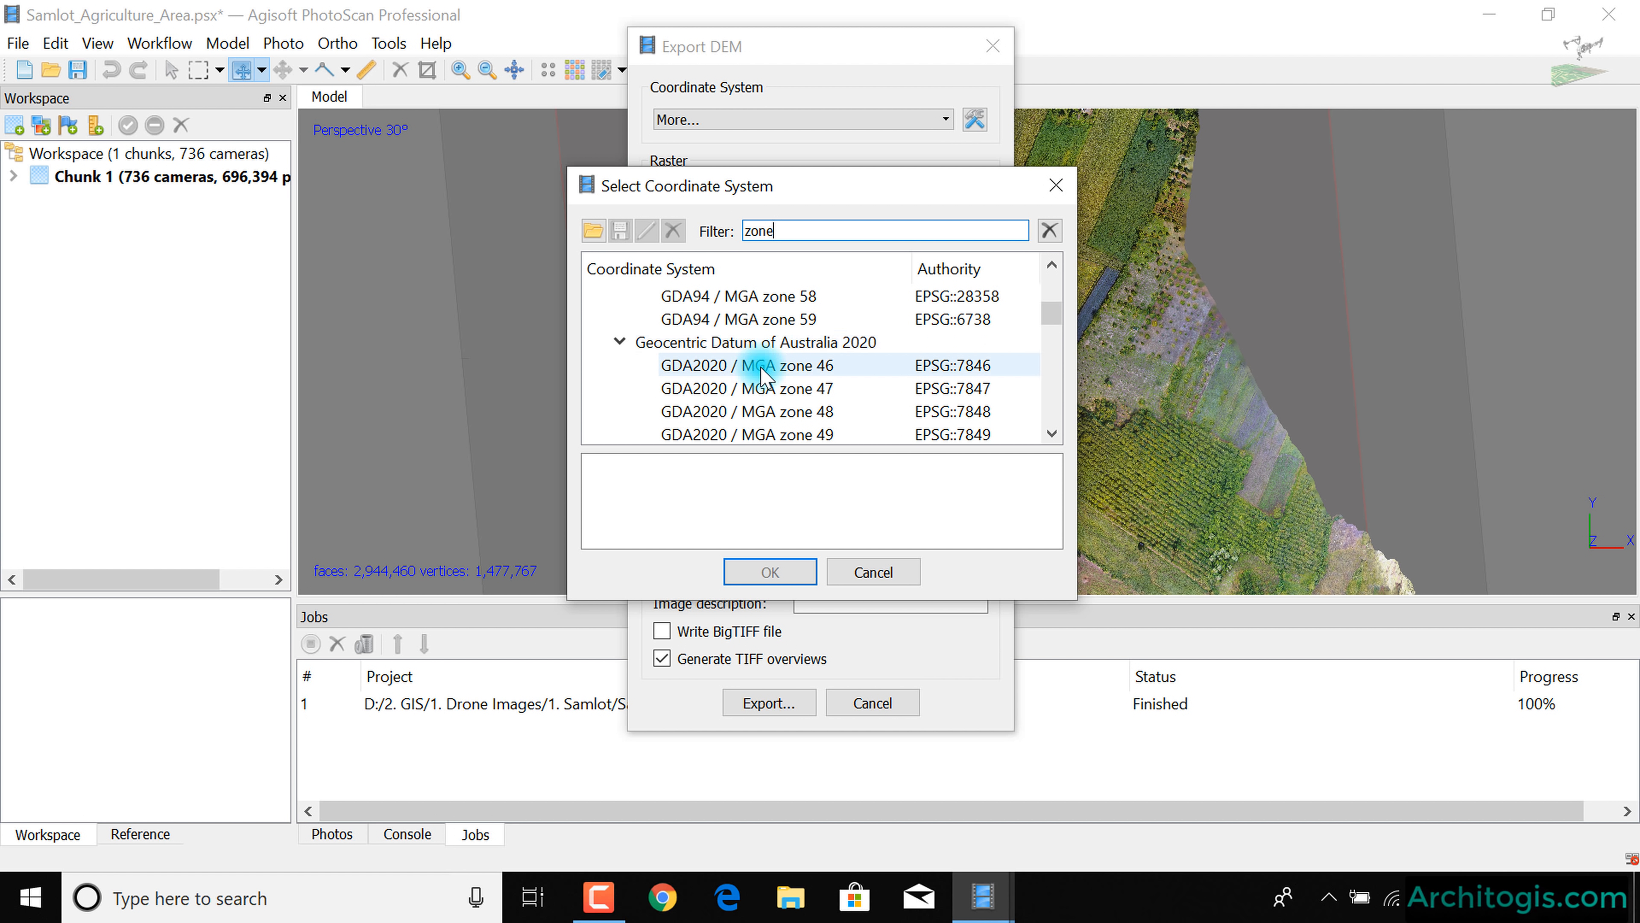
scroll(758, 376, "up", 3)
scroll(775, 384, "up", 1)
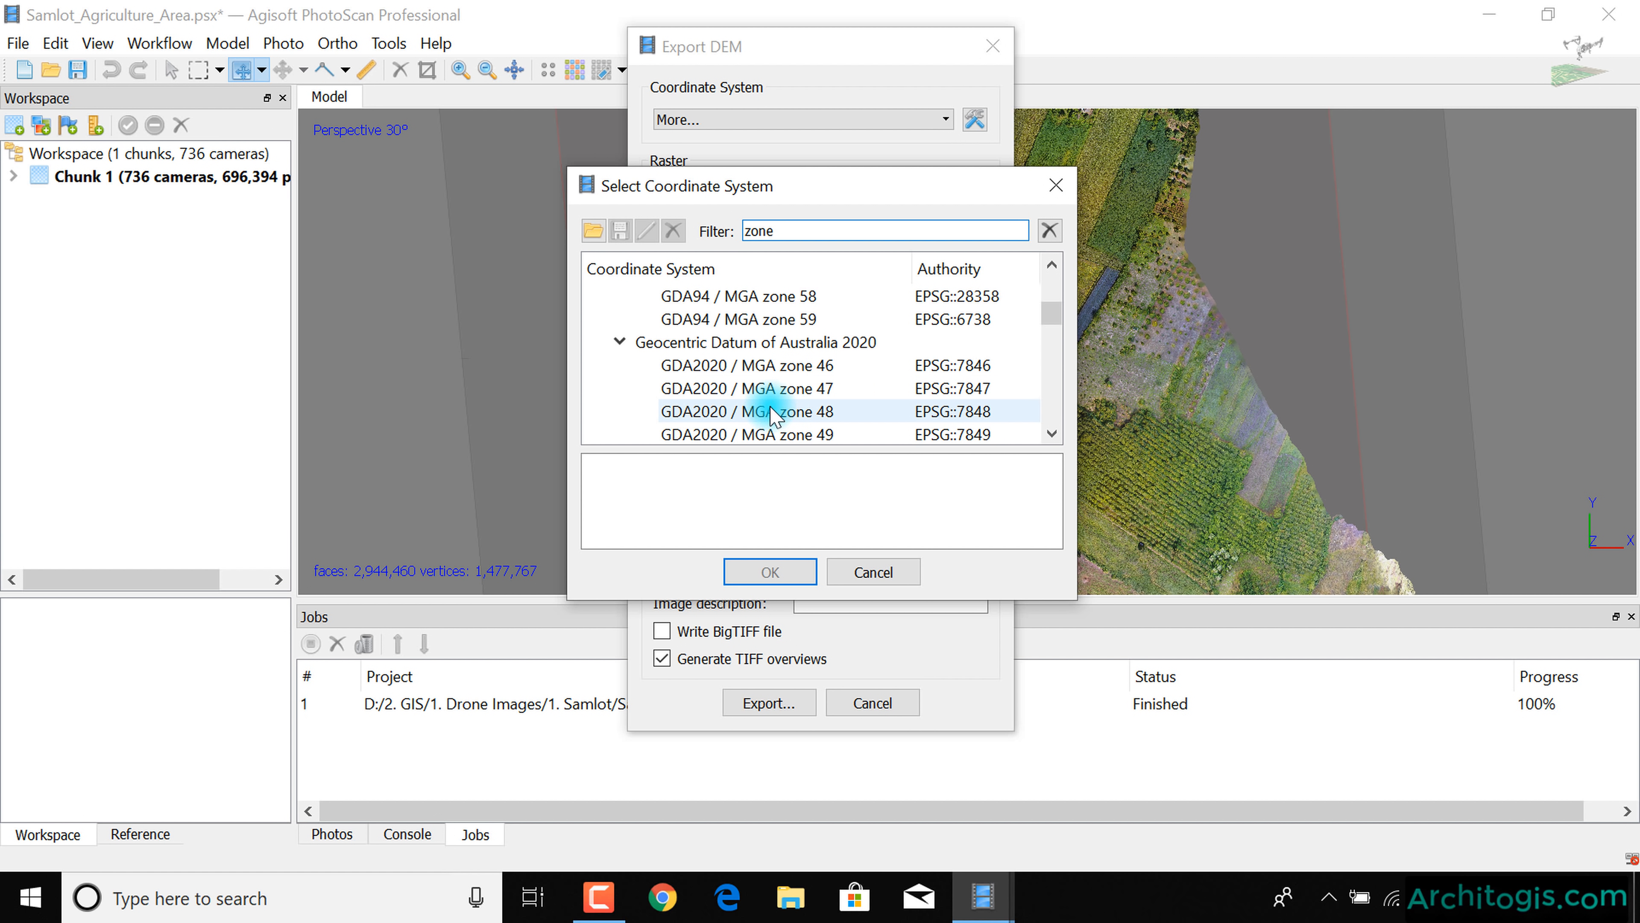
scroll(772, 414, "down", 15)
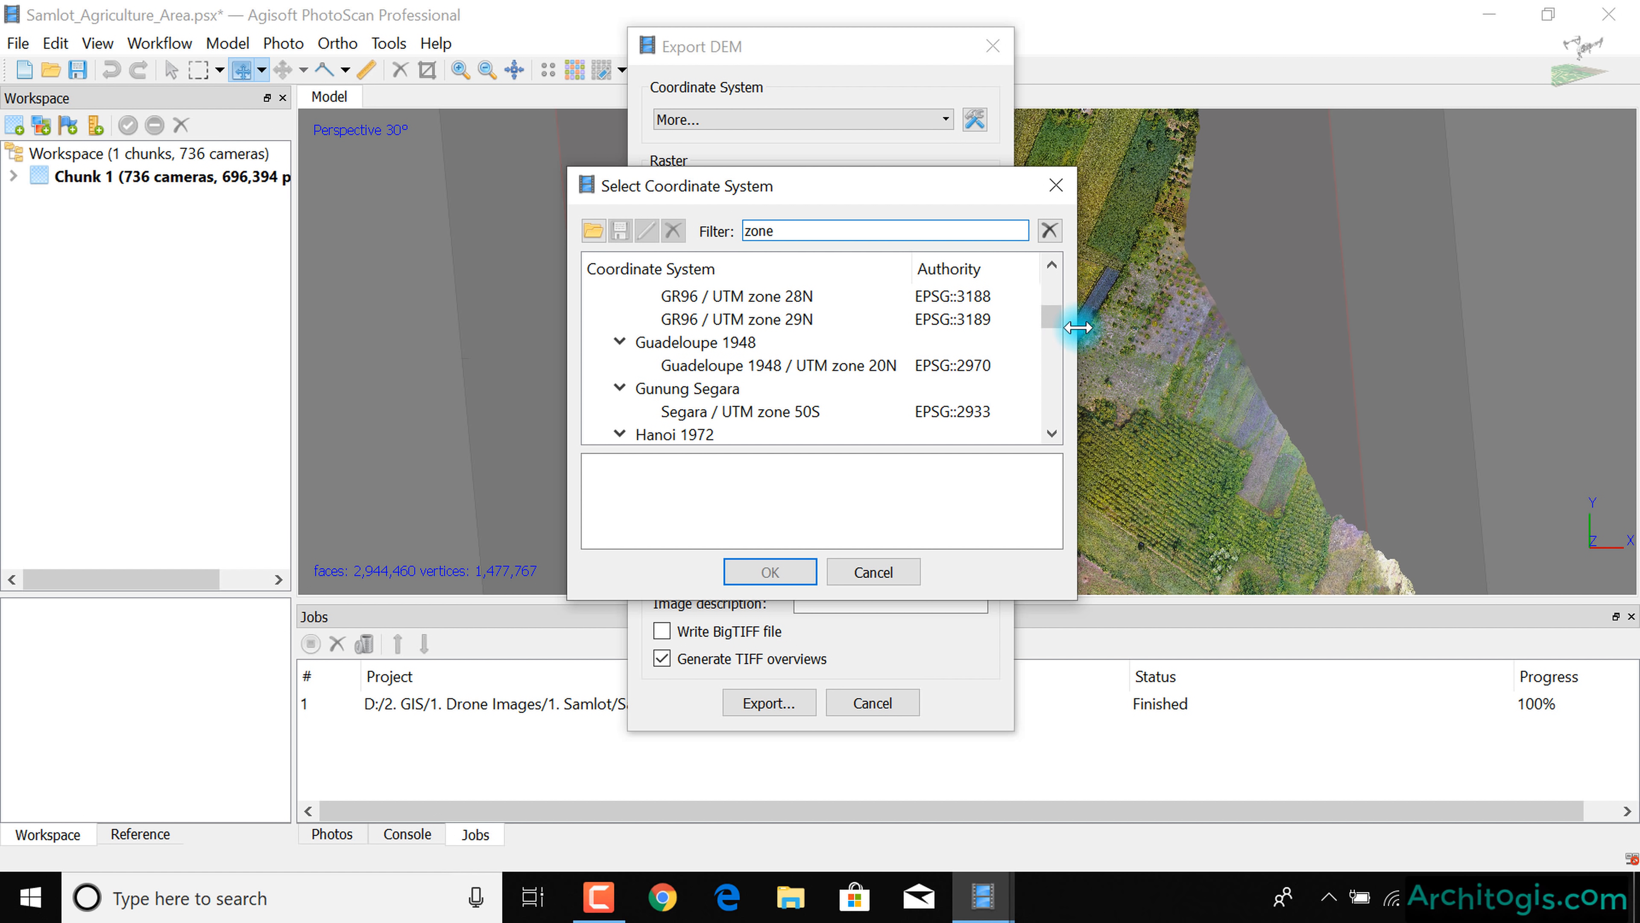
scroll(885, 414, "down", 2)
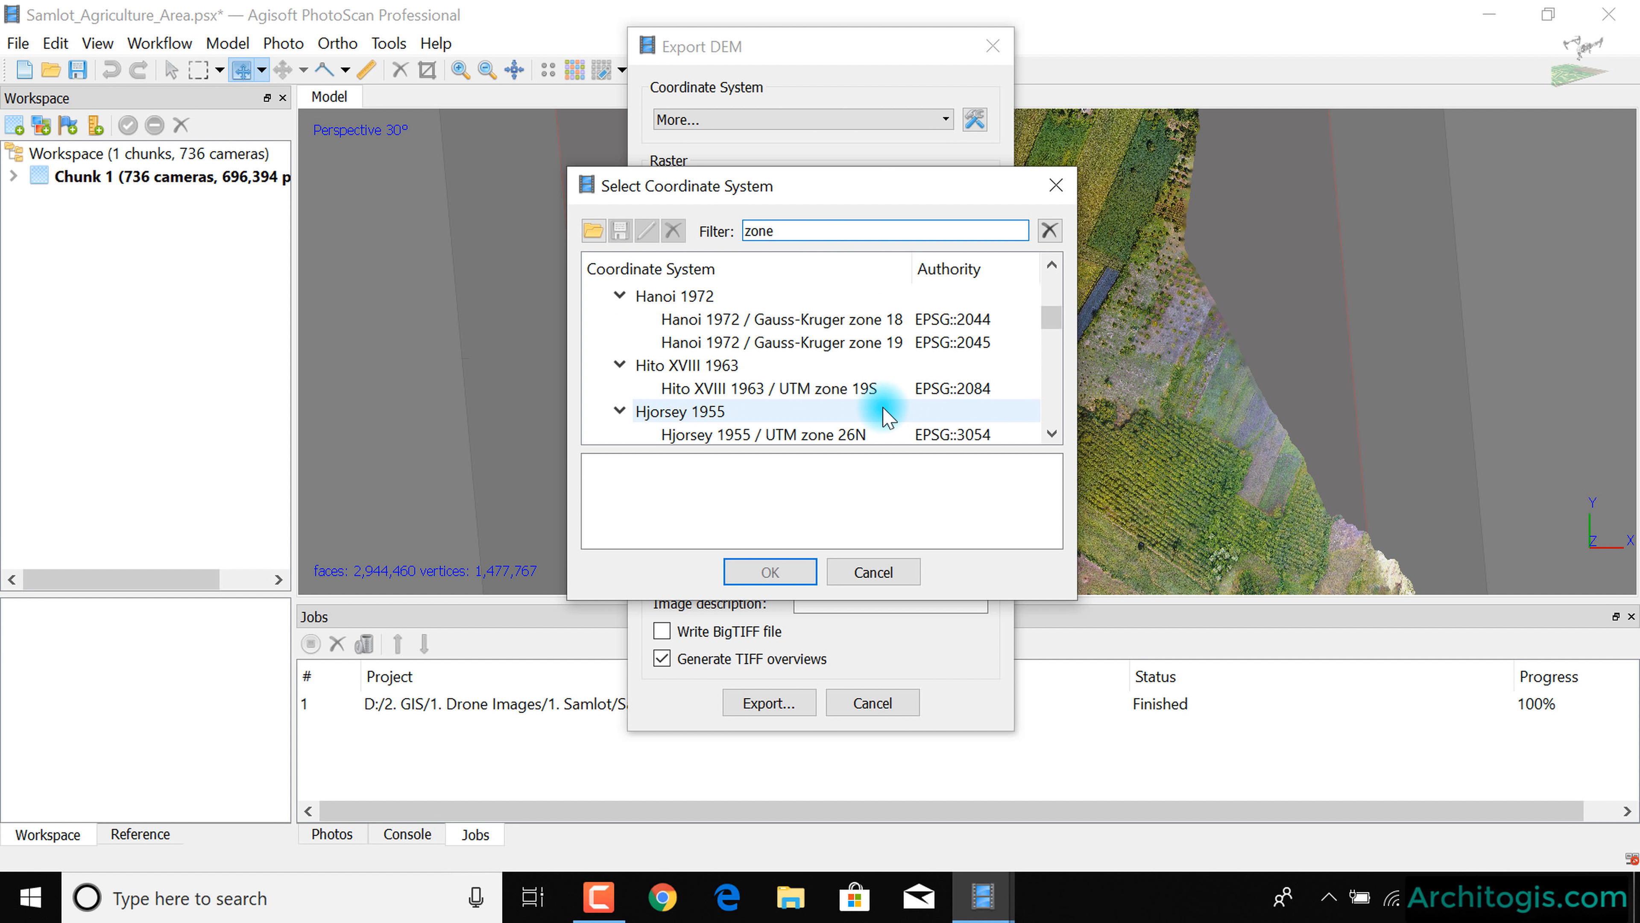
scroll(859, 410, "down", 7)
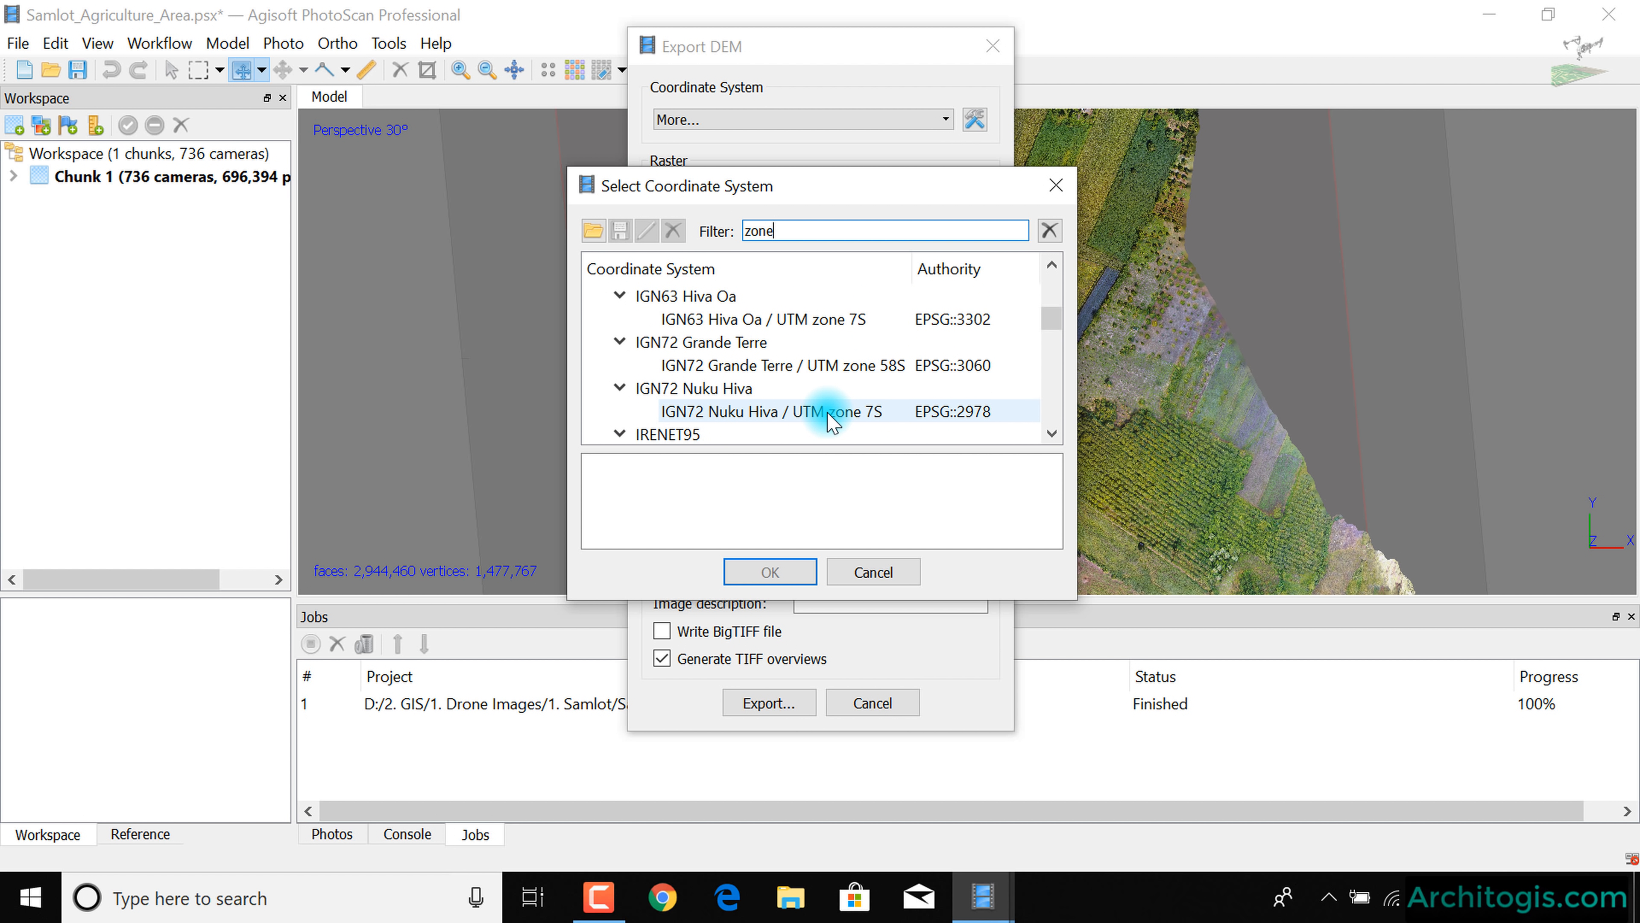
scroll(830, 420, "down", 5)
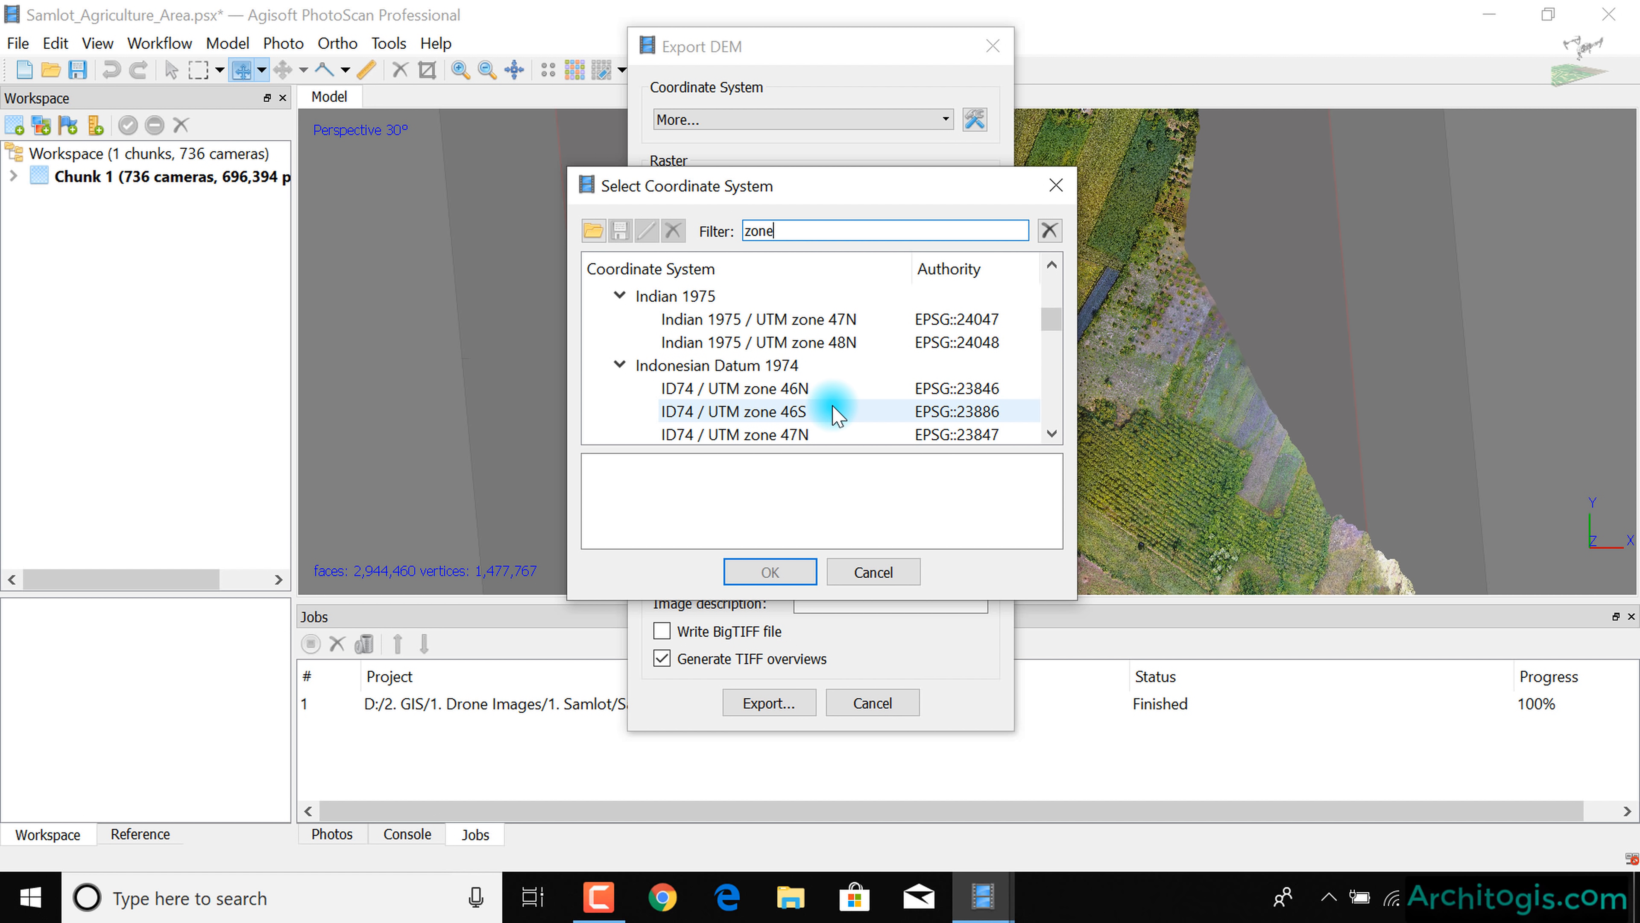
scroll(810, 349, "down", 6)
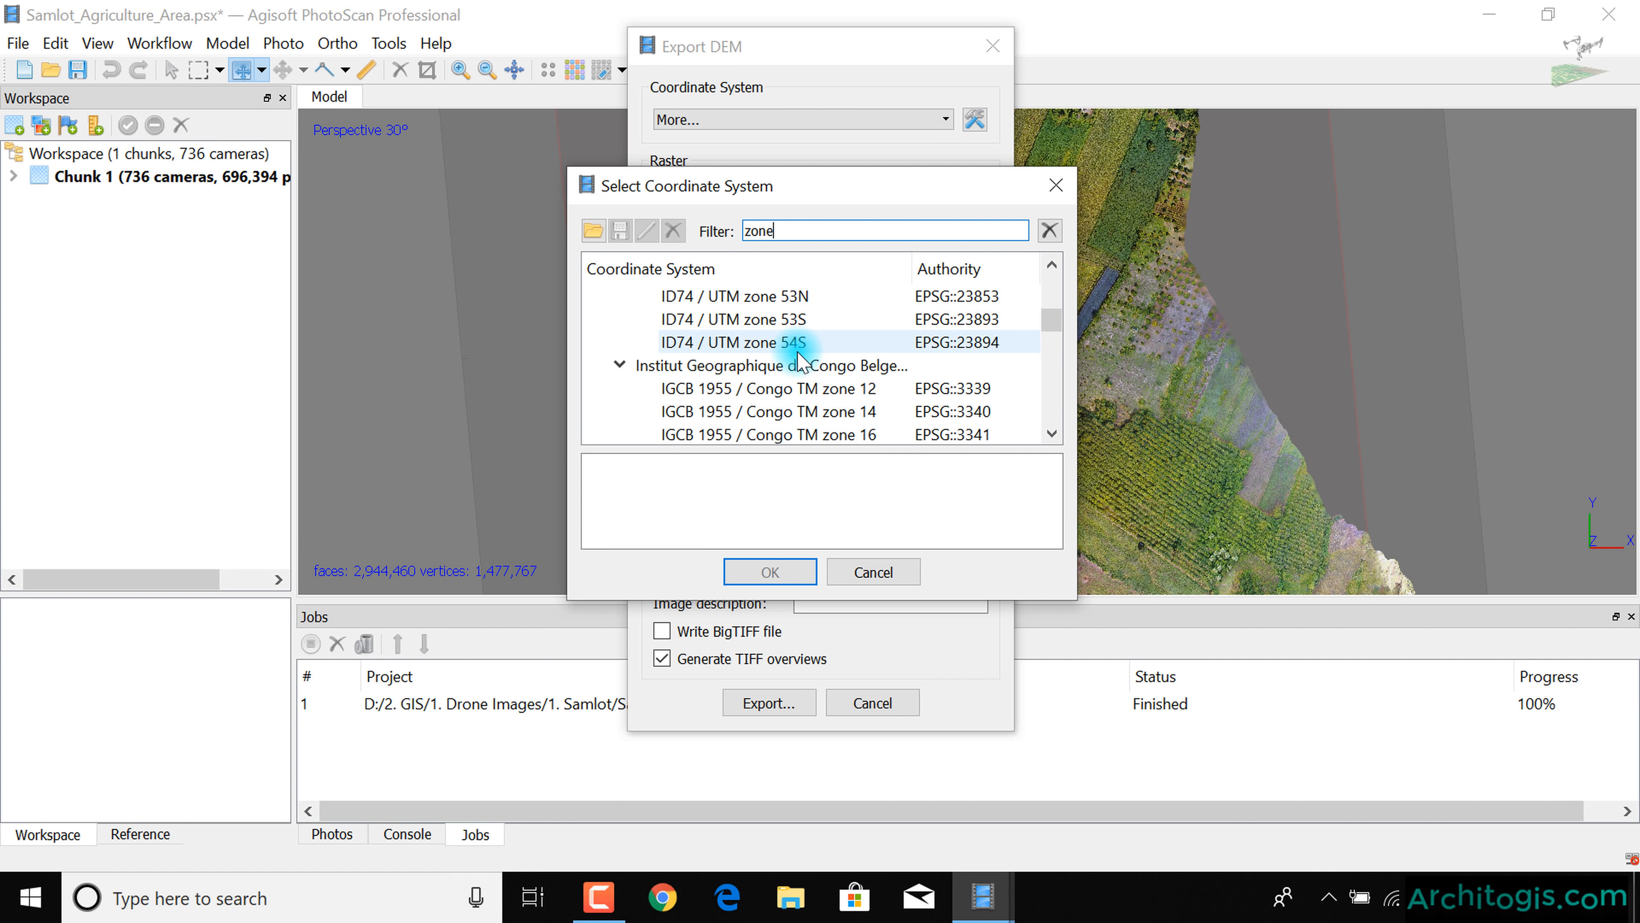
scroll(807, 381, "down", 15)
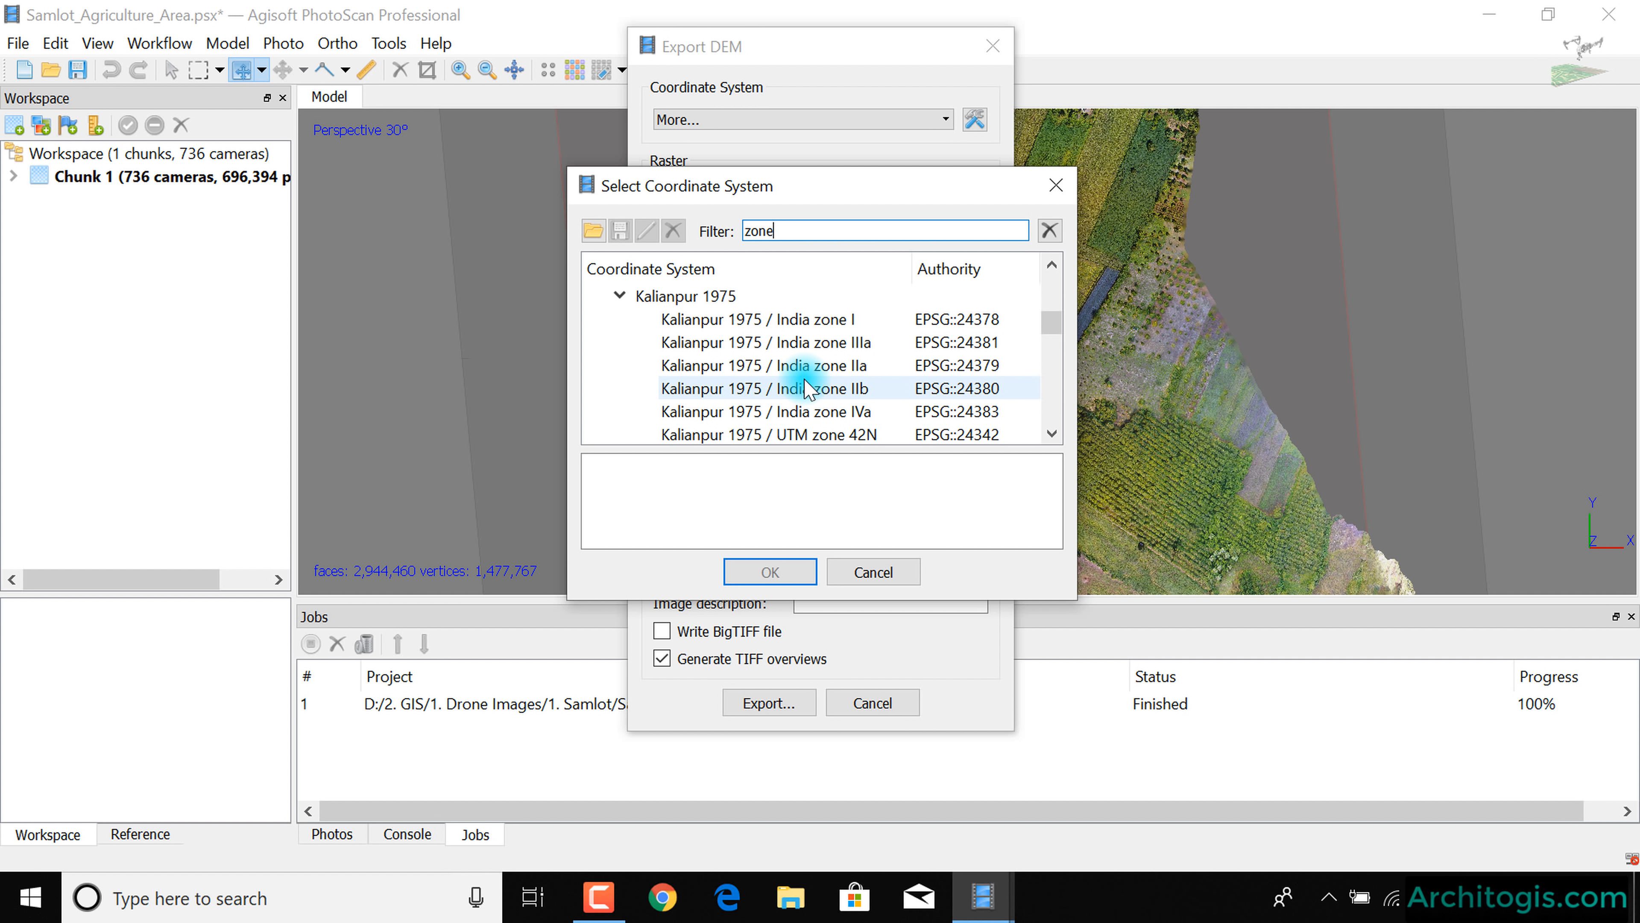
scroll(810, 387, "down", 2)
scroll(812, 387, "down", 5)
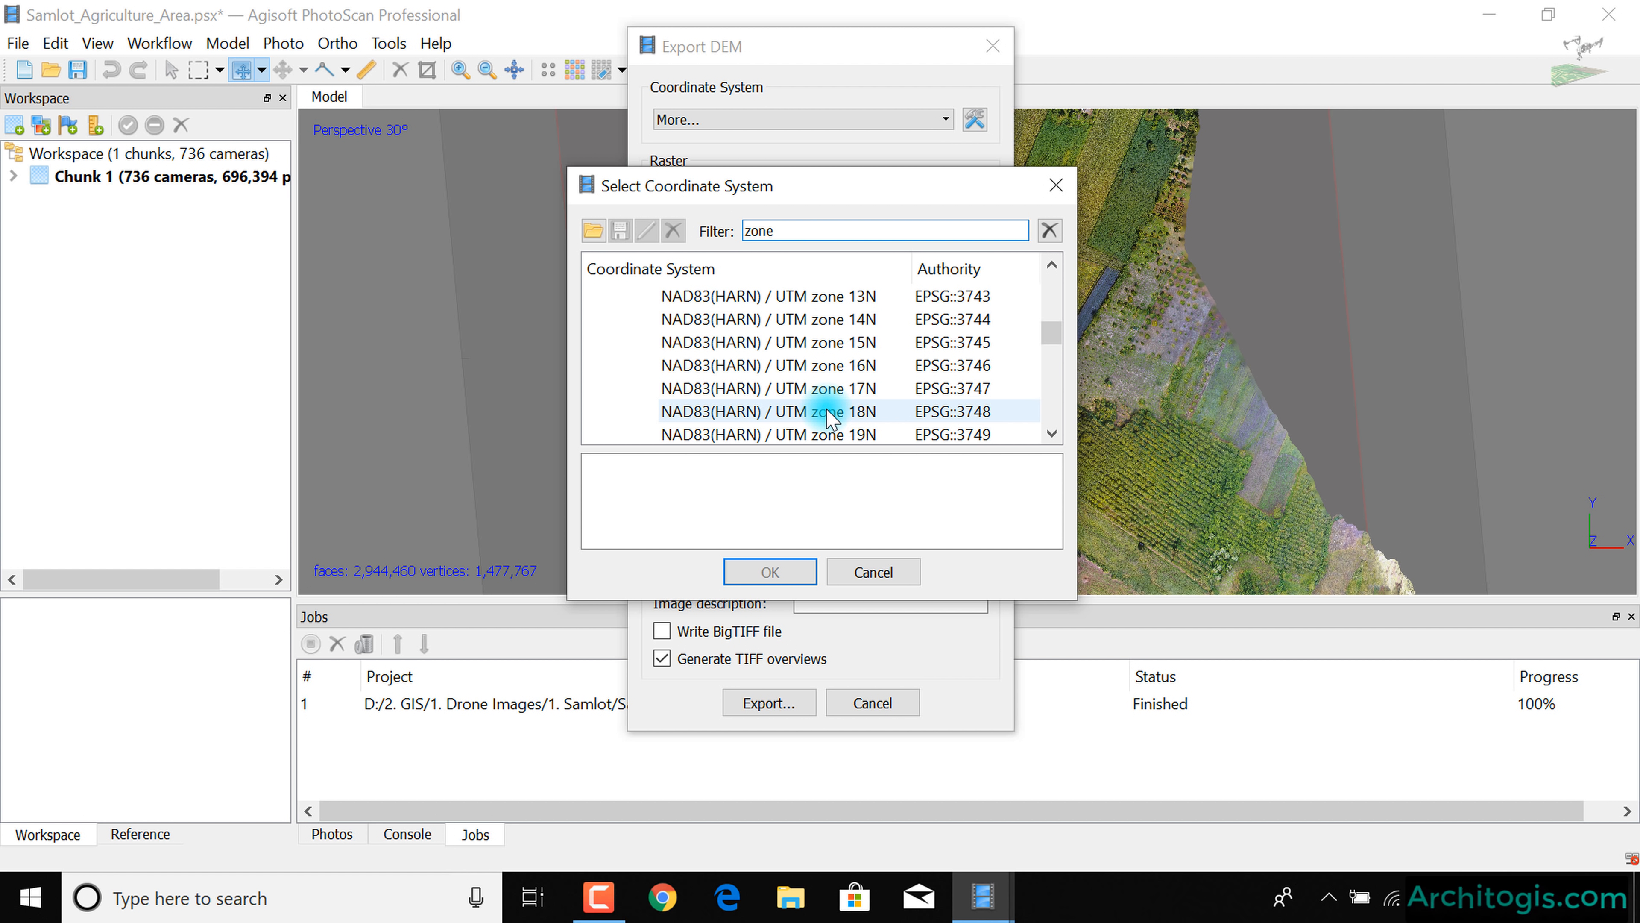
scroll(801, 378, "down", 2)
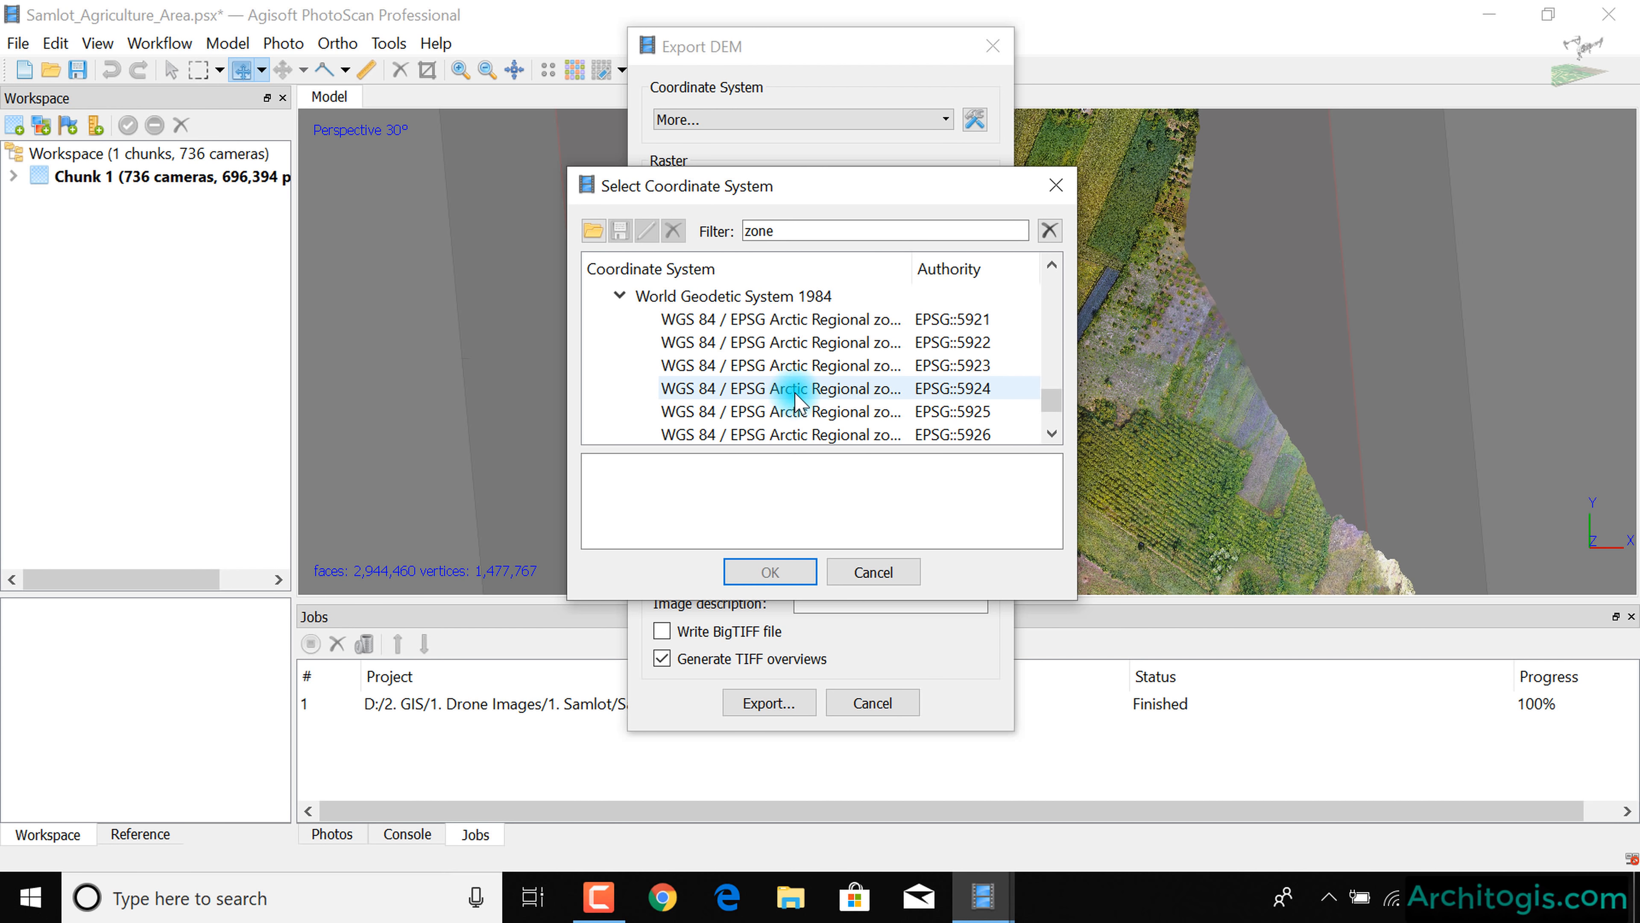
scroll(775, 394, "down", 15)
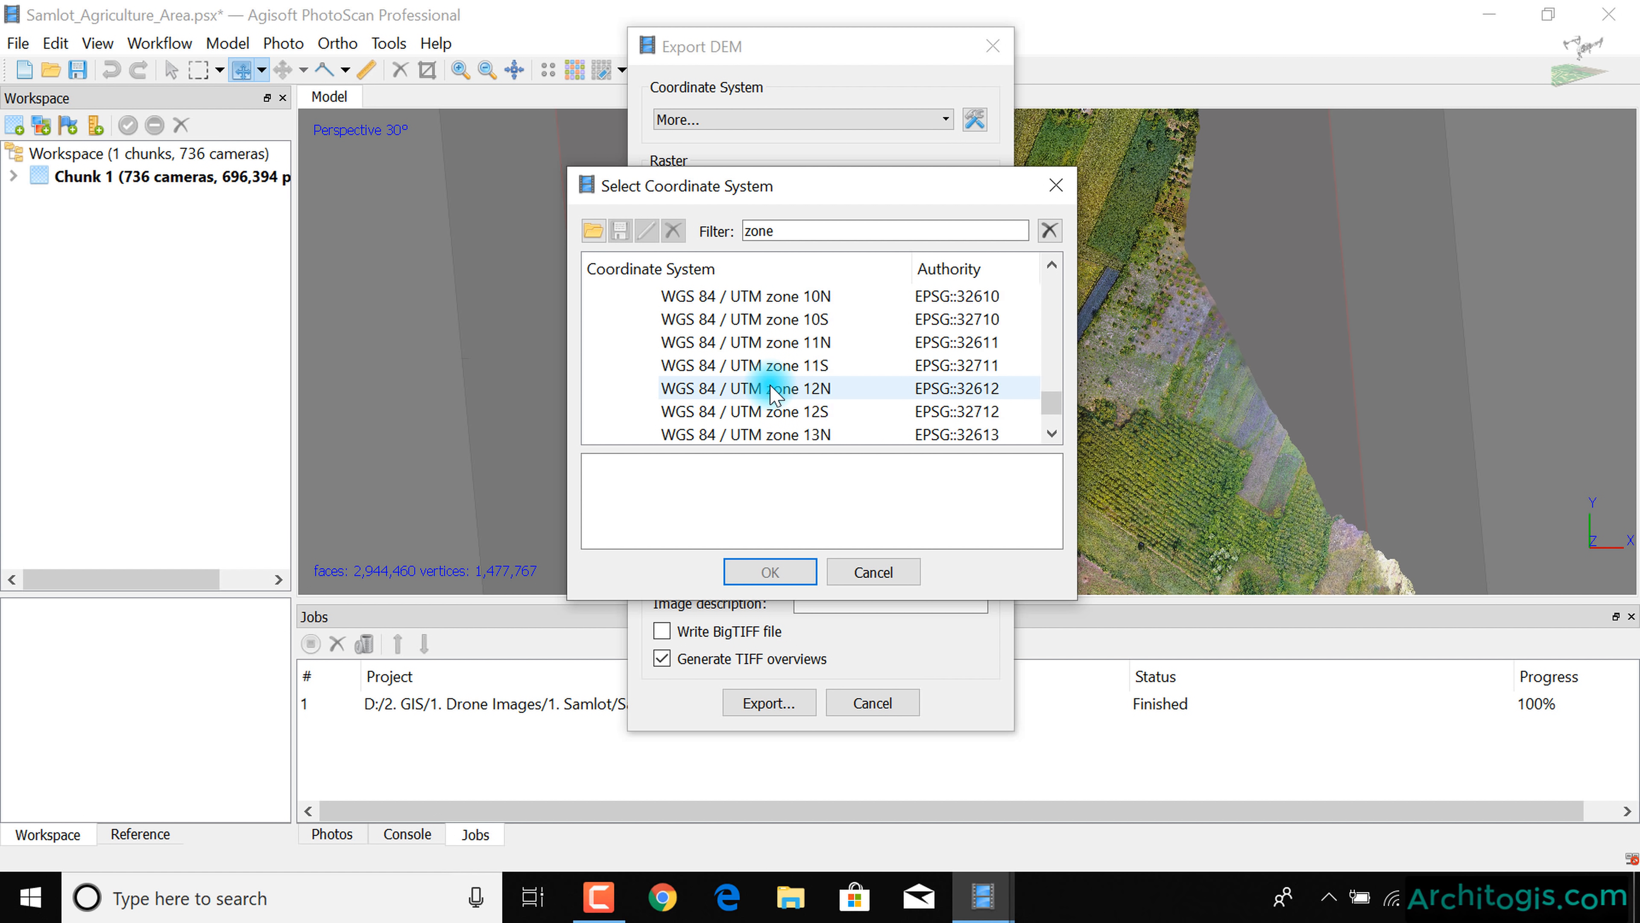
scroll(723, 407, "down", 5)
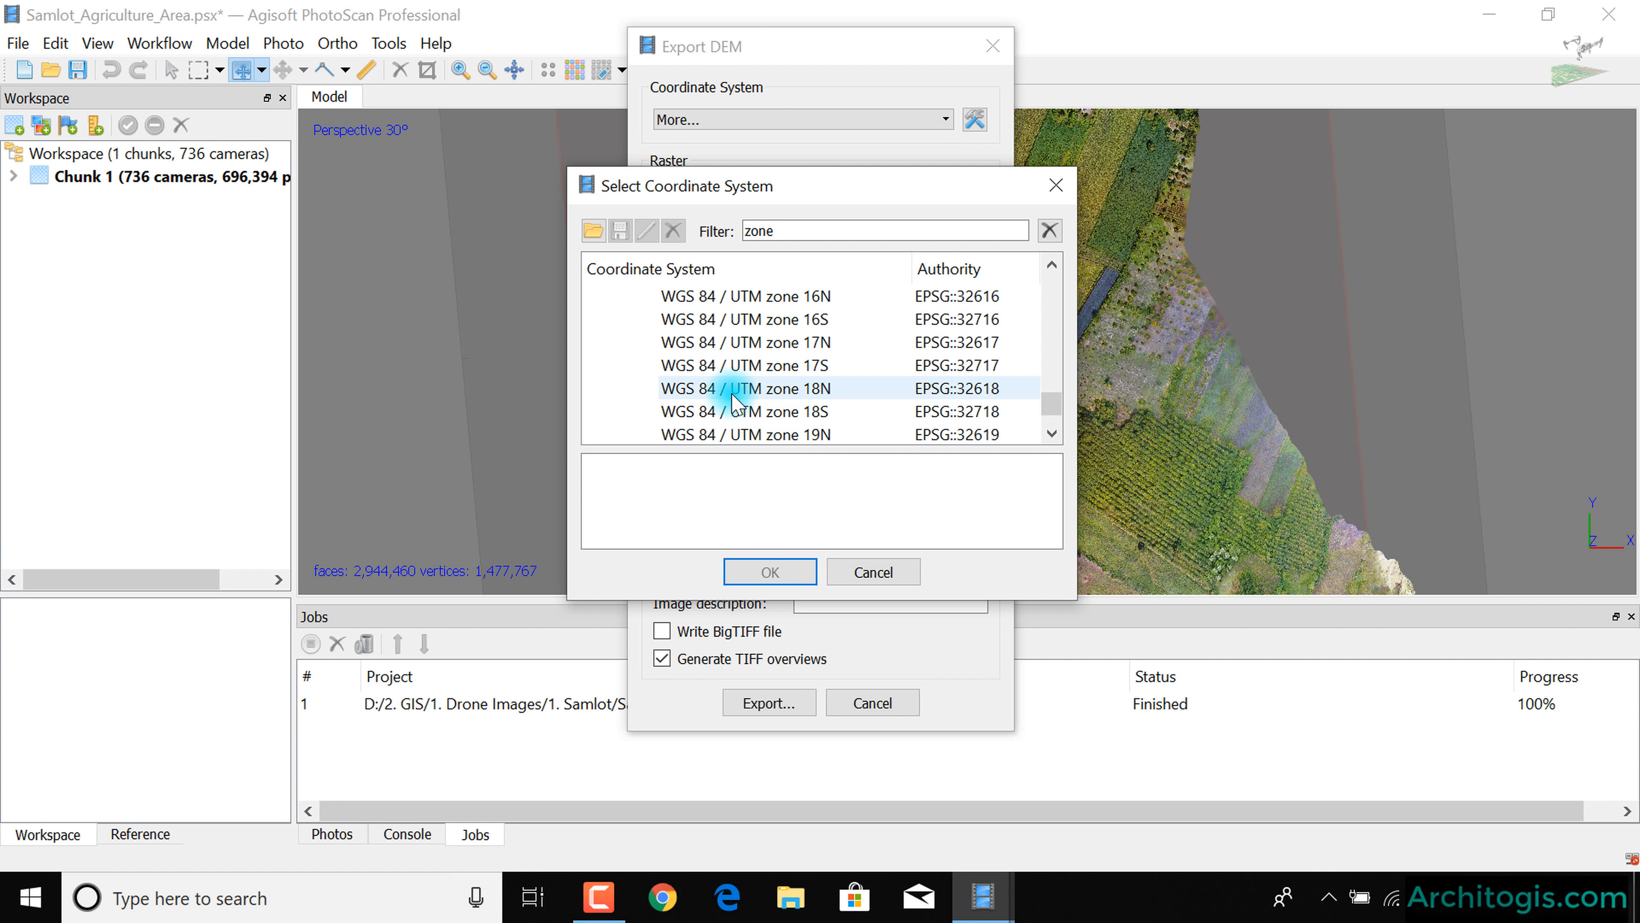
scroll(736, 404, "down", 2)
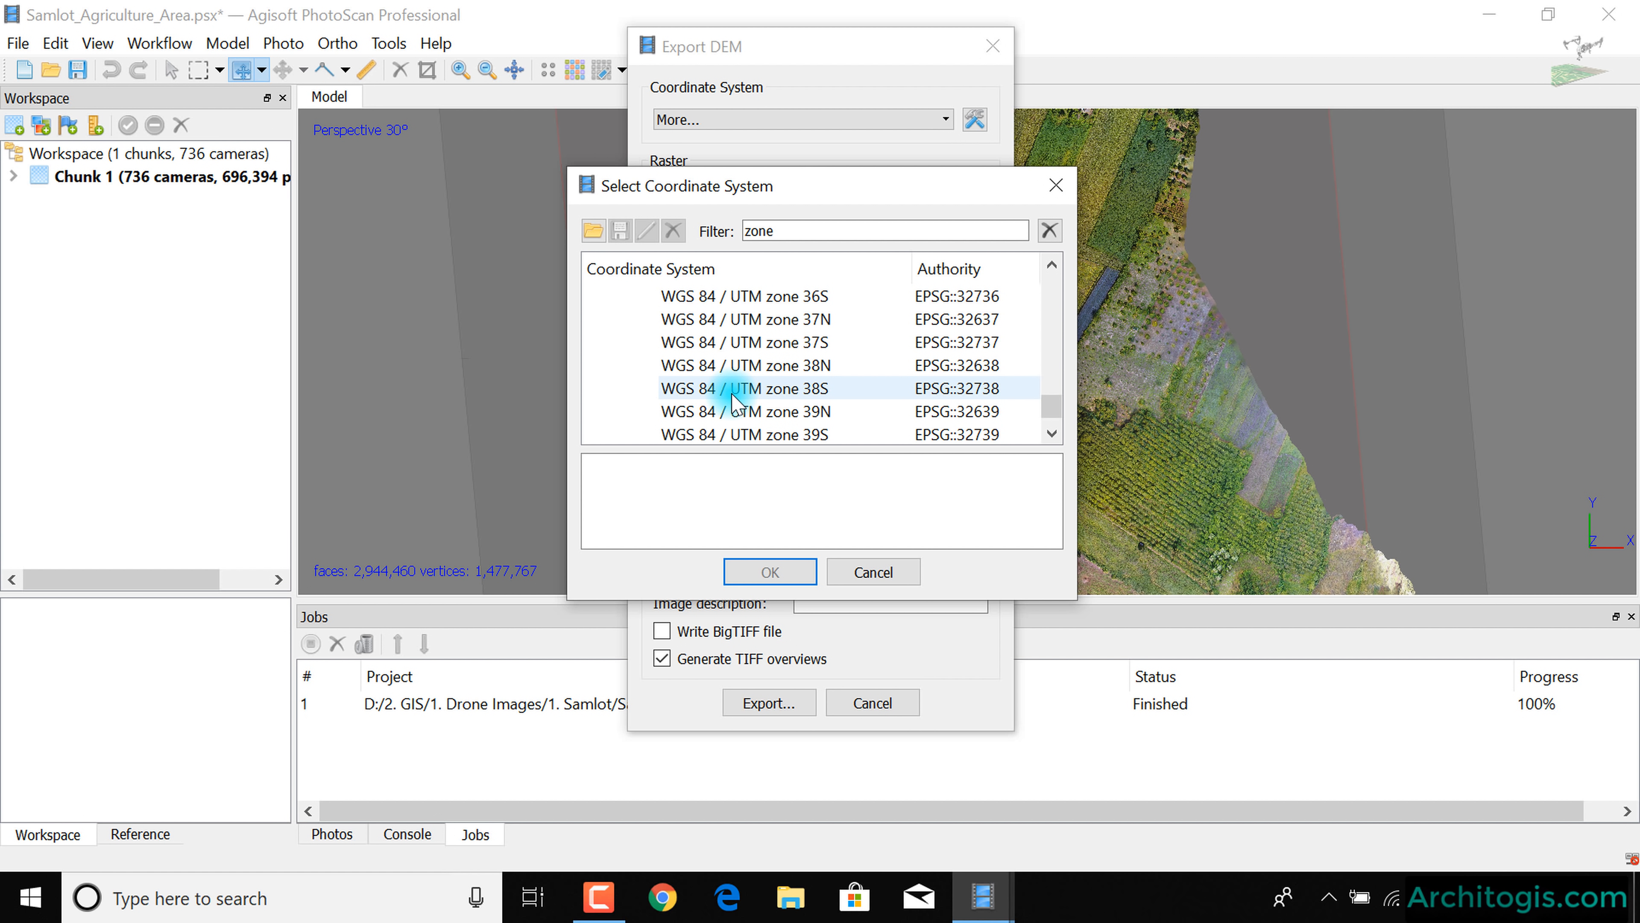
scroll(736, 400, "down", 1)
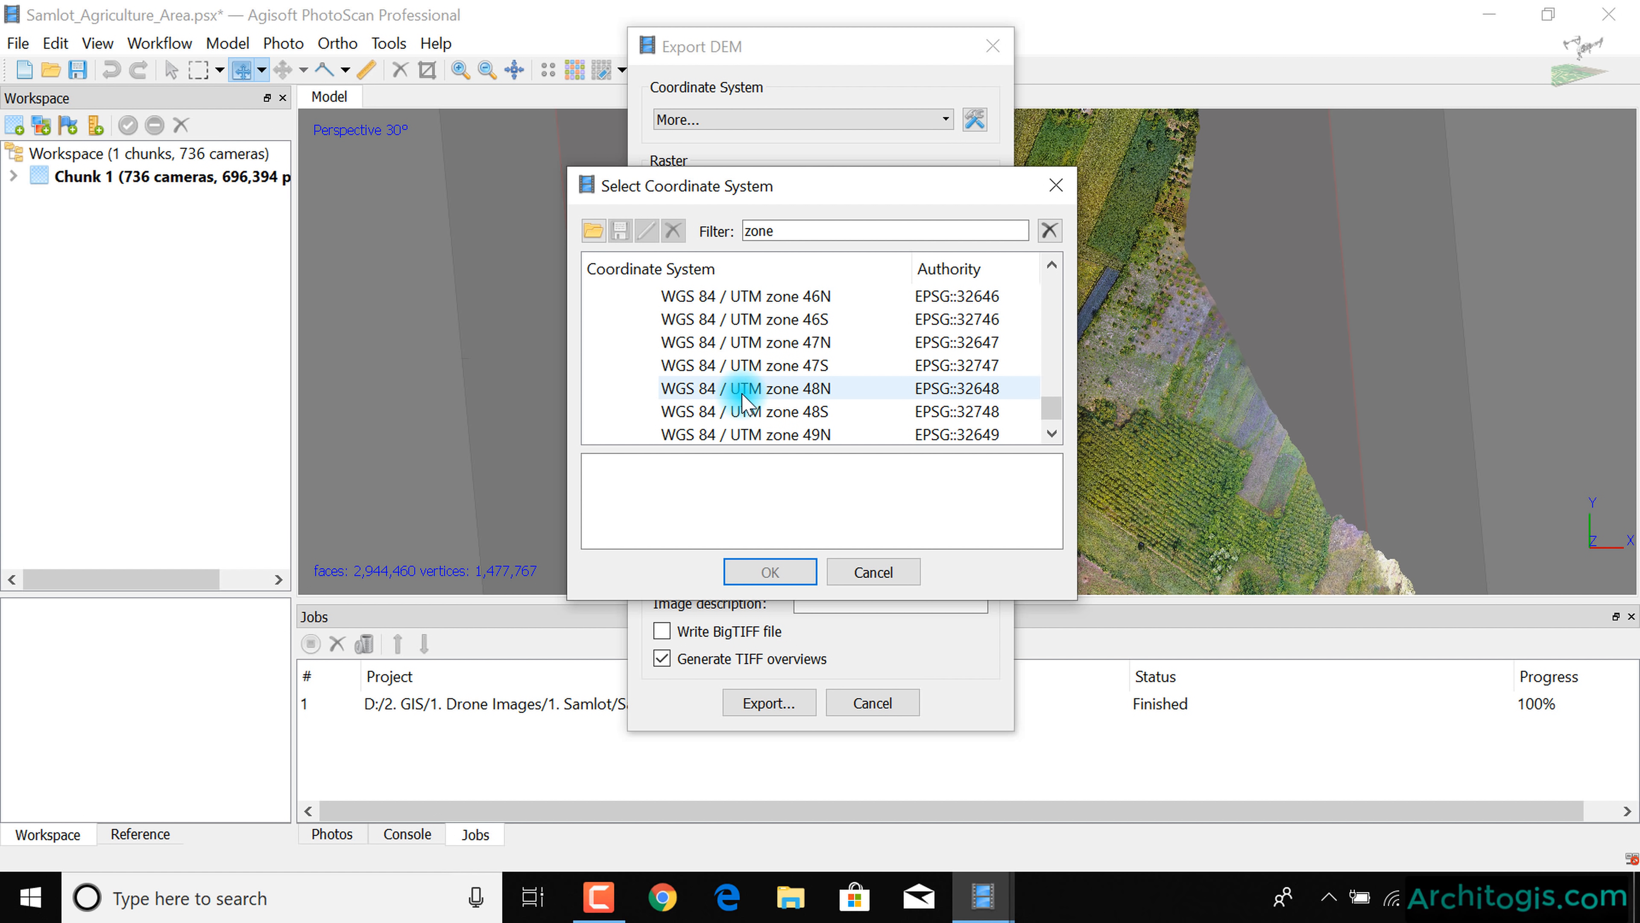
left_click(743, 391)
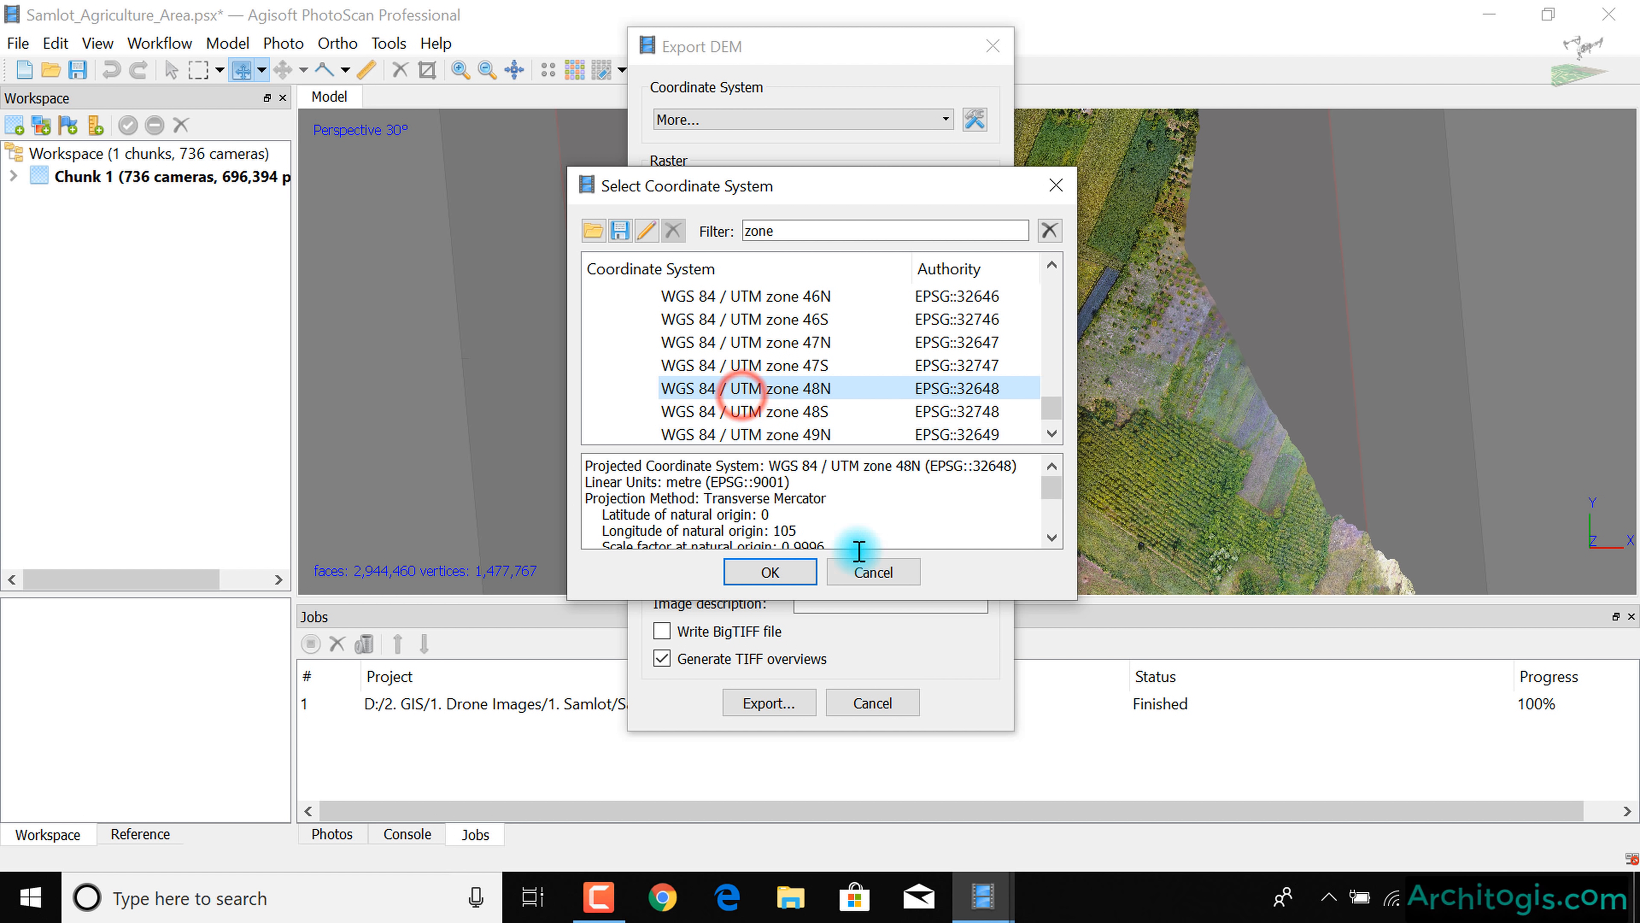
left_click(775, 571)
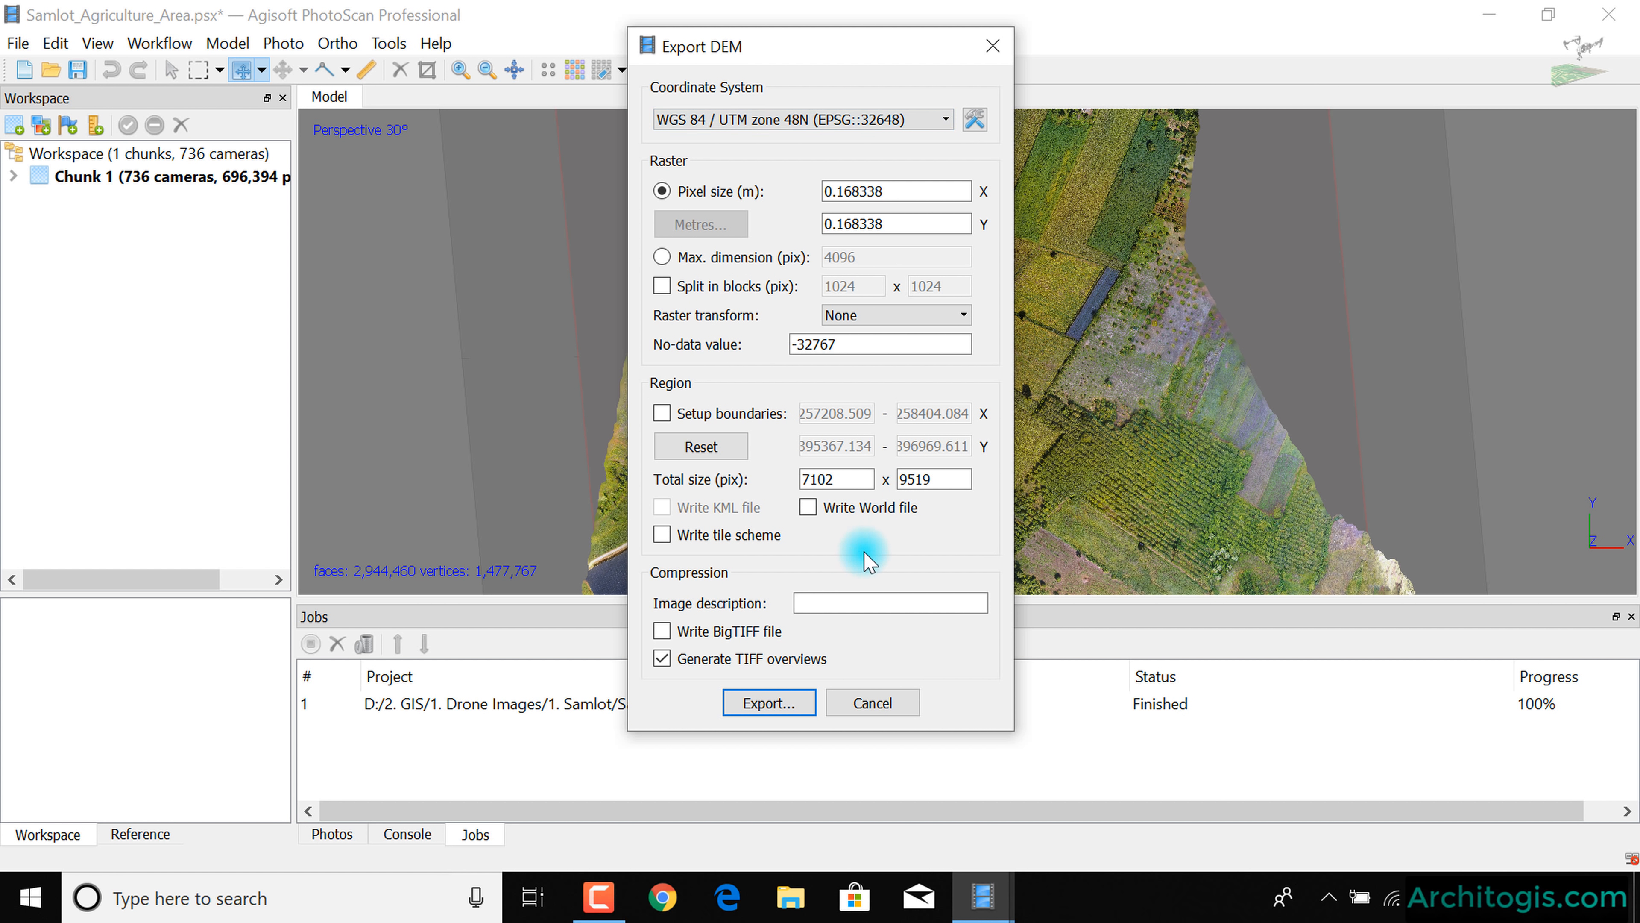
- Export the DEM as a TIFF/GeoTIFF file named Samlot_Agriculture_Area_DEM in the 1. Samlot folder
left_click(769, 702)
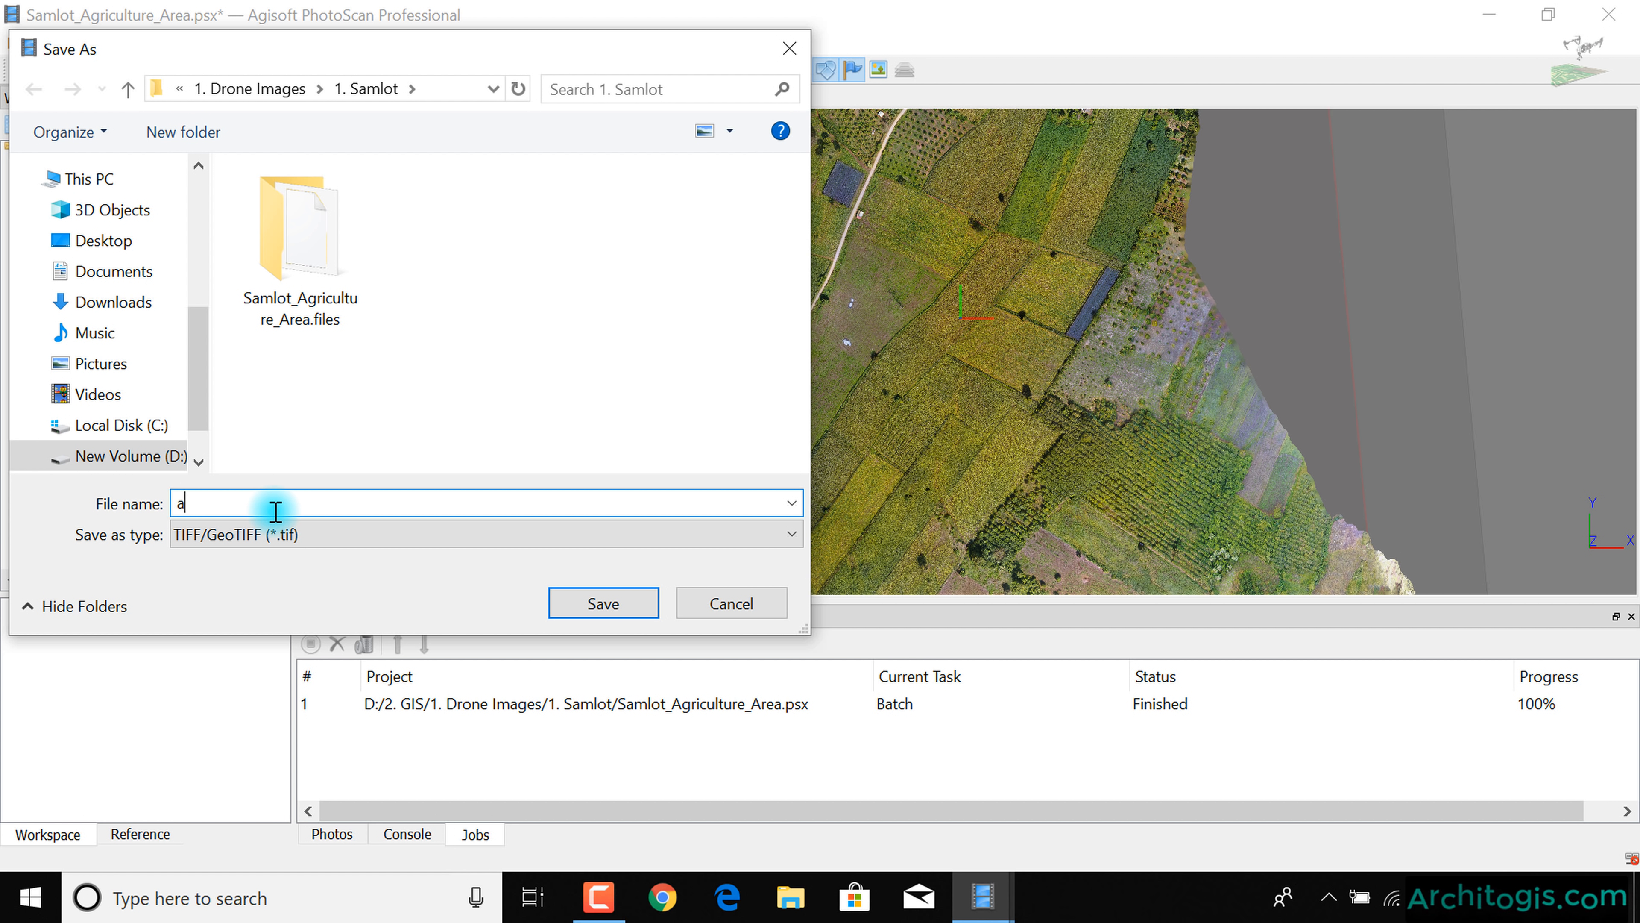
type("A")
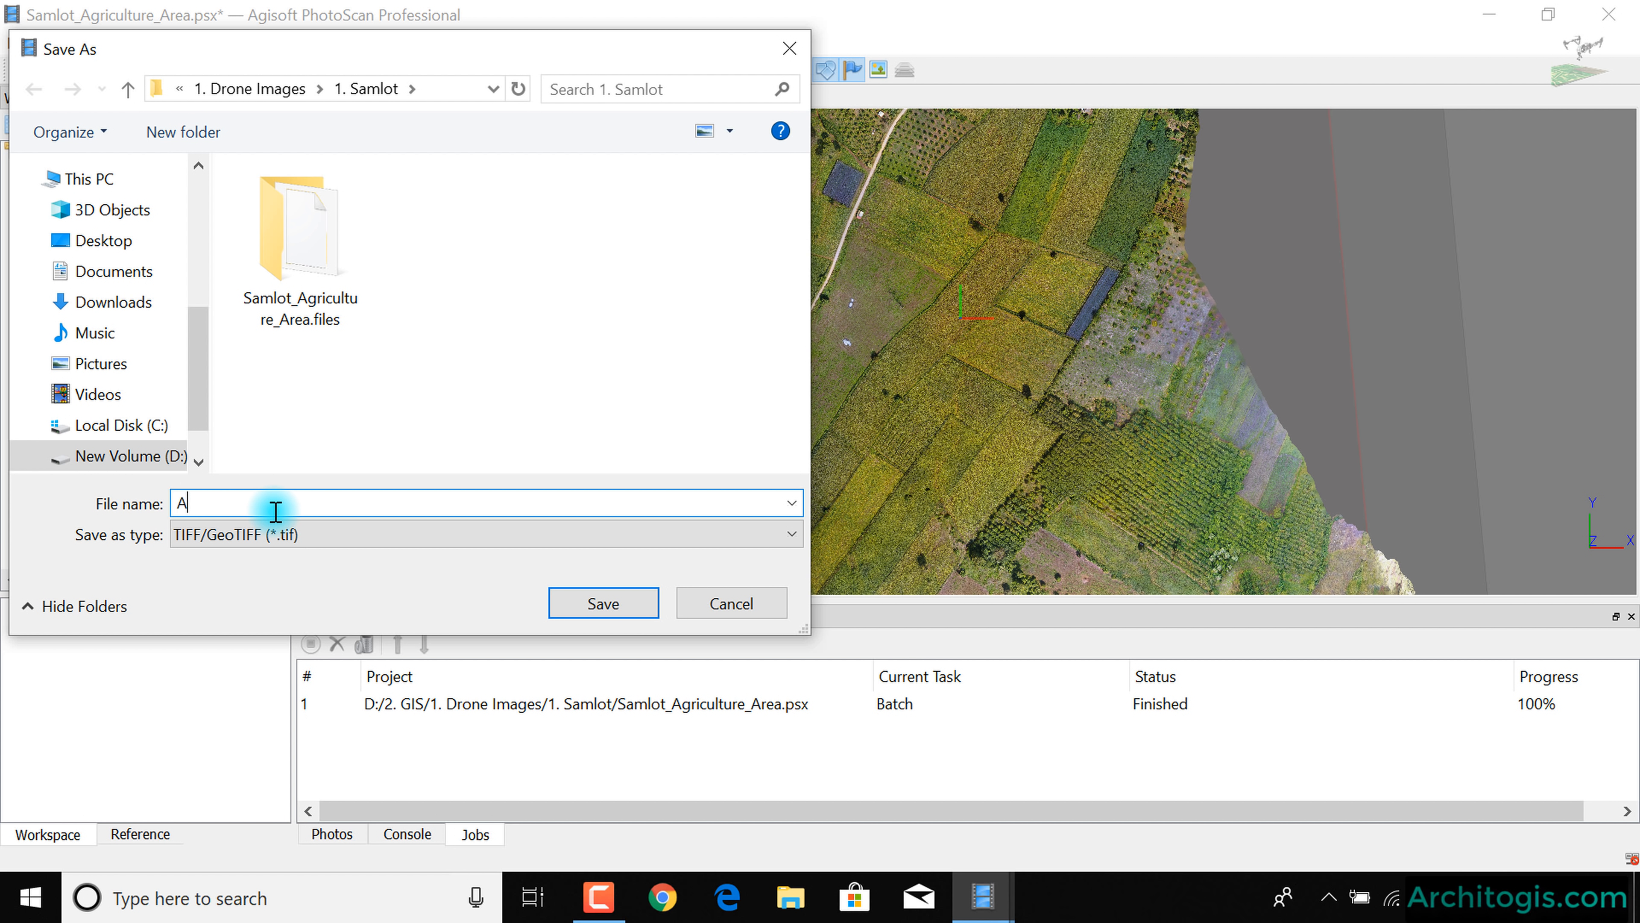
key("BackSpace")
type("Samlot_Agriculture_Are")
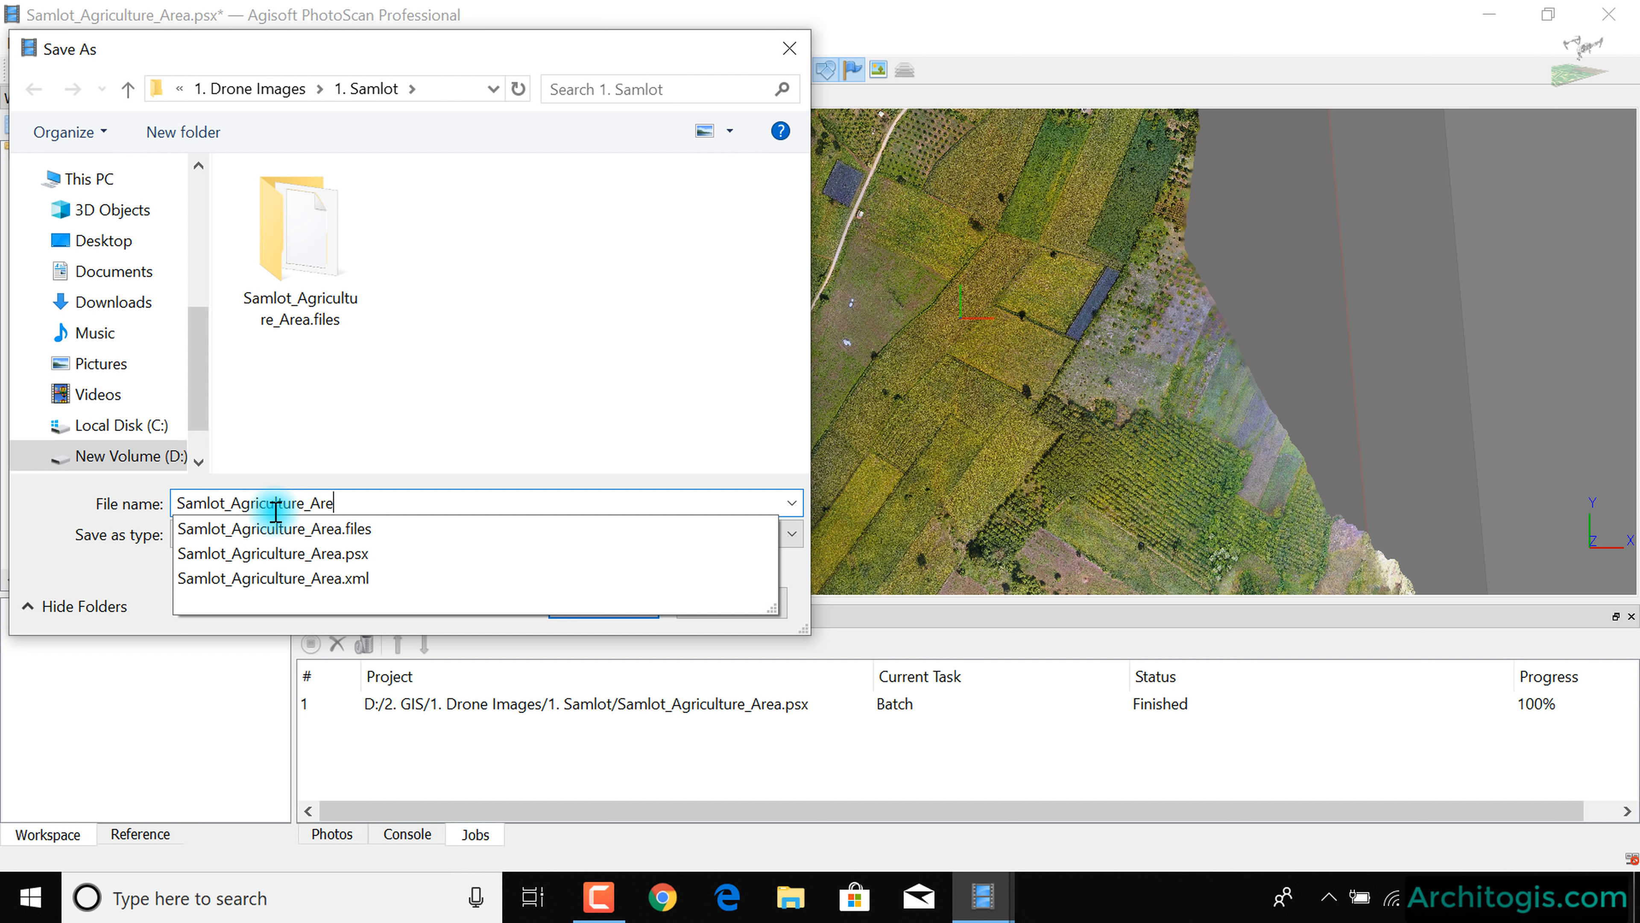
type("_DEM")
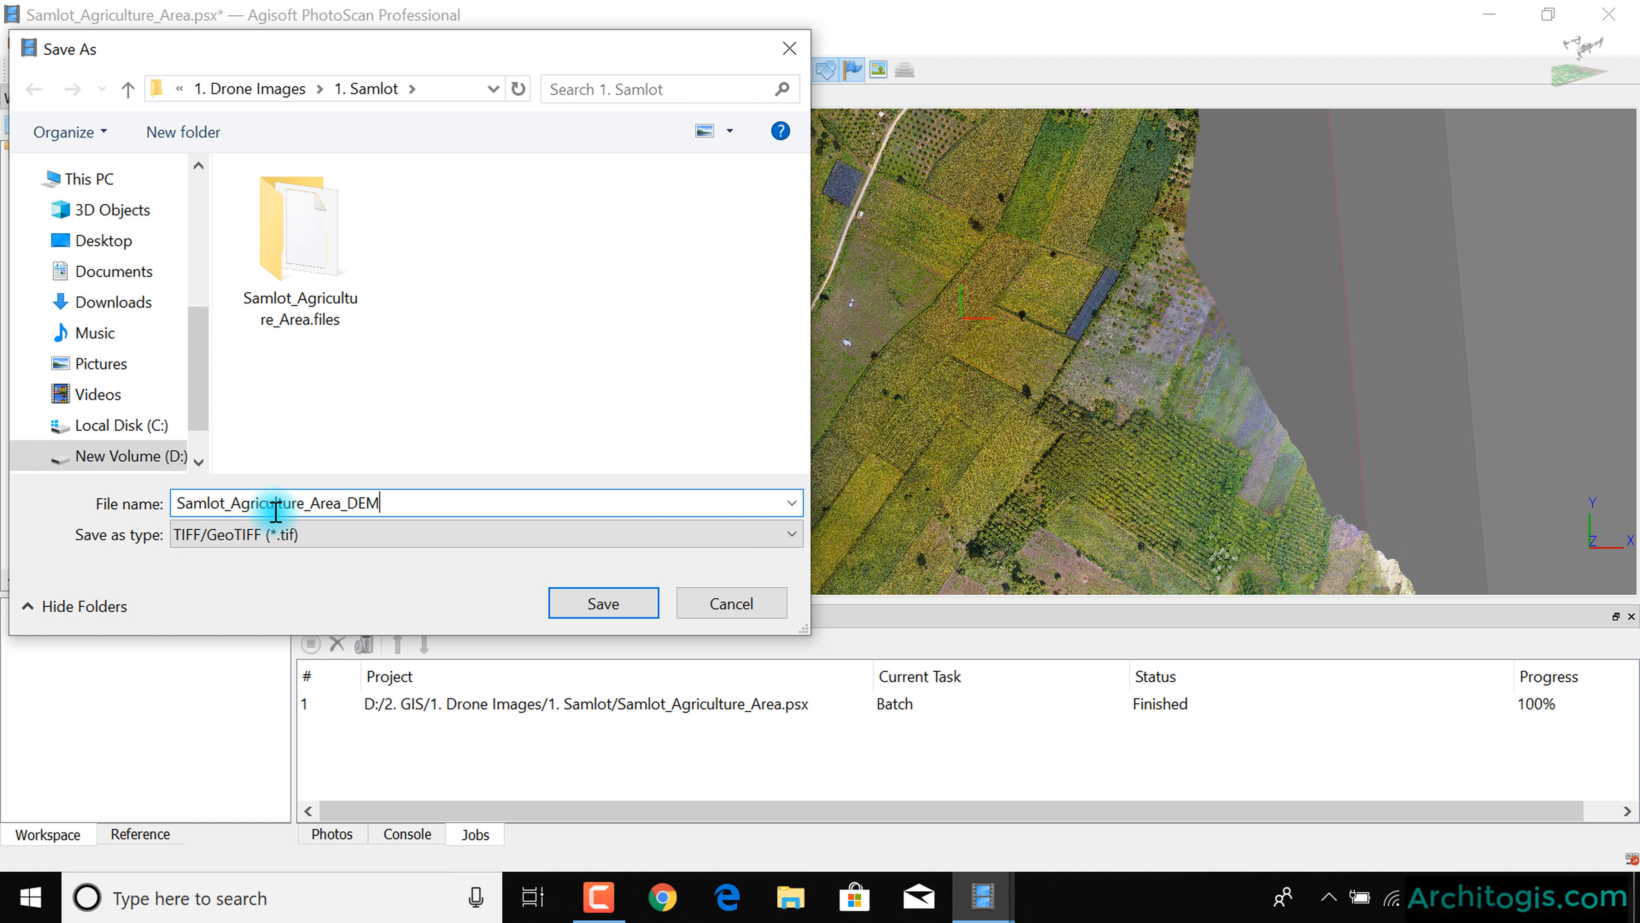
left_click(603, 602)
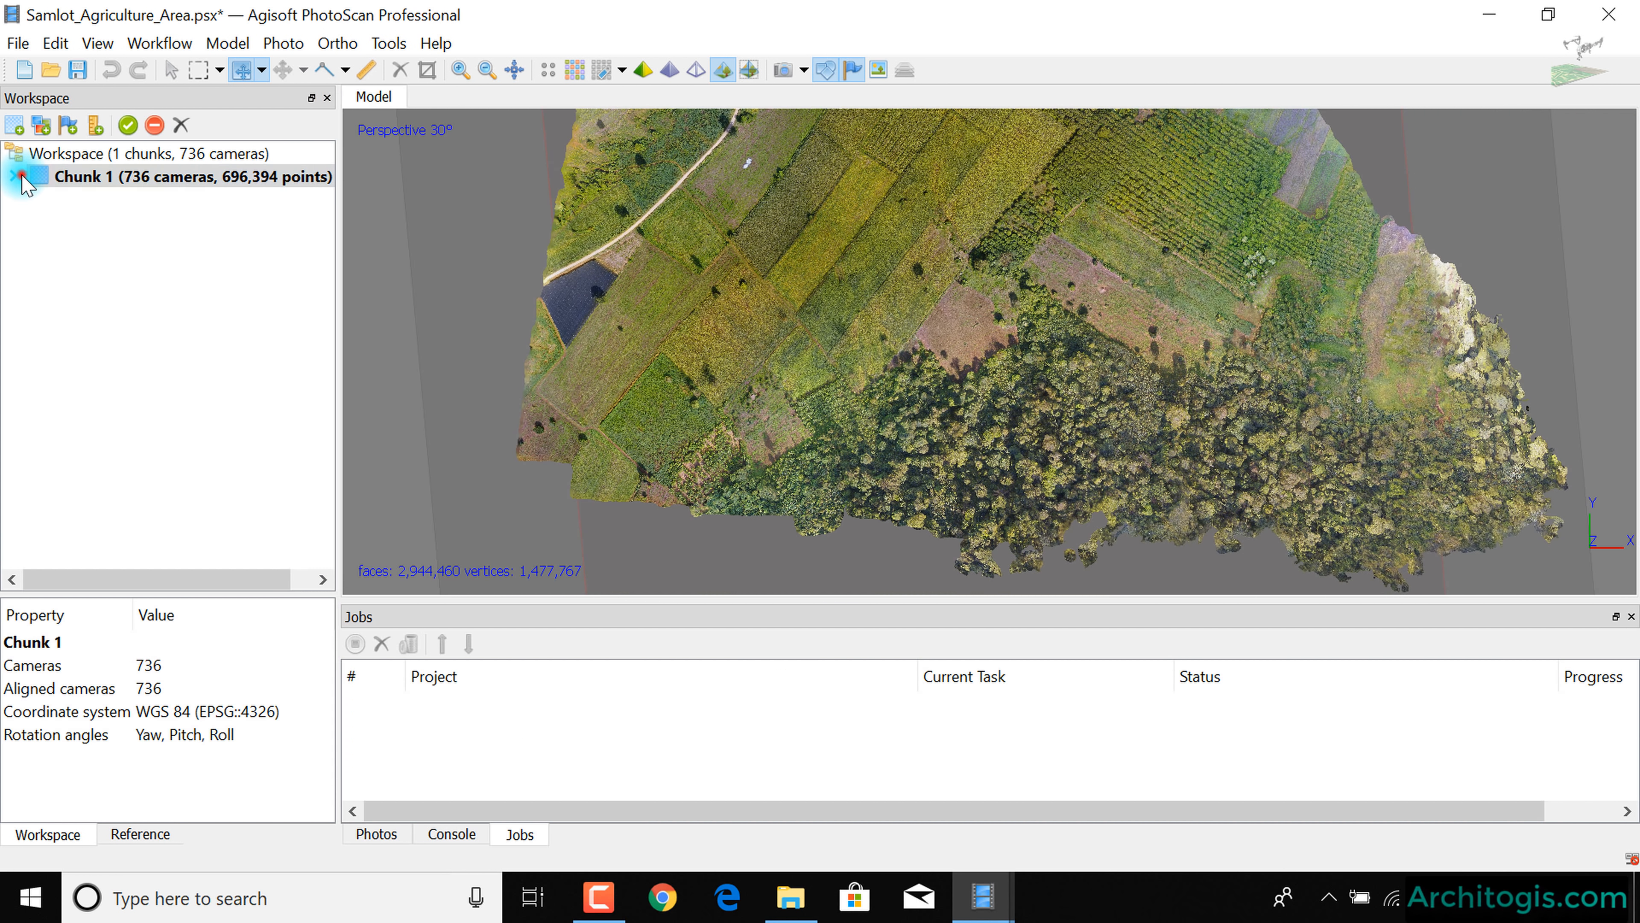
- Set up a JPEG/TIFF/PNG export of Chunk 1's orthomosaic in WGS 84 / UTM zone 48N (EPSG::32648), keeping the white background
left_click(13, 176)
left_click(174, 338)
right_click(195, 342)
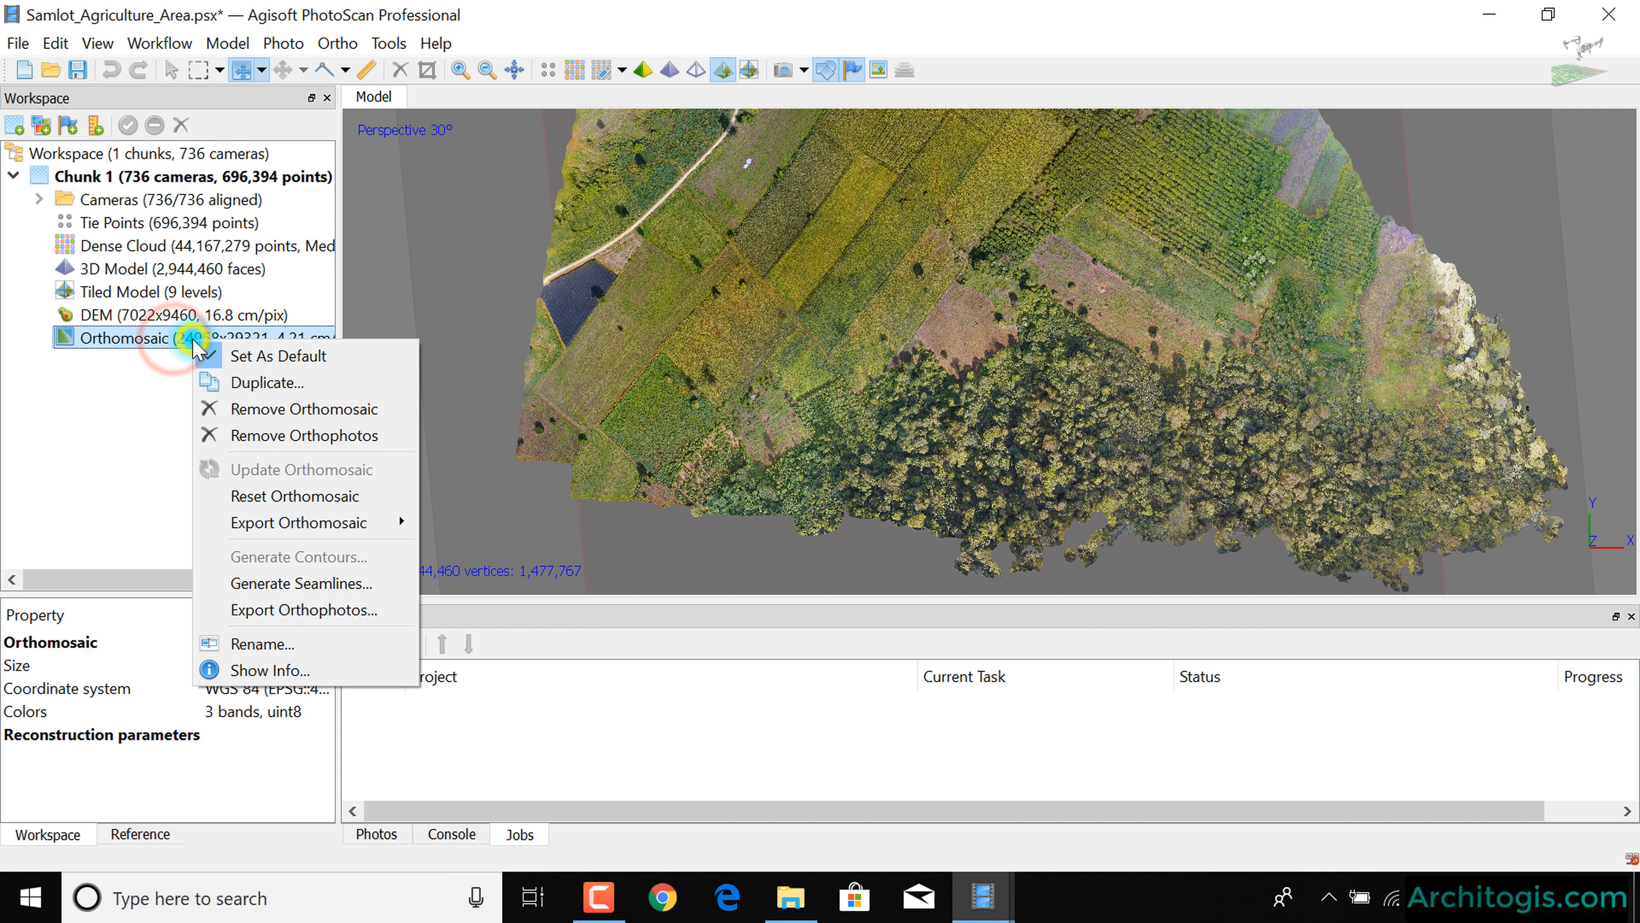
mouse_move(360, 529)
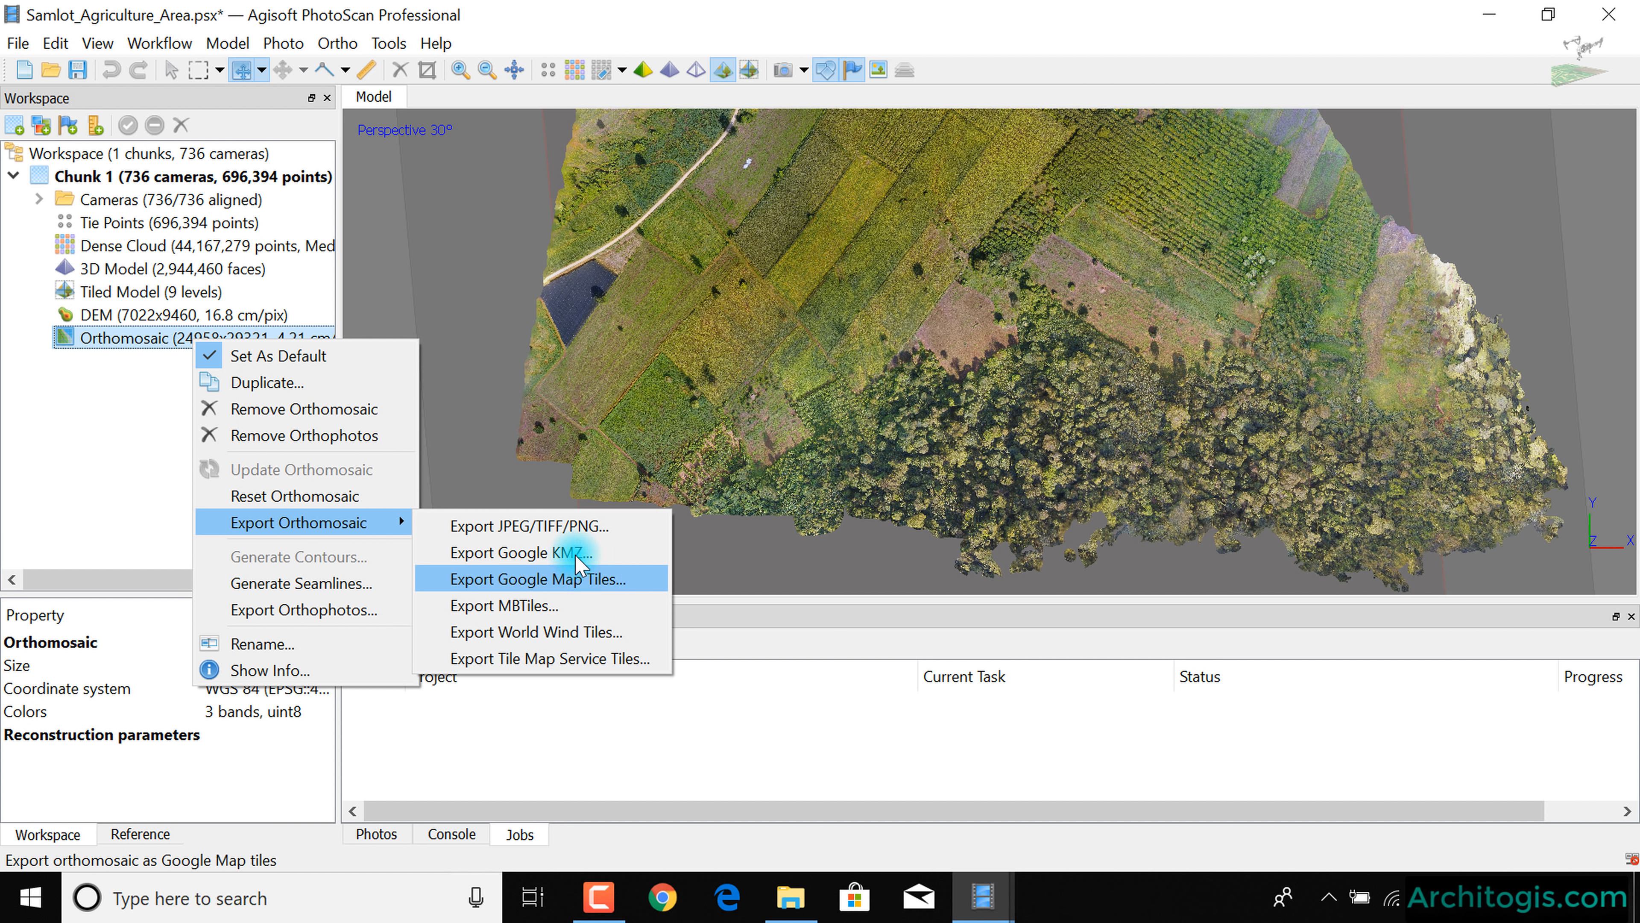
left_click(572, 531)
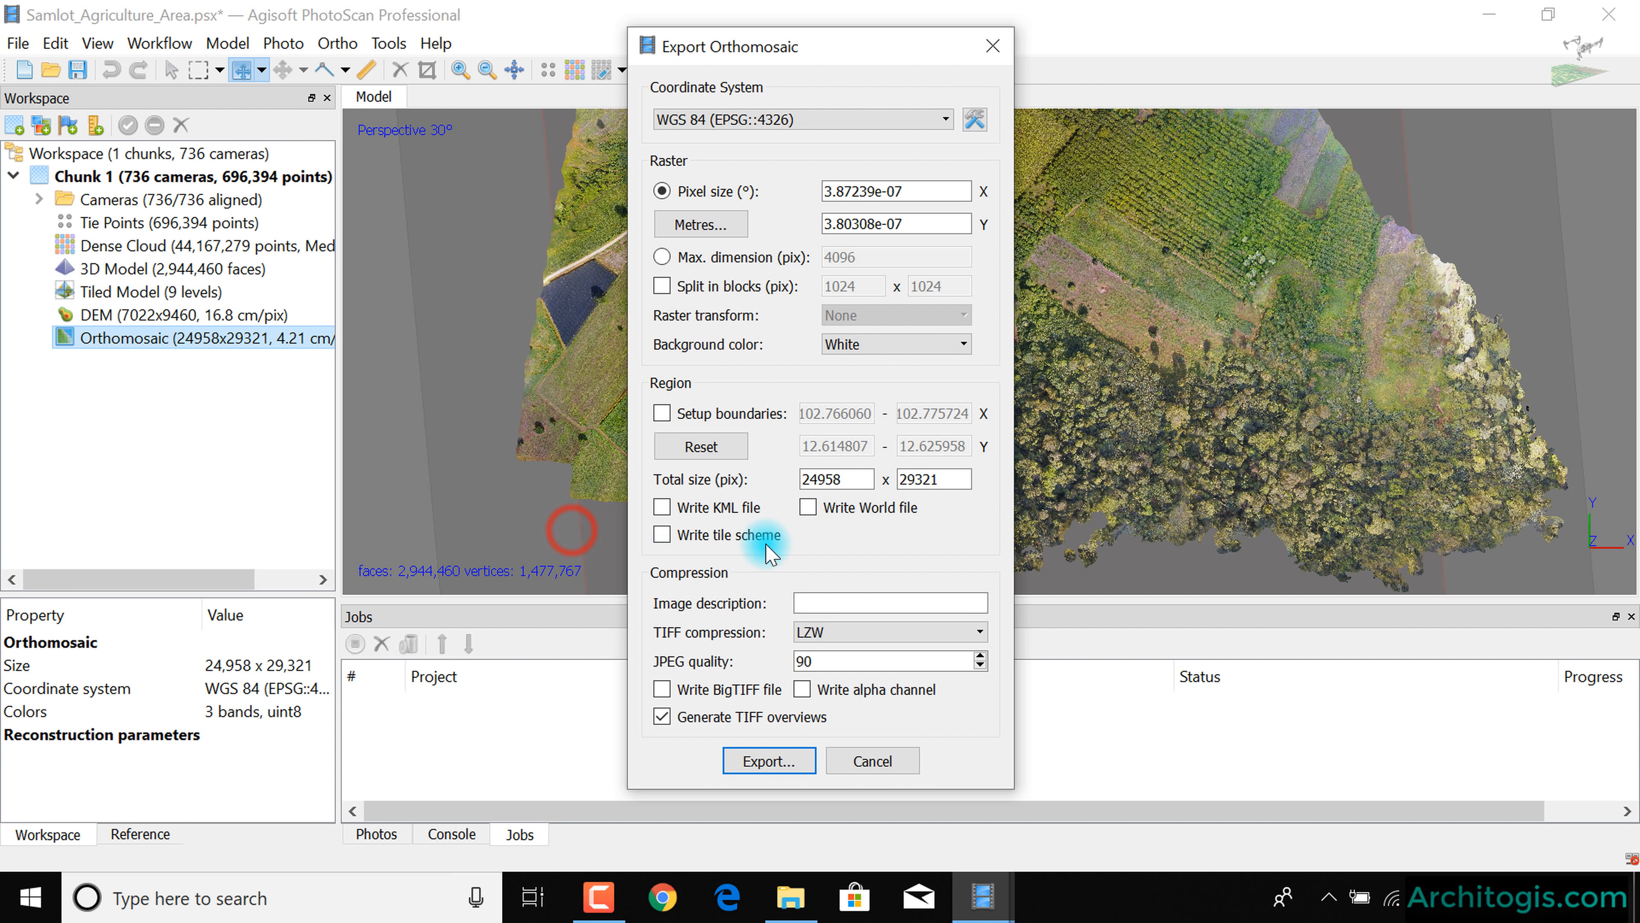
left_click(812, 117)
left_click(809, 156)
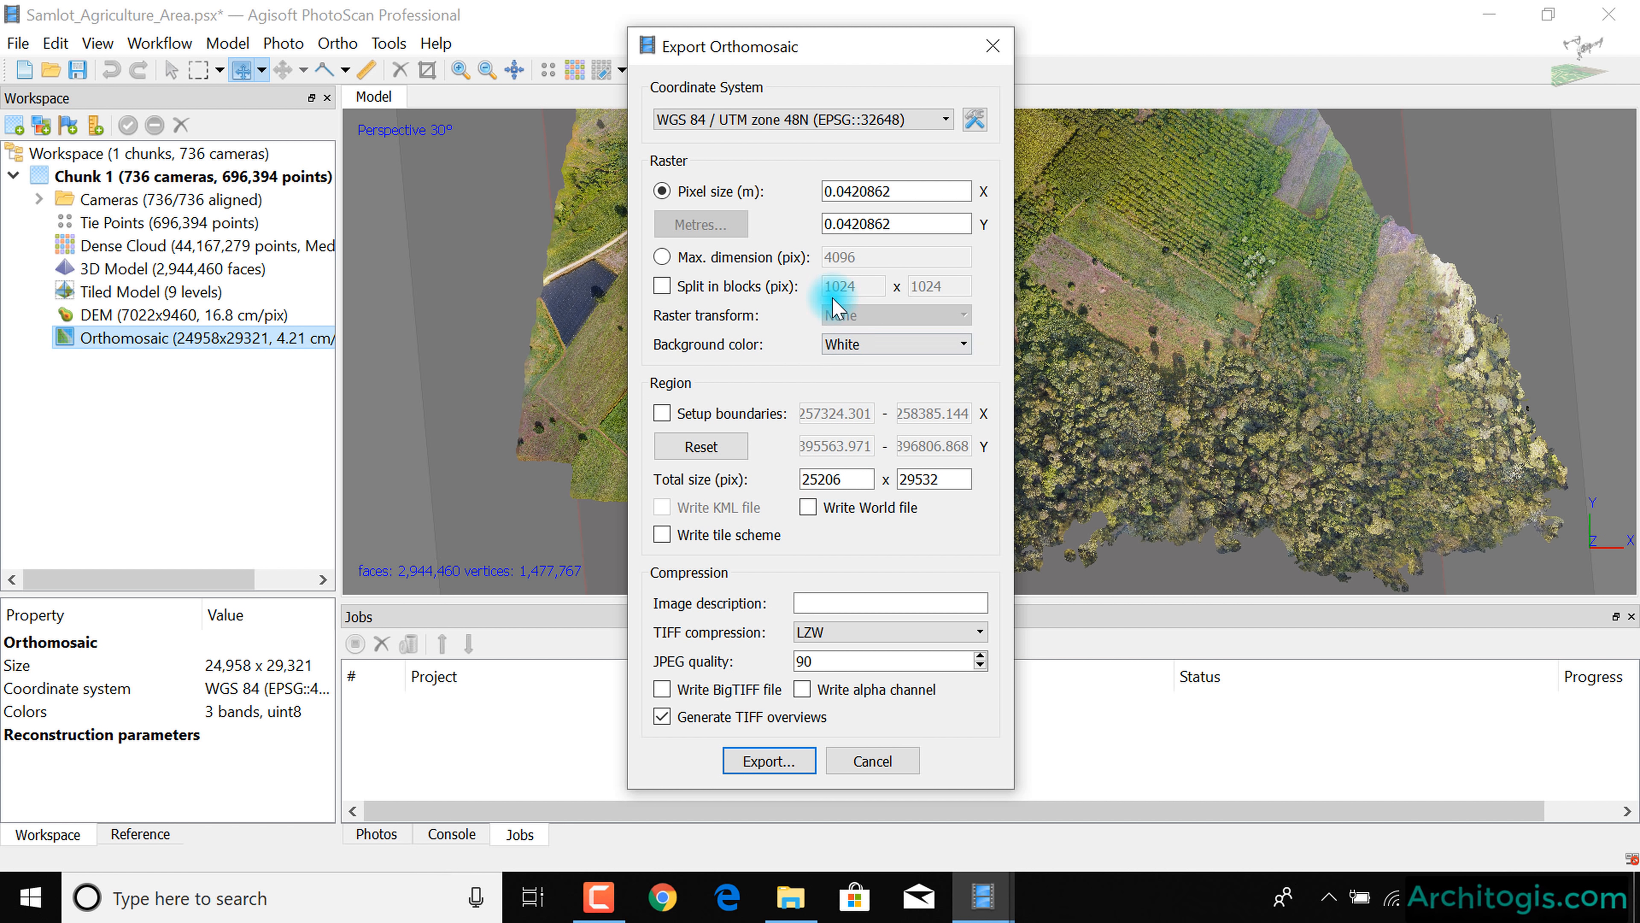
left_click(891, 344)
left_click(891, 349)
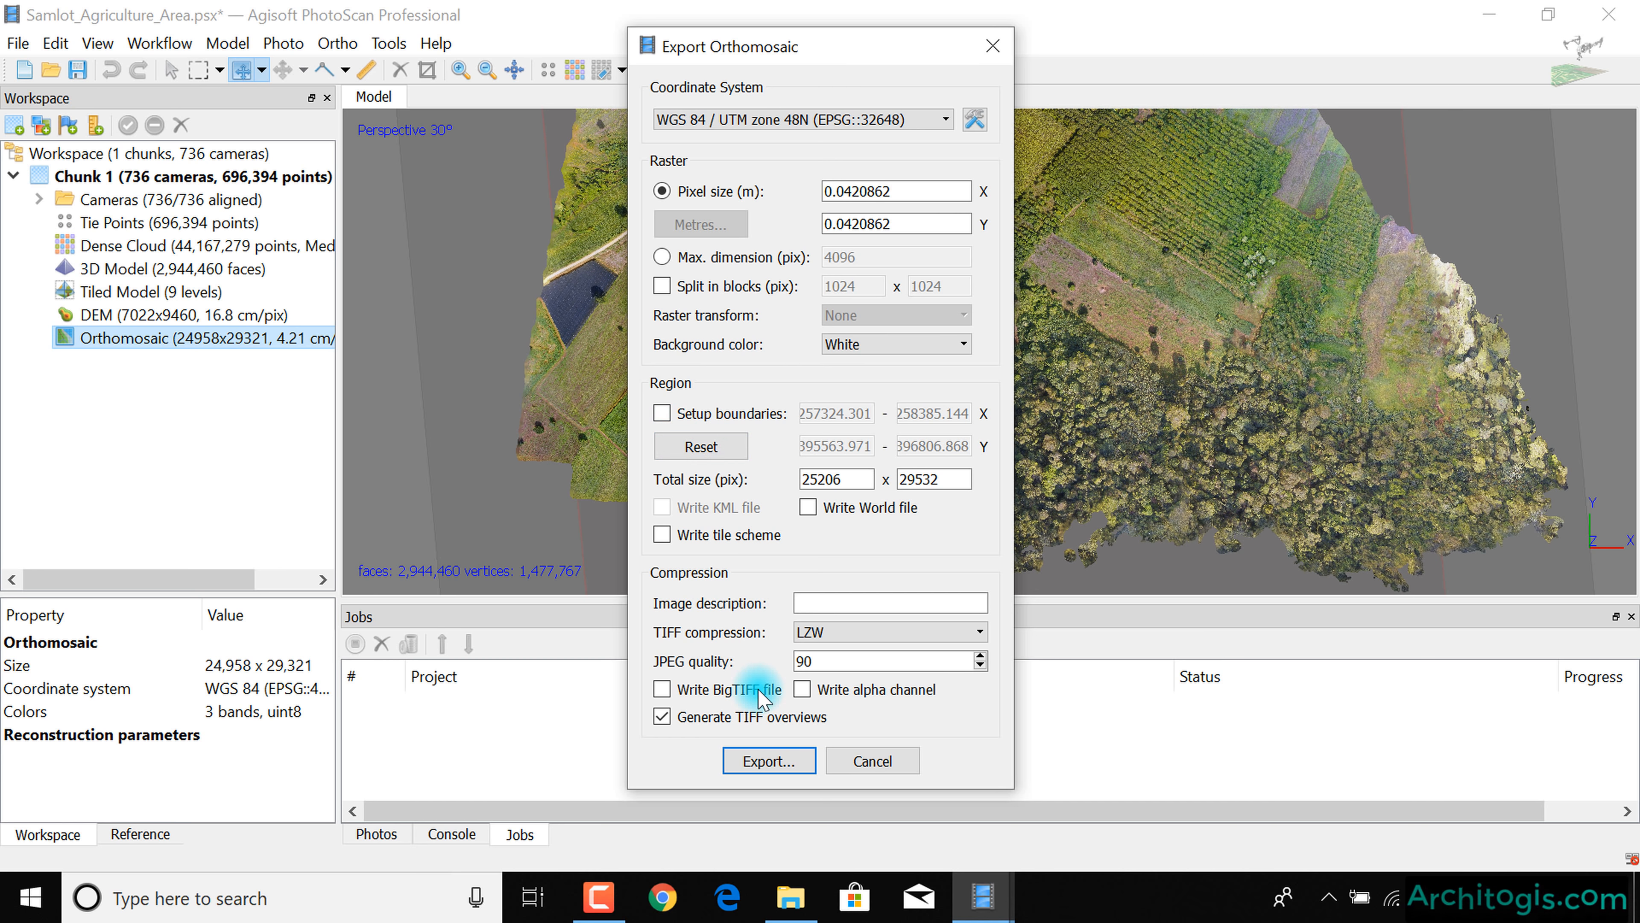
- Export the orthomosaic as a TIFF/GeoTIFF named Samlot_Agriculture_Area into the Orthophoto folder under 1. Drone Images
left_click(783, 763)
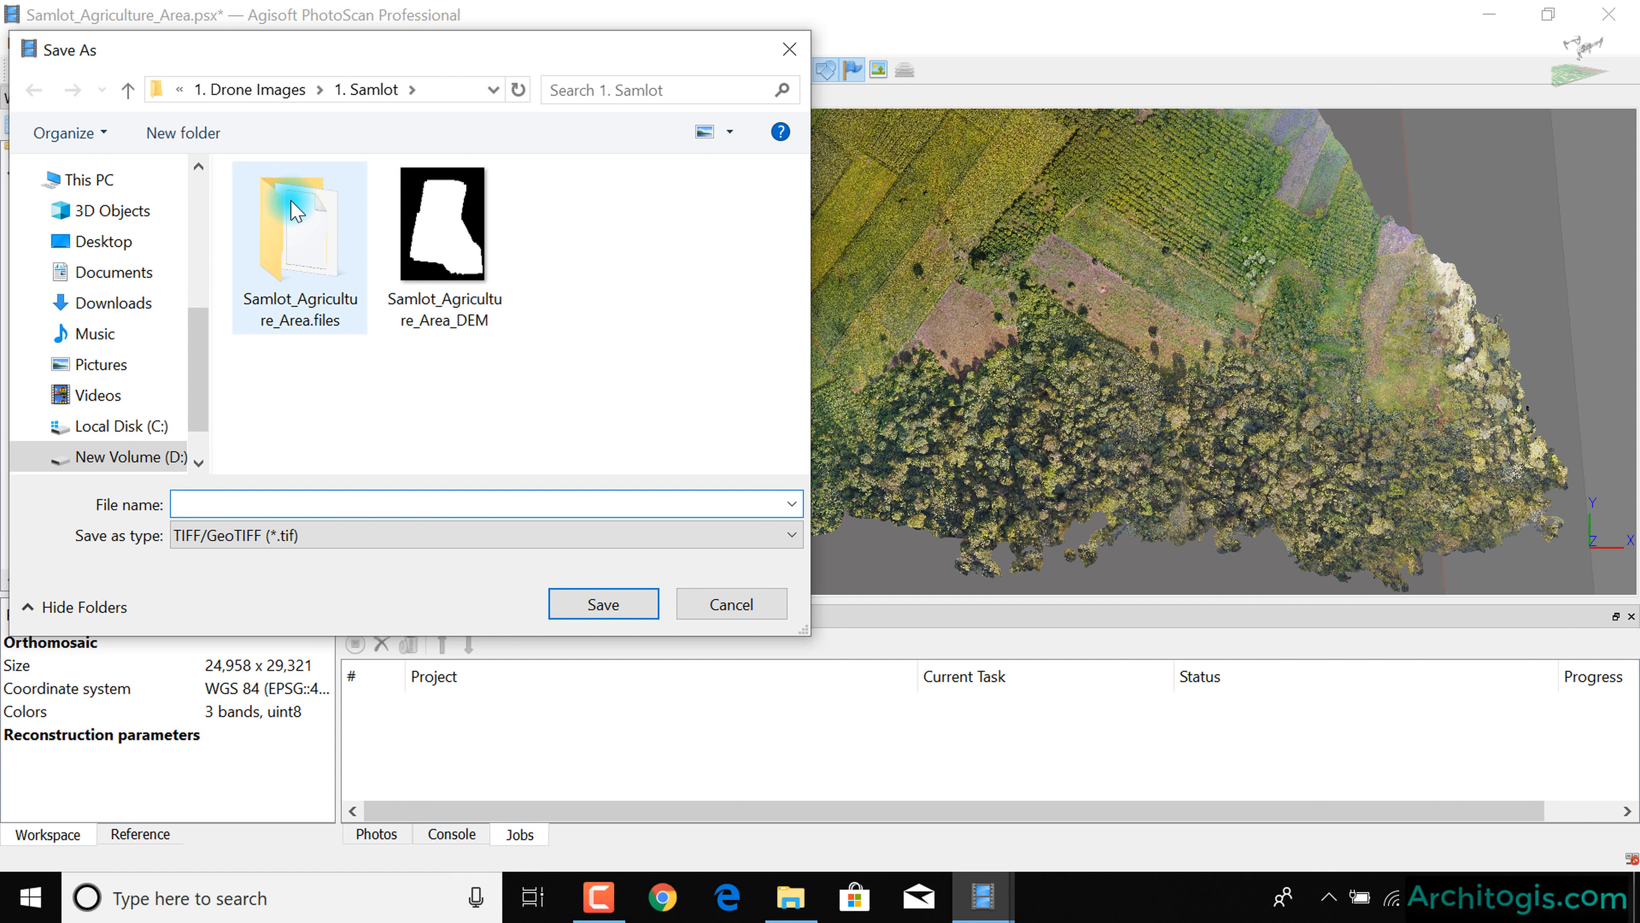
left_click(251, 90)
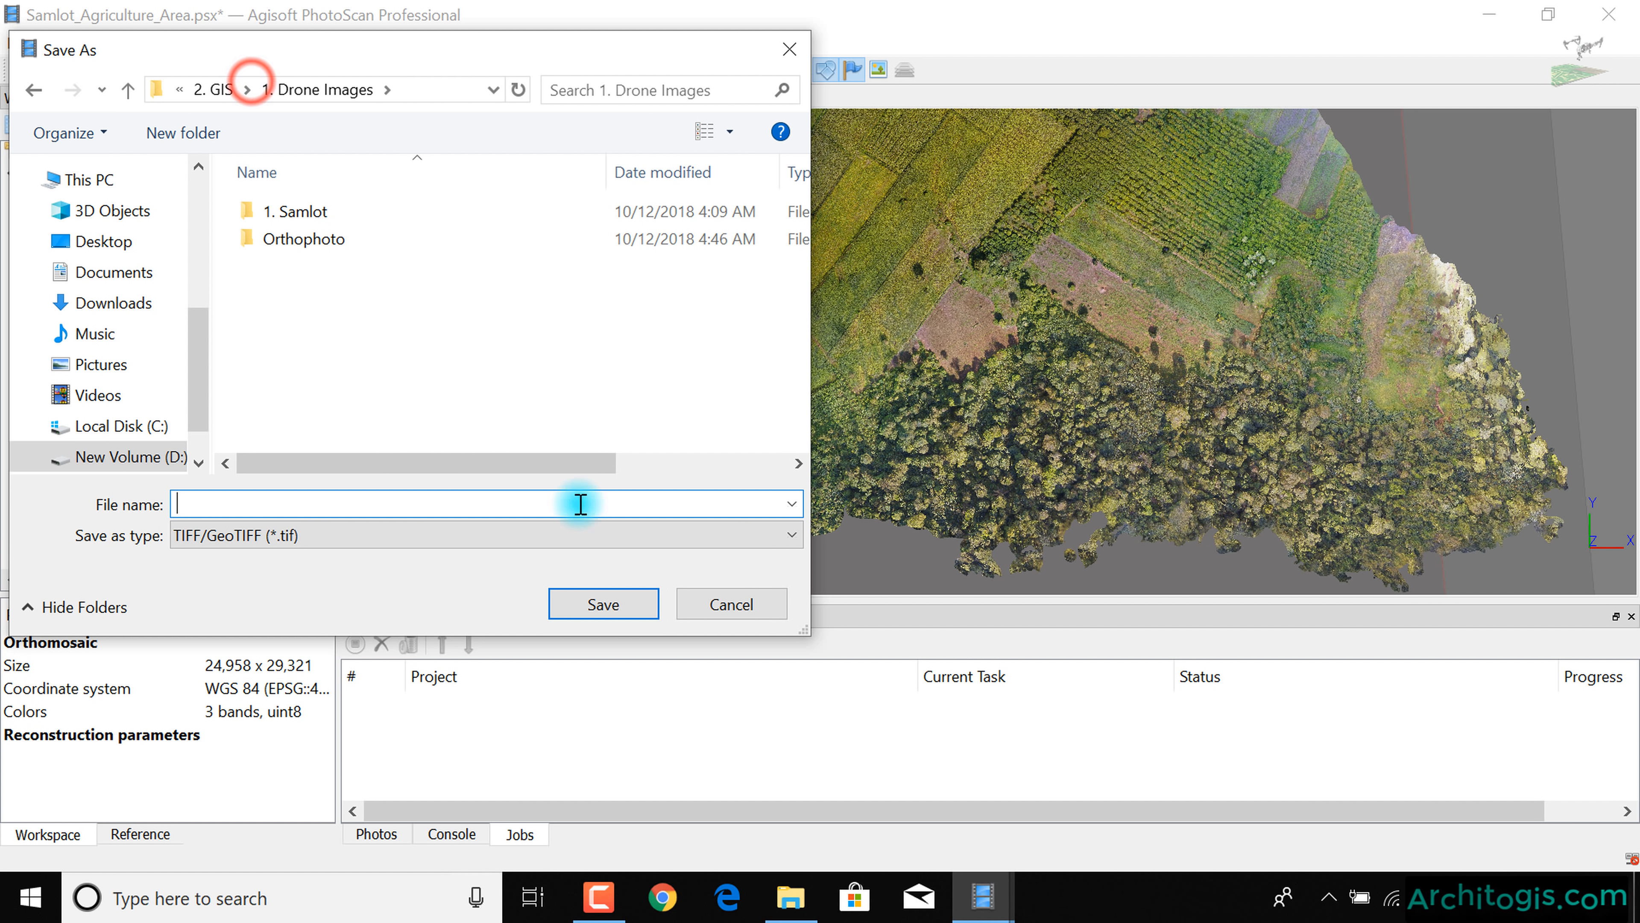
left_click(319, 241)
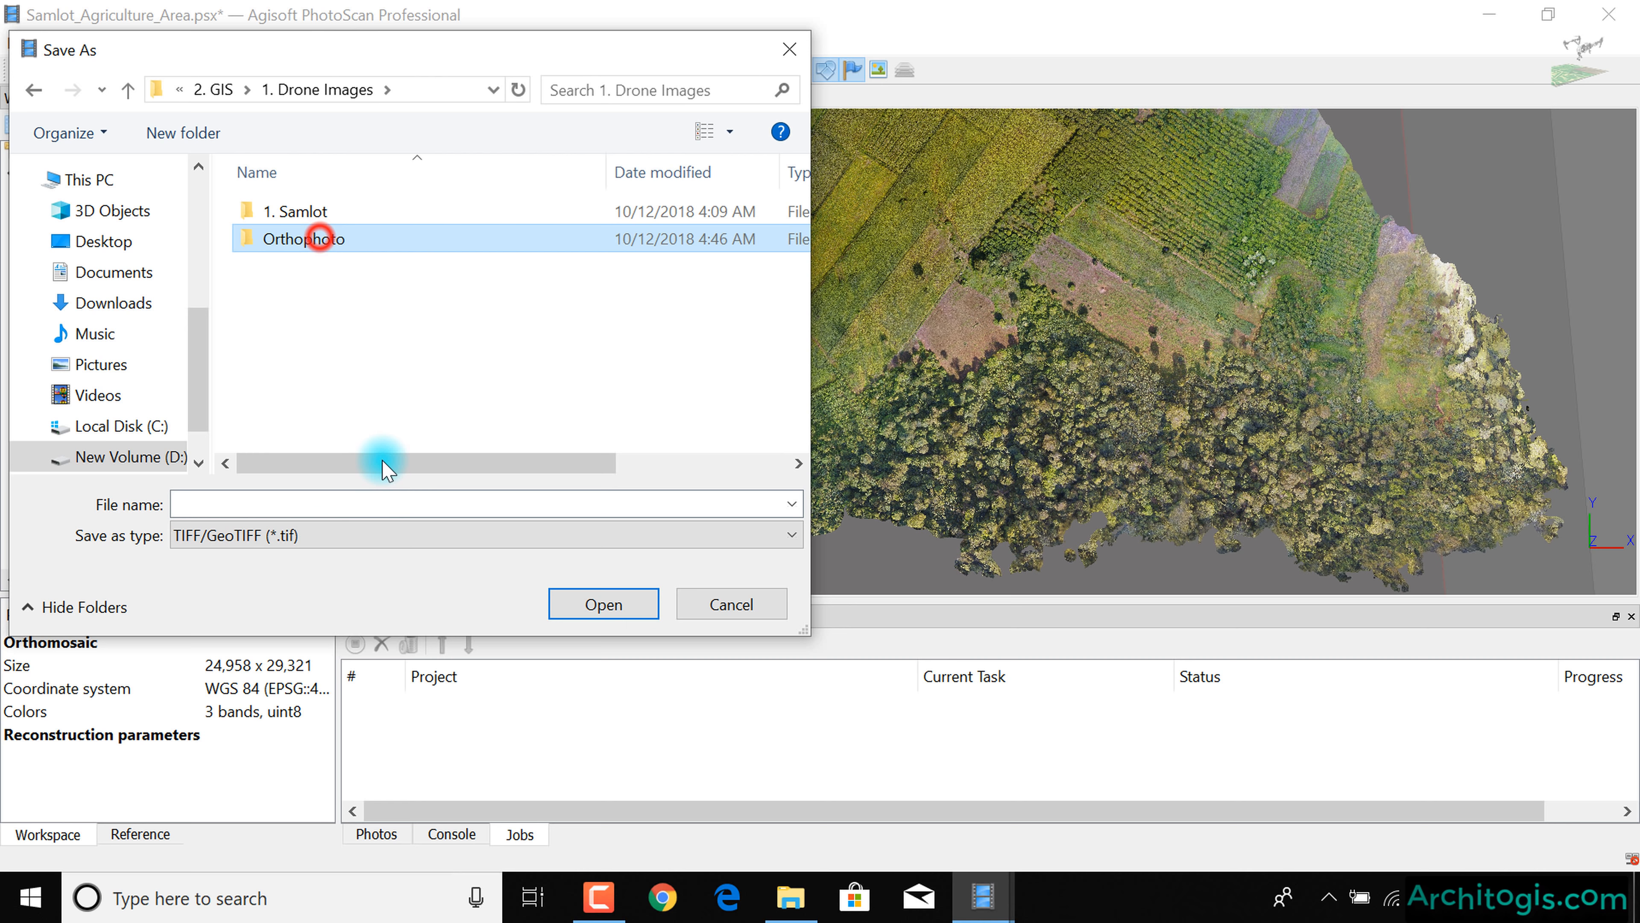
left_click(321, 501)
type("D")
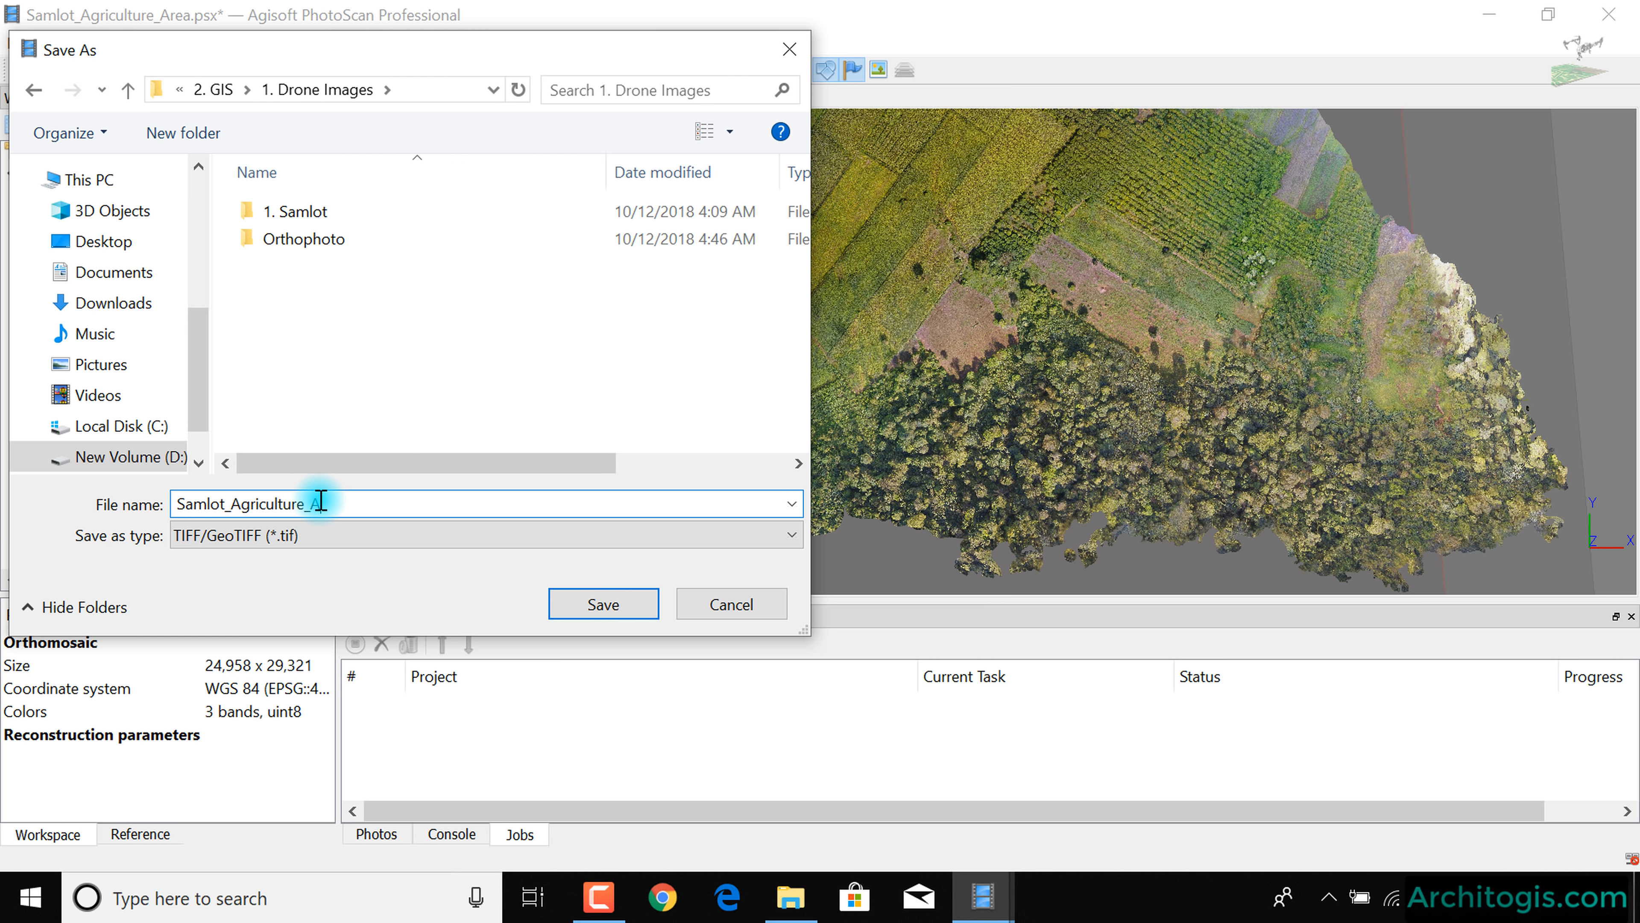
left_click(330, 255)
double_click(331, 252)
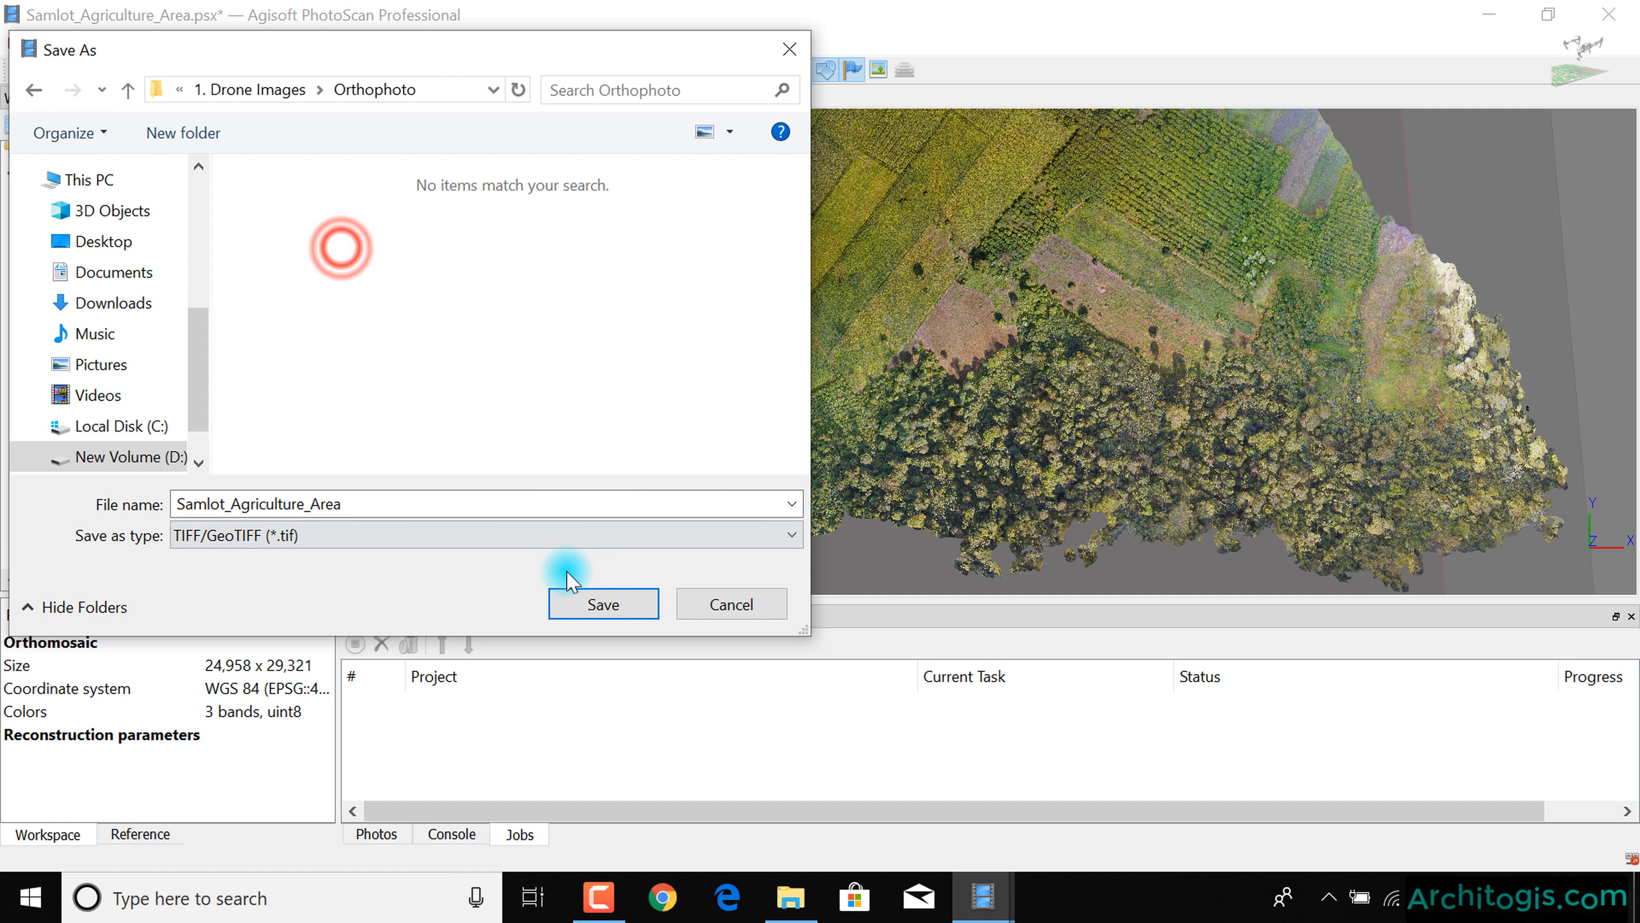
left_click(594, 604)
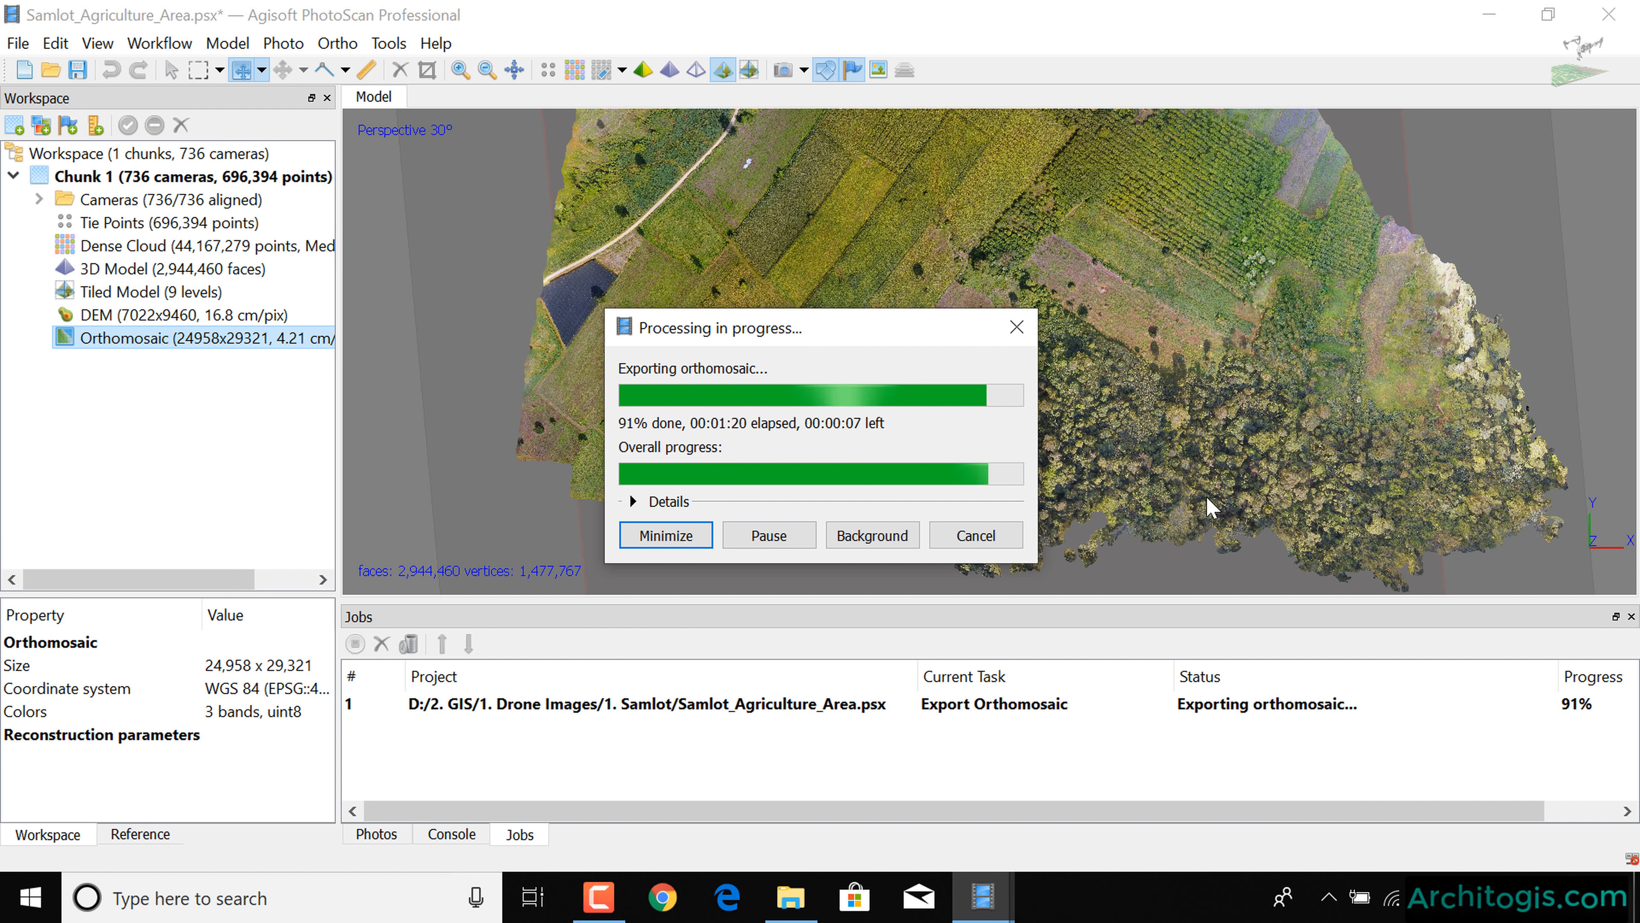
left_click(1207, 499)
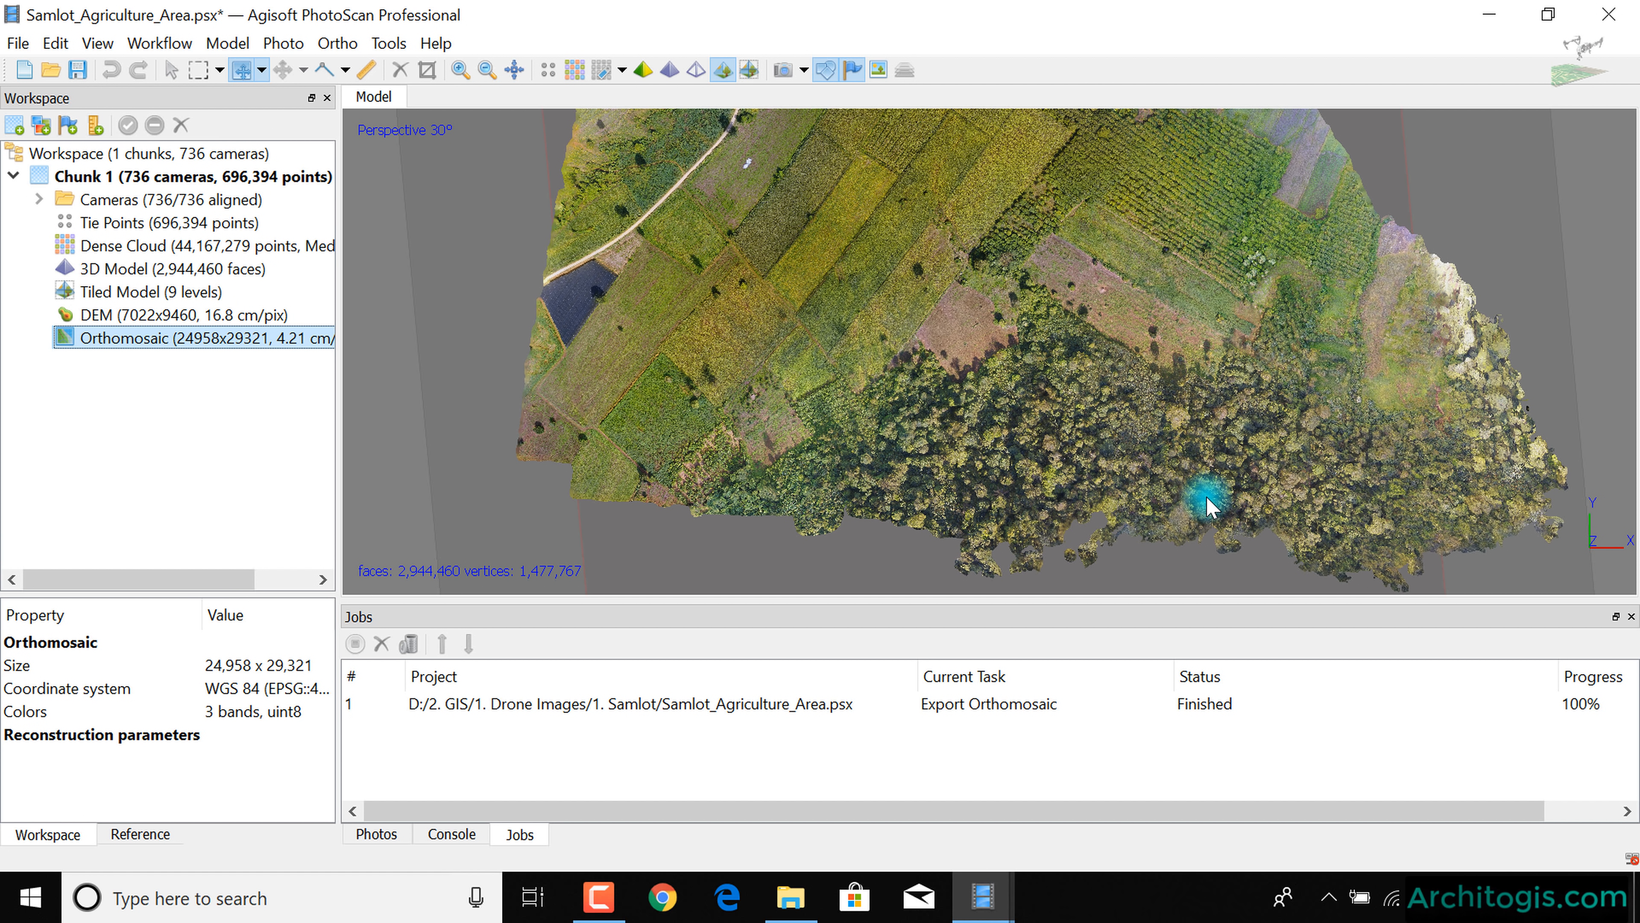
- Refresh the desktop and check the exported orthomosaic file in the Orthophoto folder in File Explorer
left_click(1634, 885)
right_click(929, 425)
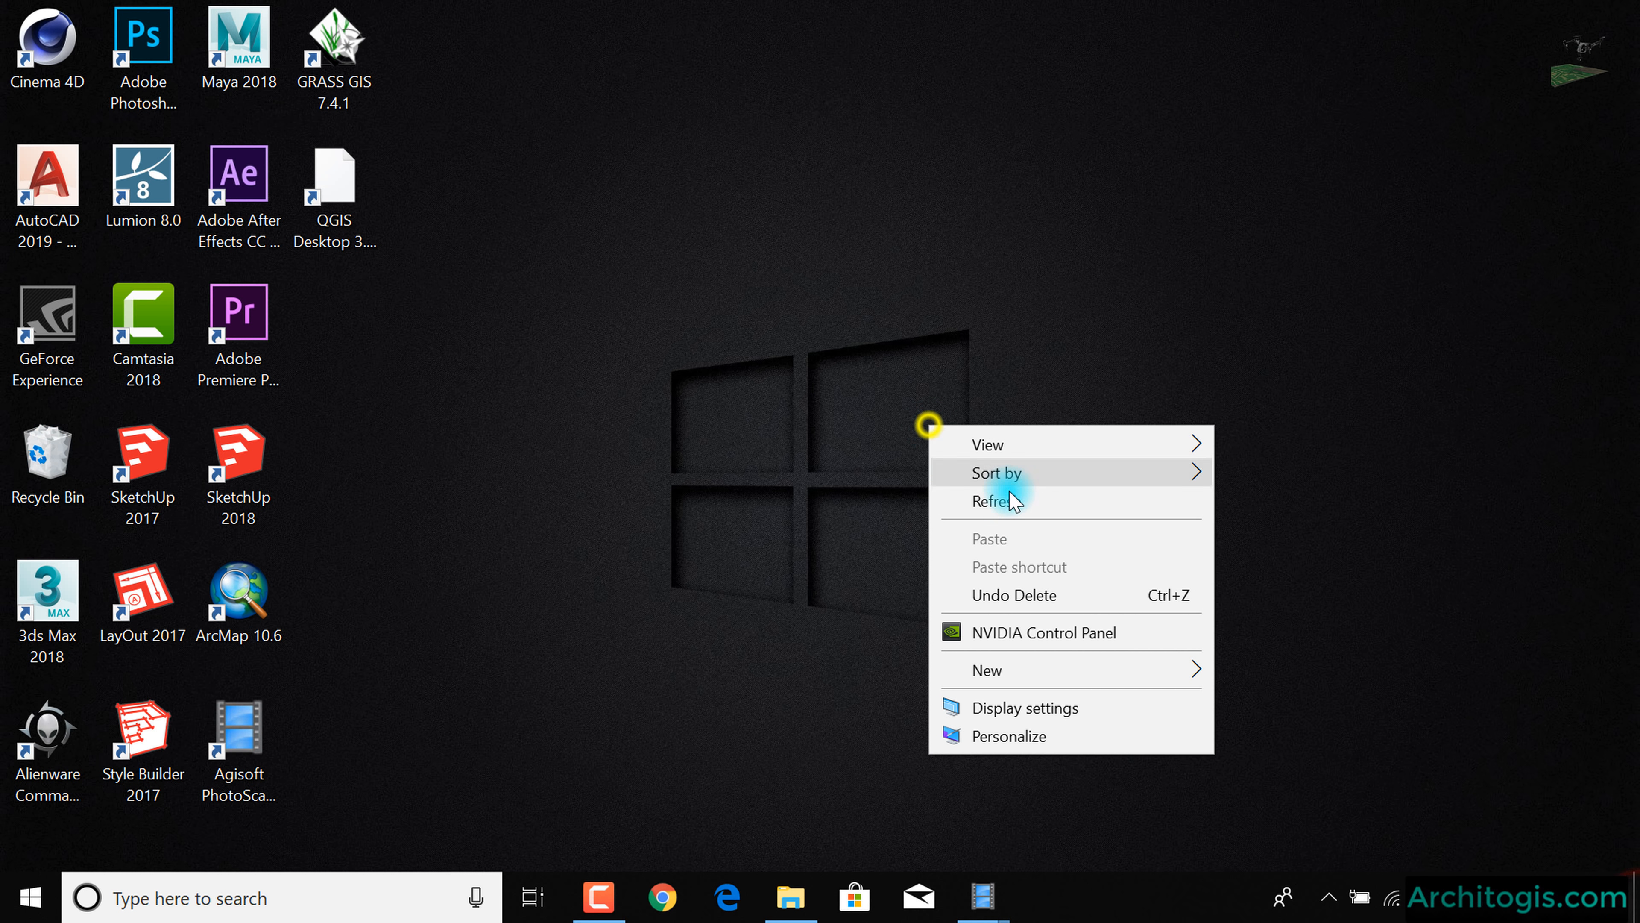
left_click(1011, 512)
left_click(790, 897)
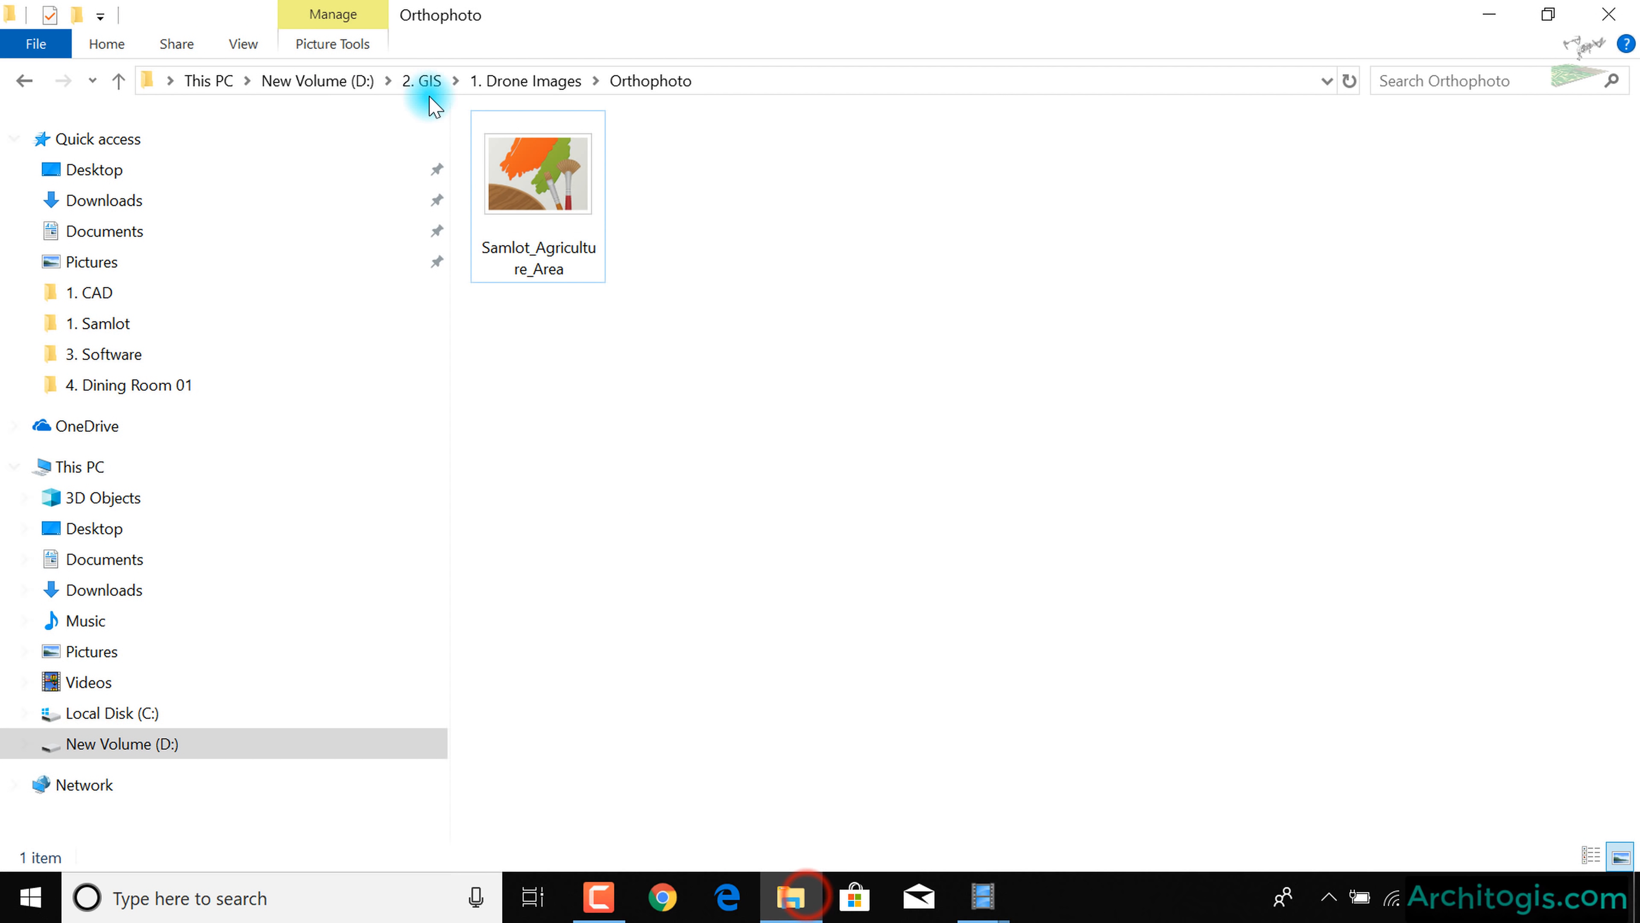
left_click(562, 168)
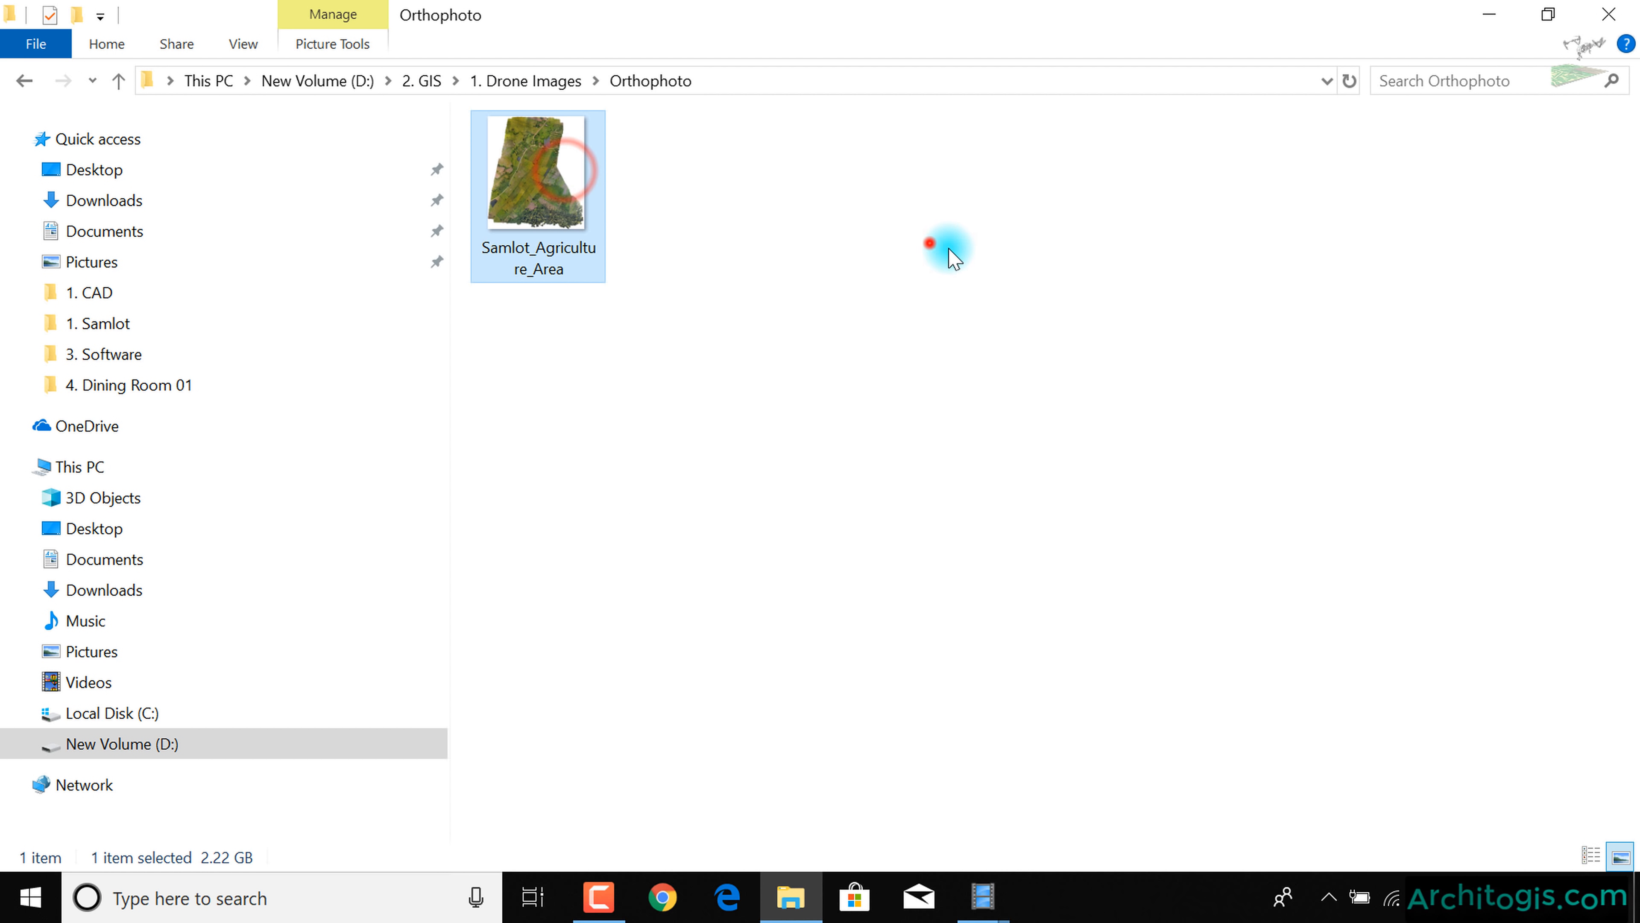
left_click(930, 243)
- Return to the desktop and launch QGIS Desktop 3
left_click(1637, 894)
left_click(396, 423)
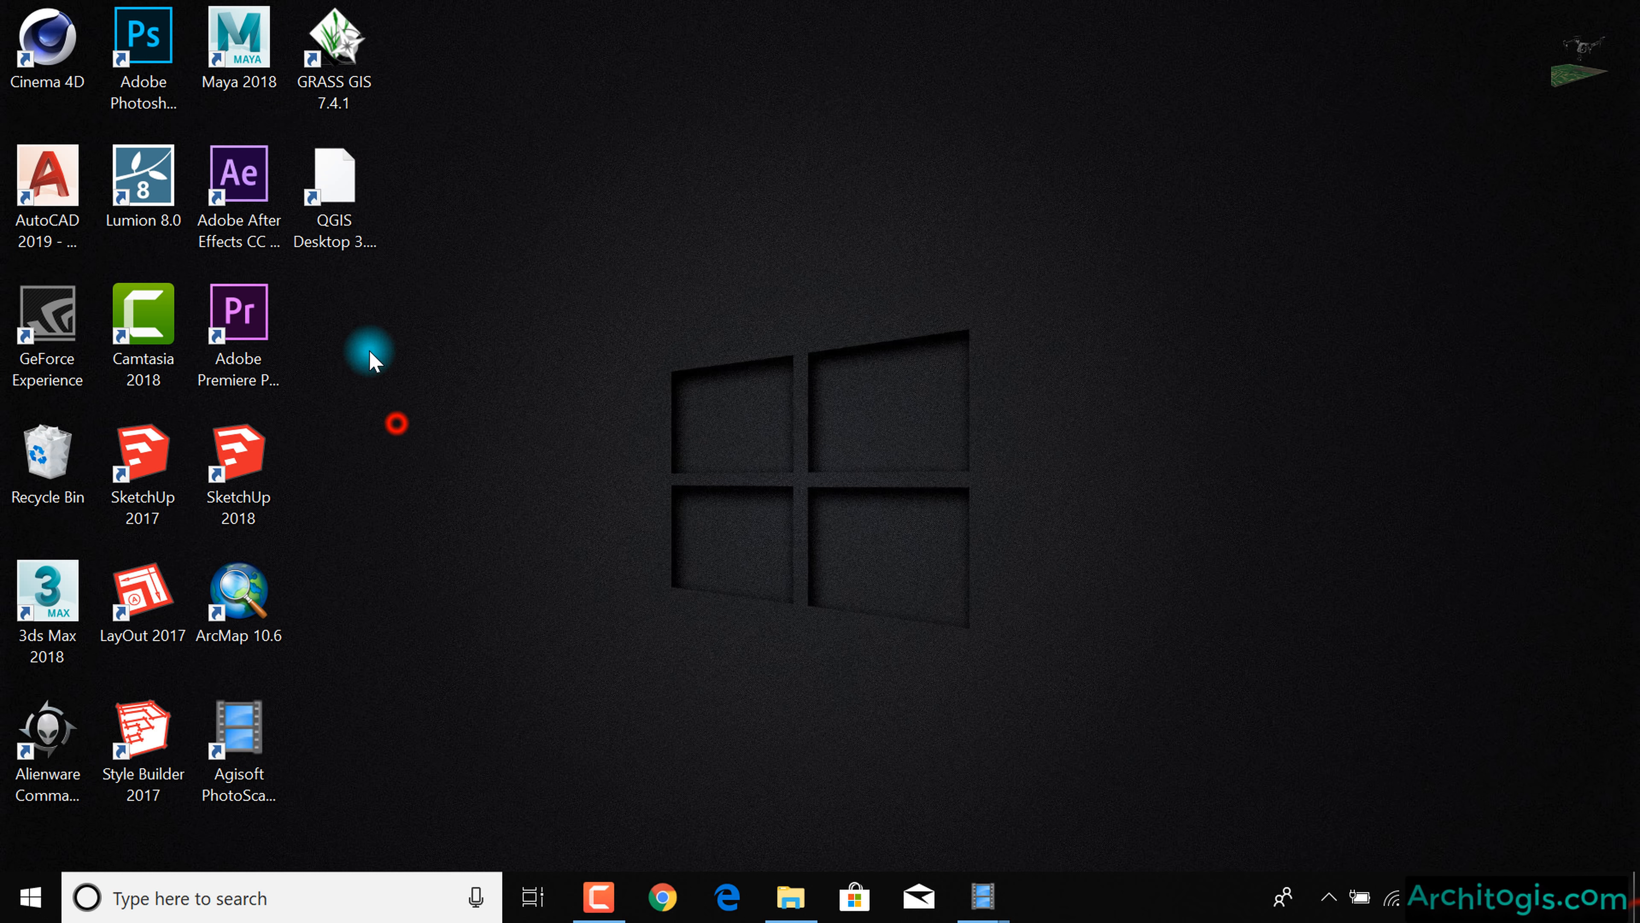
double_click(336, 184)
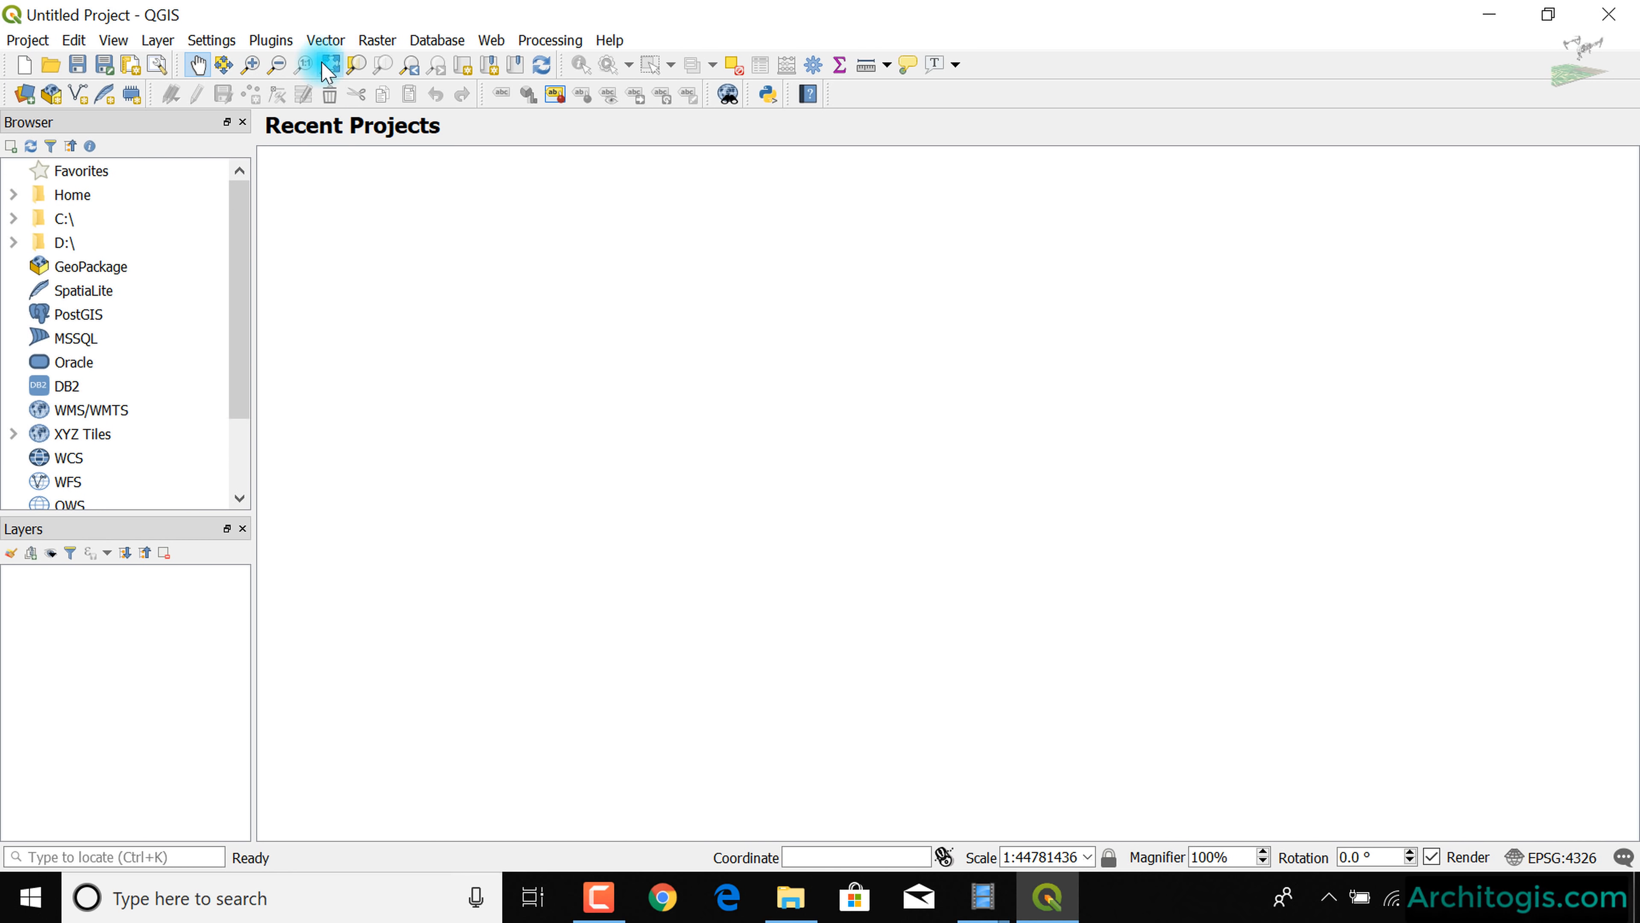
- Add Samlot_Agriculture_Area.tif from the Orthophoto folder to the project as a raster layer
left_click(159, 41)
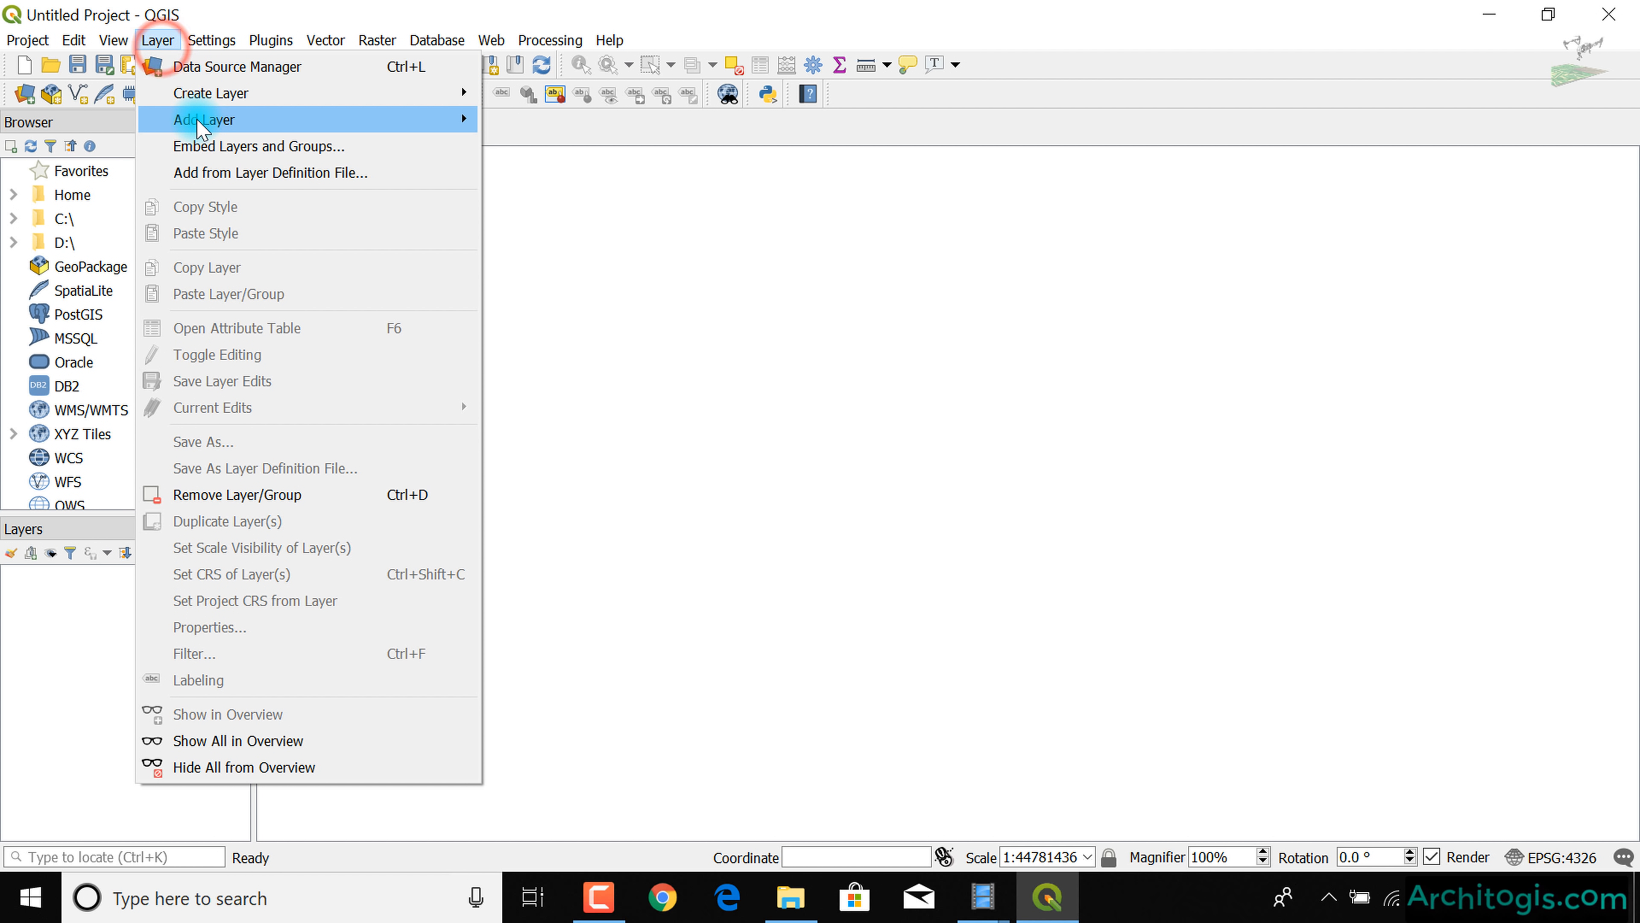
mouse_move(194, 118)
left_click(640, 149)
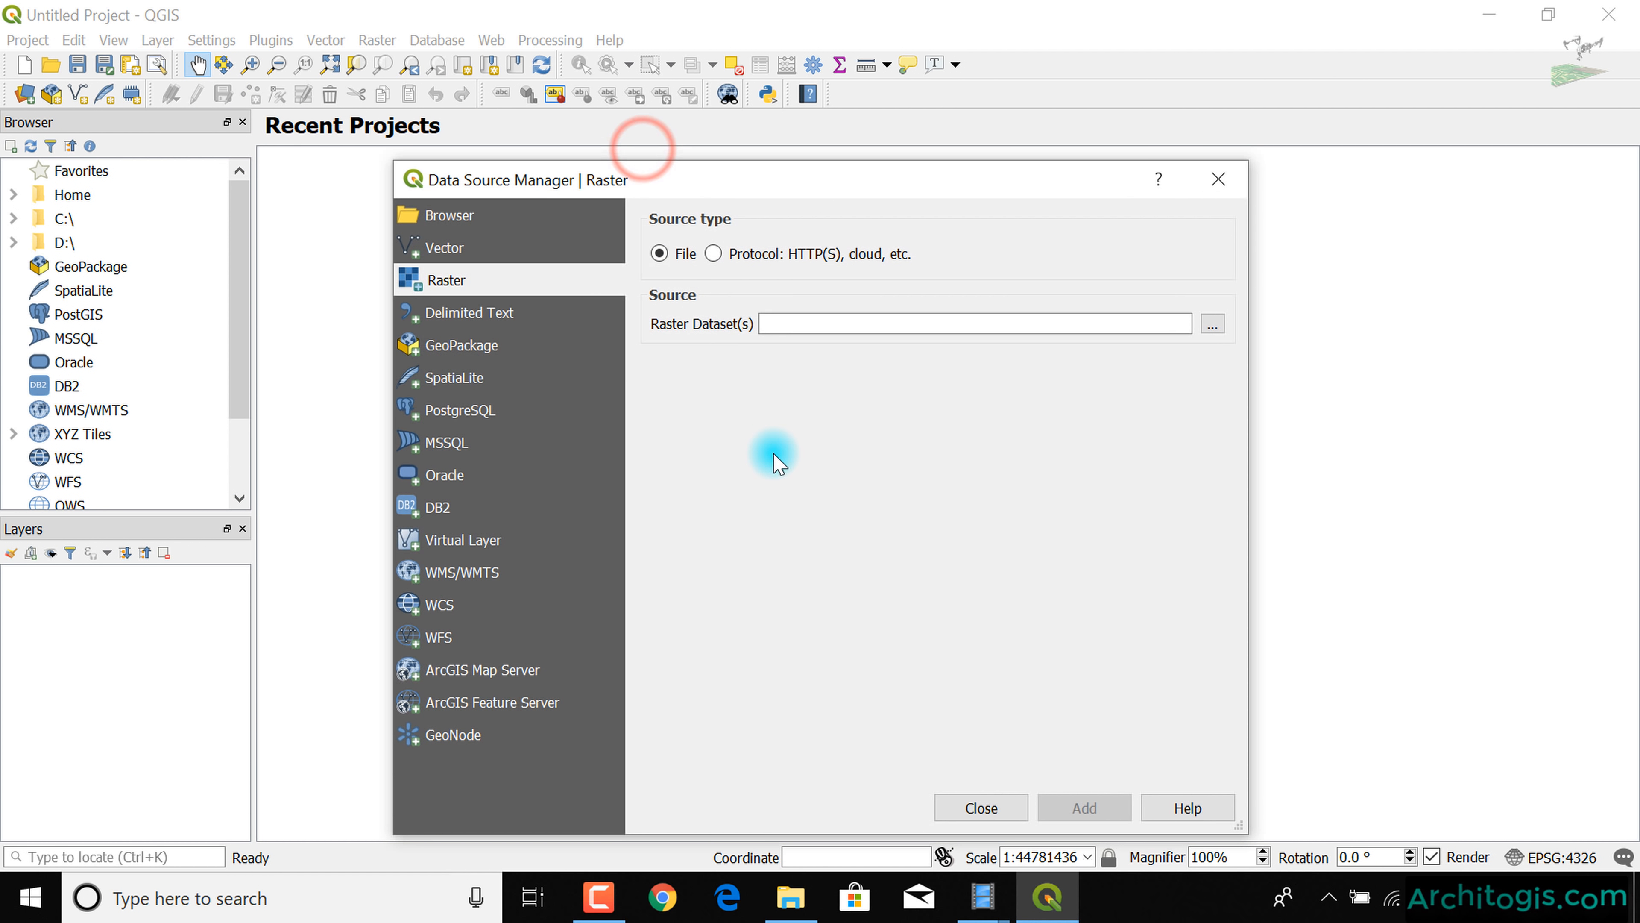
left_click(1208, 324)
left_click(645, 209)
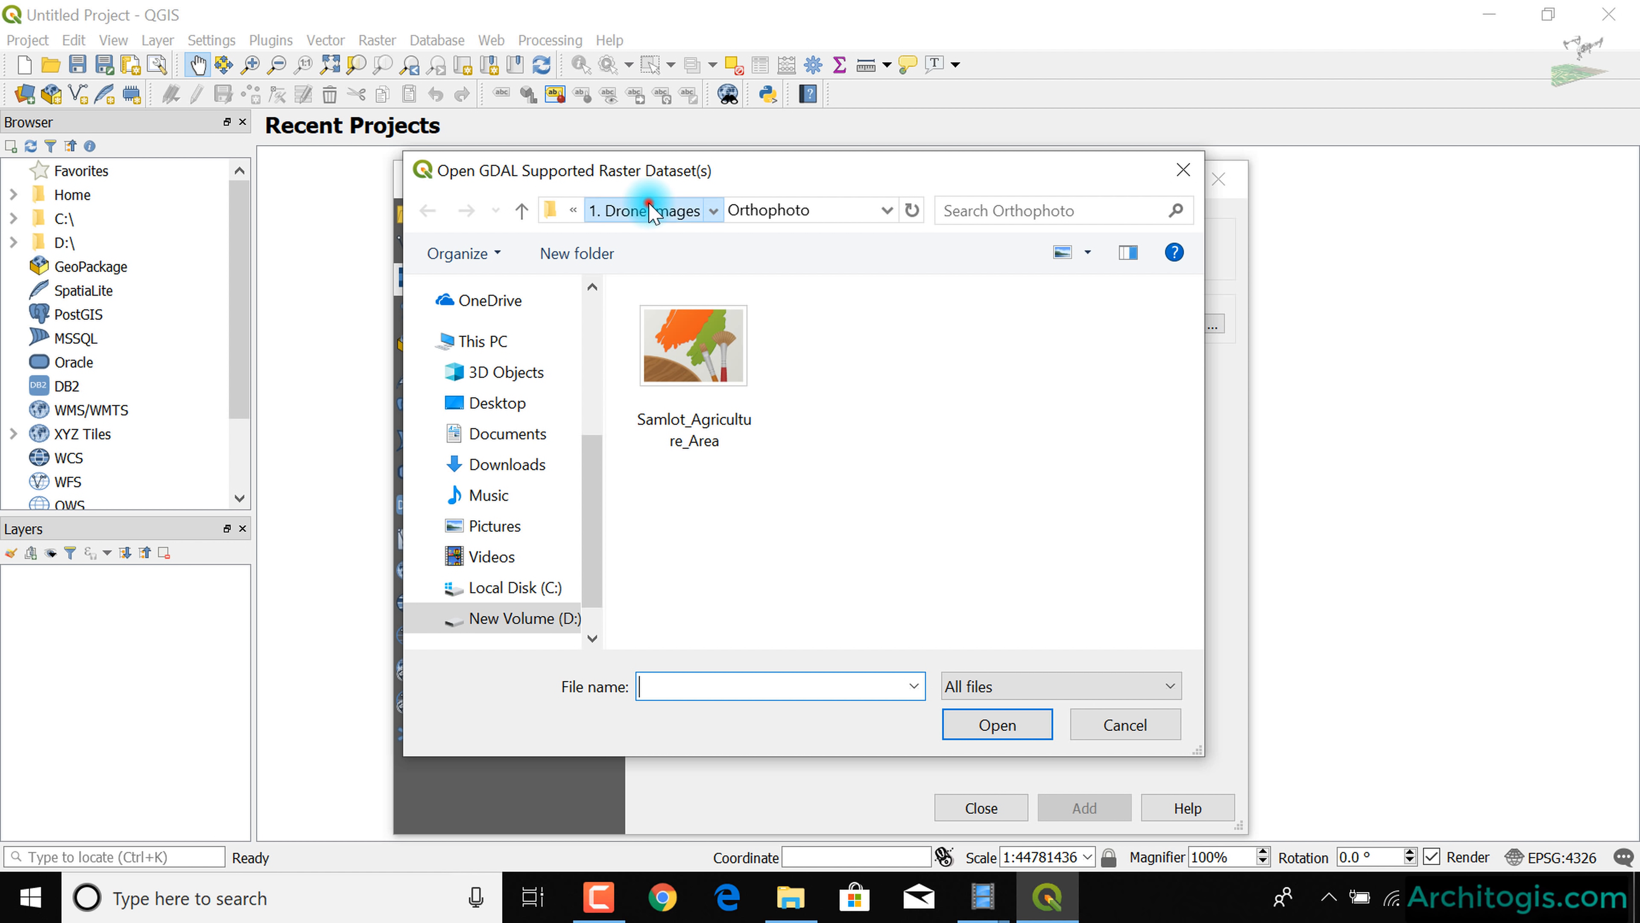
double_click(704, 359)
left_click(697, 329)
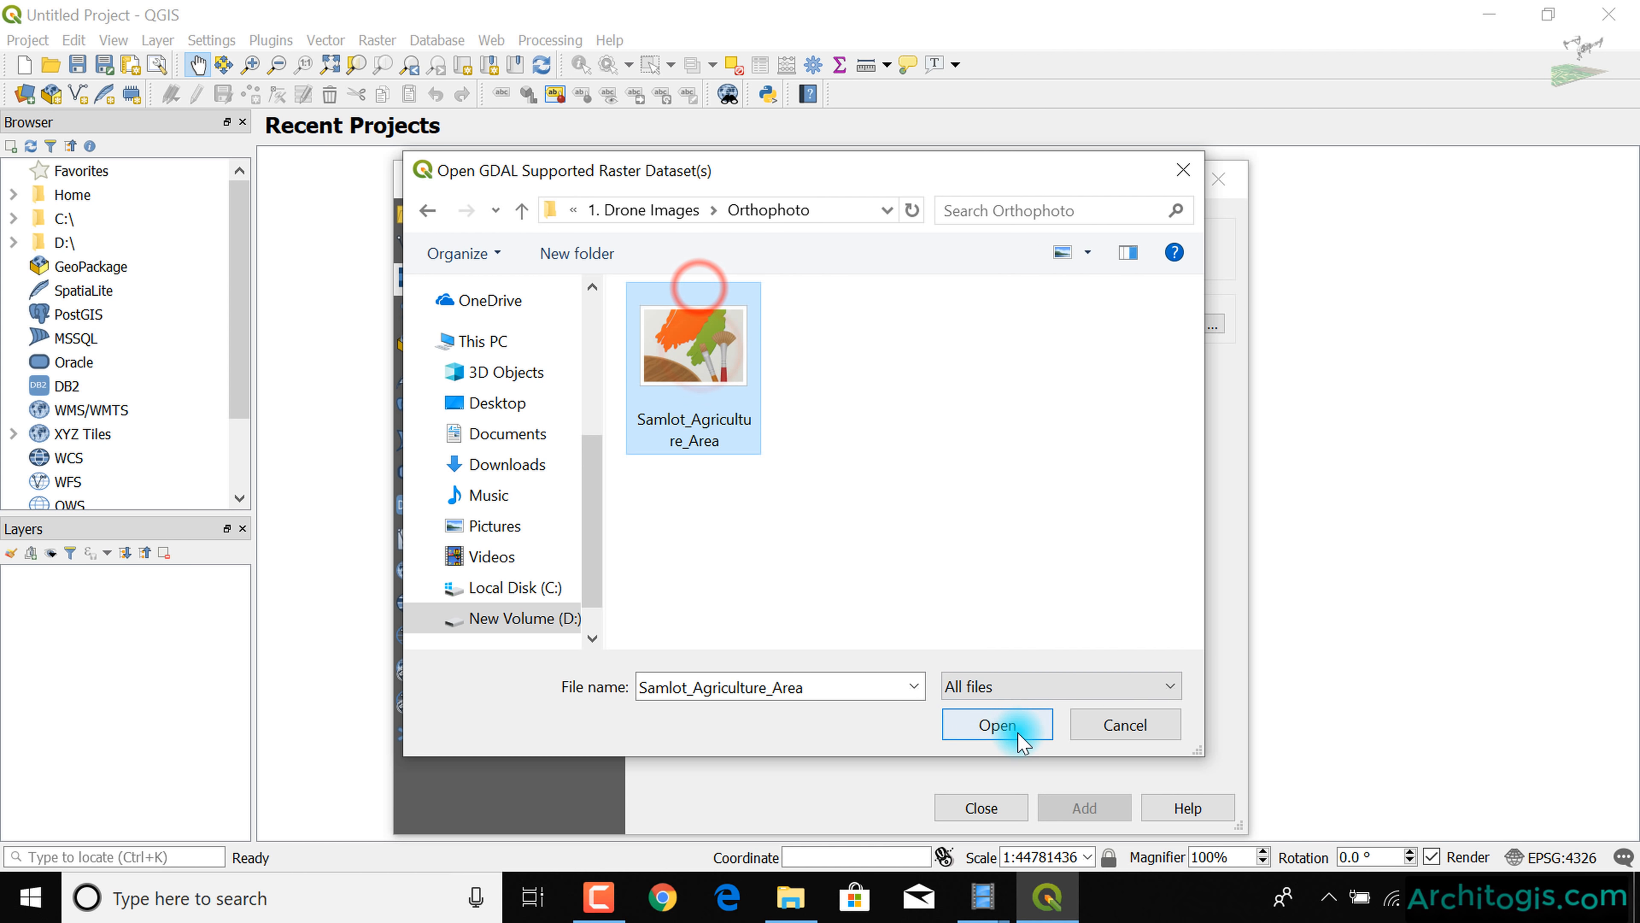
left_click(1011, 723)
left_click(1084, 808)
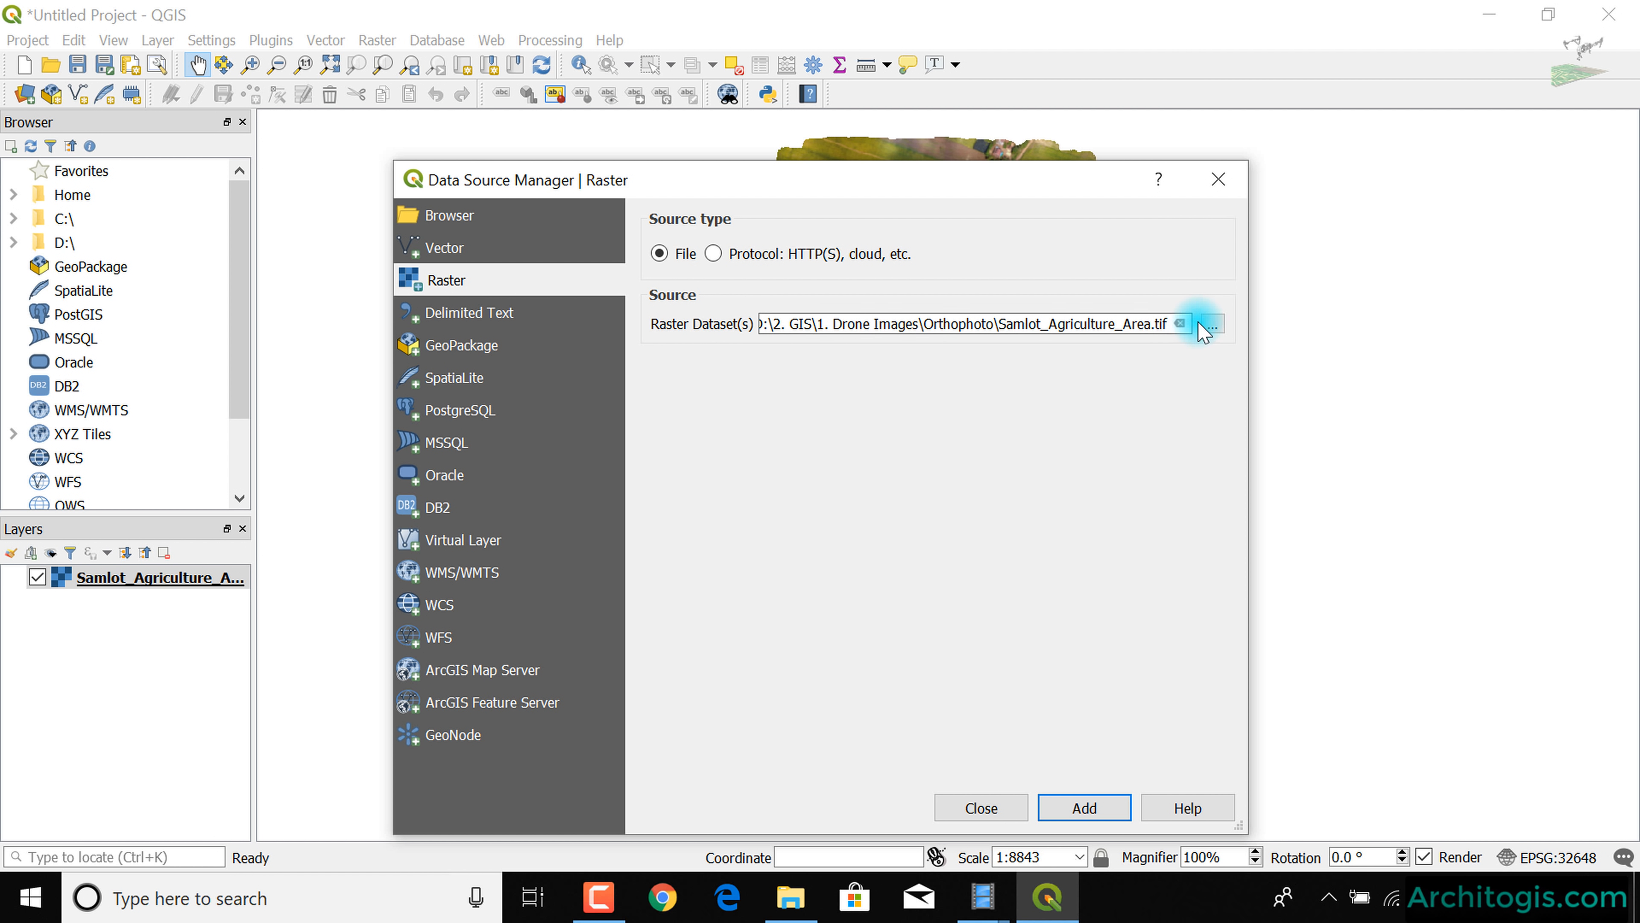
- Add the Samlot_Agriculture_Area_DEM raster from the 1. Samlot folder, filtering the files to GeoTIFF, and close the data source manager
left_click(1212, 324)
left_click(665, 212)
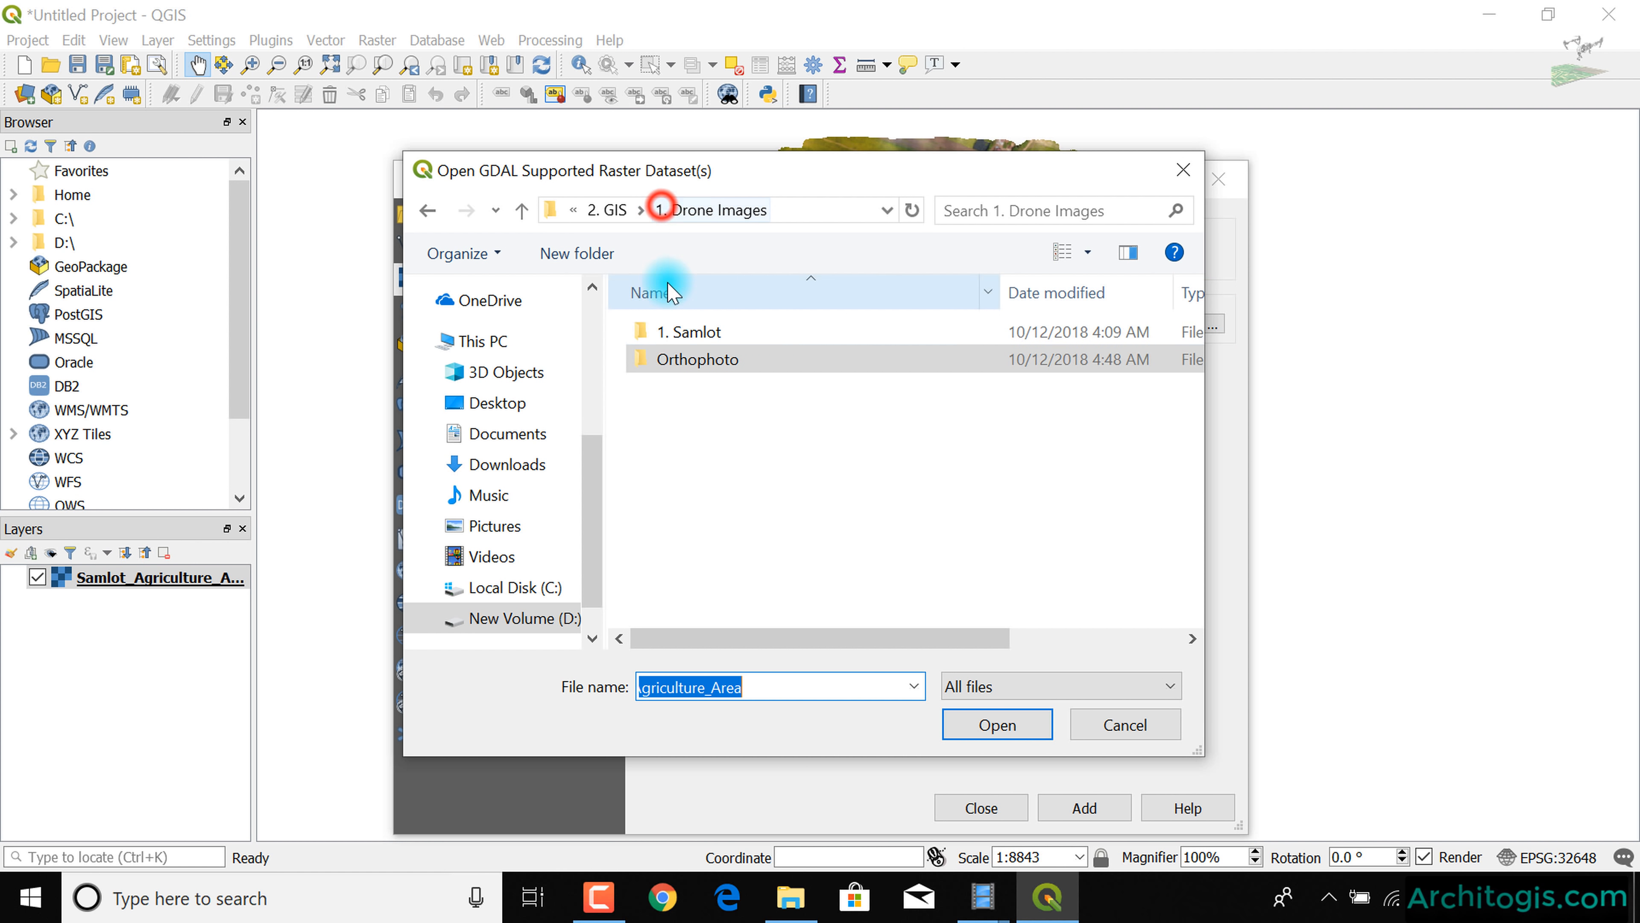
double_click(673, 332)
scroll(961, 527, "down", 3)
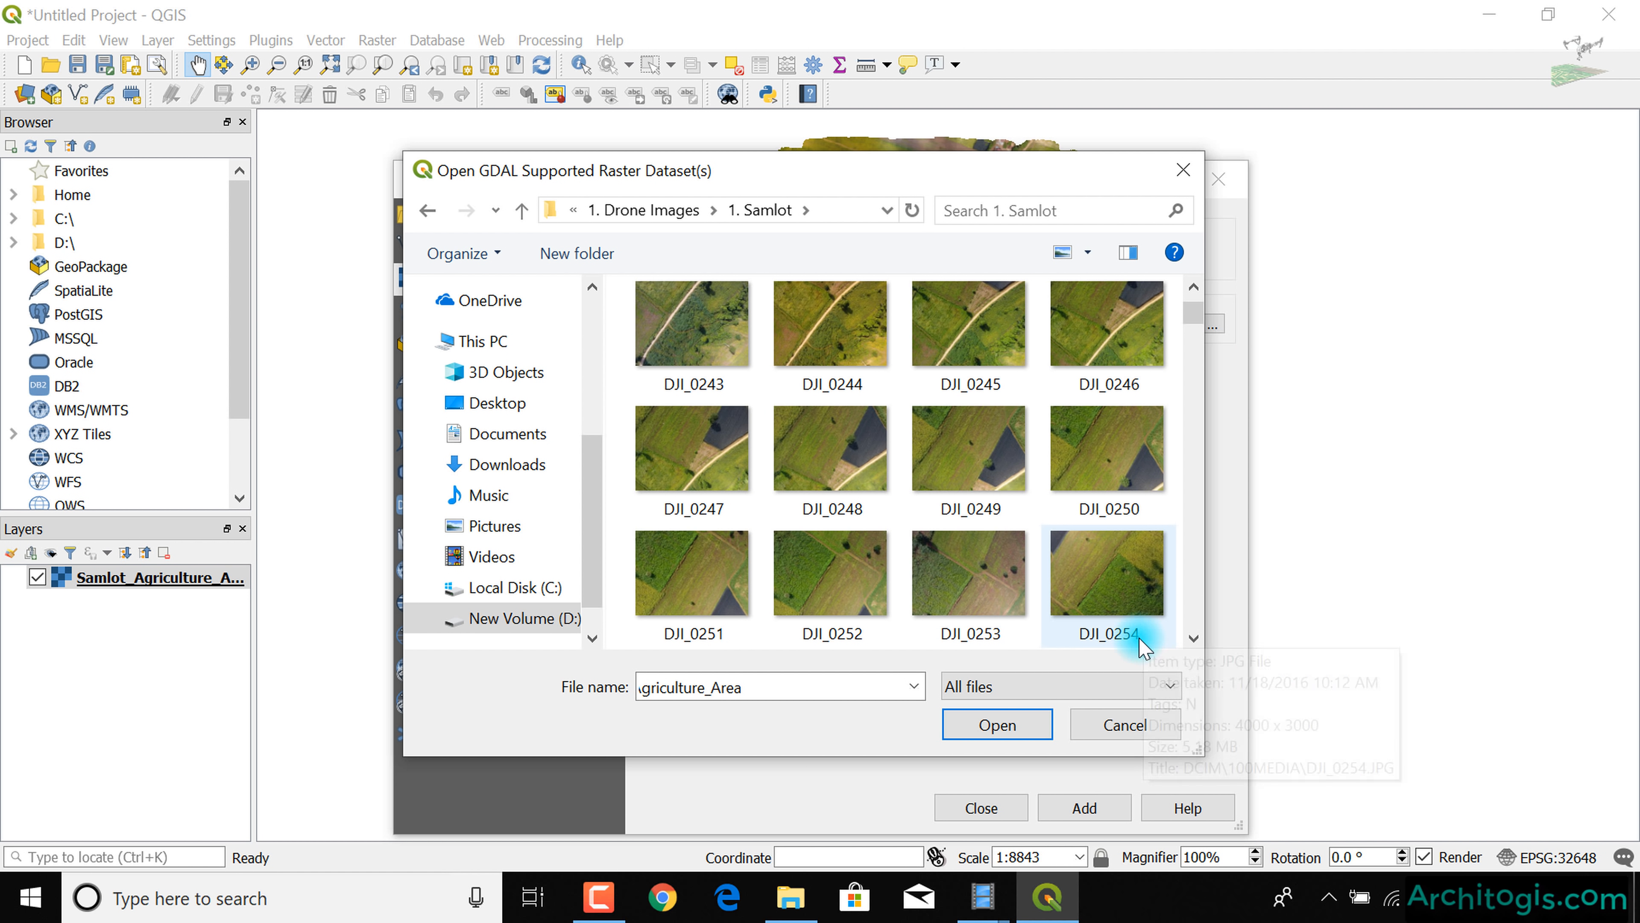
left_click(1153, 688)
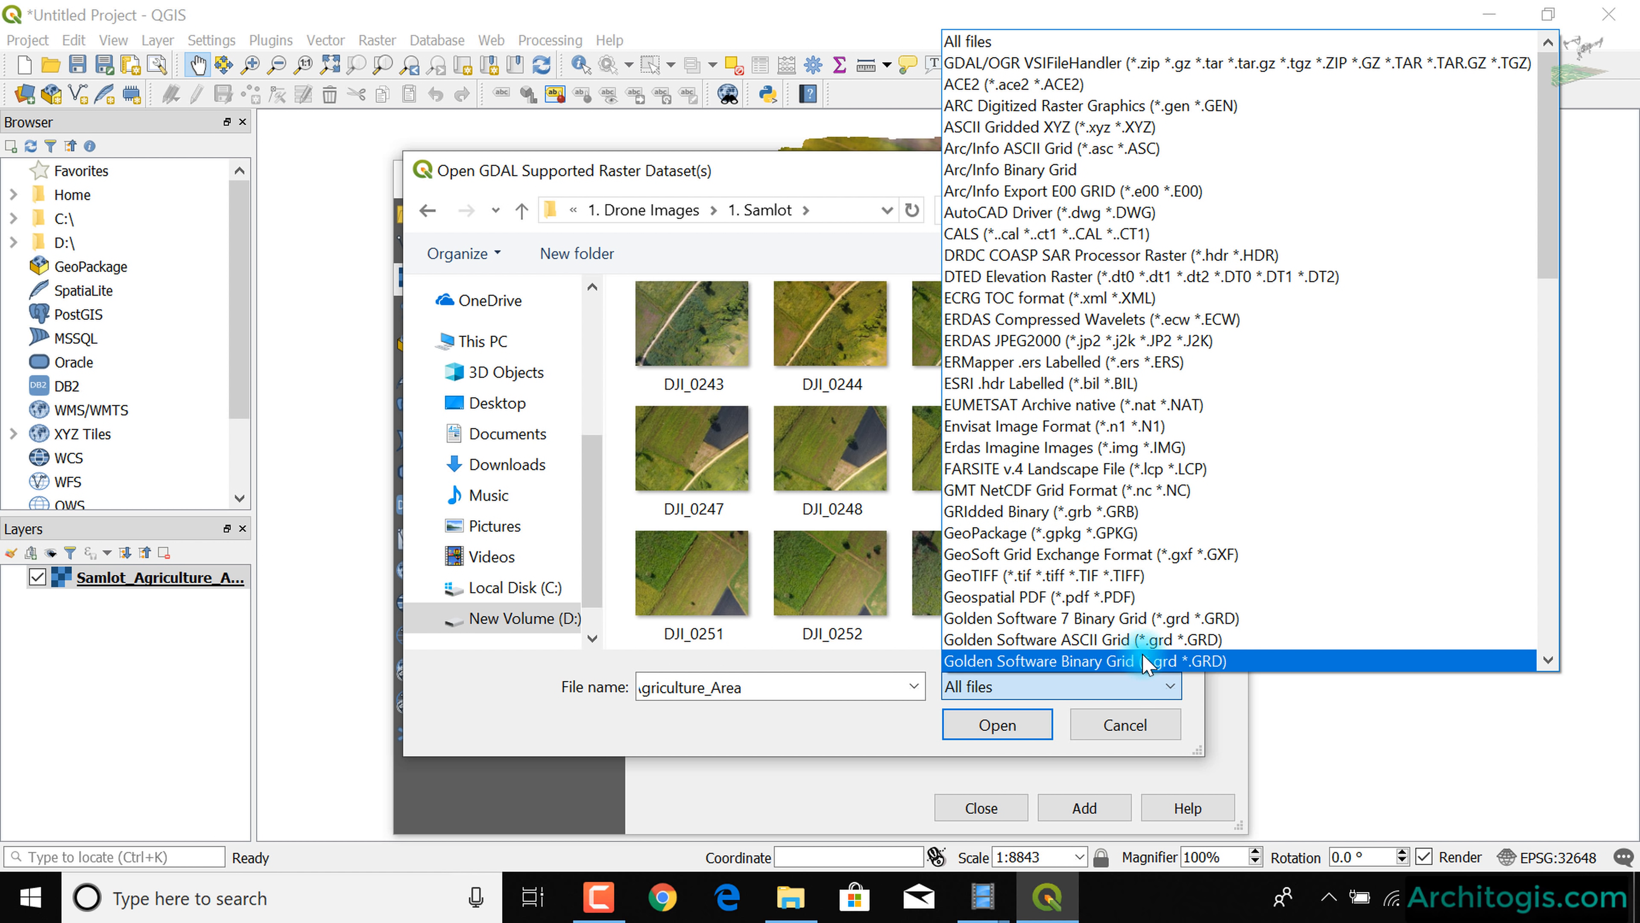
left_click(1112, 574)
left_click(850, 370)
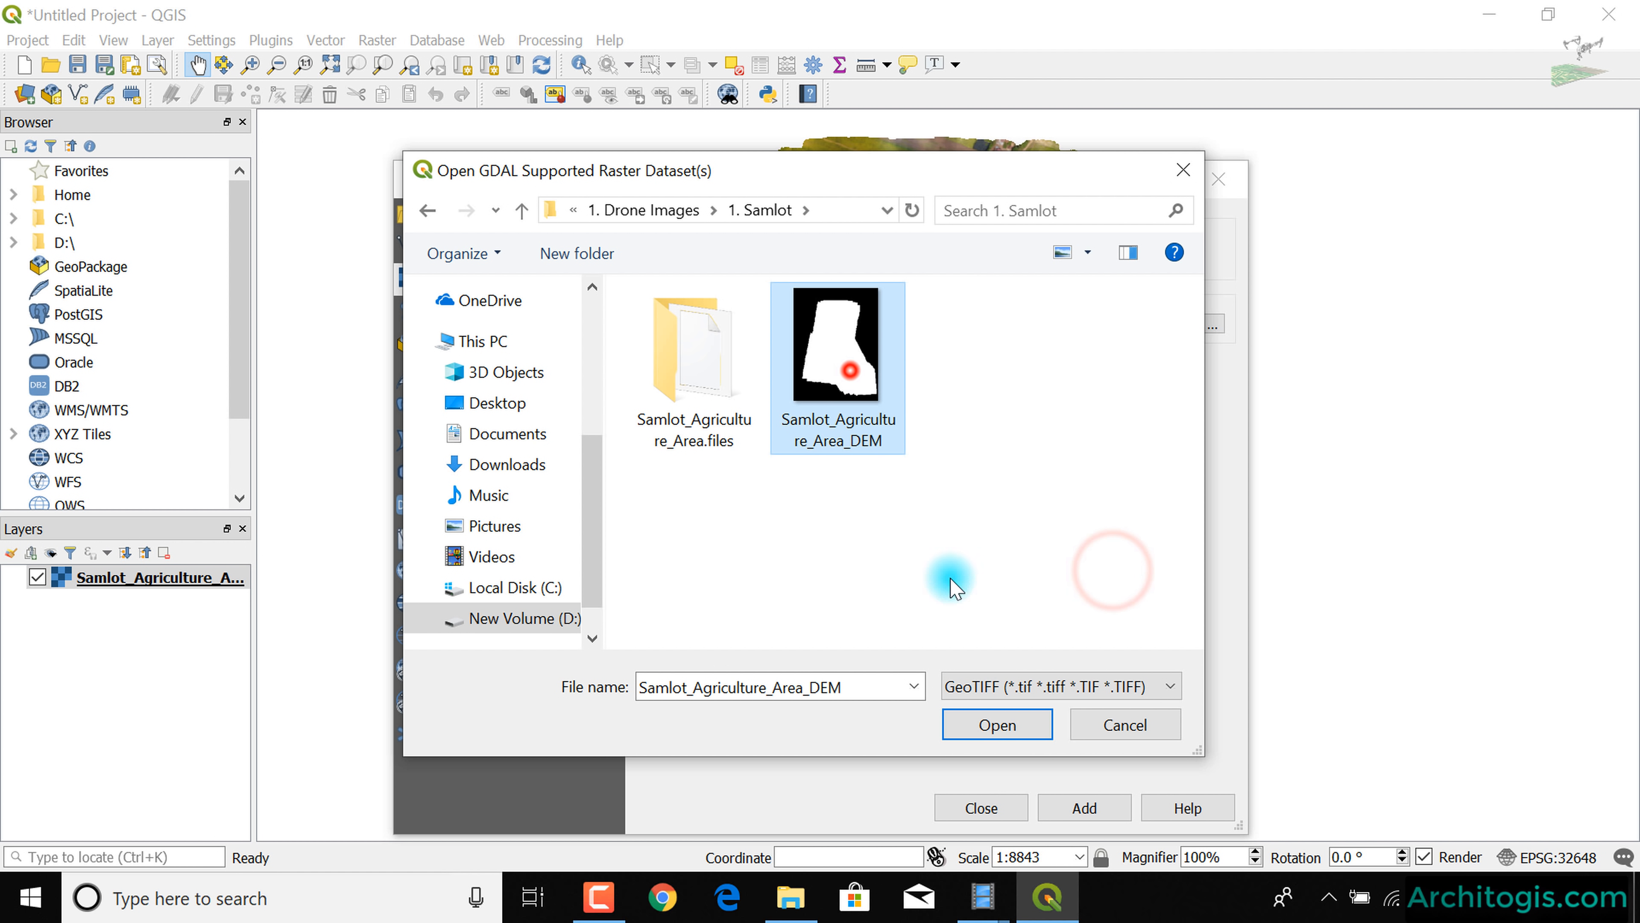
left_click(997, 723)
left_click(1079, 806)
left_click(981, 808)
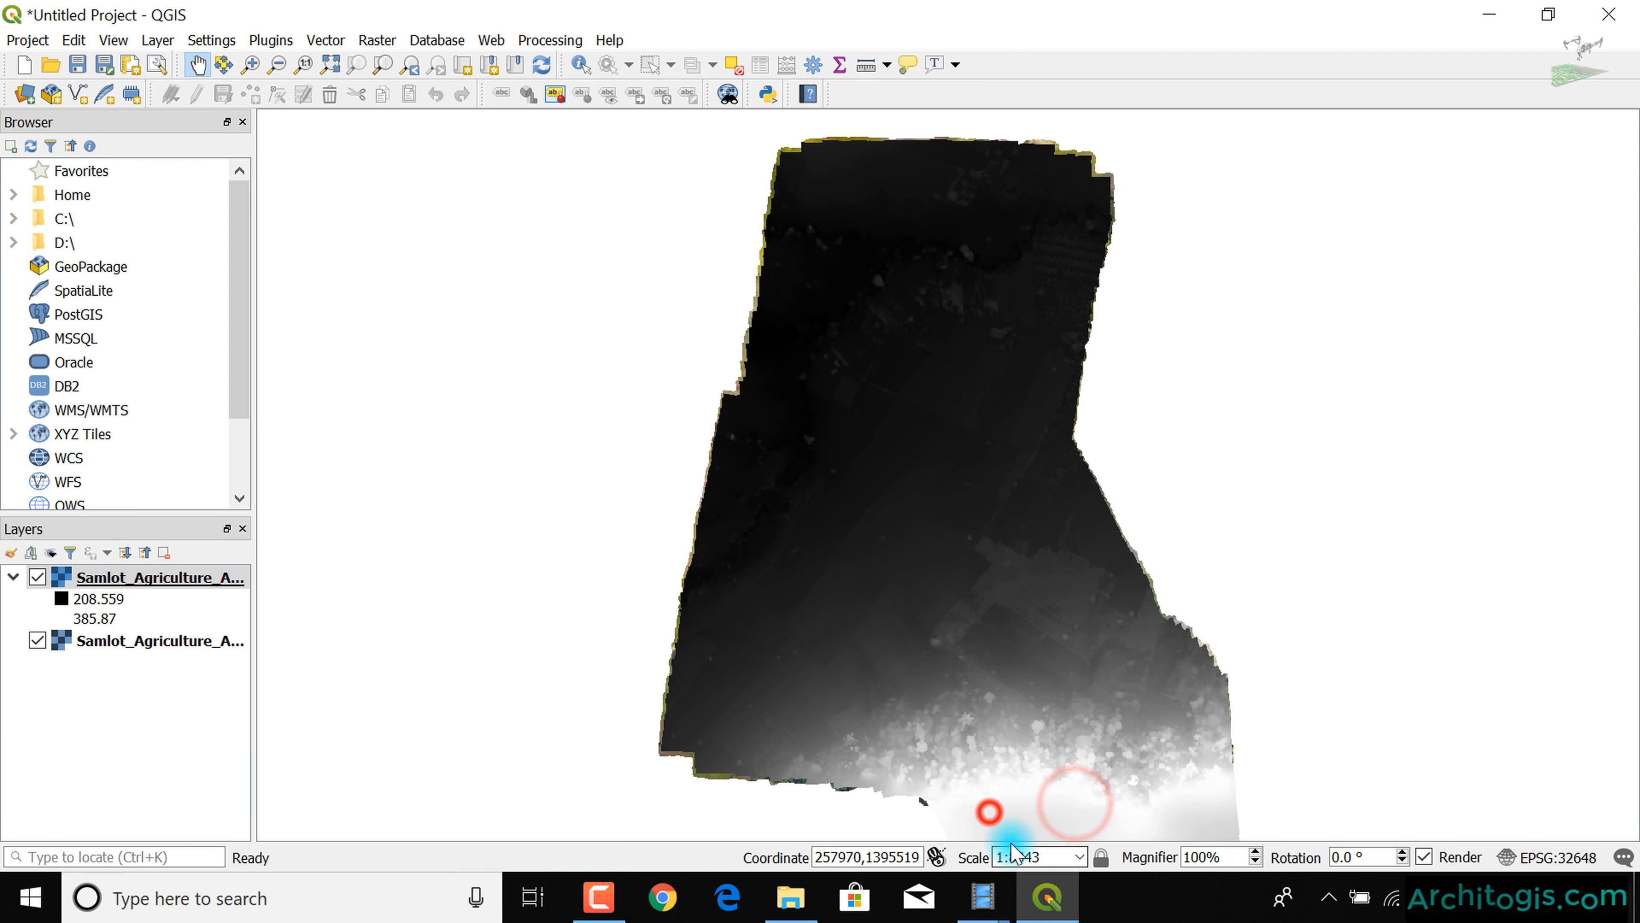
- Hide the DEM layer and examine the crop fields of the orthomosaic in close detail
left_click(50, 574)
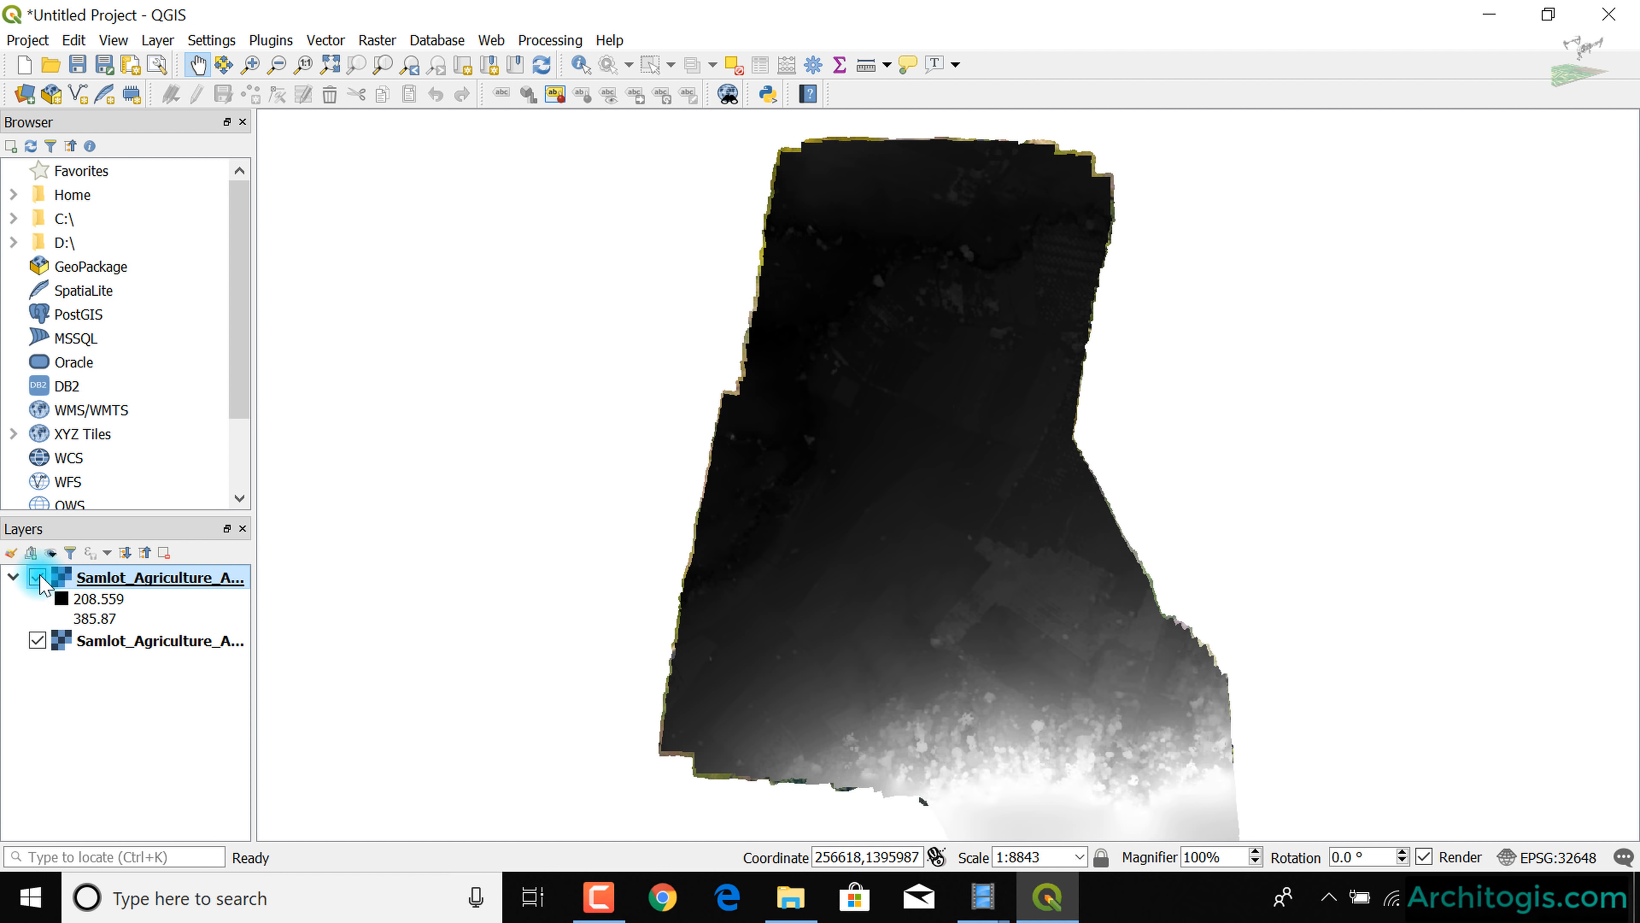
left_click(37, 576)
scroll(964, 543, "up", 5)
scroll(963, 545, "up", 2)
scroll(952, 552, "down", 3)
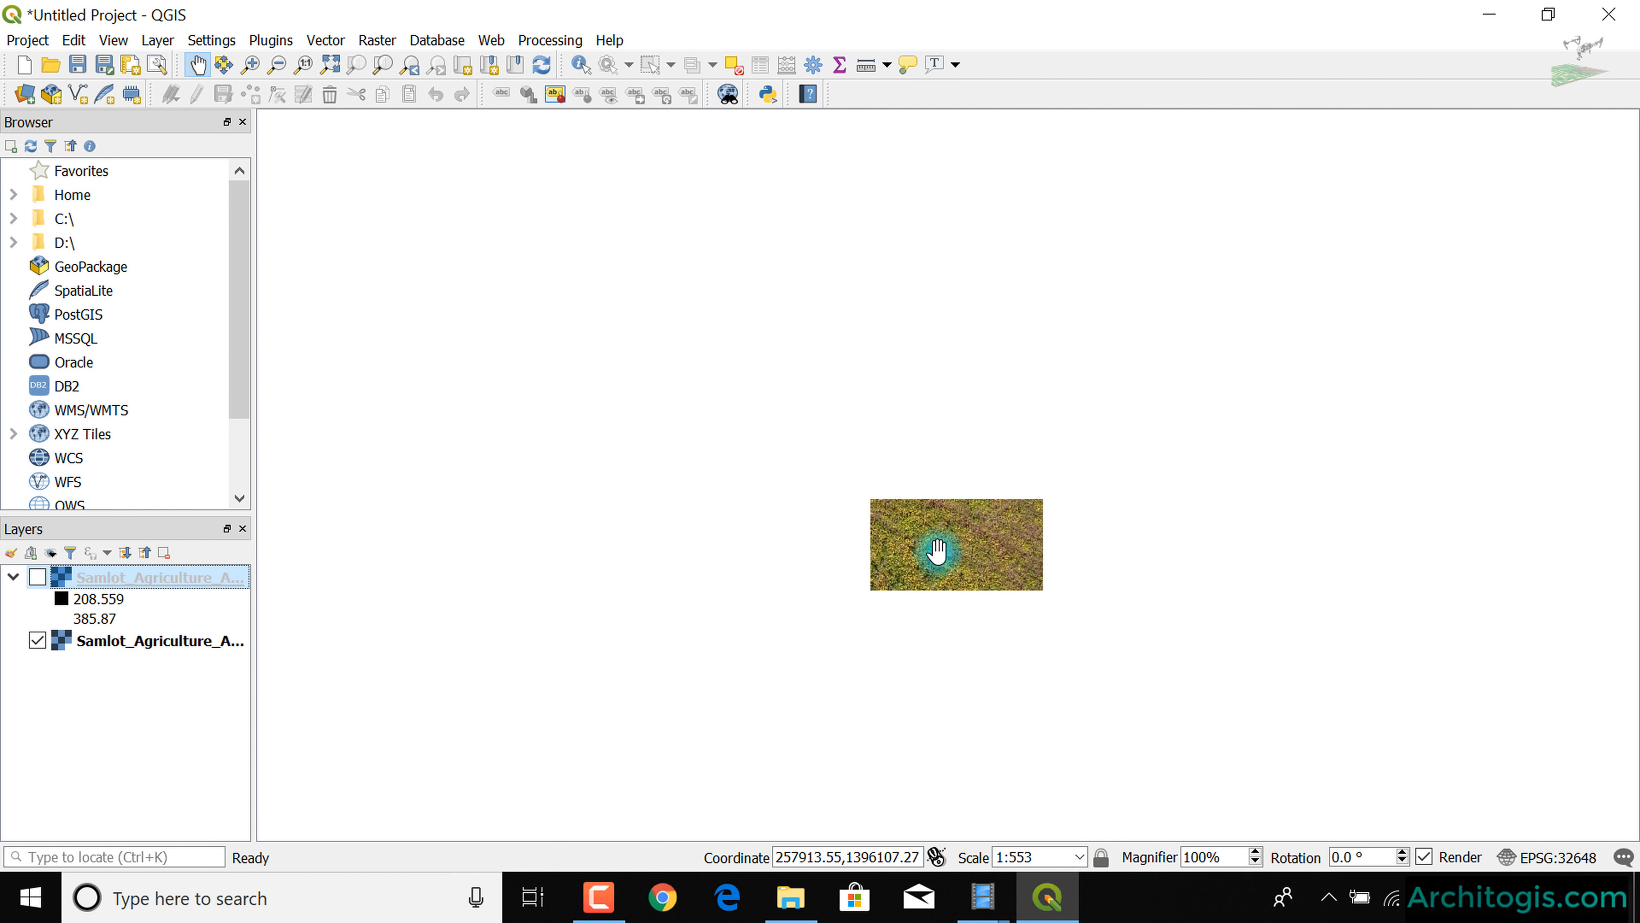
scroll(946, 534, "up", 2)
scroll(1017, 504, "down", 2)
scroll(1017, 504, "down", 2)
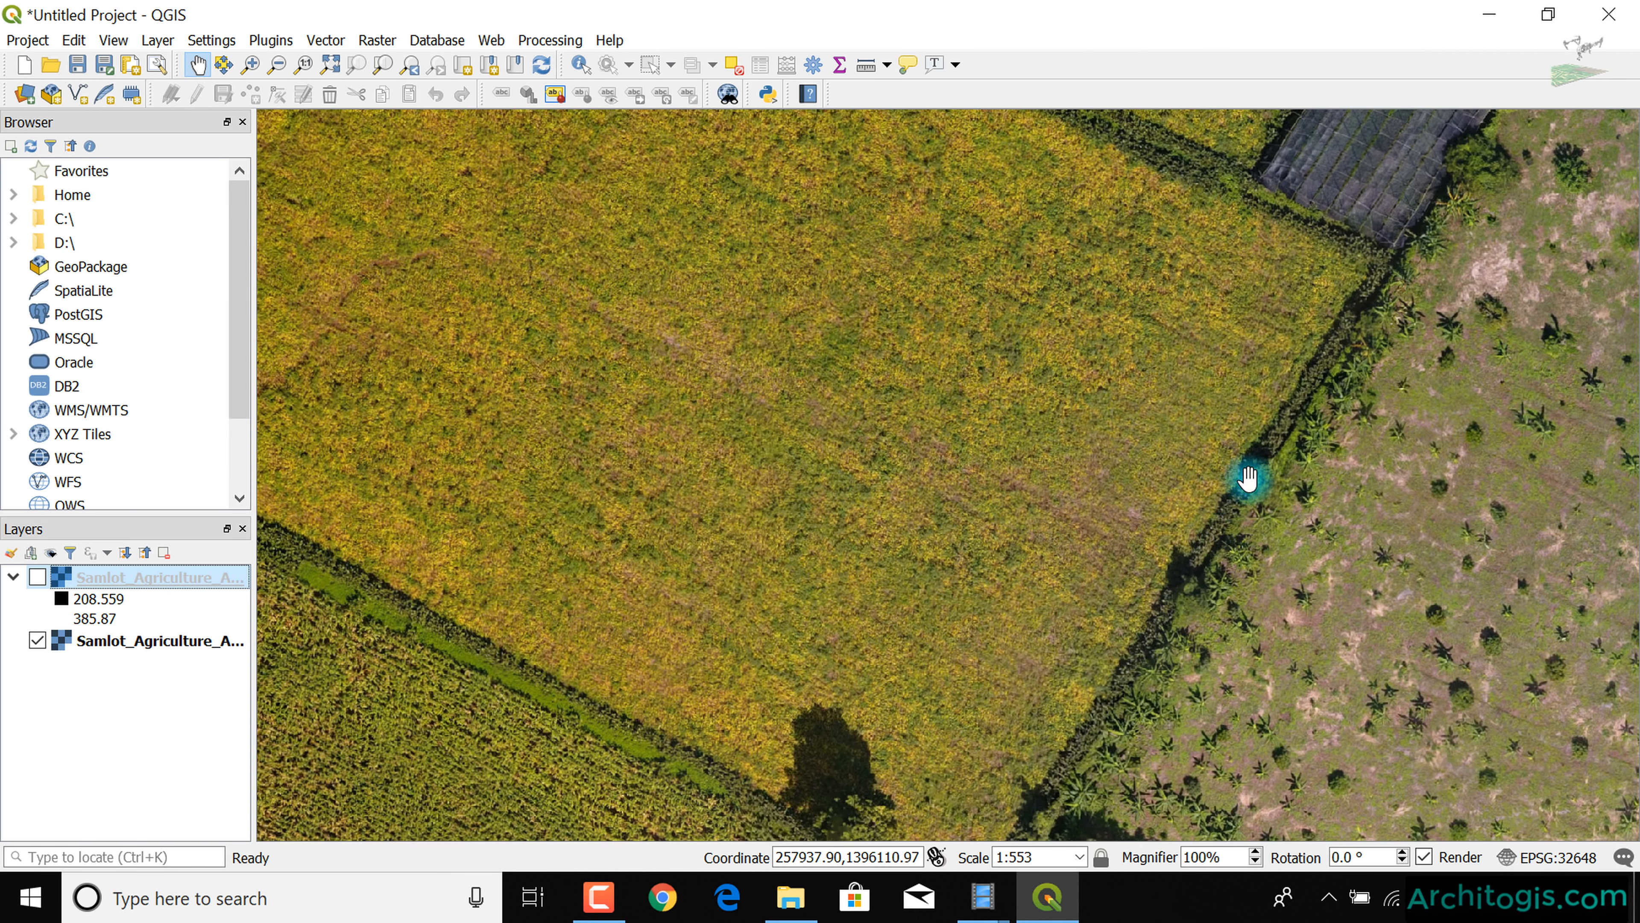
- Examine the orthomosaic from the eastern crop fields and southern forest edge up to the road in the north
scroll(1055, 503, "up", 4)
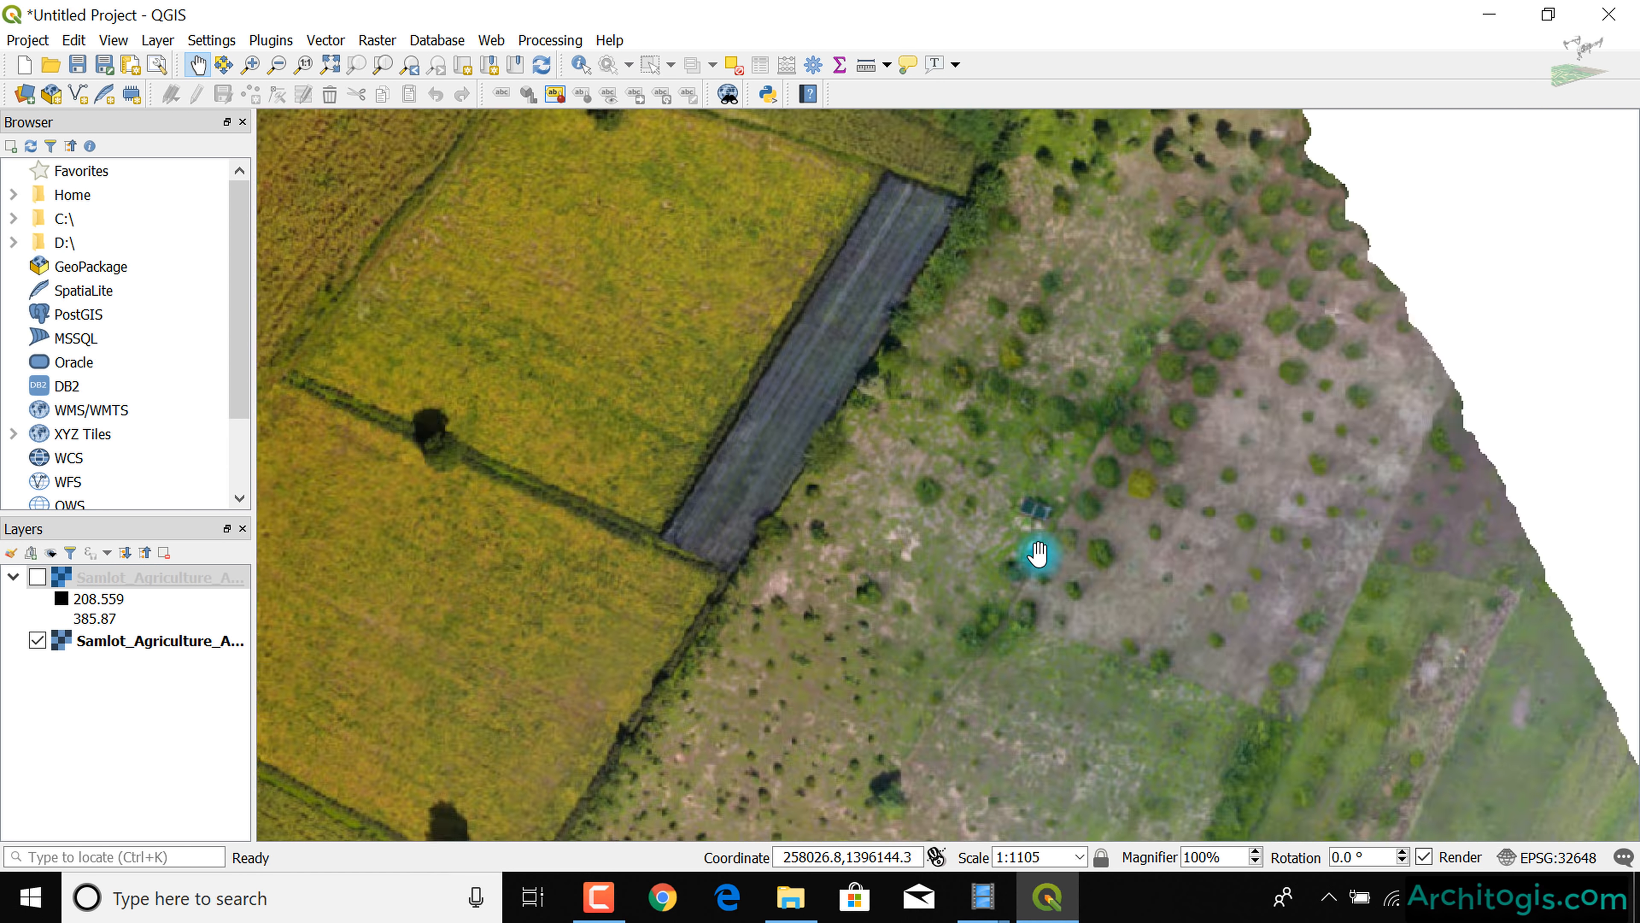
scroll(1031, 452, "down", 4)
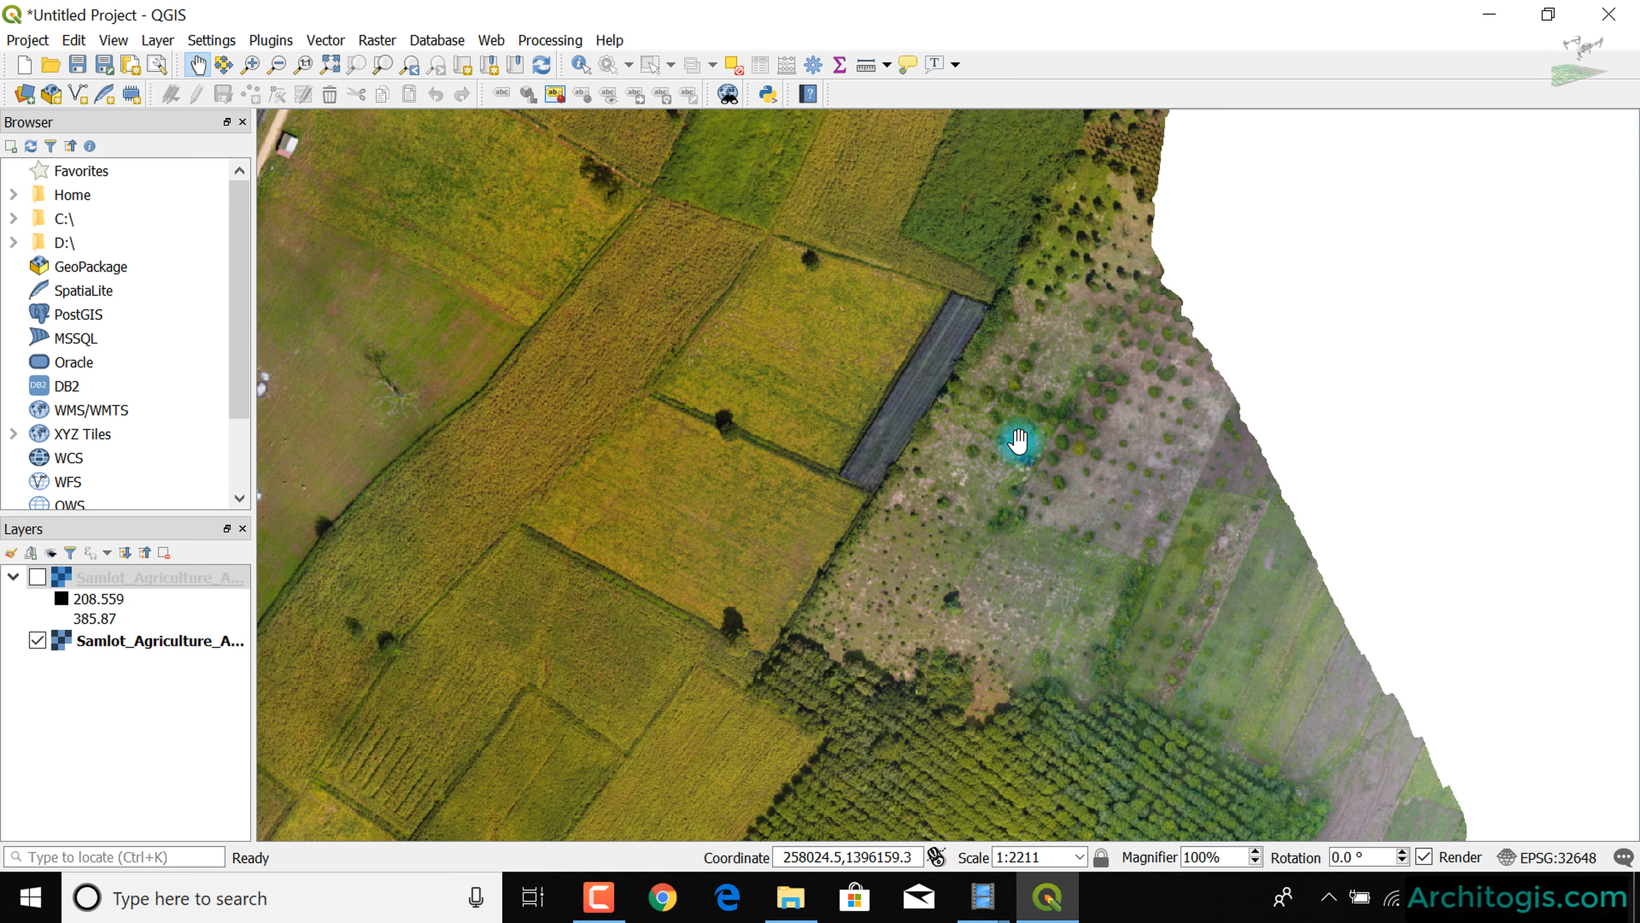
scroll(1114, 169, "down", 1)
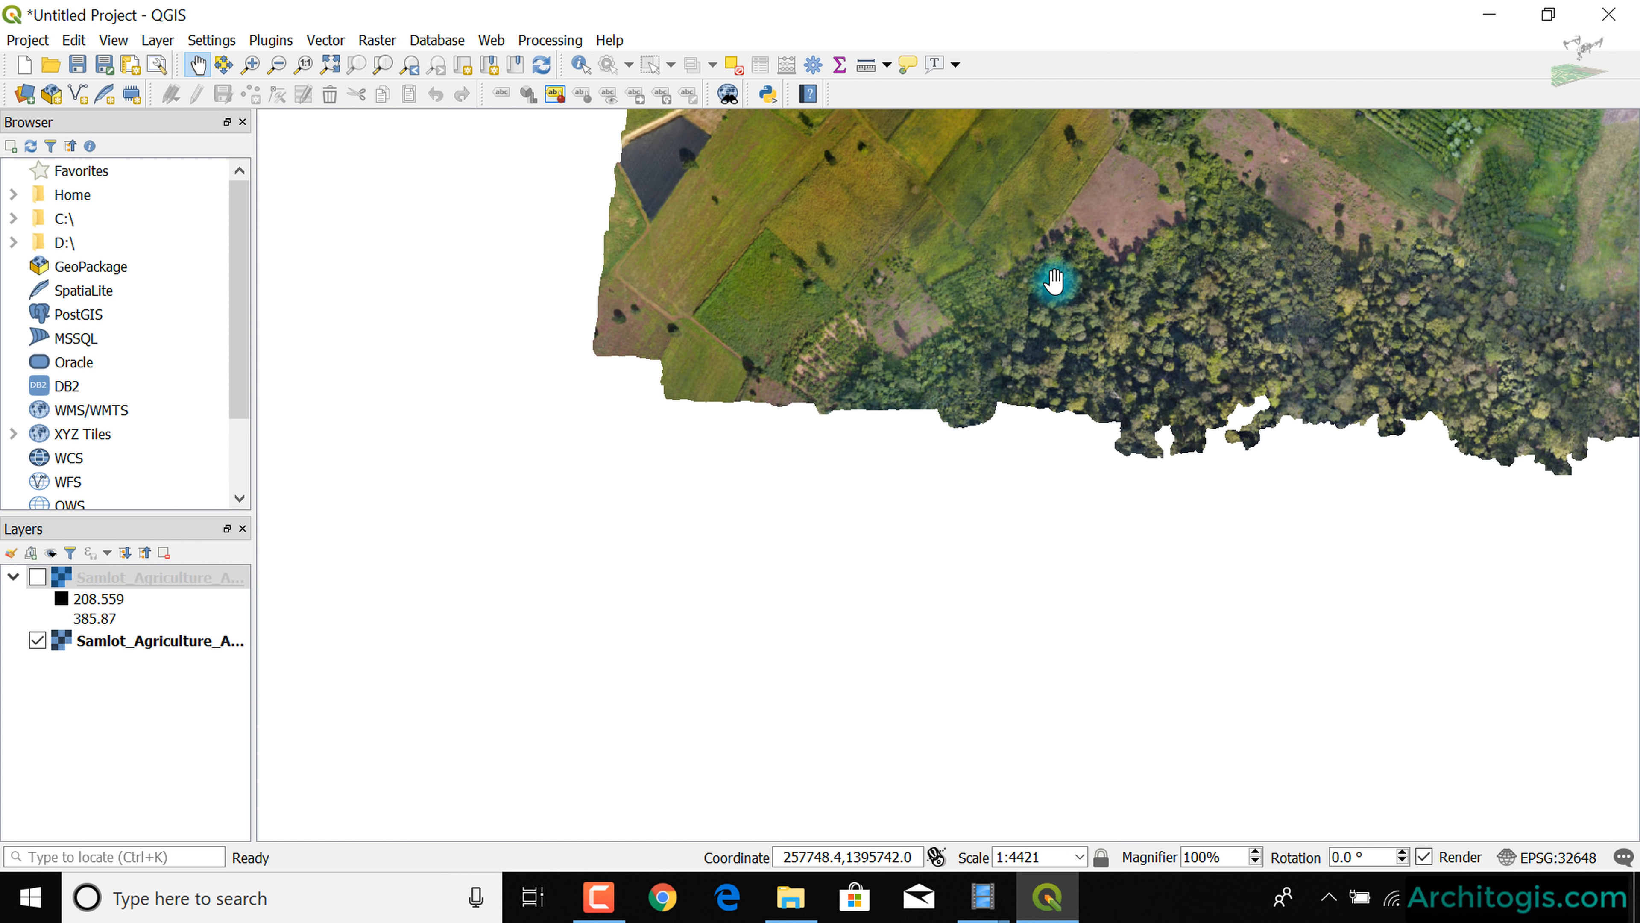
left_click_drag(1055, 278, 955, 704)
left_click_drag(903, 399, 823, 575)
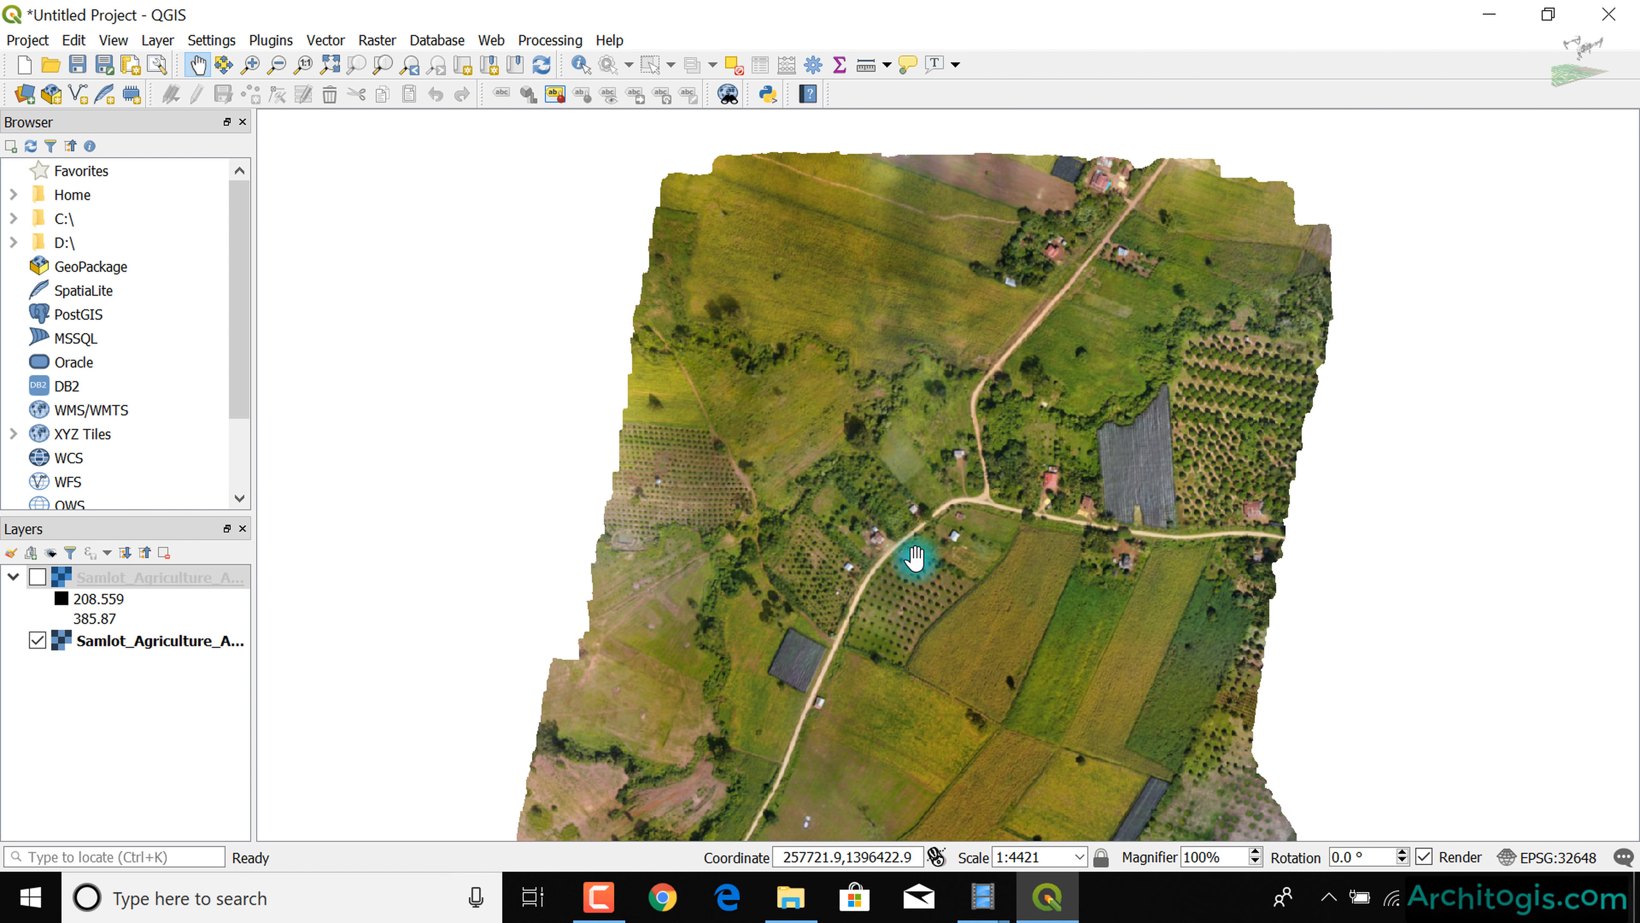
scroll(685, 171, "down", 1)
left_click_drag(813, 588, 881, 546)
scroll(813, 443, "up", 1)
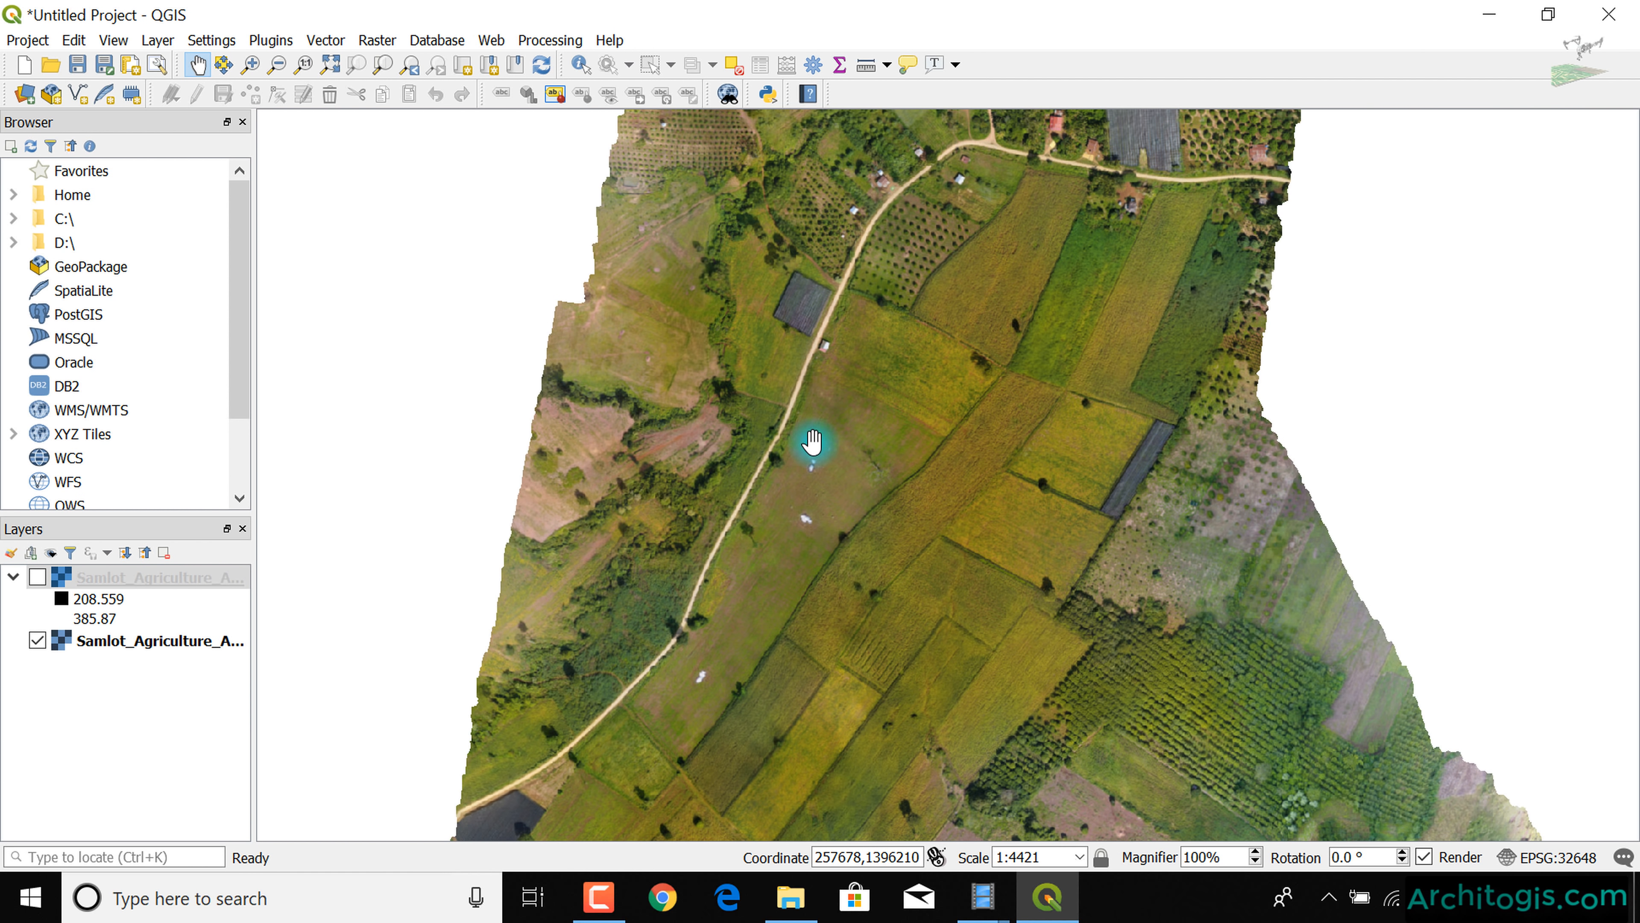
scroll(877, 440, "down", 1)
- Show the DEM layer and set its symbology render type to Singleband pseudocolor
left_click(38, 577)
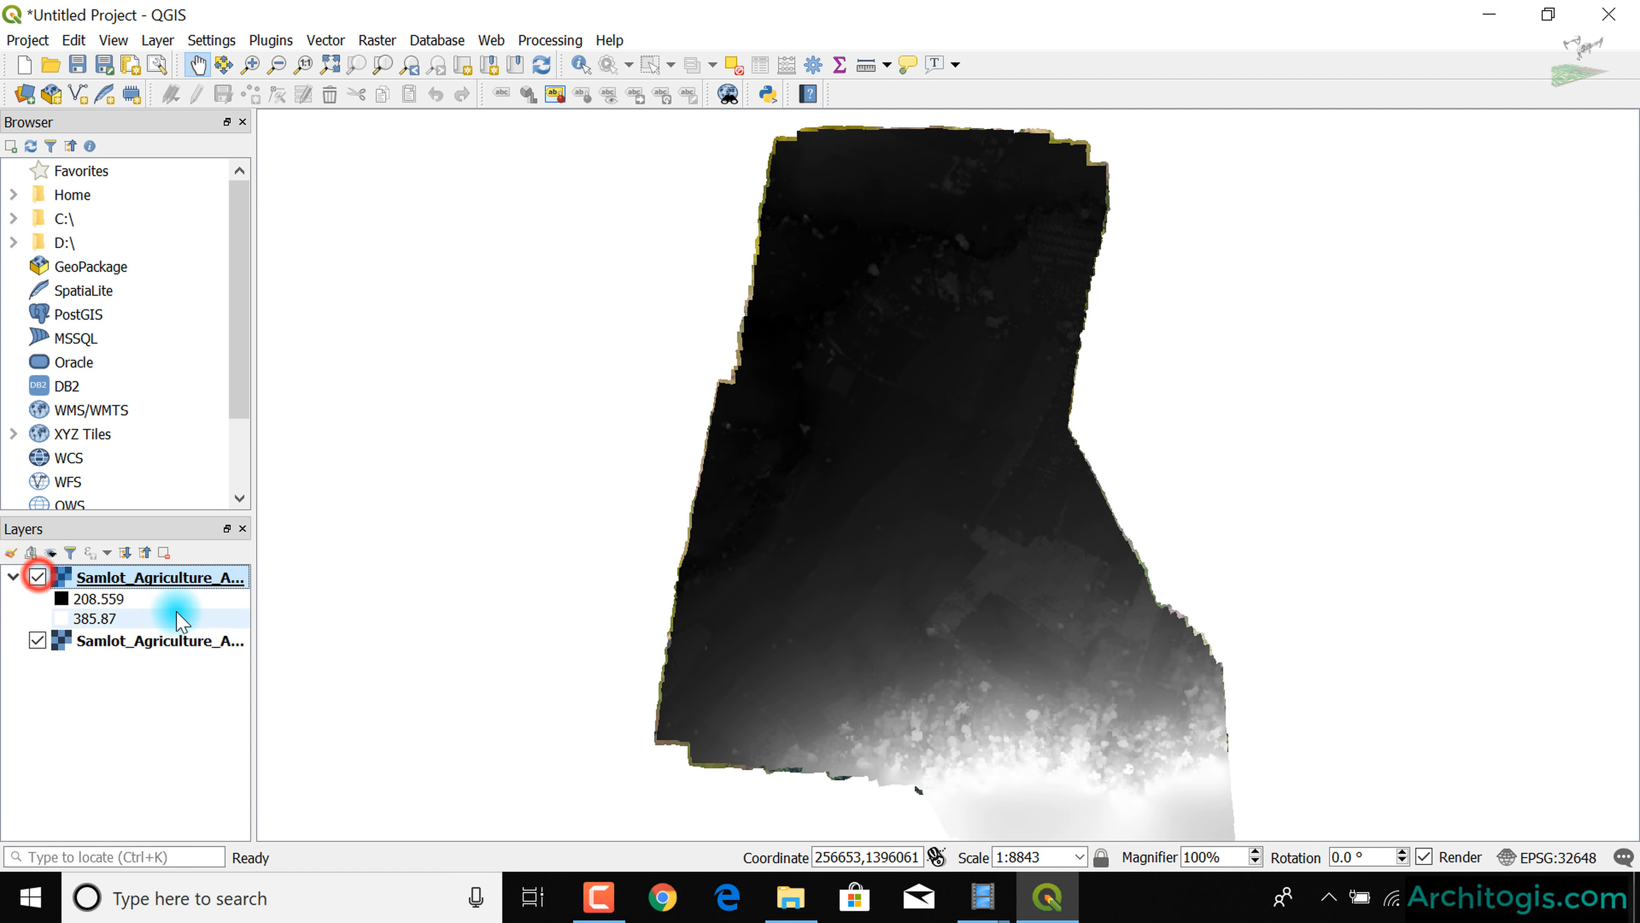
right_click(99, 575)
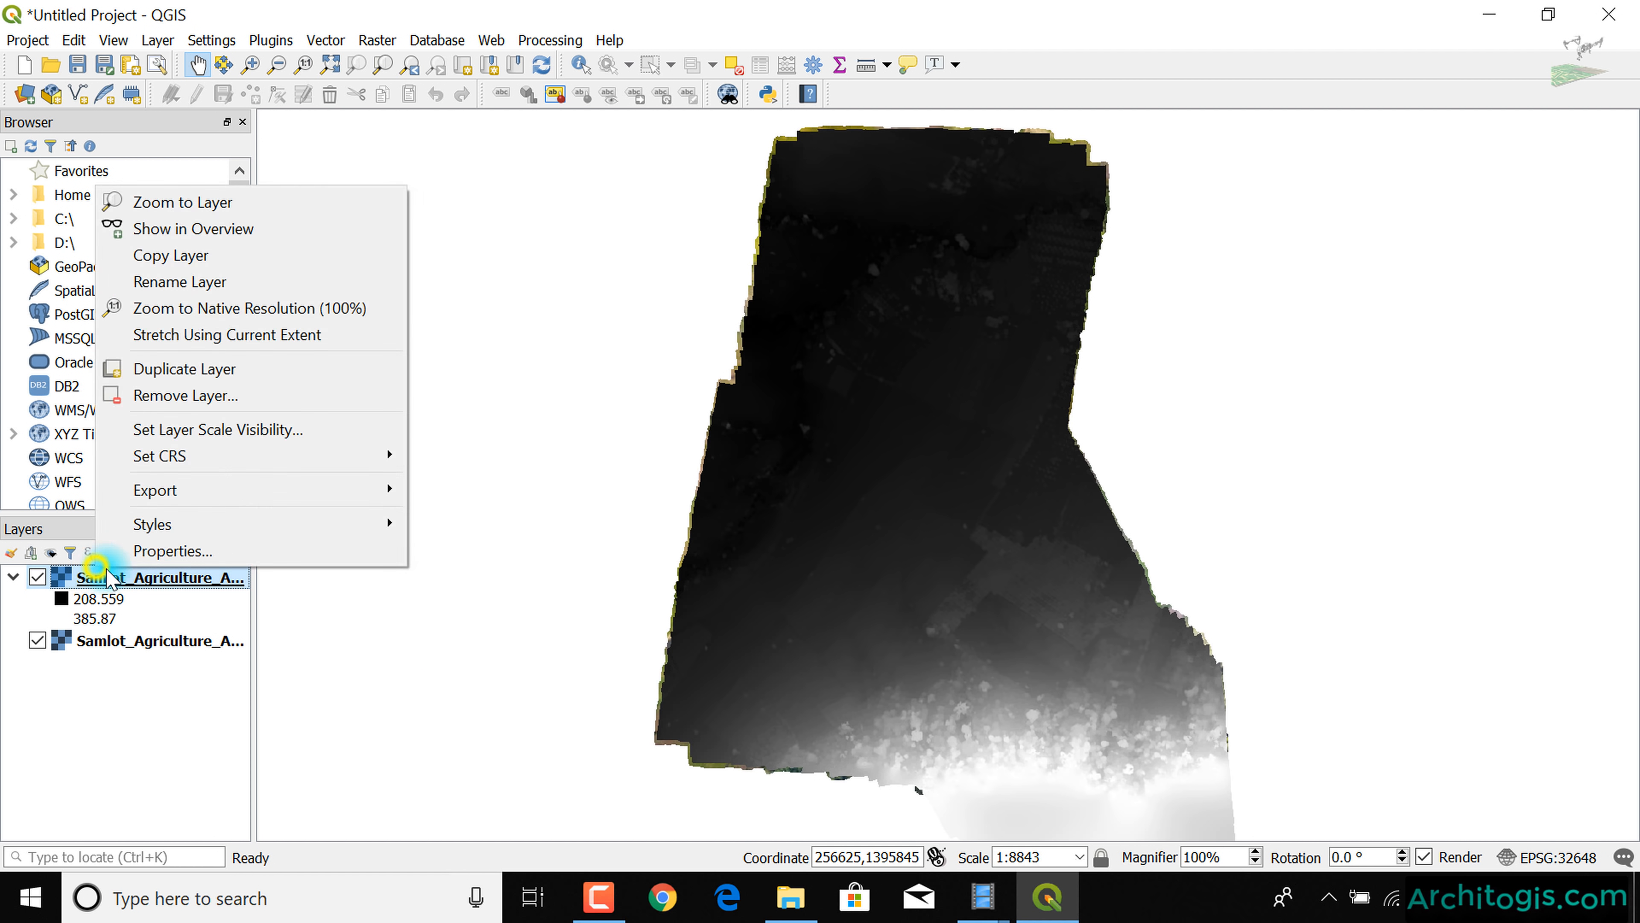
left_click(166, 551)
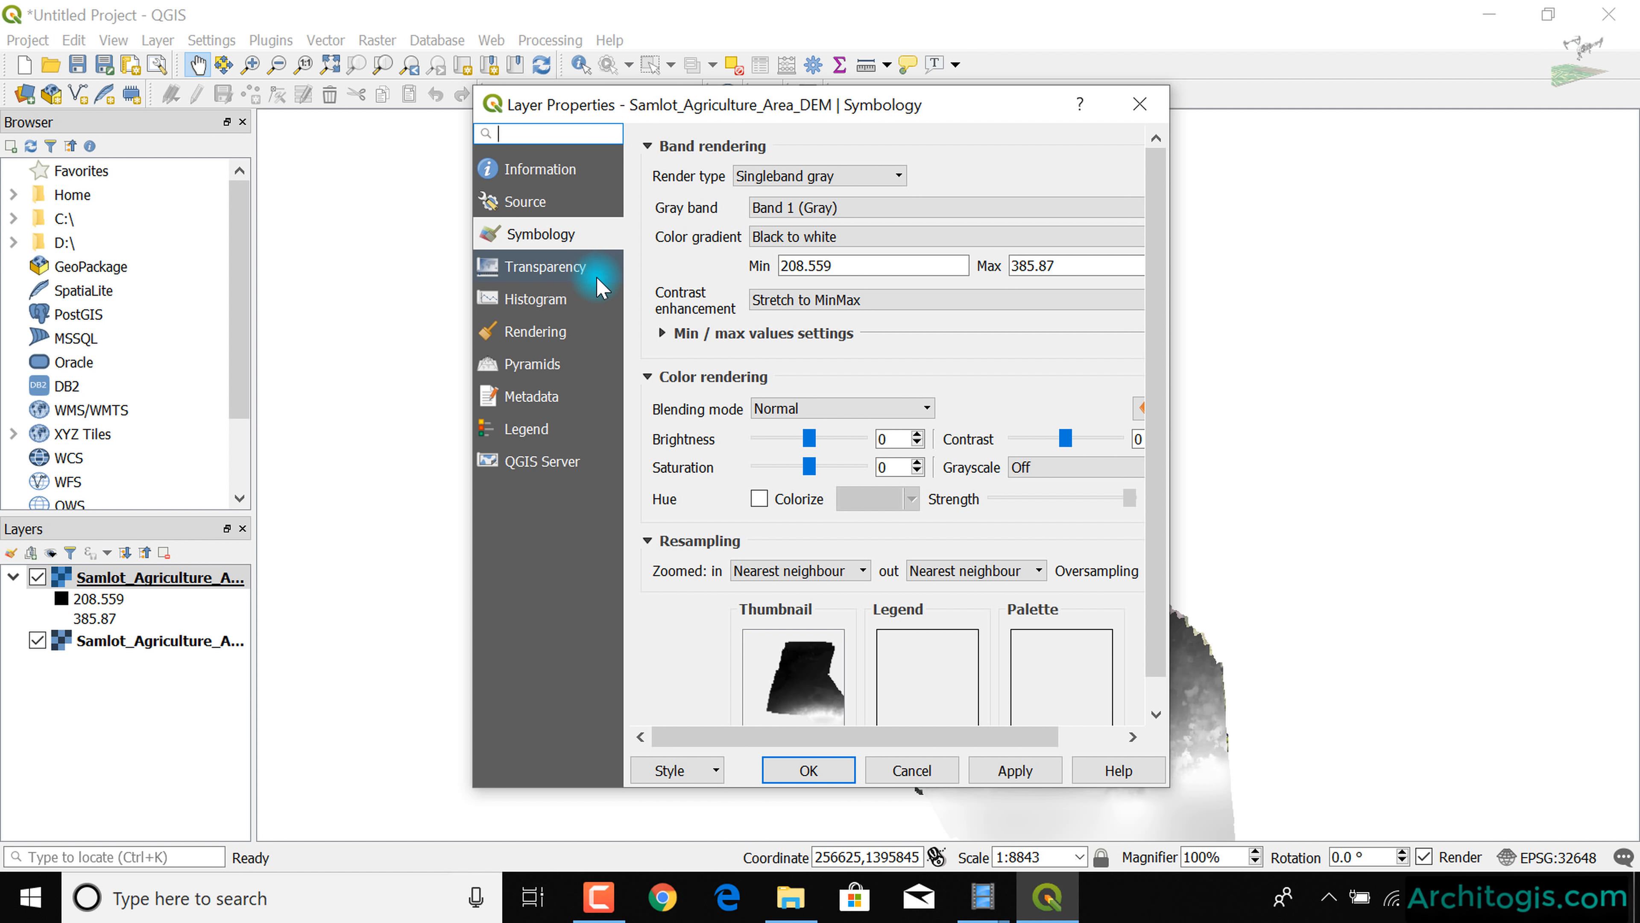
left_click(828, 175)
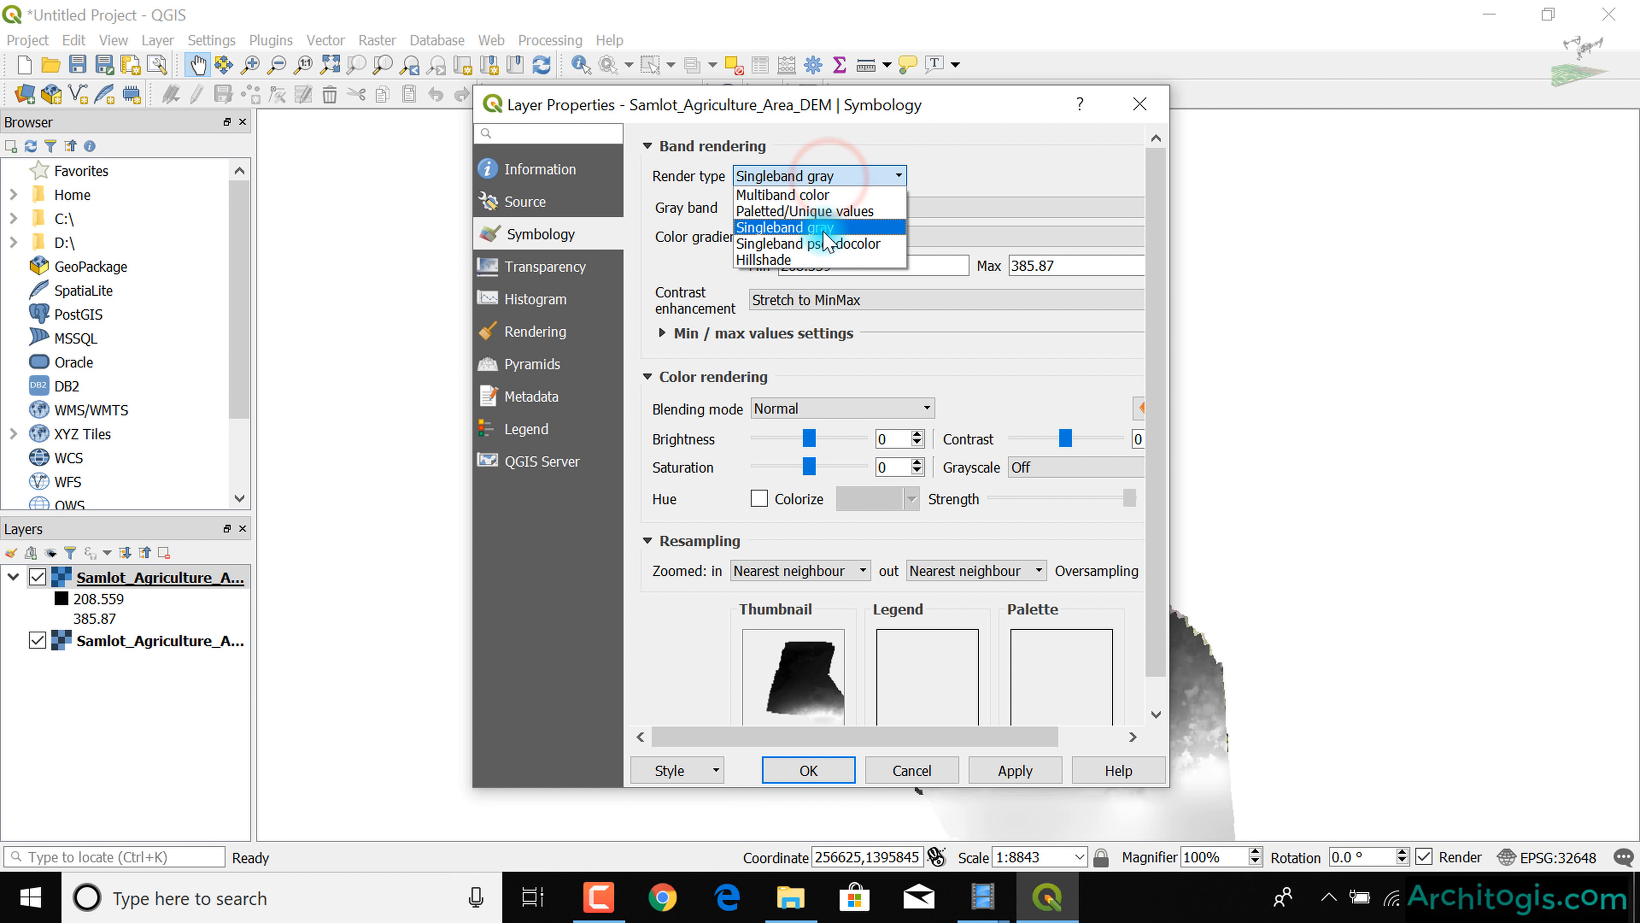
left_click(830, 211)
left_click(799, 176)
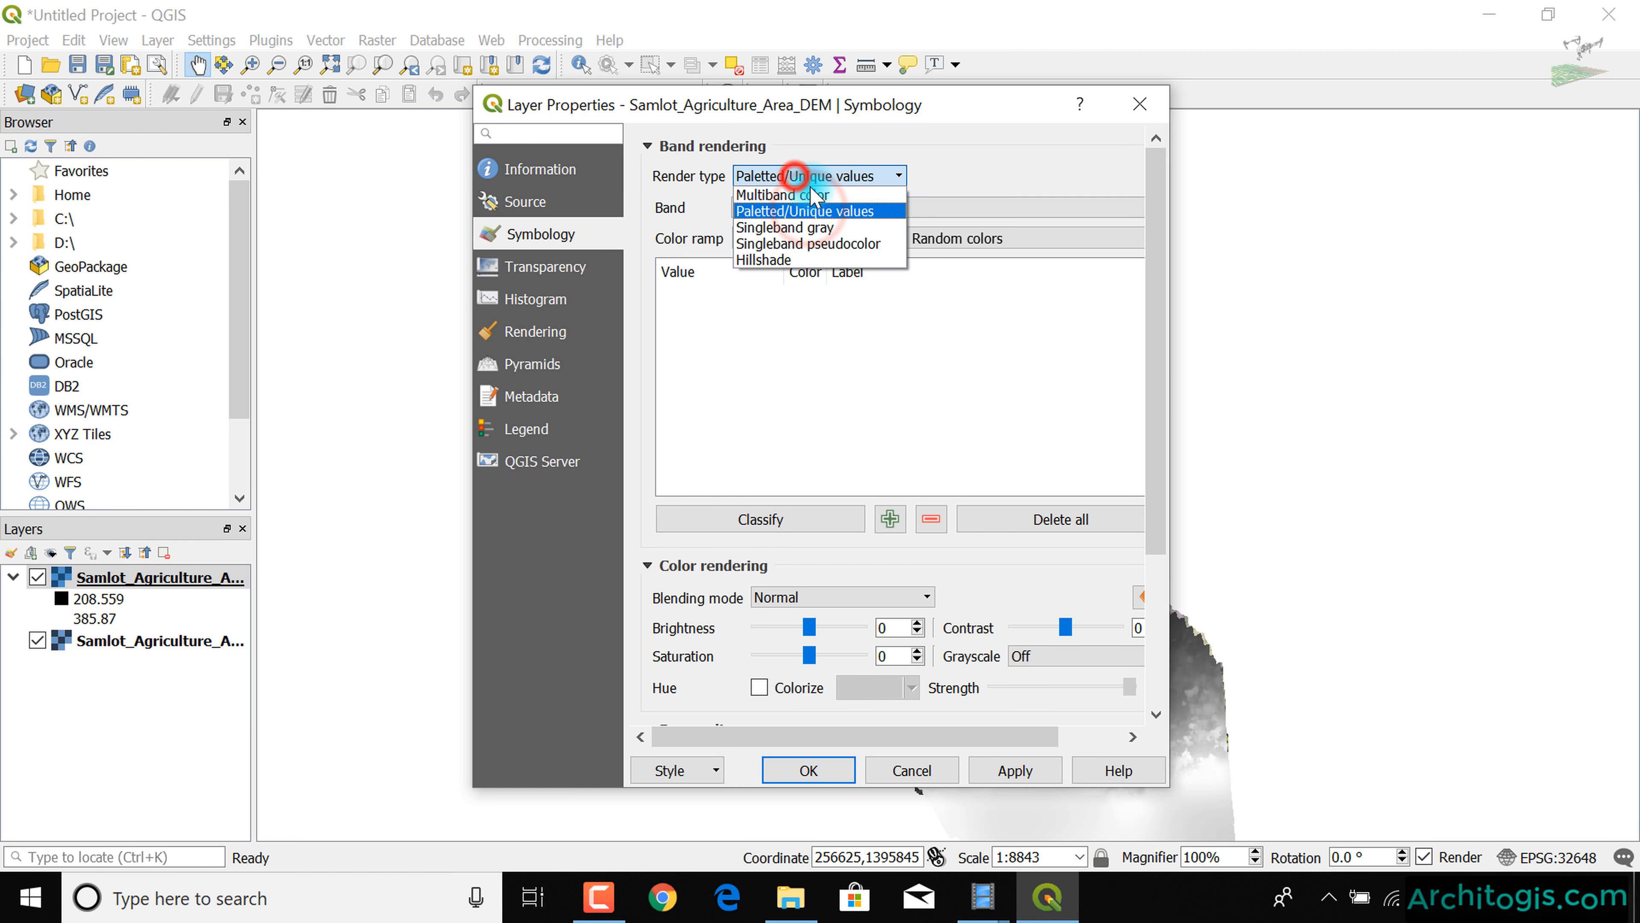
left_click(828, 243)
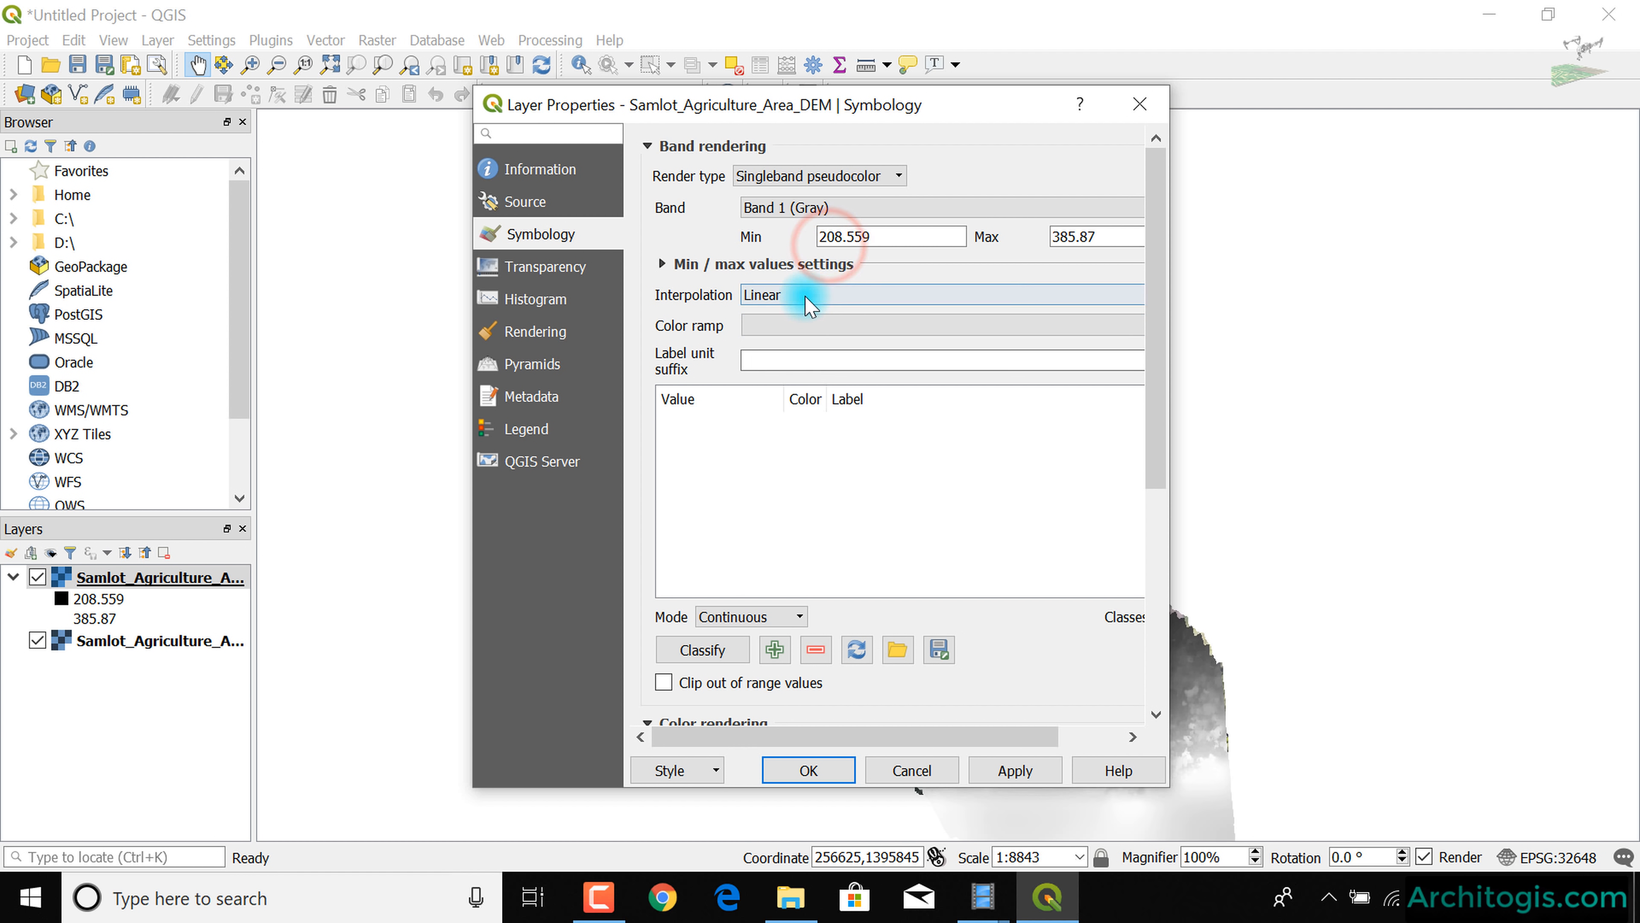
- Apply the Spectral color ramp to the DEM, widening and moving the layer properties dialog to reveal more of the map
left_click_drag(1167, 187, 1550, 234)
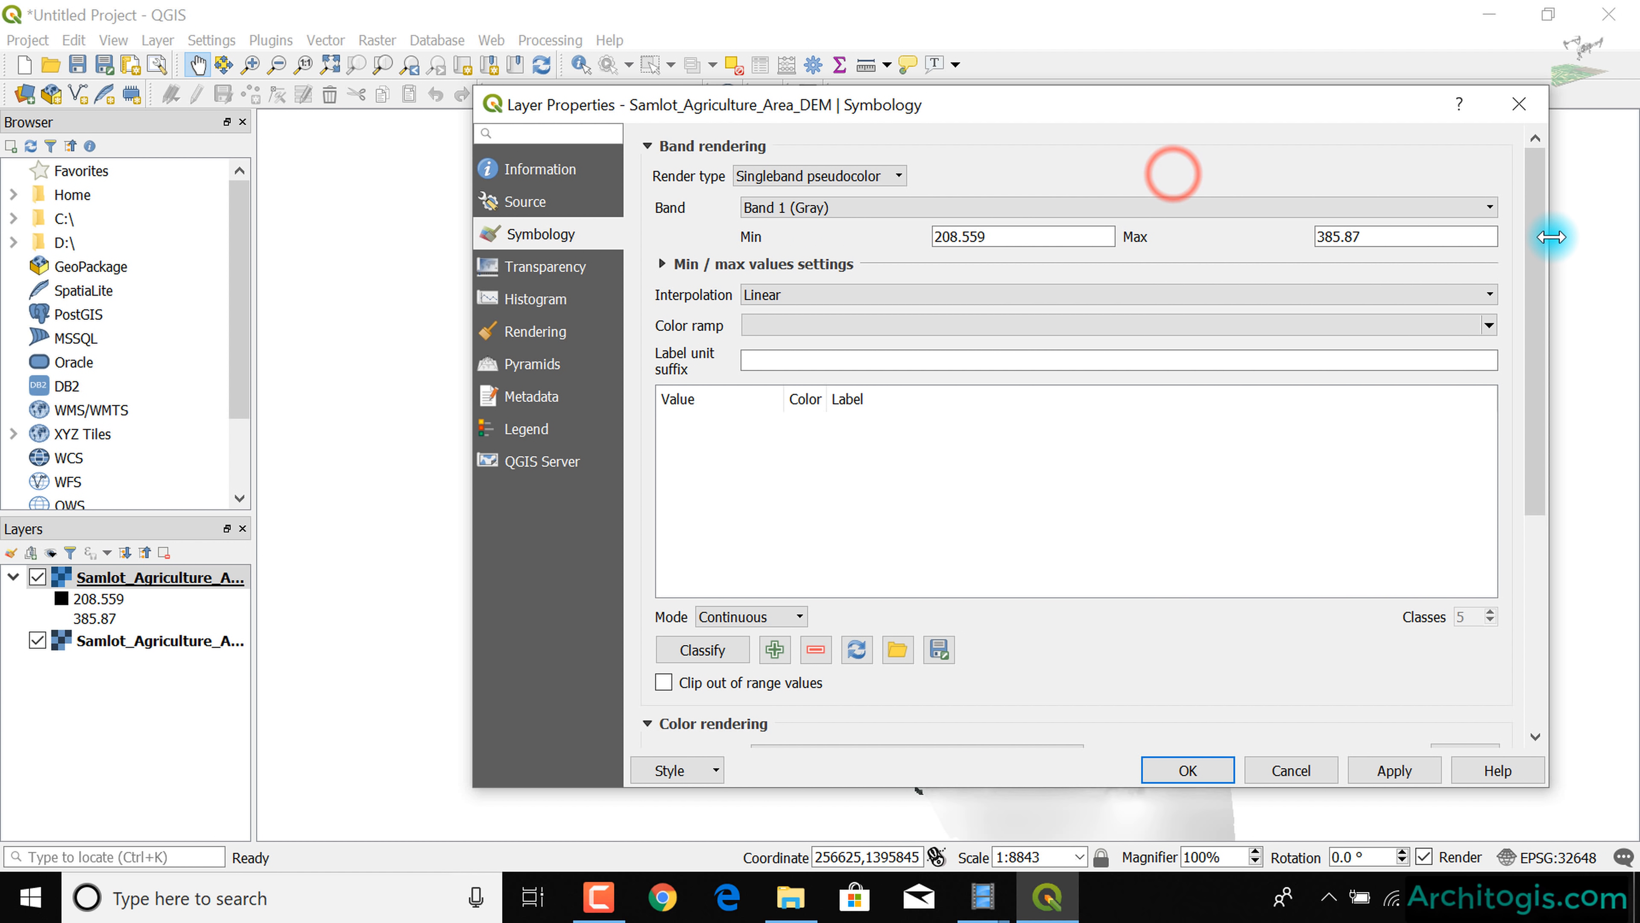
left_click(994, 323)
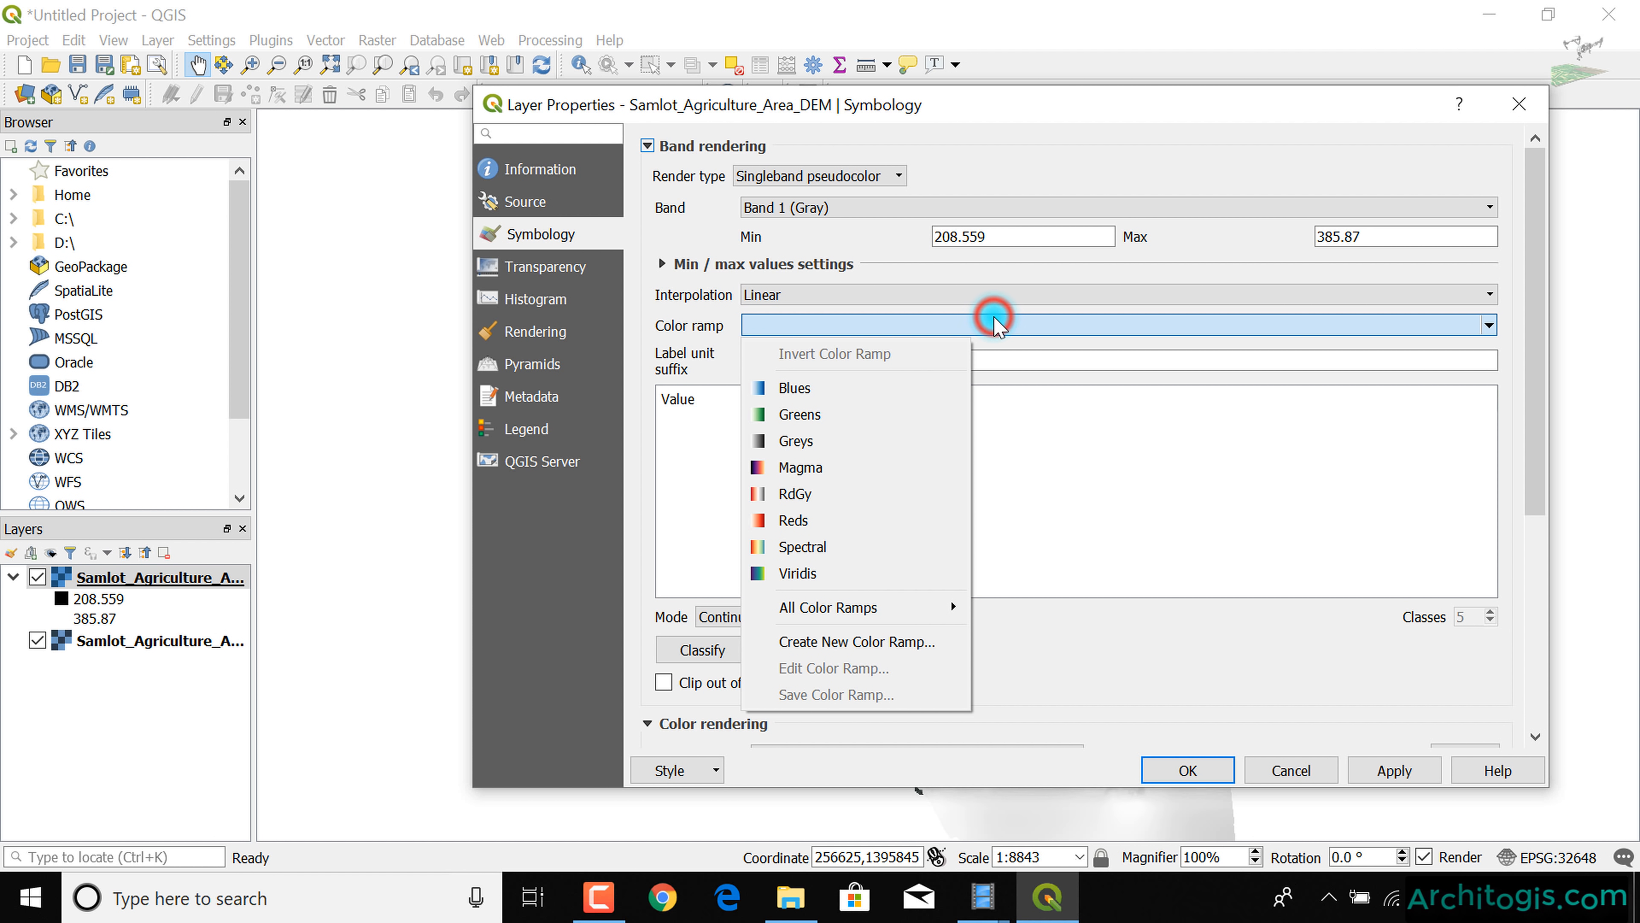
left_click(816, 549)
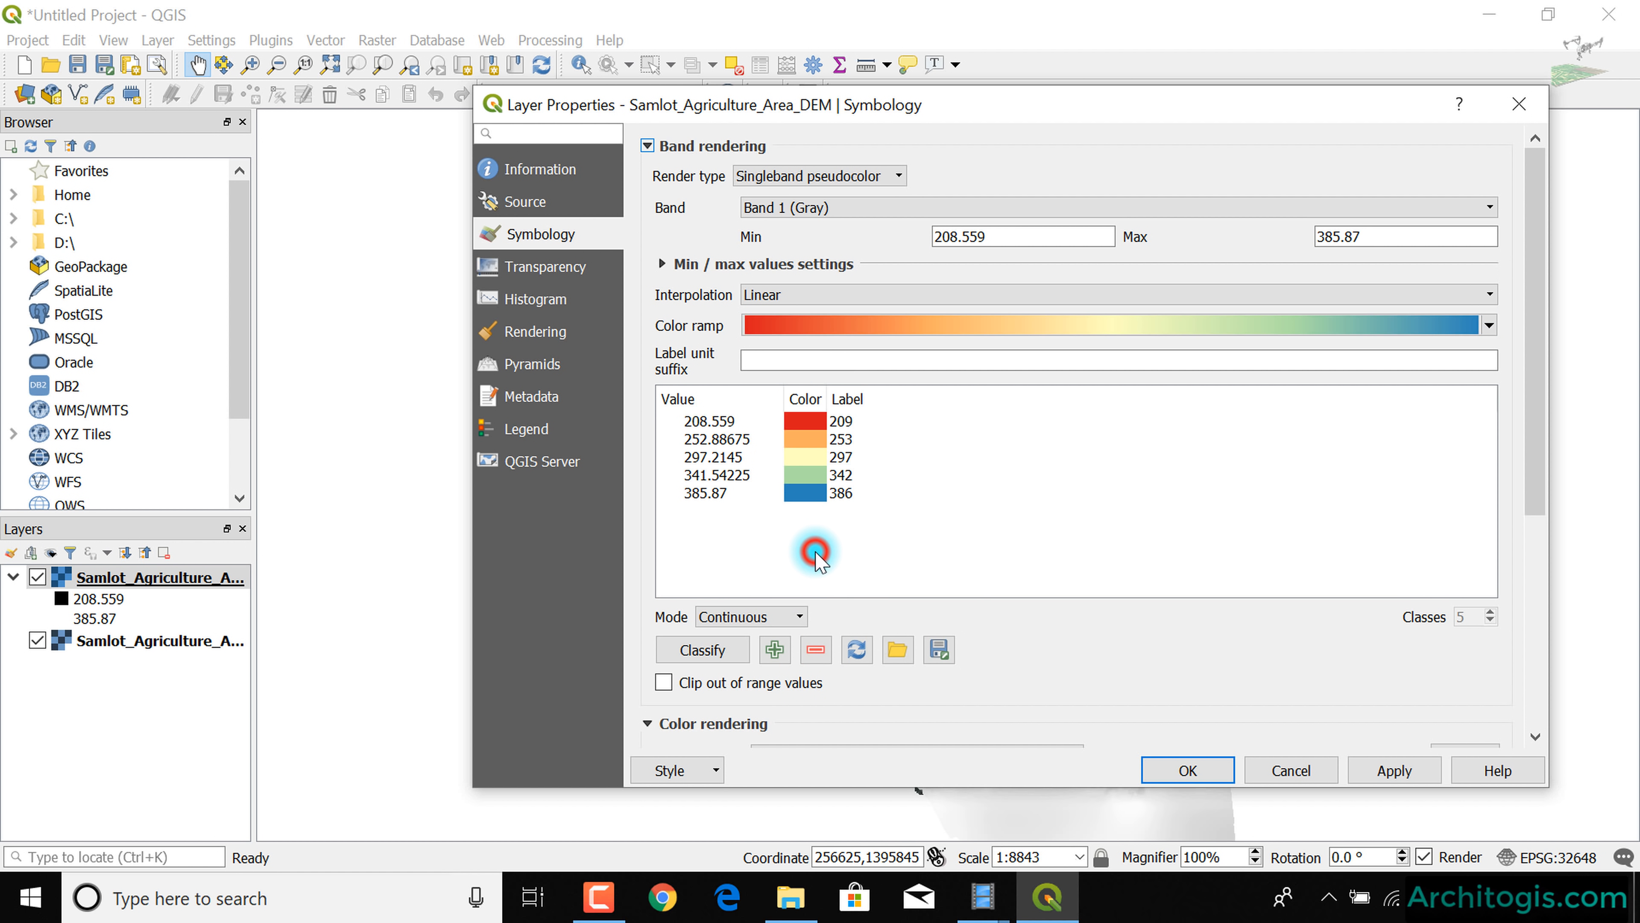
left_click(1395, 770)
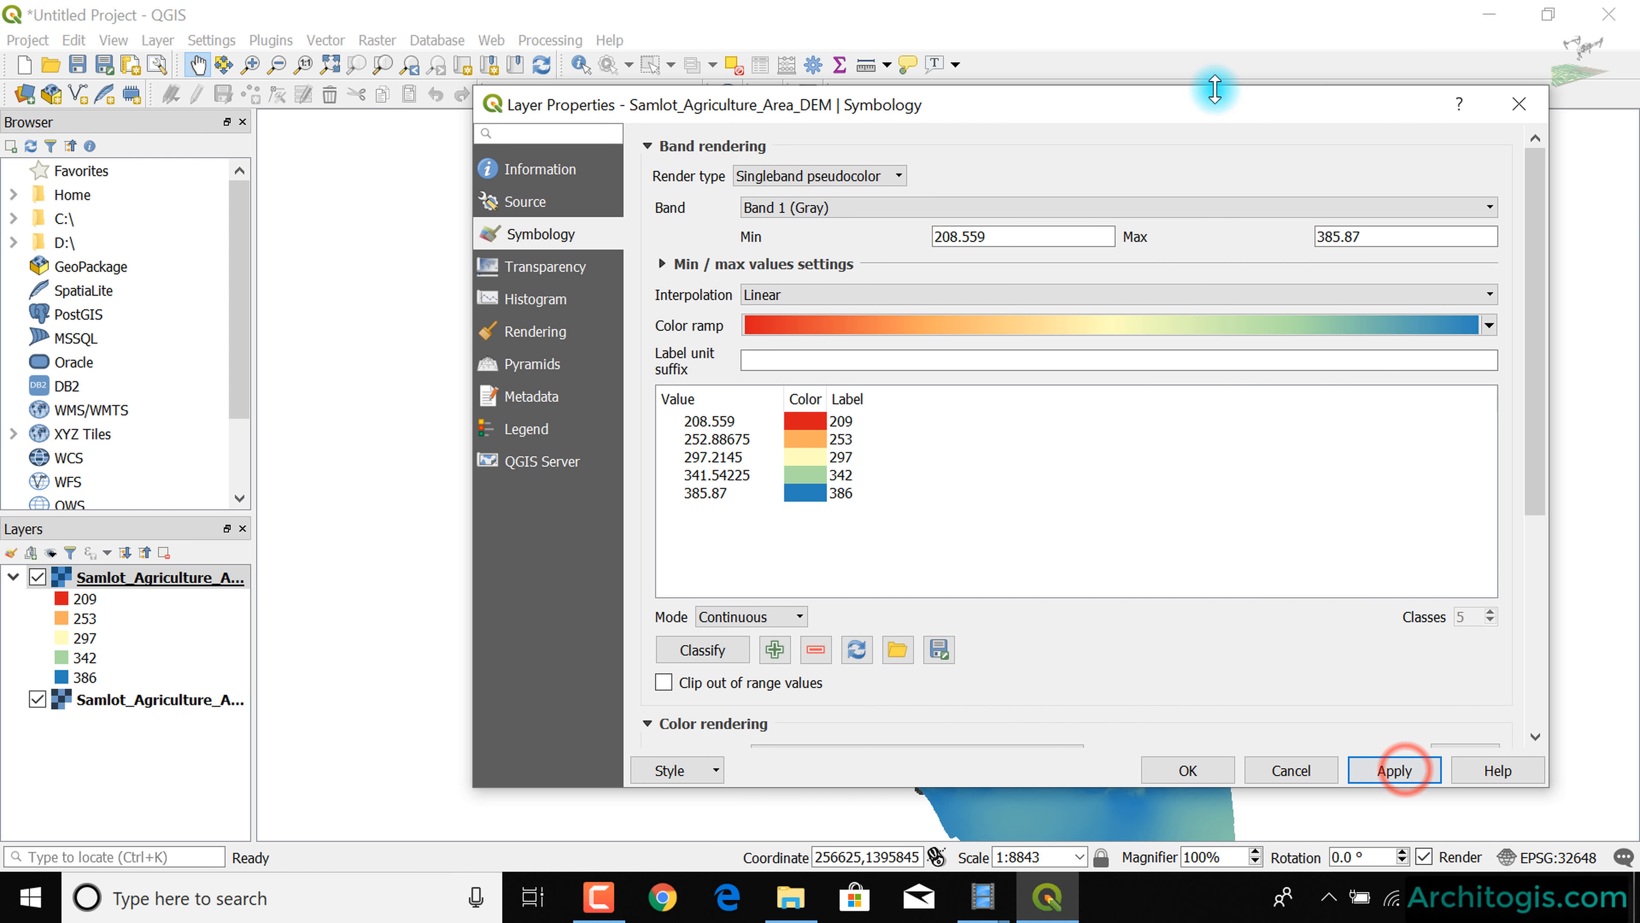
left_click_drag(1202, 111, 1028, 73)
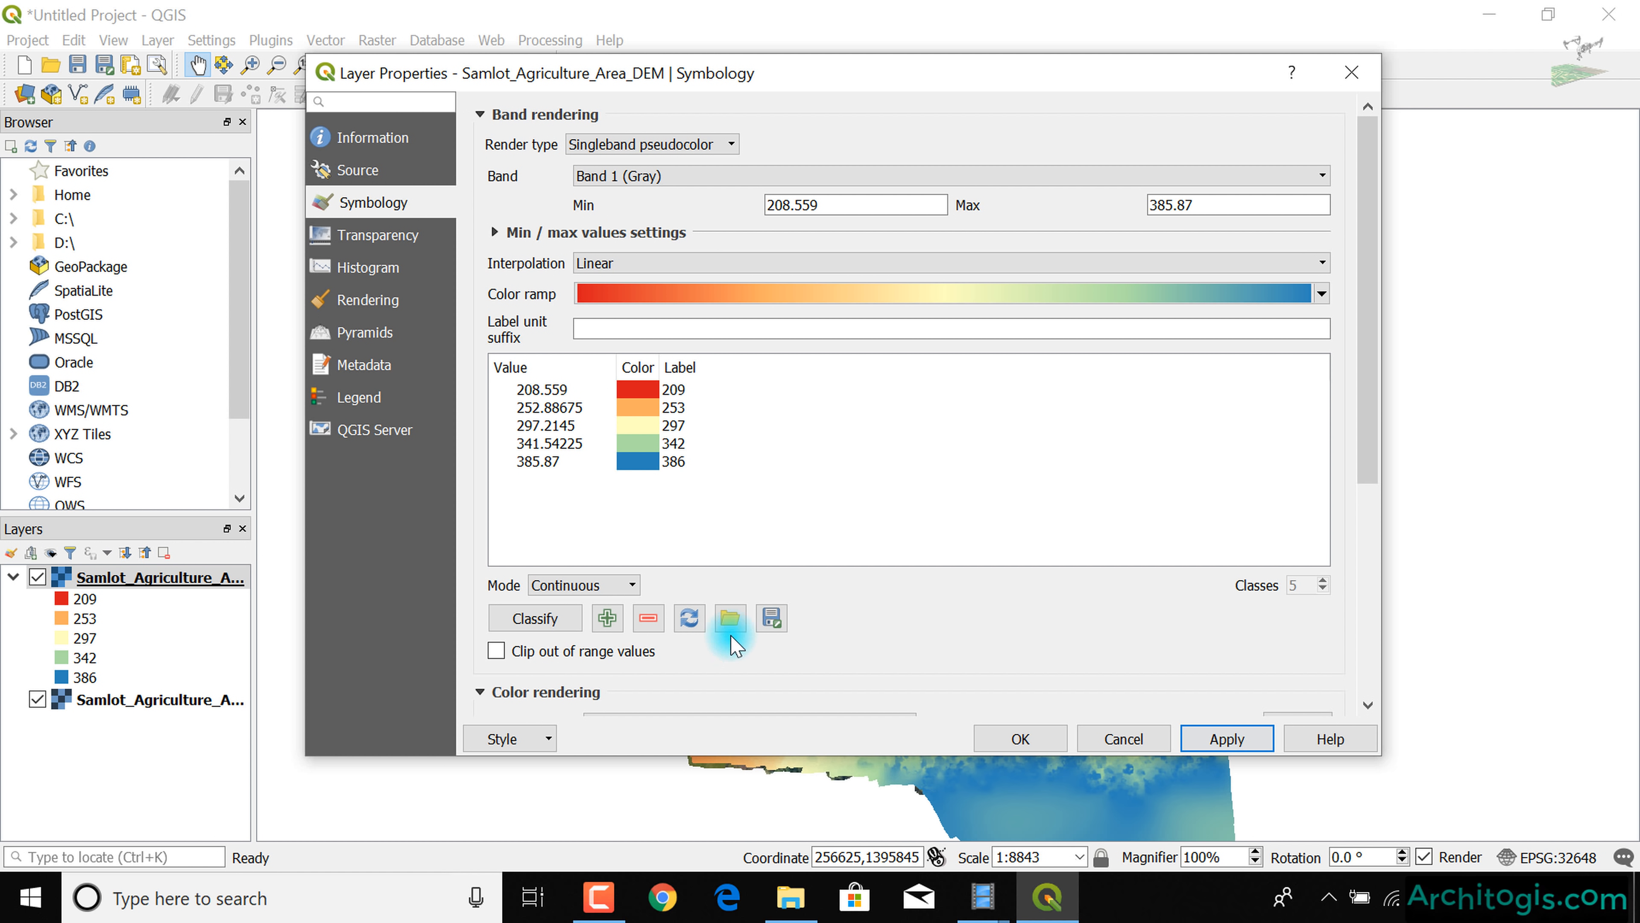
- Try Discrete interpolation for the DEM's color classes and apply it to the map
mouse_move(1370, 438)
left_mouse_down()
mouse_move(1363, 643)
mouse_move(1360, 420)
left_mouse_up()
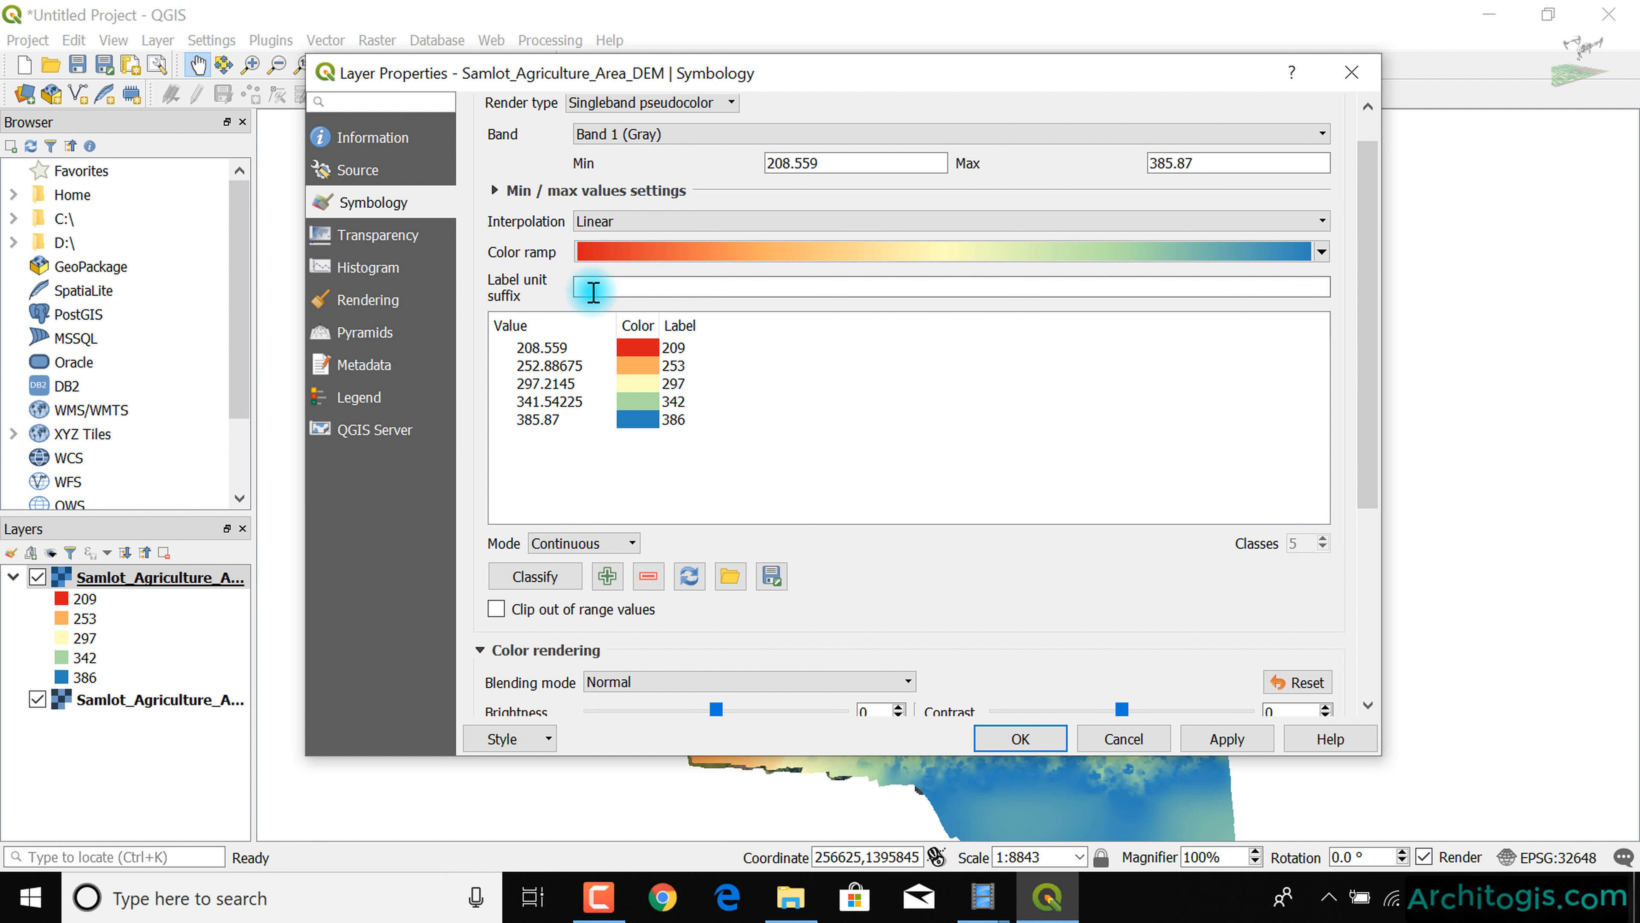
left_click(695, 221)
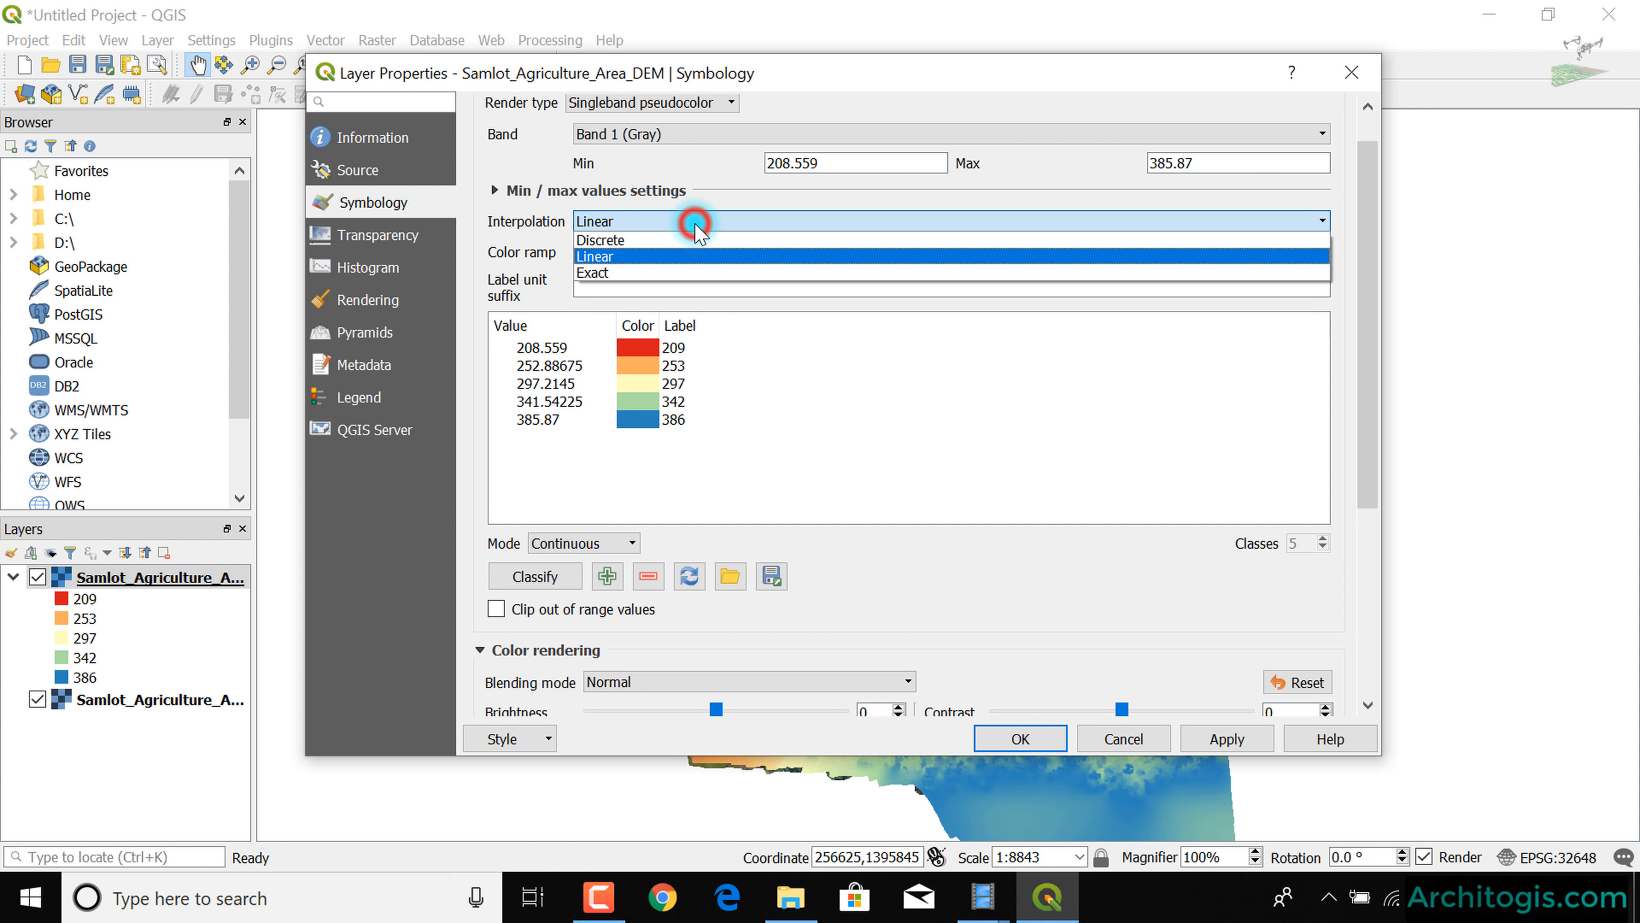
left_click(611, 240)
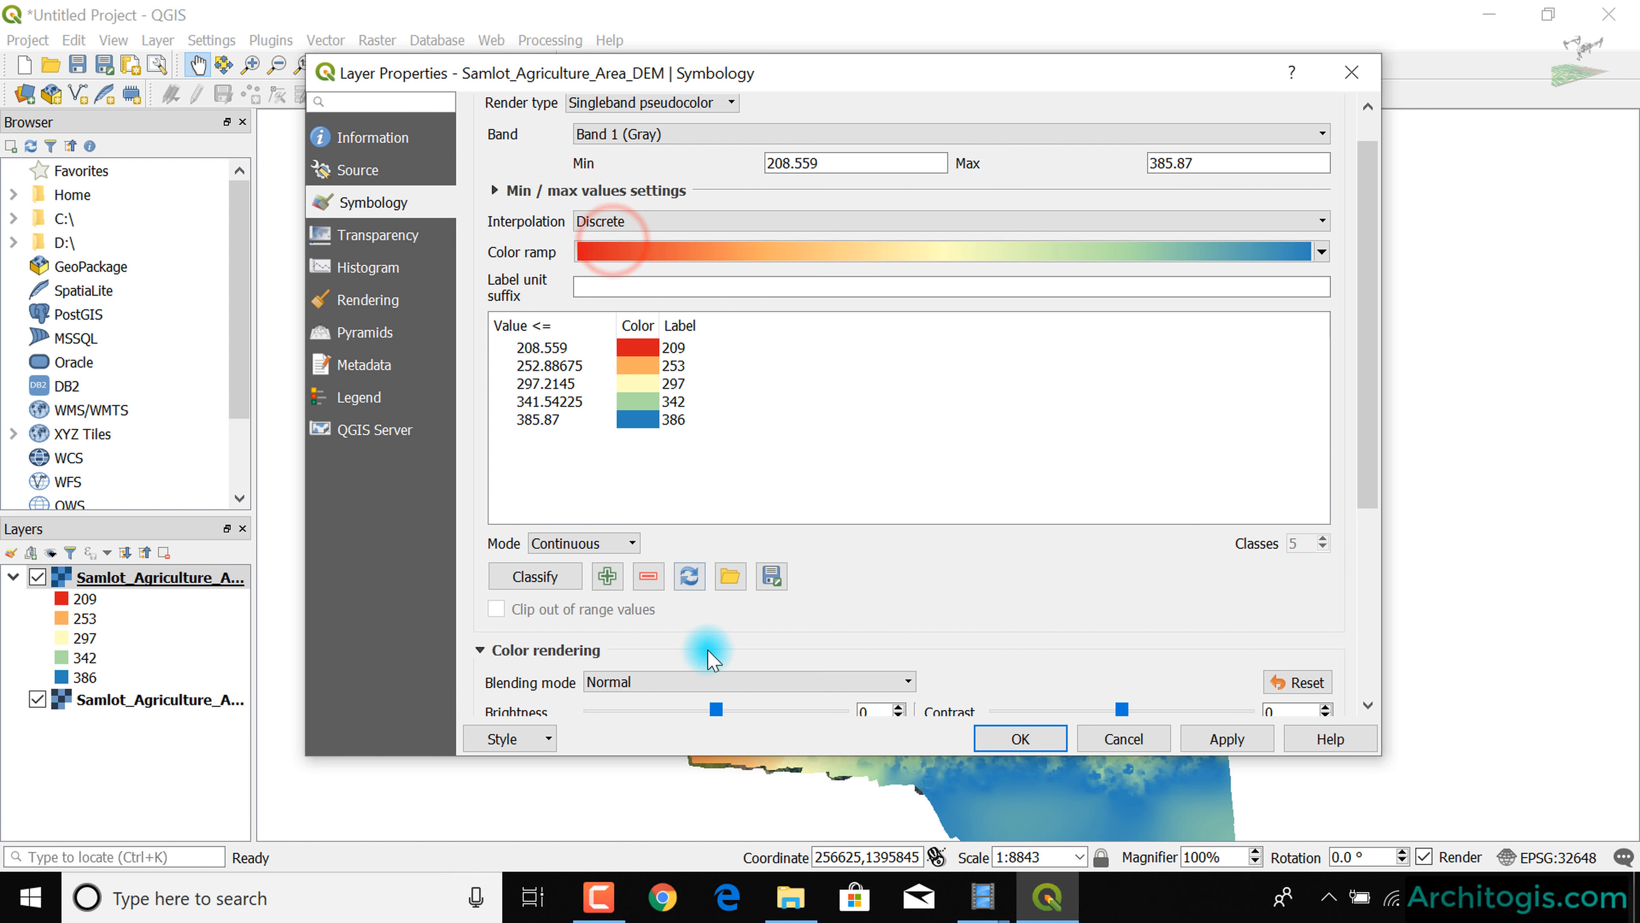
left_click(1234, 738)
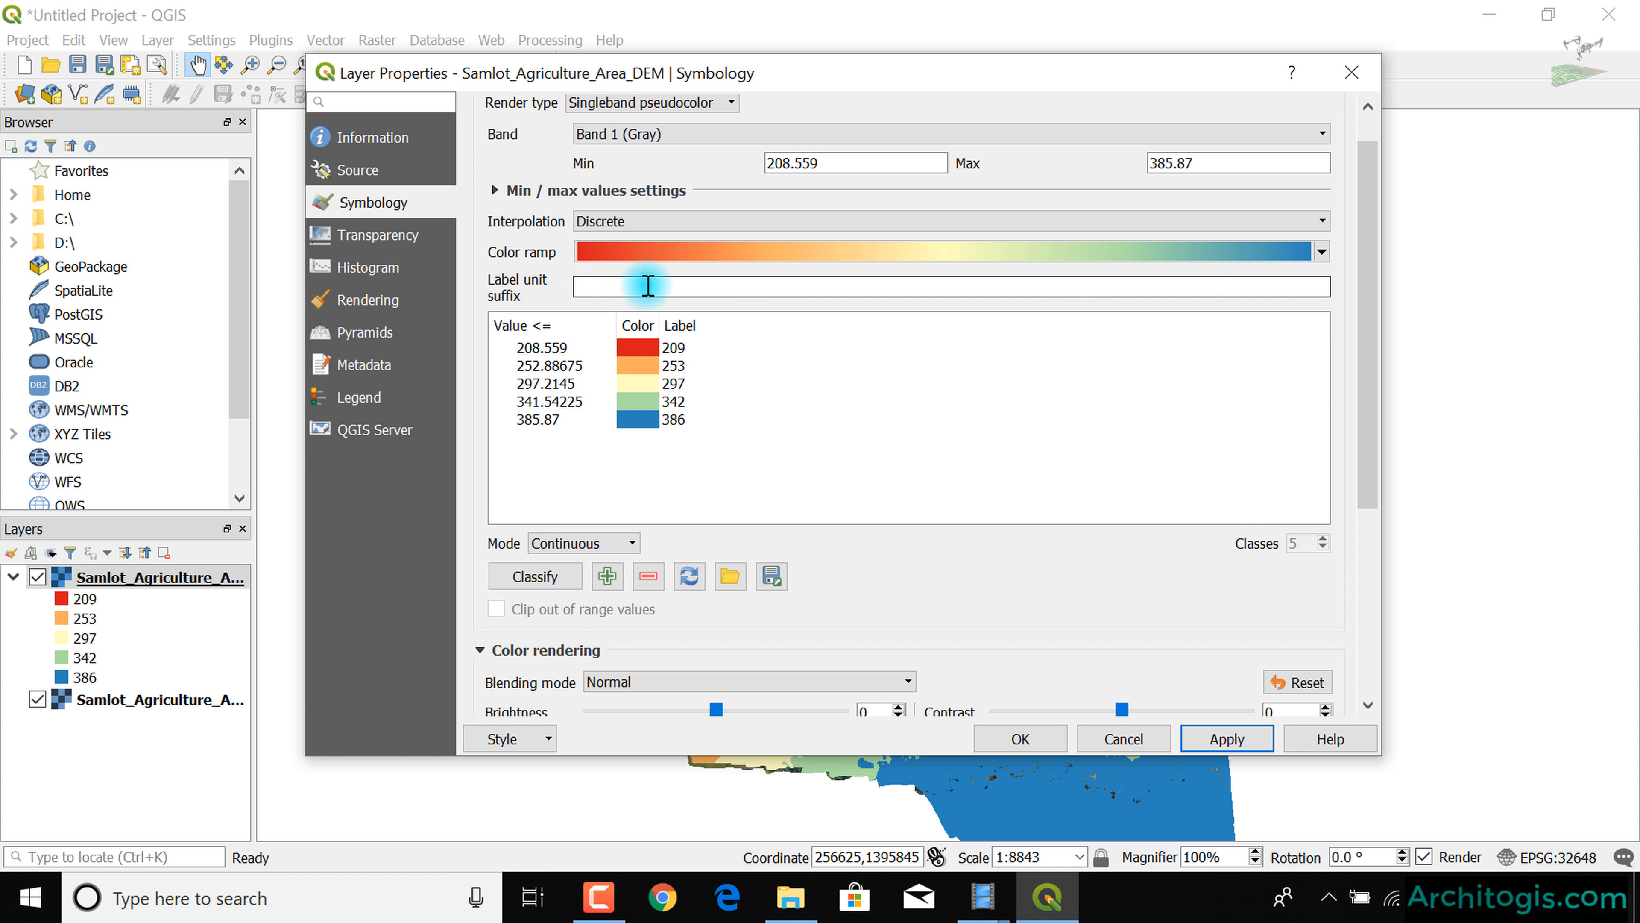
- Try Exact interpolation for the DEM's color classes and apply it to the map
left_click(804, 218)
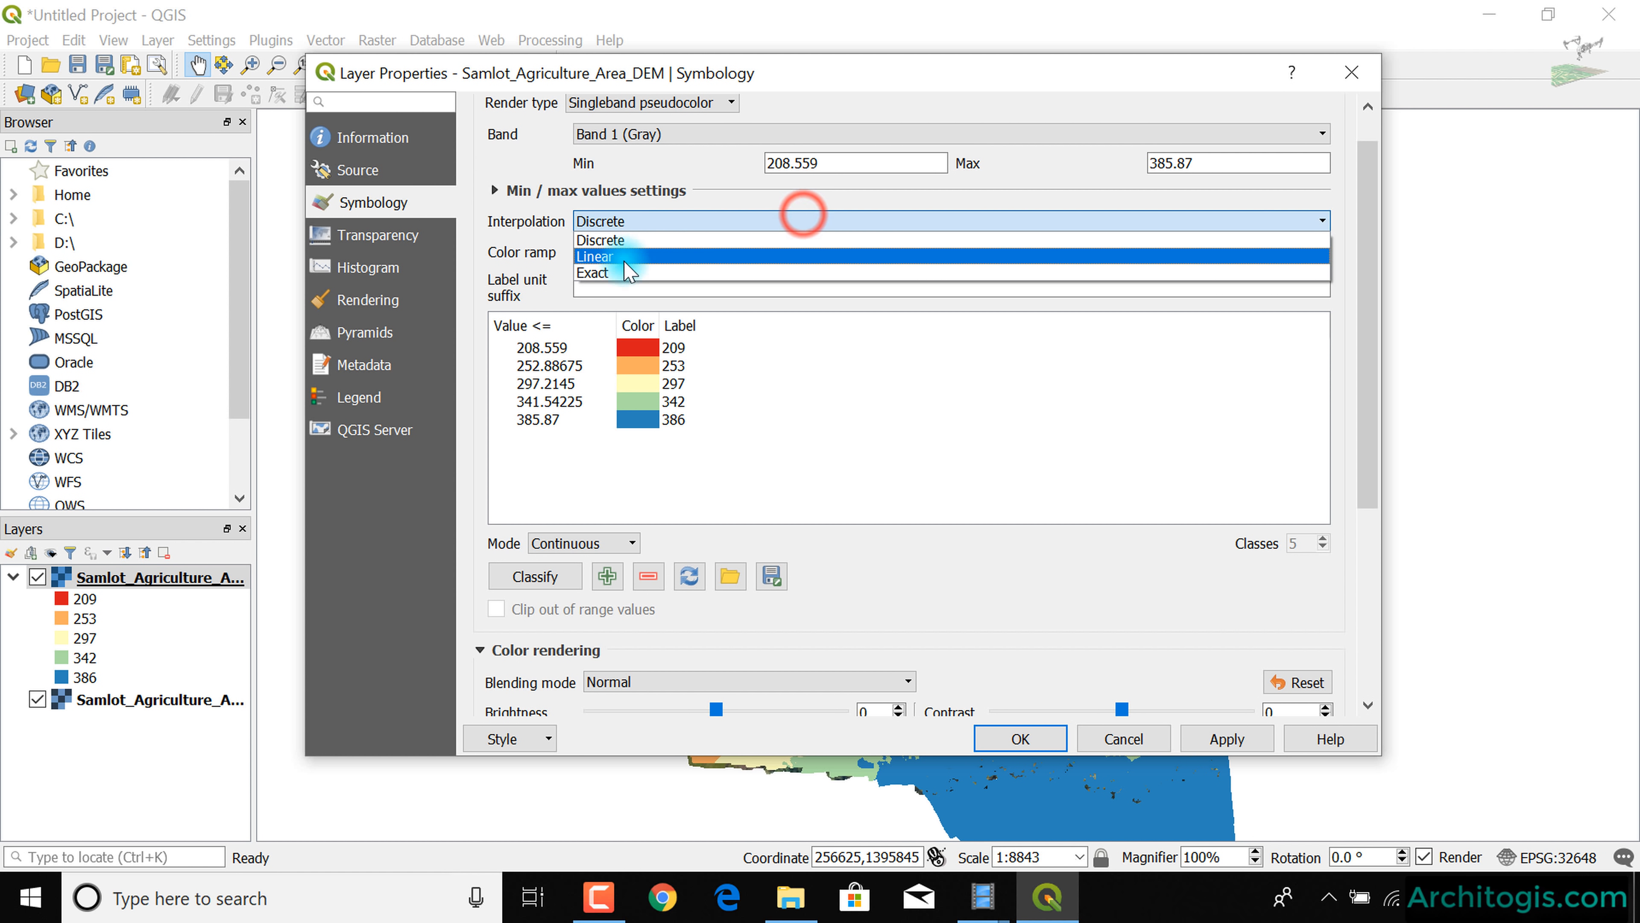
left_click(622, 269)
left_click(618, 223)
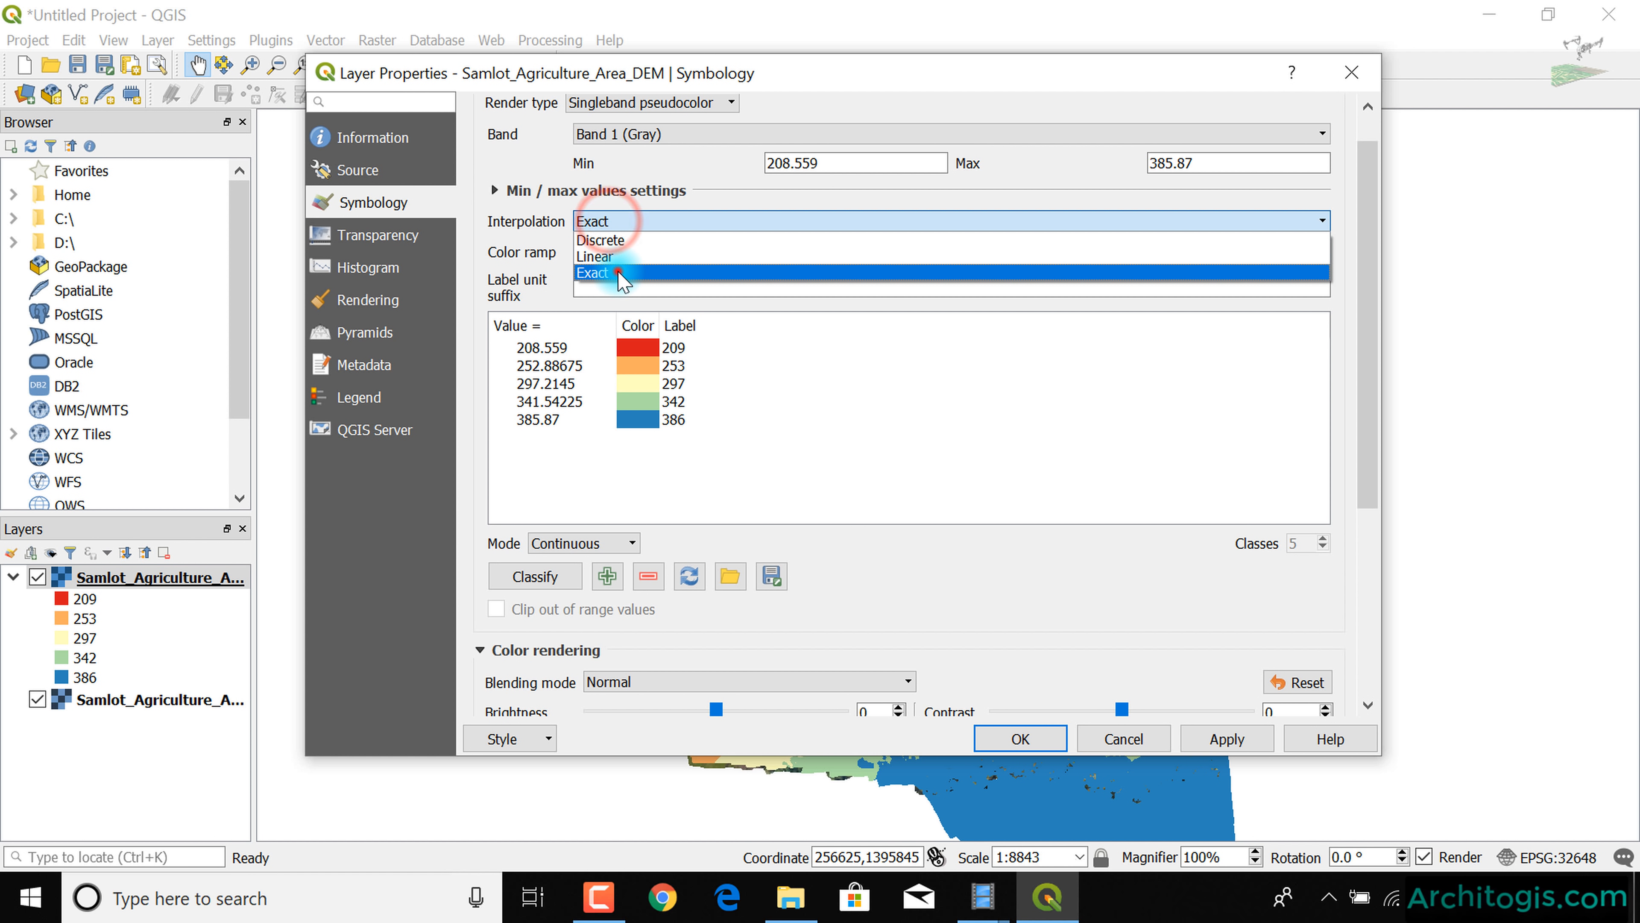
left_click(617, 269)
left_click(1248, 739)
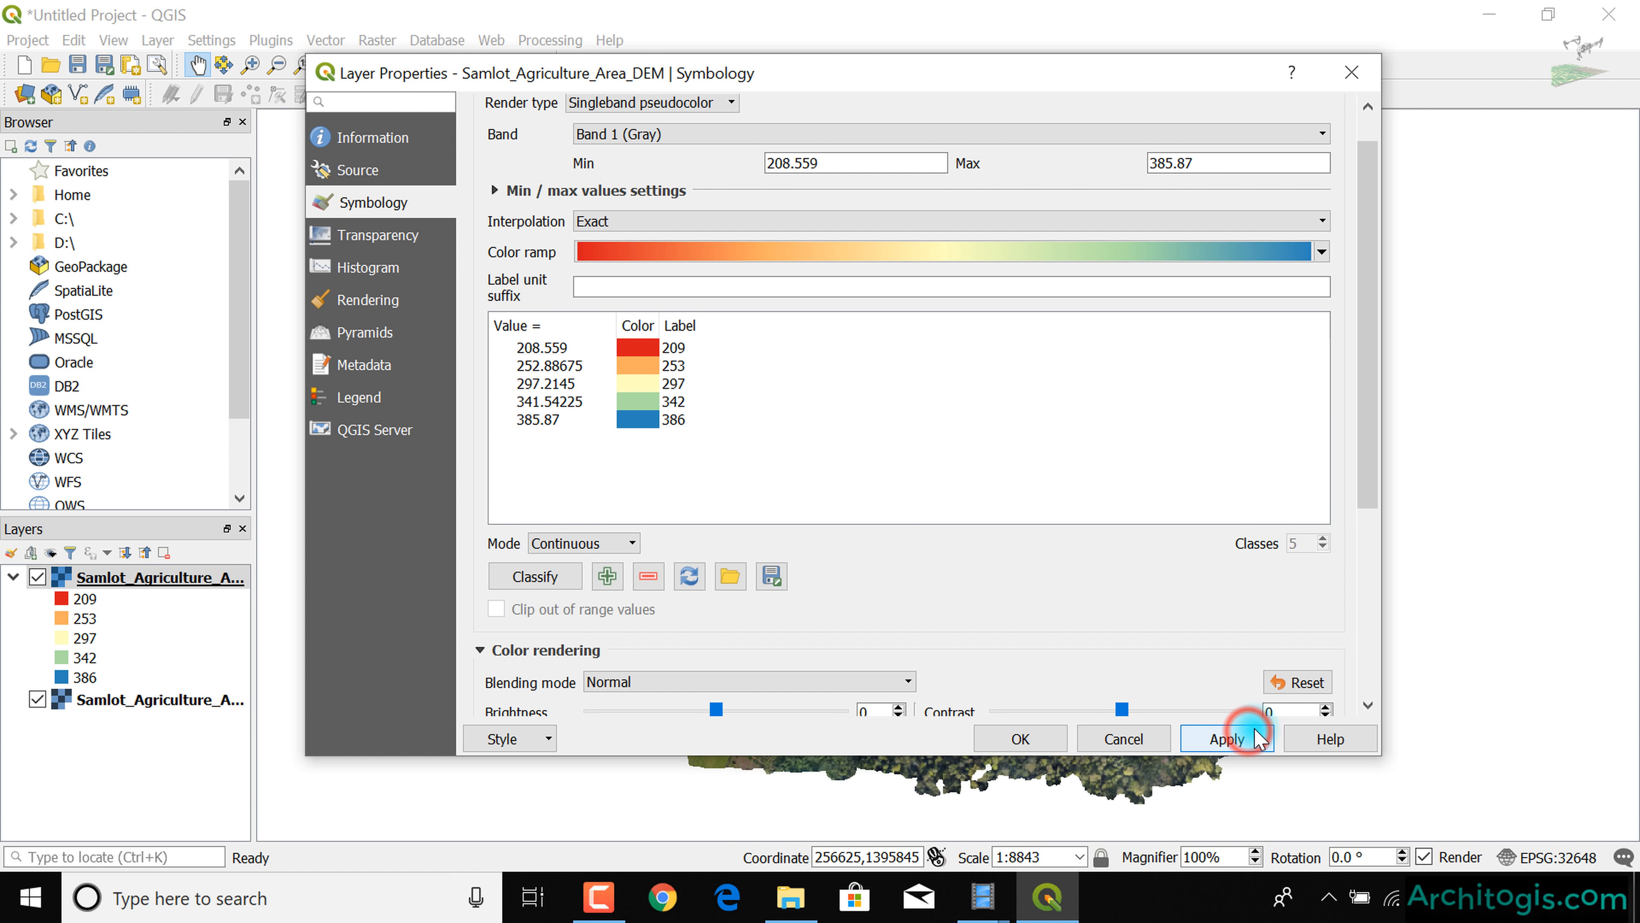
- Set the DEM's color interpolation back to Linear
left_click(680, 296)
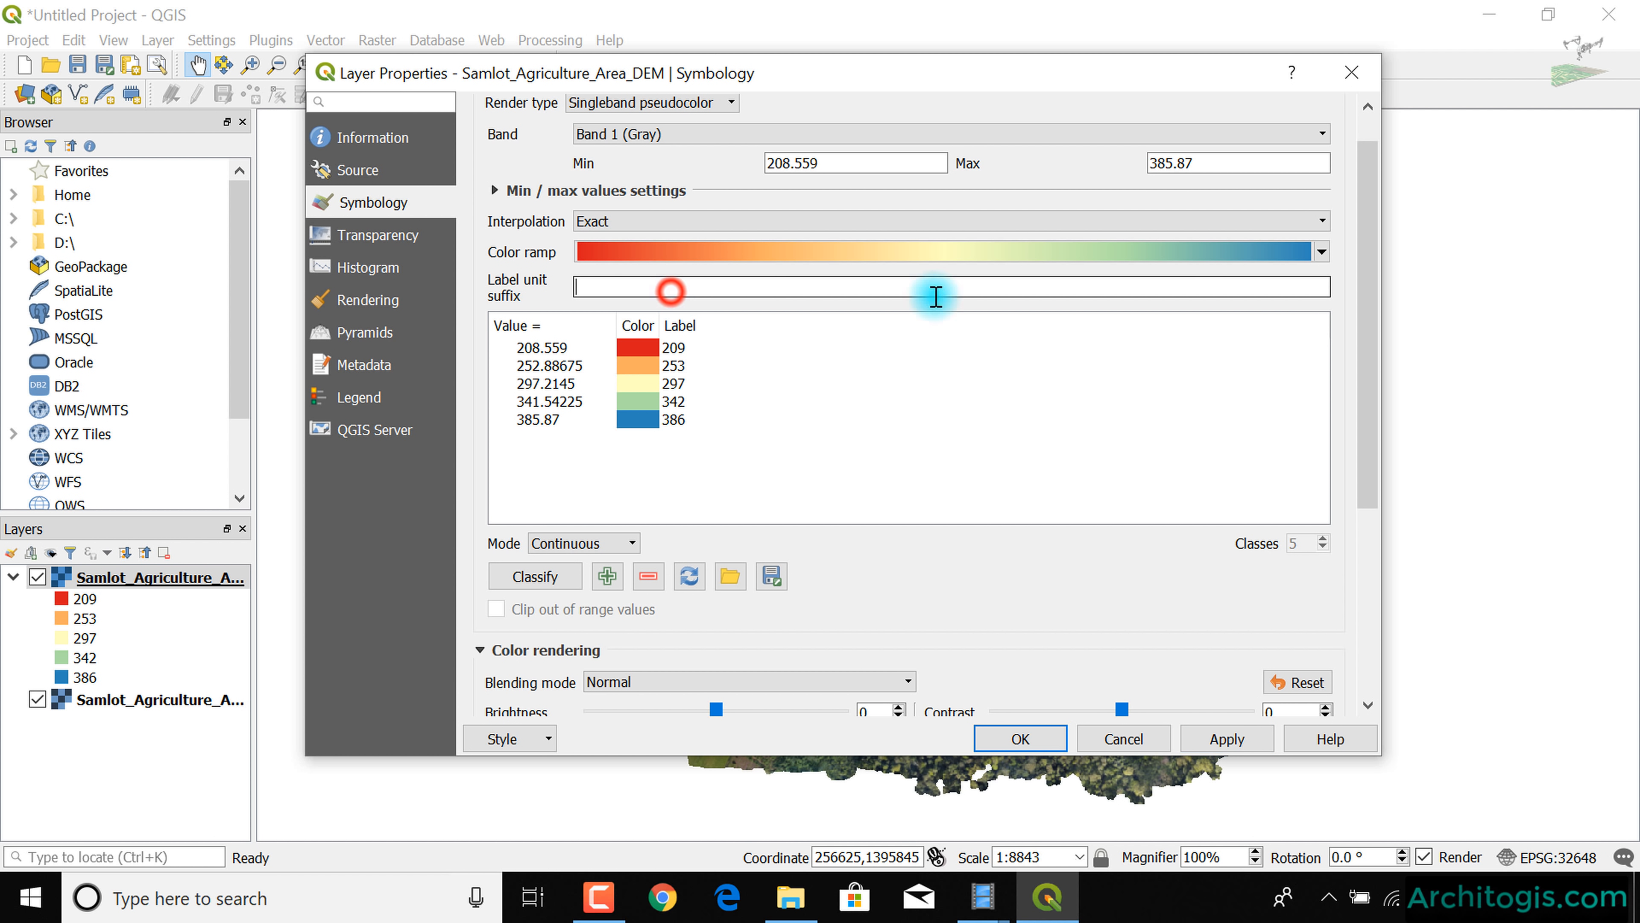
left_click(768, 219)
left_click(604, 256)
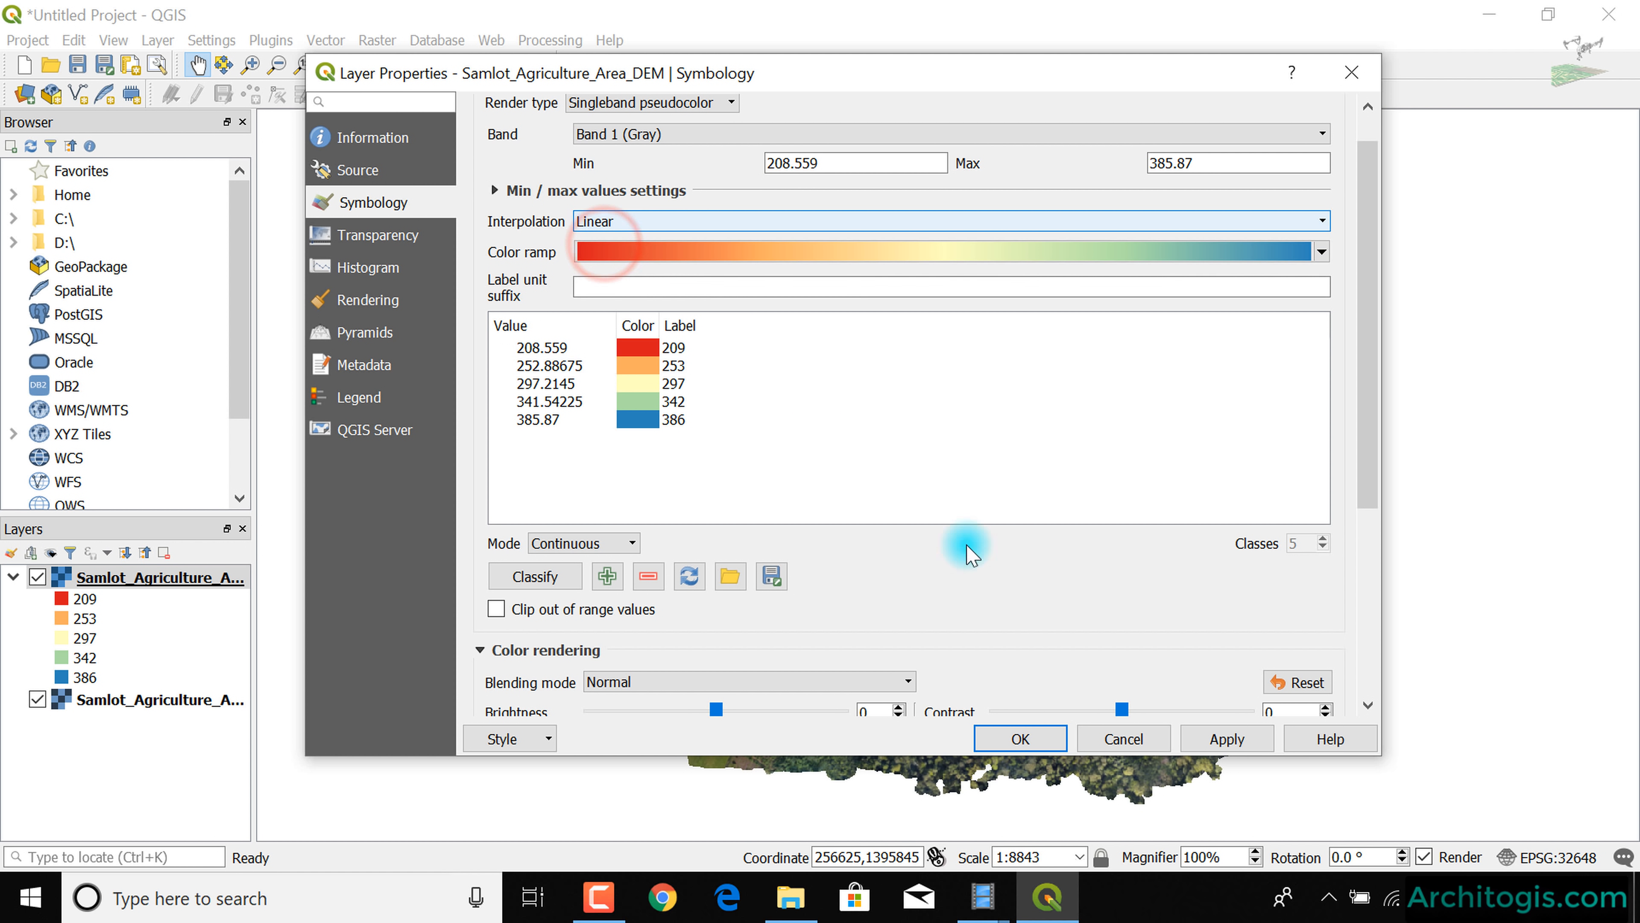
- Try the Equal Interval classification mode for the DEM and return to Continuous
left_click(595, 543)
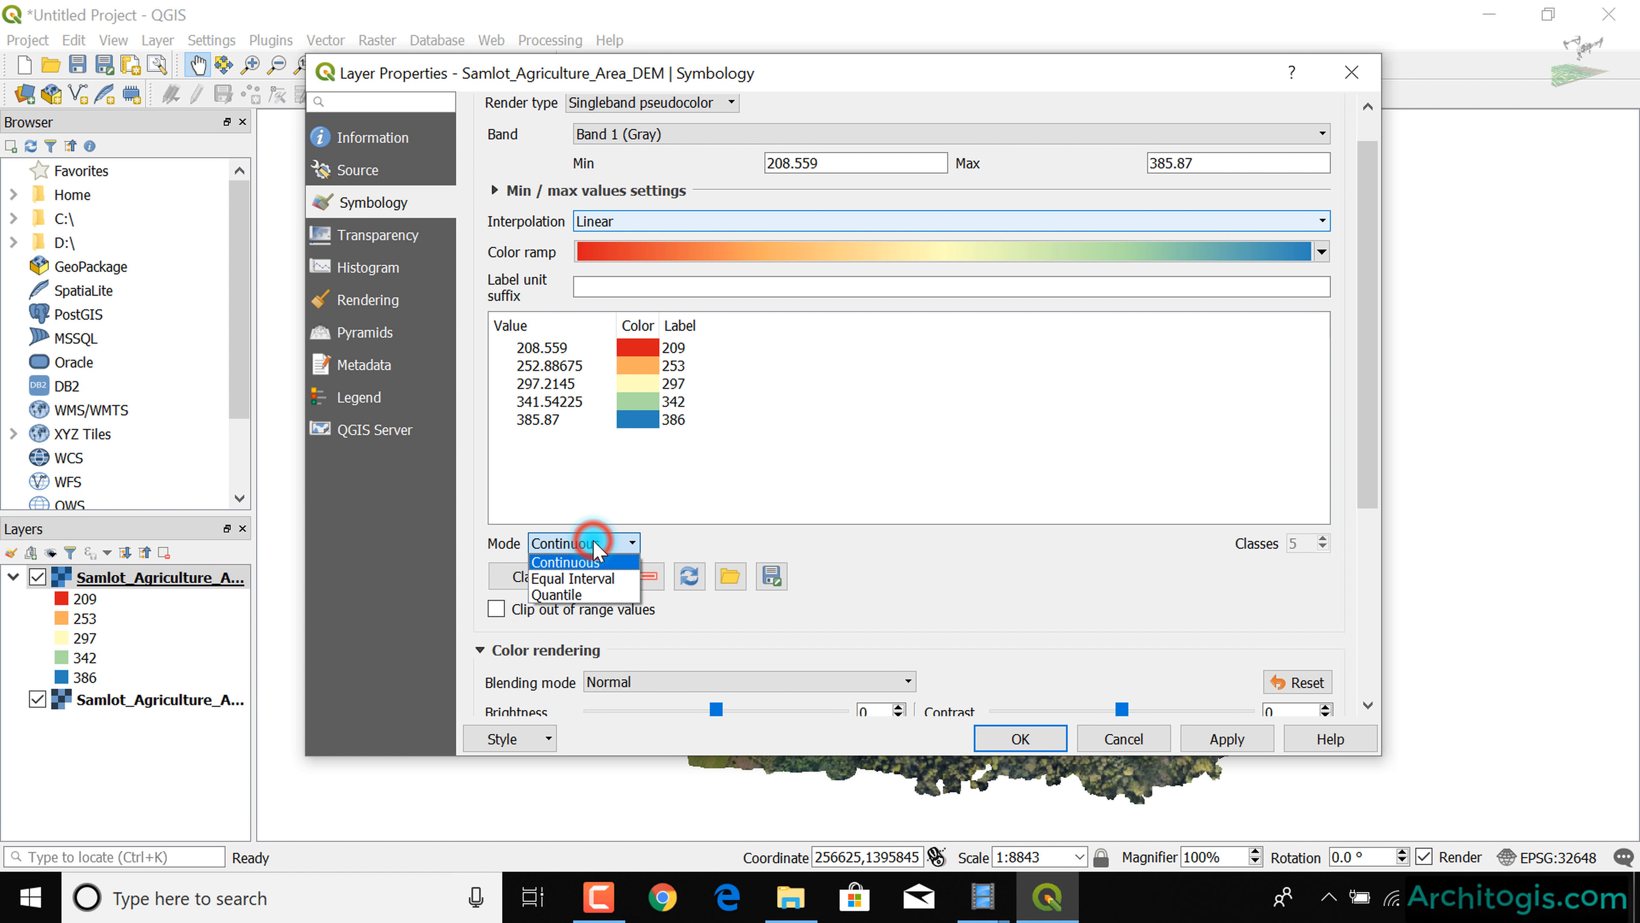
left_click(584, 580)
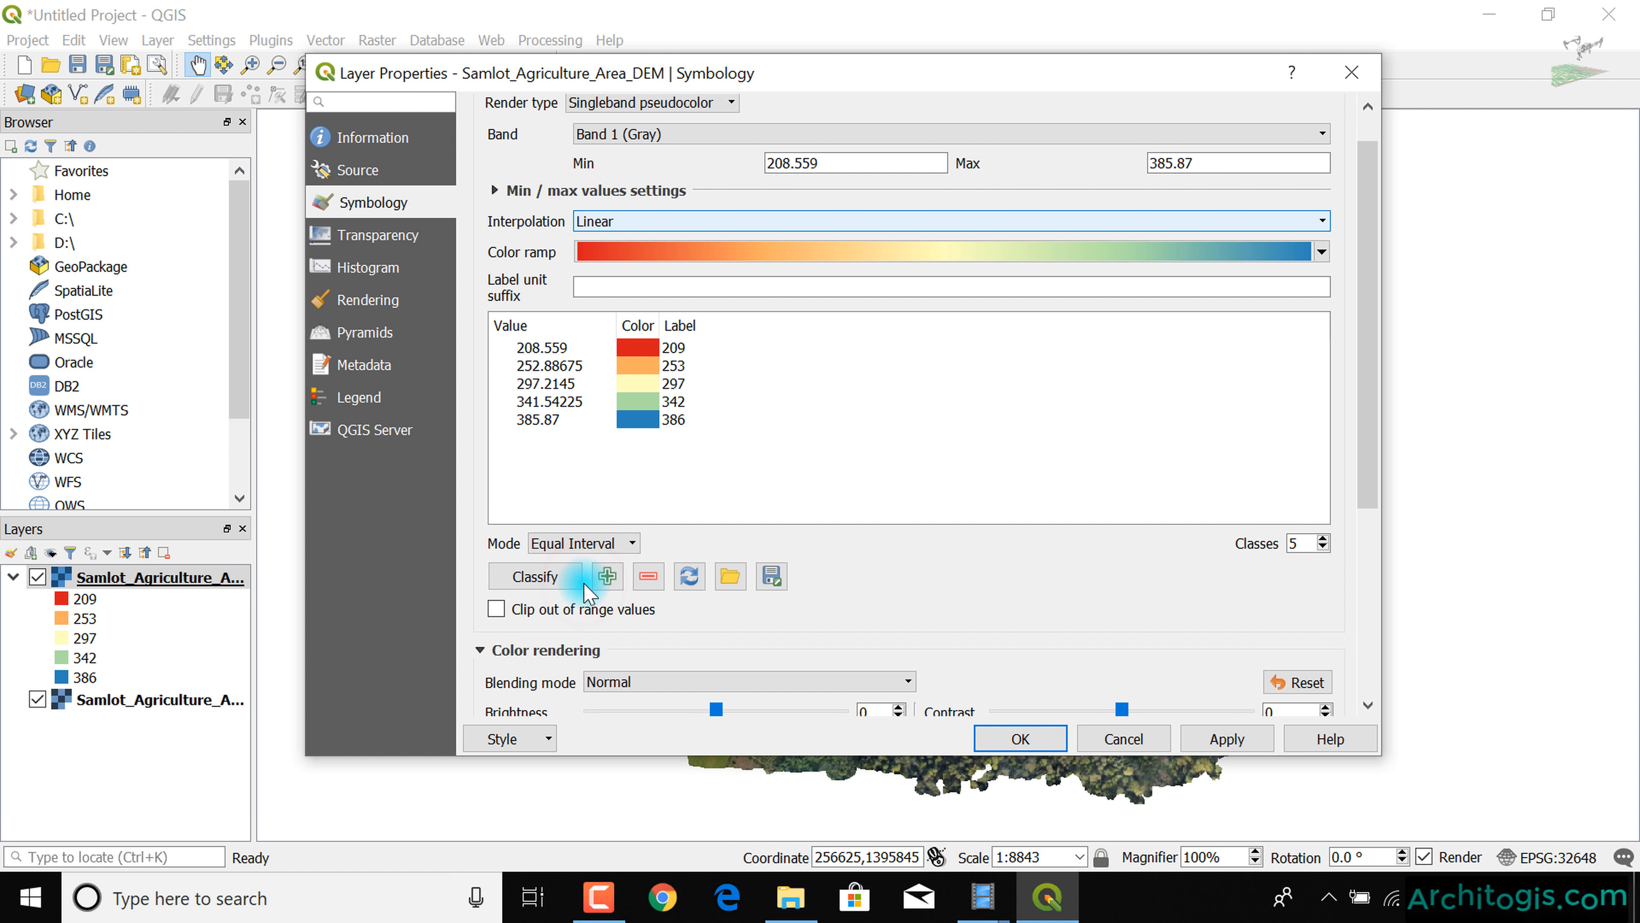
left_click(585, 523)
left_click(1056, 559)
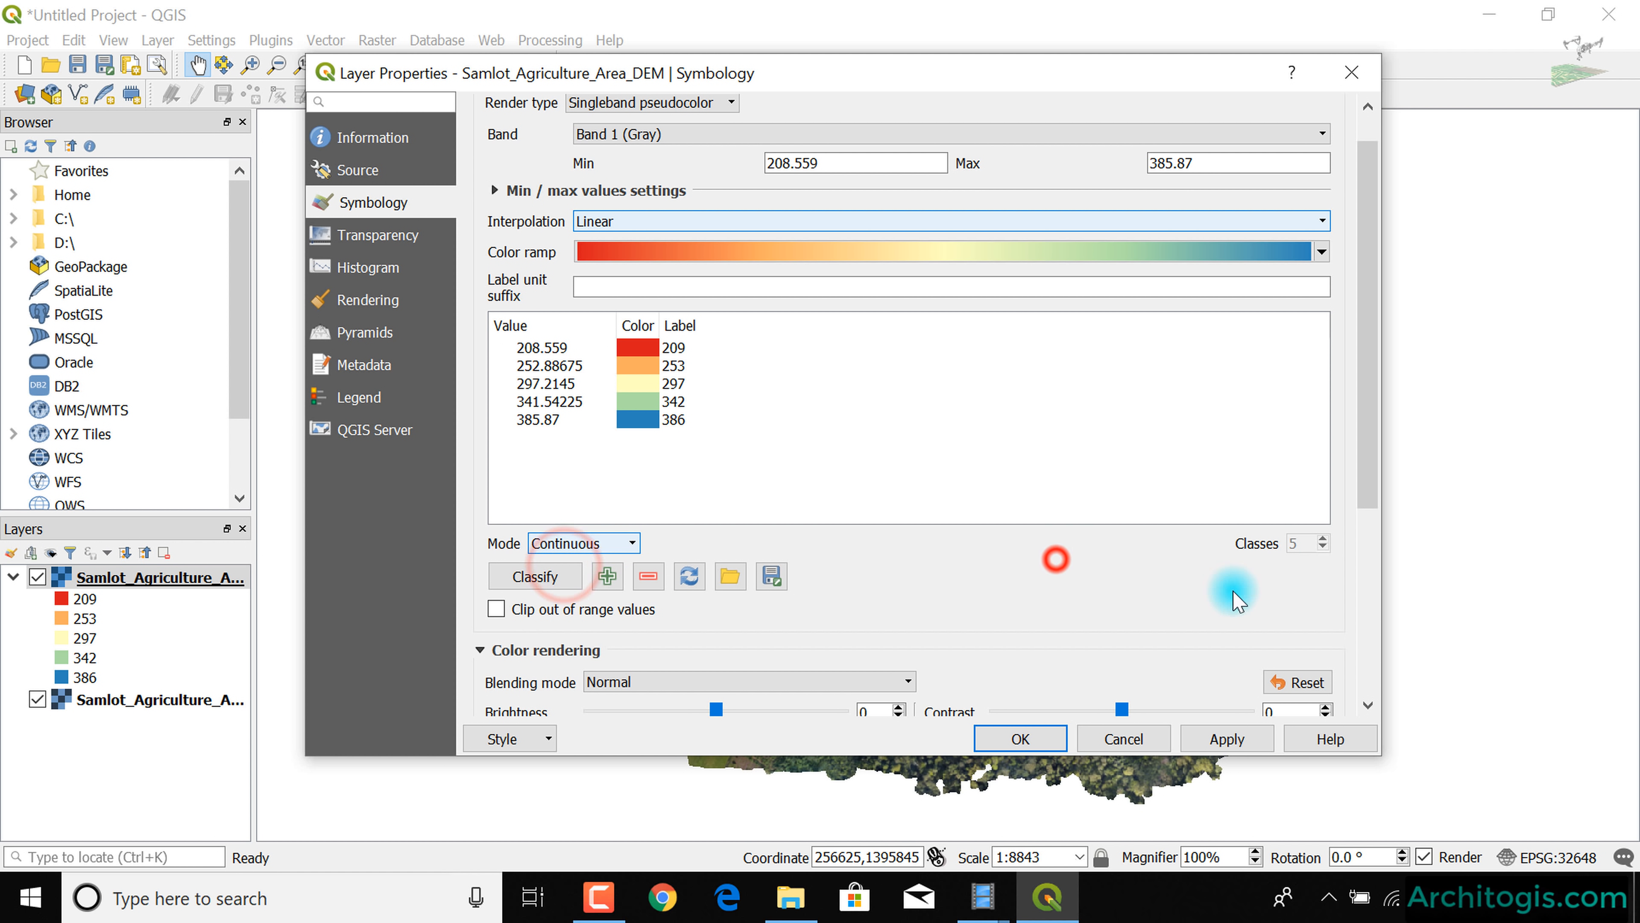
- Select all five color classes, apply the DEM symbology and close the layer properties
left_click_drag(1373, 359, 1307, 245)
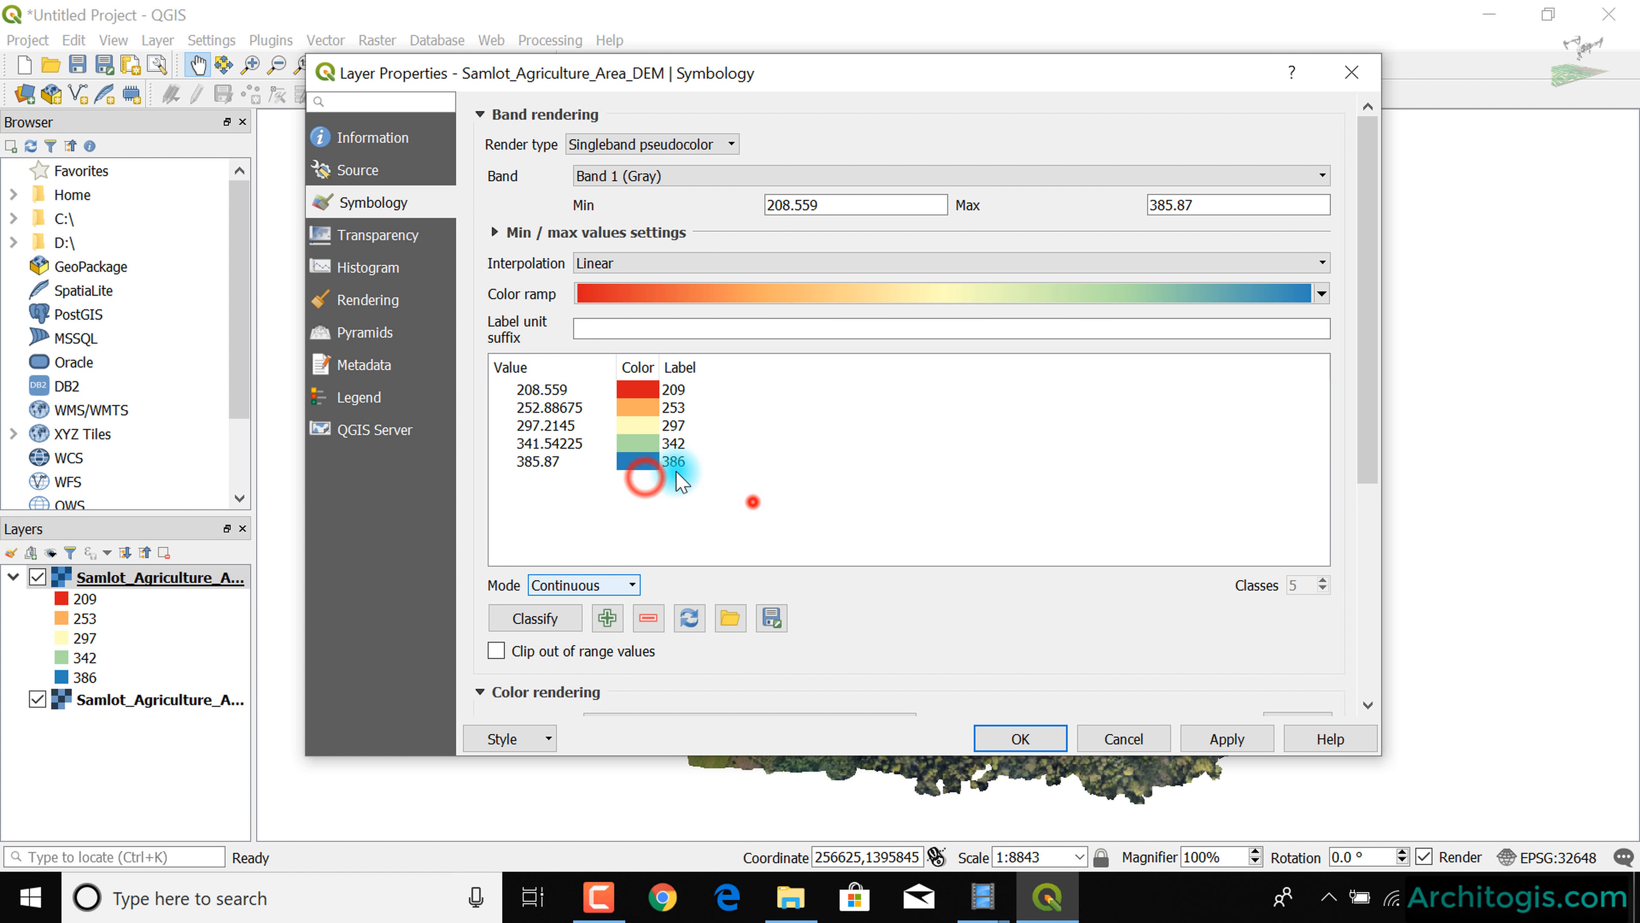
left_click_drag(677, 472, 592, 392)
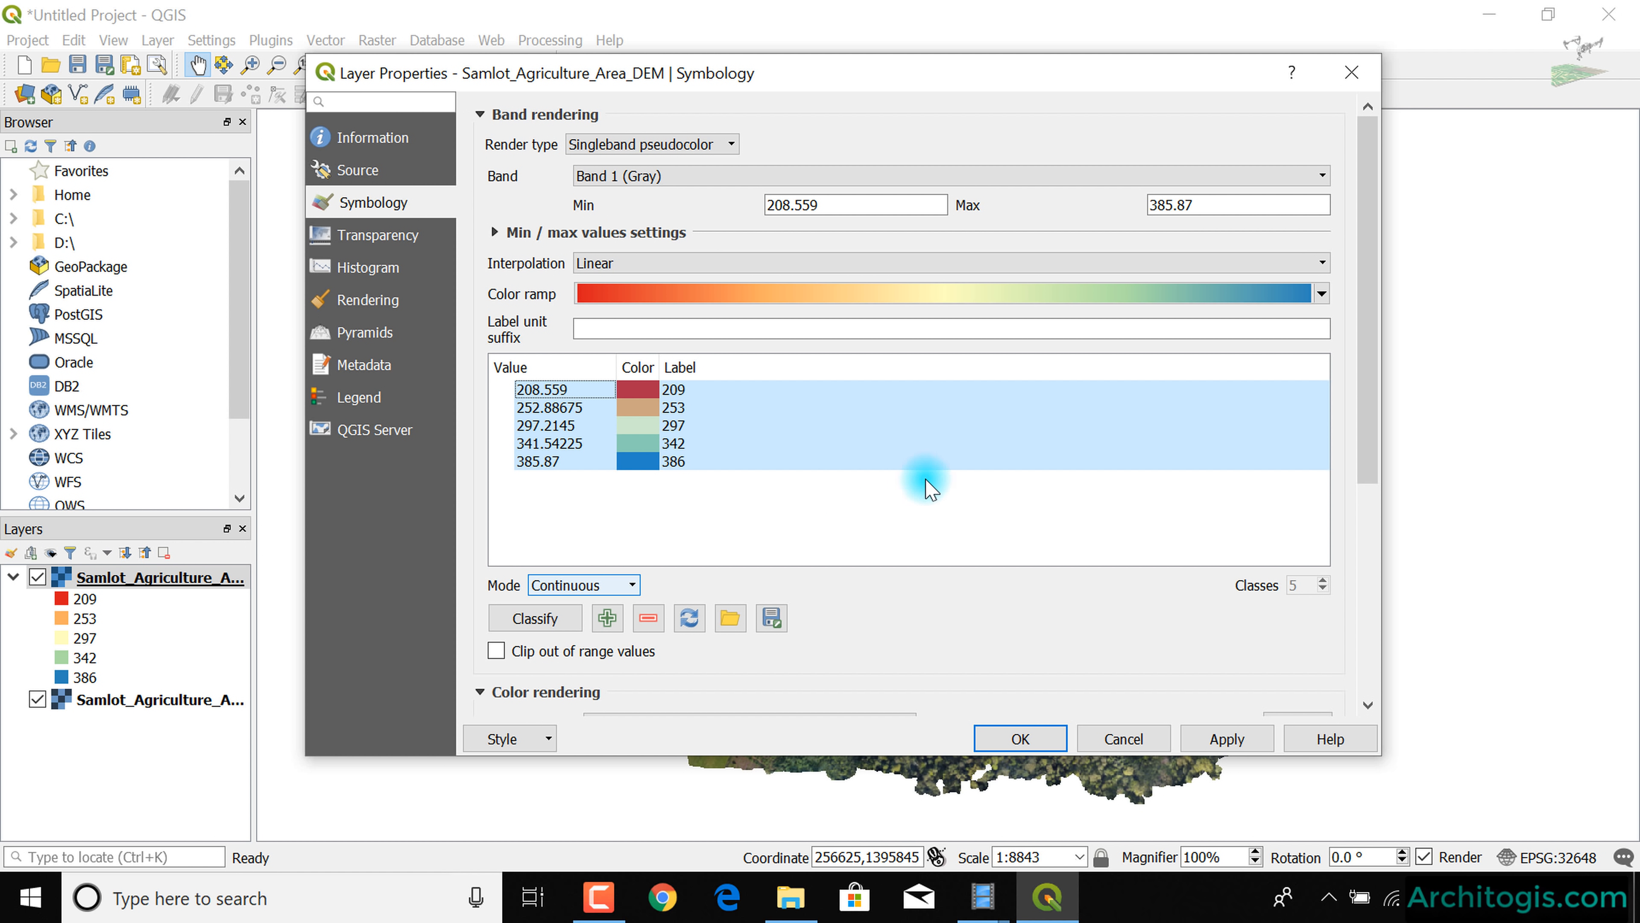
left_click(1223, 743)
left_click(1020, 738)
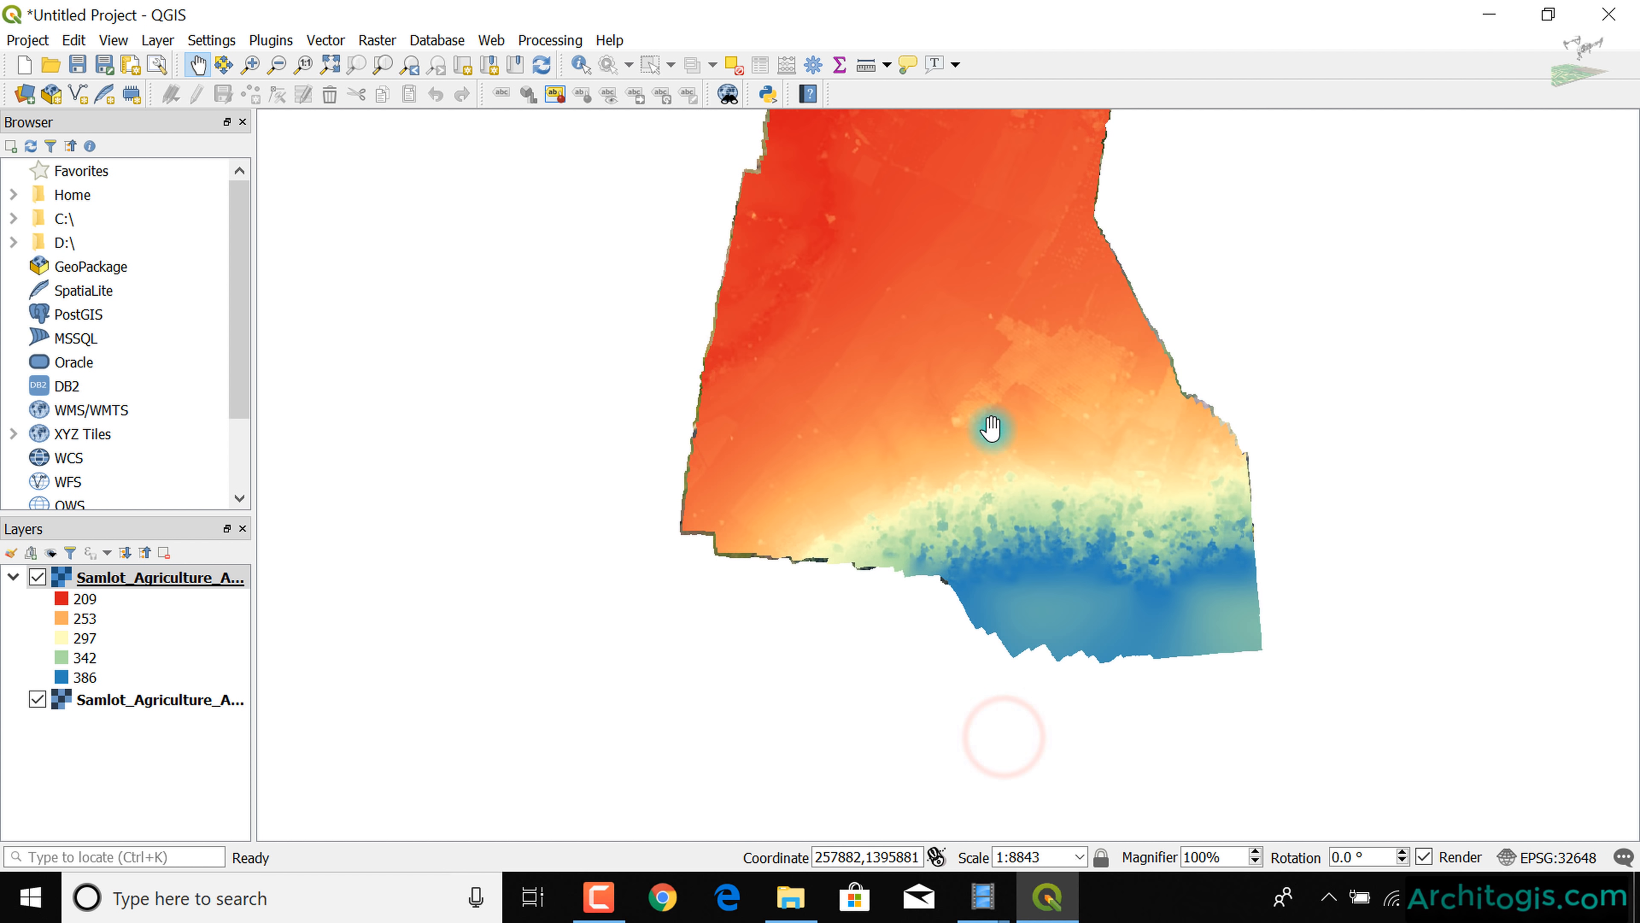
- Inspect the colored DEM surface, and hide the DEM layer to view the orthomosaic's crop fields up close
scroll(1086, 536, "up", 3)
scroll(1088, 532, "down", 1)
left_click_drag(1014, 392, 1065, 700)
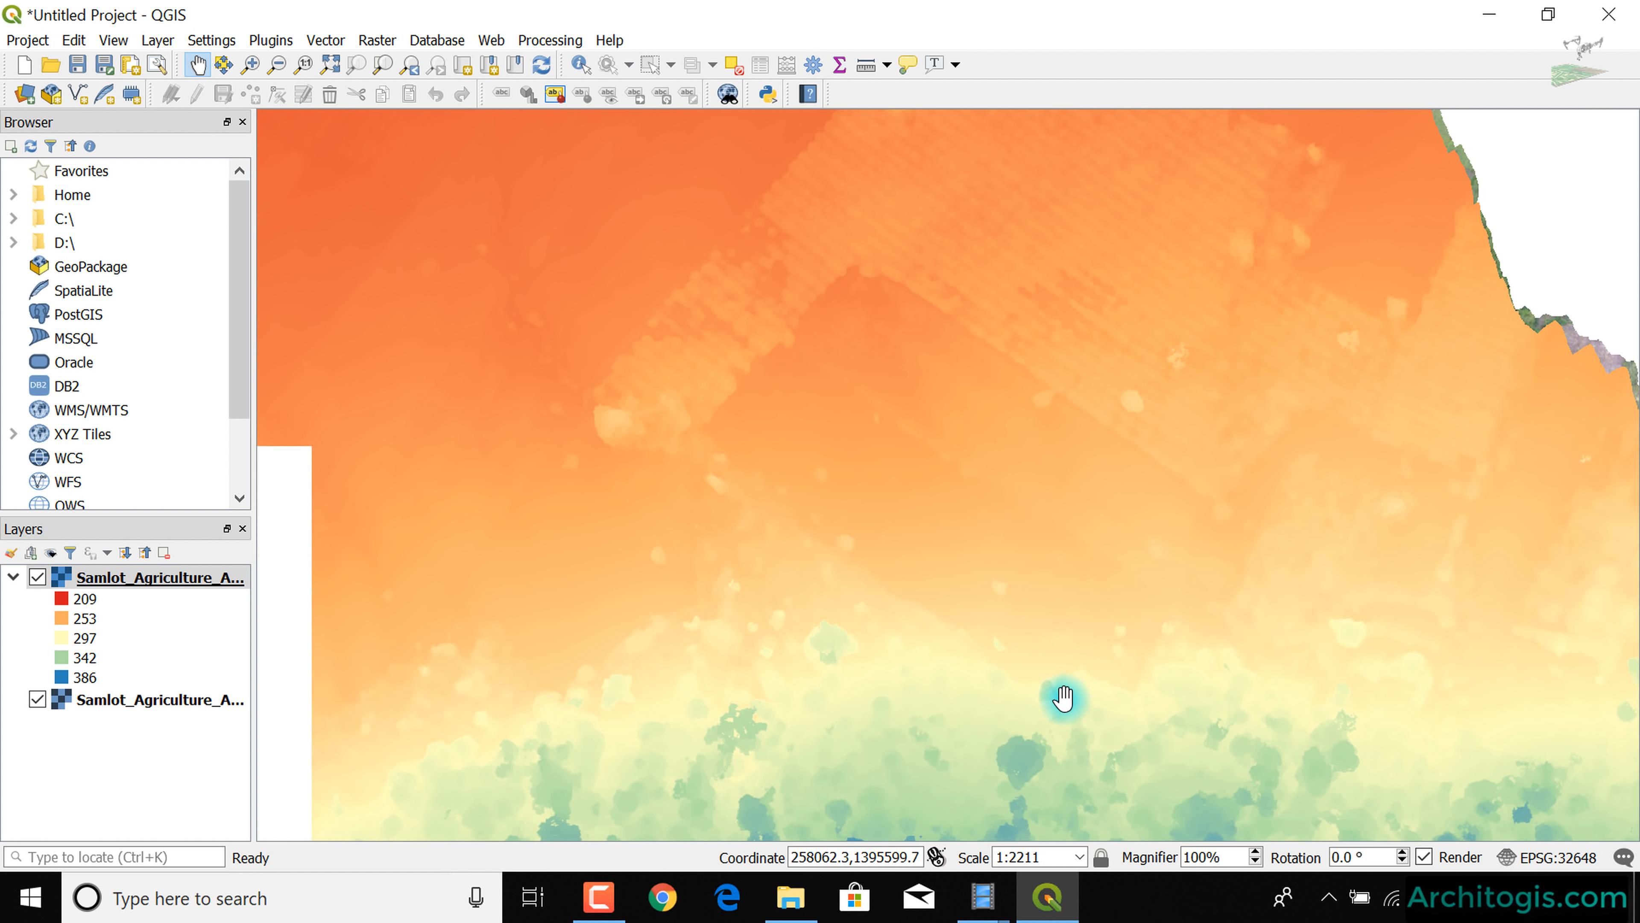
left_click_drag(967, 403, 1051, 705)
scroll(878, 560, "down", 2)
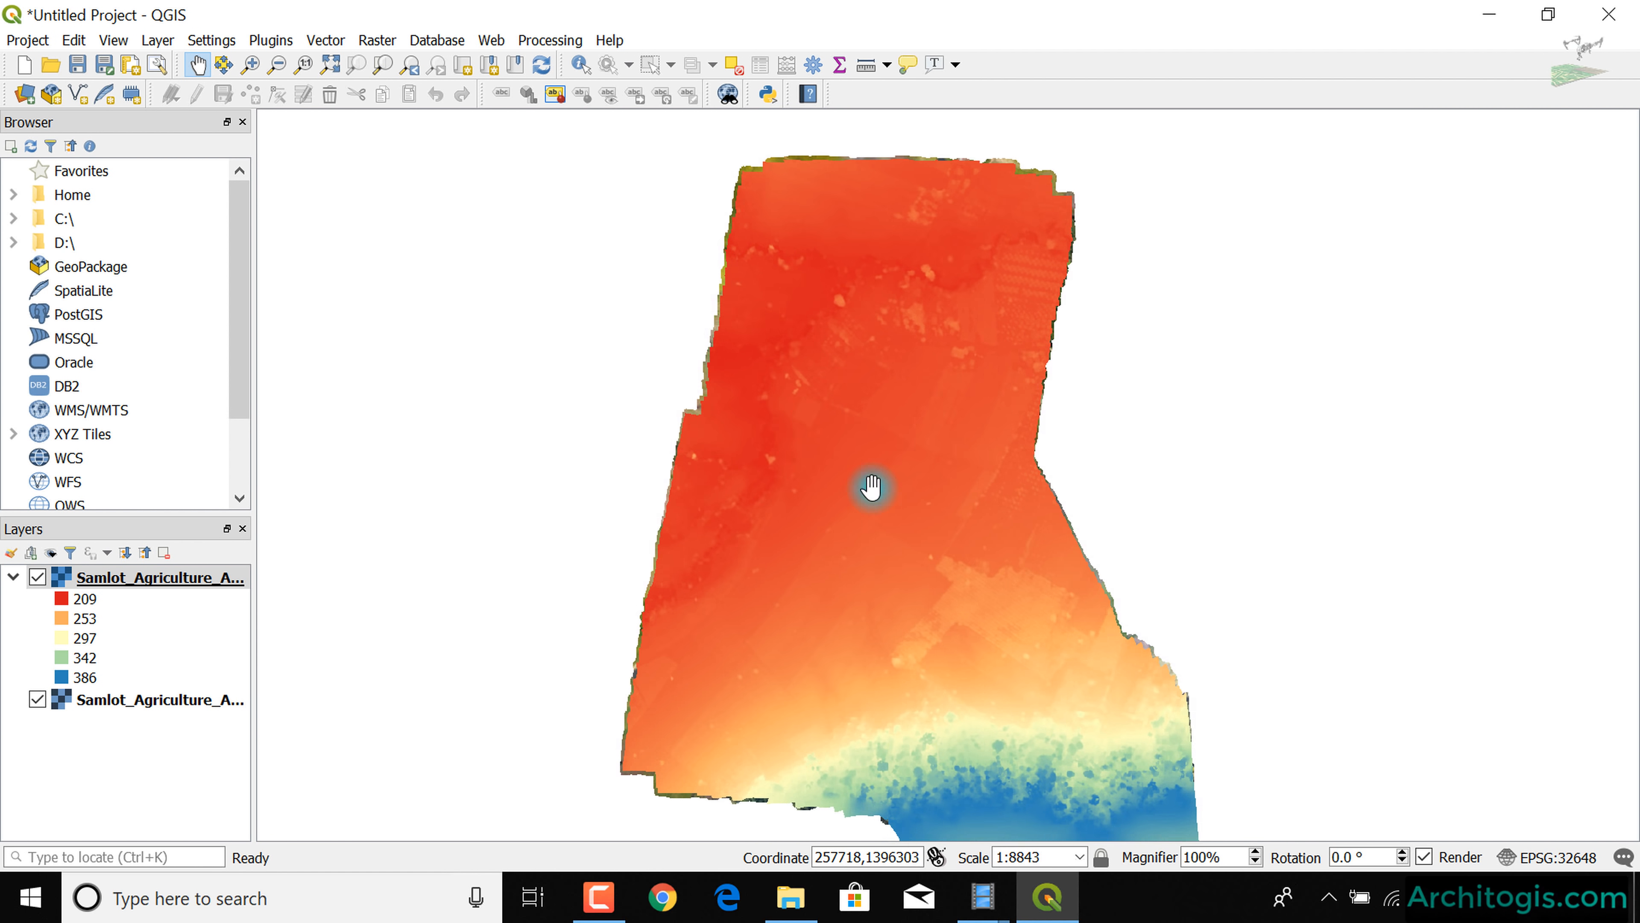
left_click(36, 576)
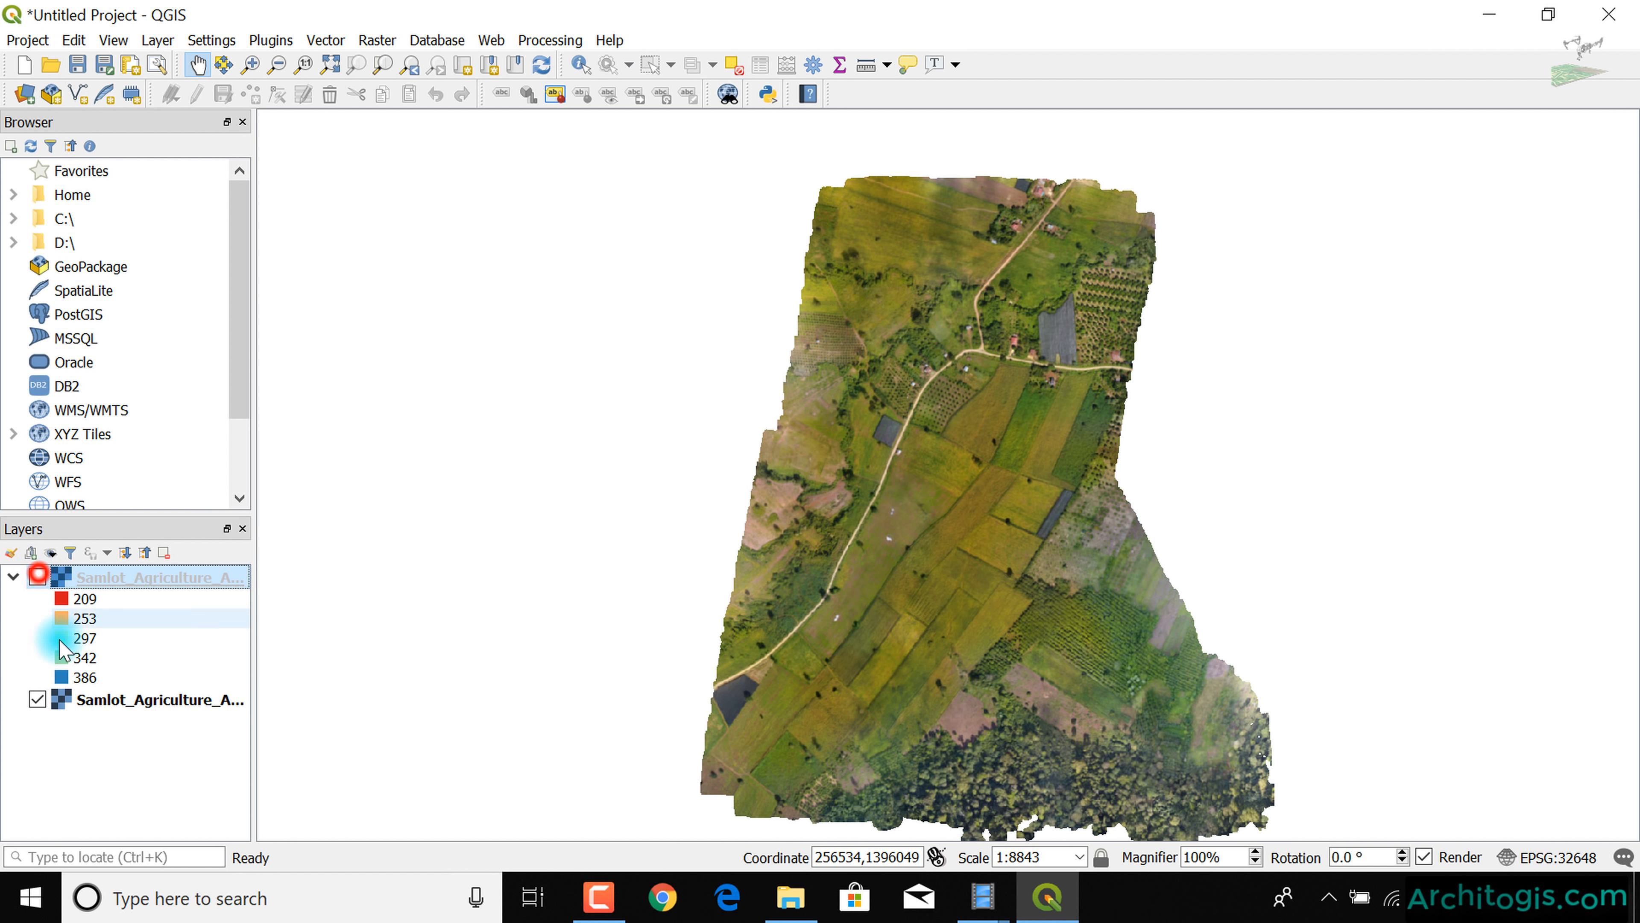
scroll(948, 644, "up", 3)
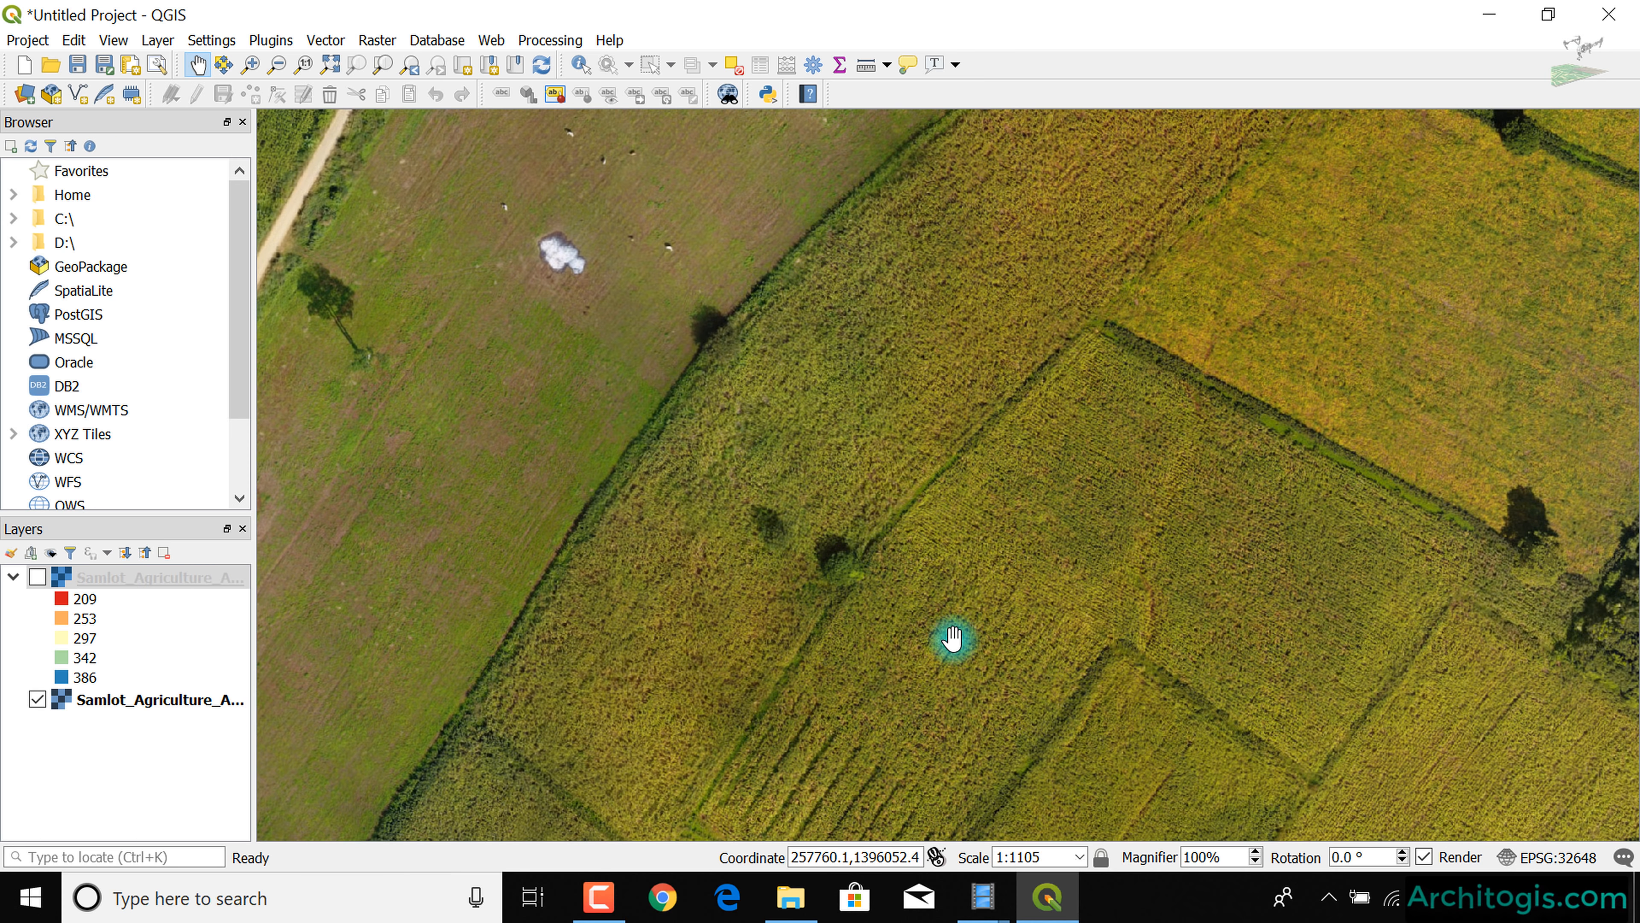
- Examine the orthomosaic's open pasture beside the dirt road, from the white patches and animals down to individual pixels
scroll(937, 662, "up", 1)
scroll(871, 604, "down", 1)
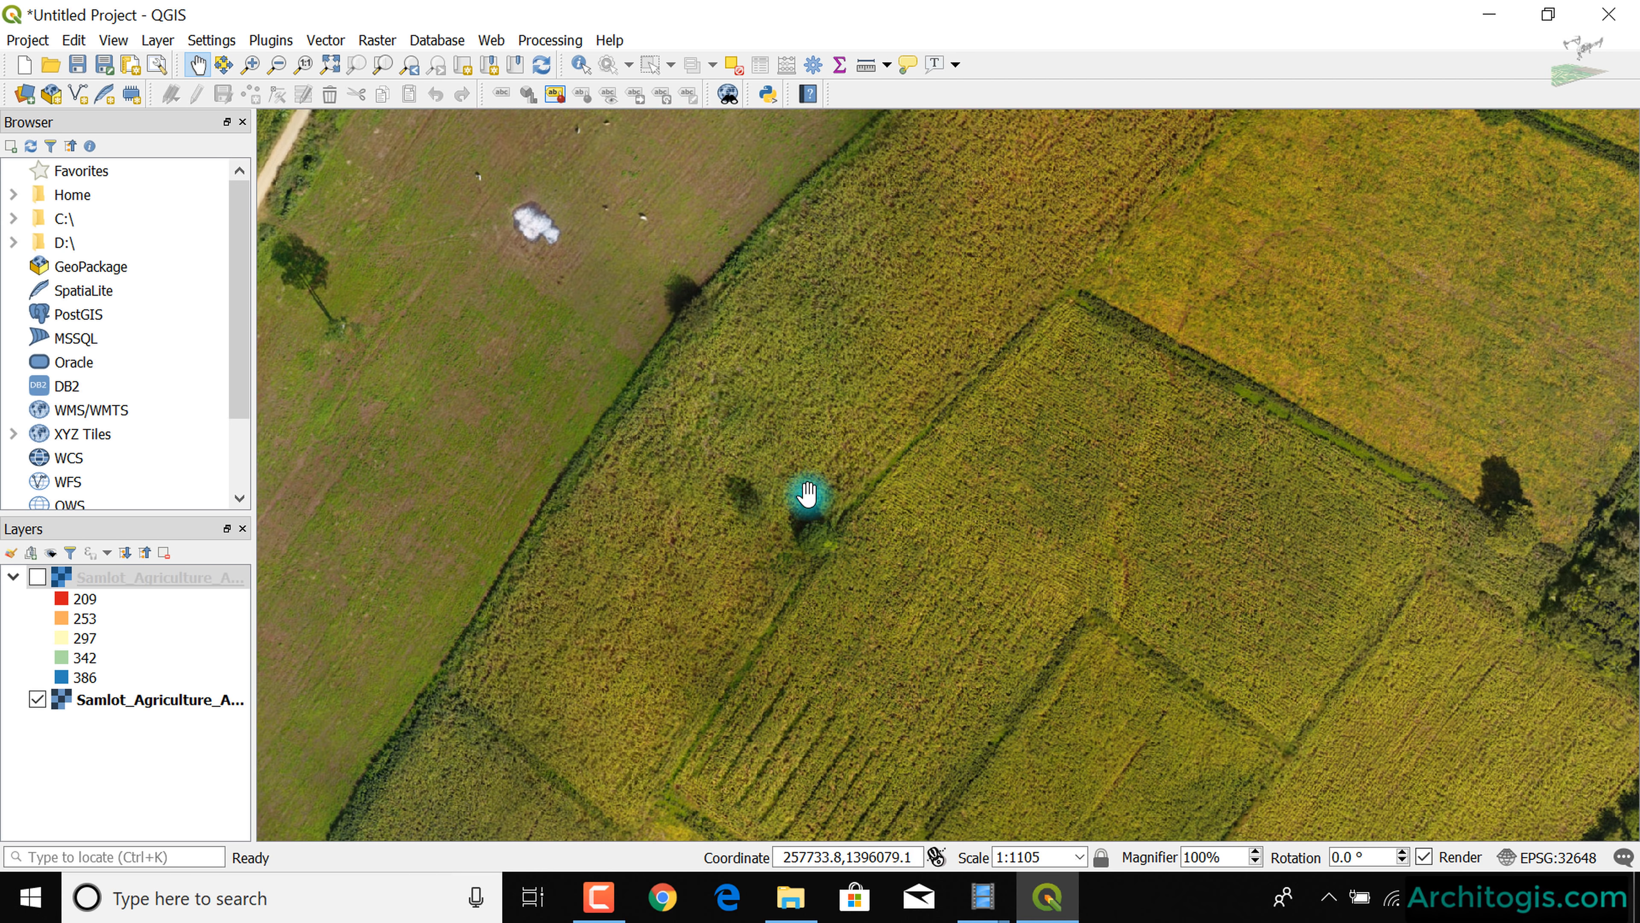
left_click_drag(805, 494, 1064, 775)
scroll(777, 450, "up", 2)
scroll(798, 469, "down", 2)
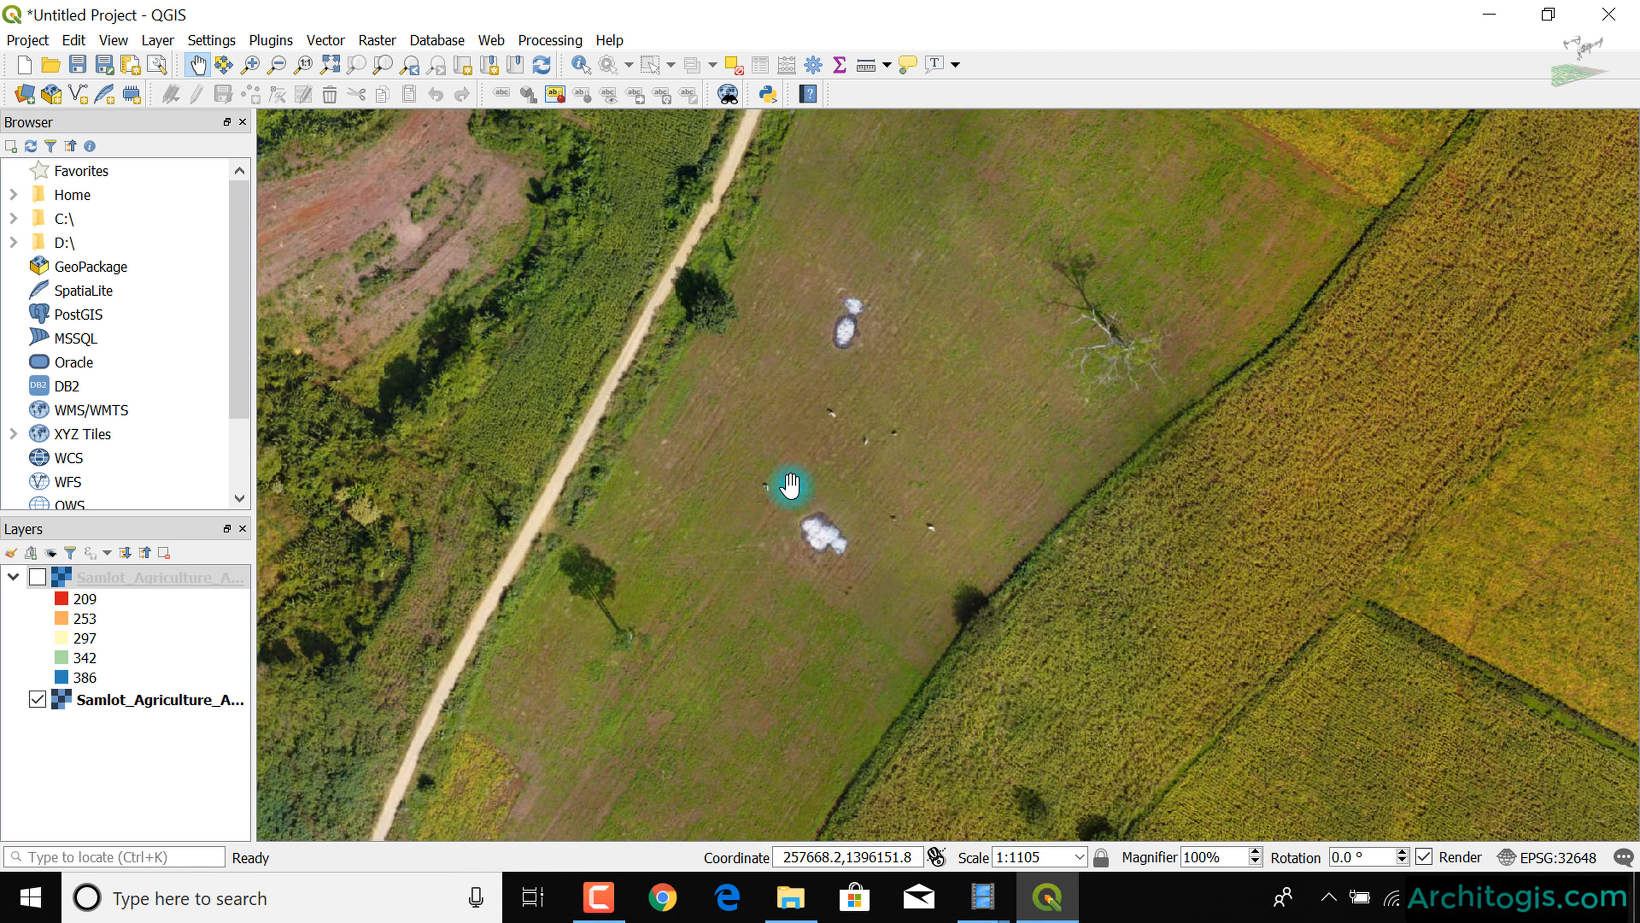
scroll(783, 480, "up", 2)
left_click_drag(1124, 323, 969, 687)
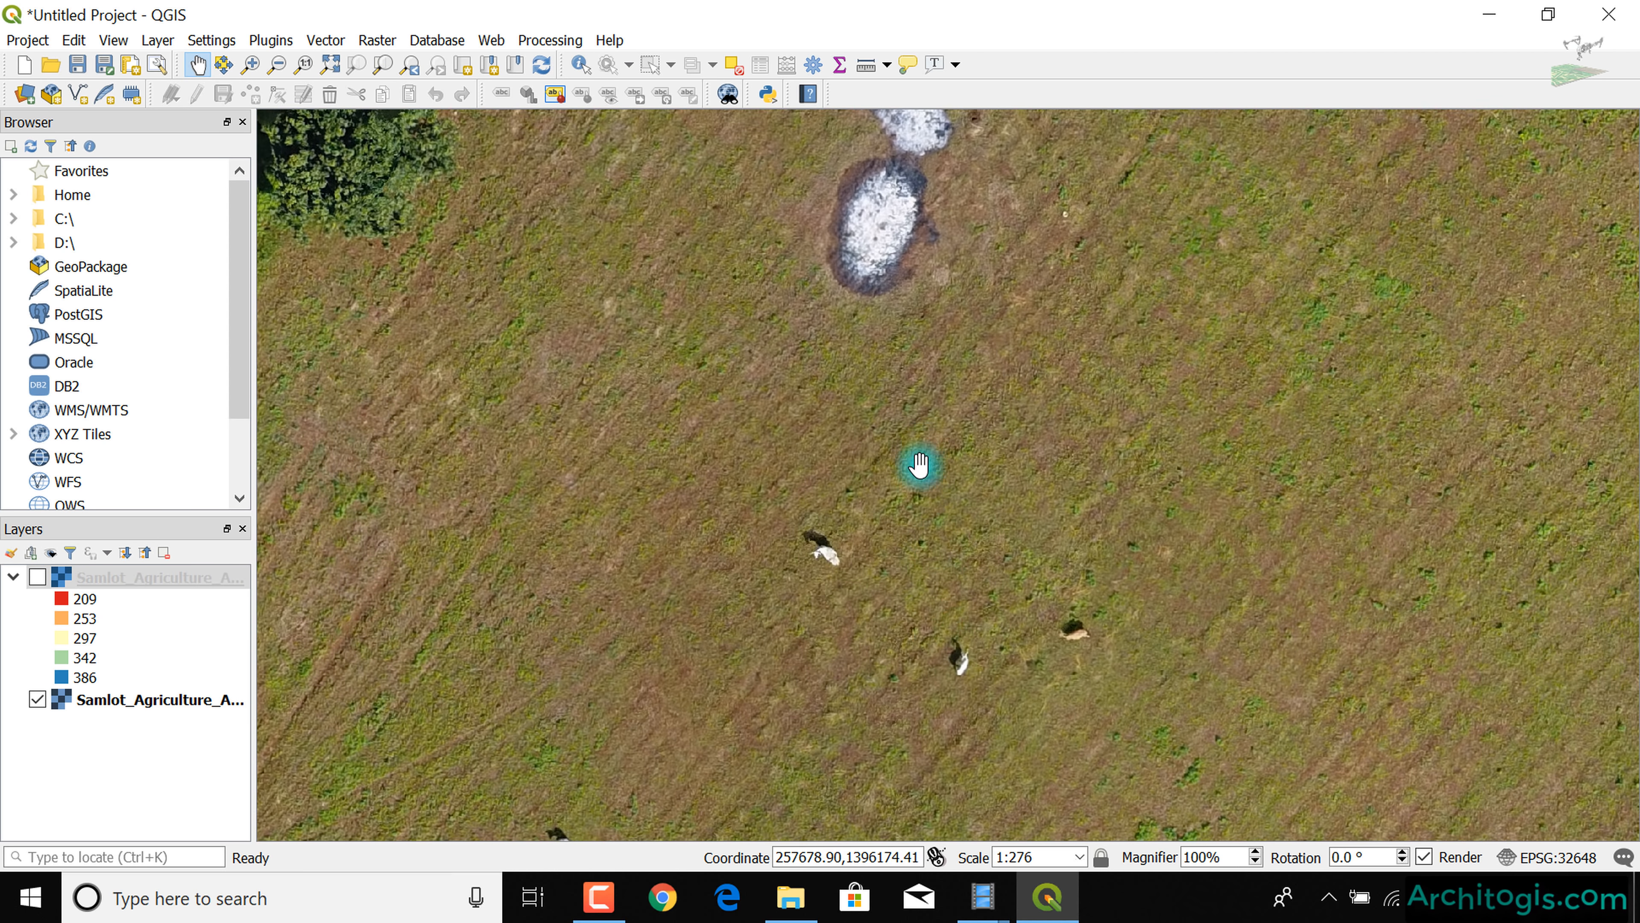
left_click_drag(920, 450, 960, 836)
left_click_drag(1088, 661, 1030, 603)
scroll(917, 492, "up", 8)
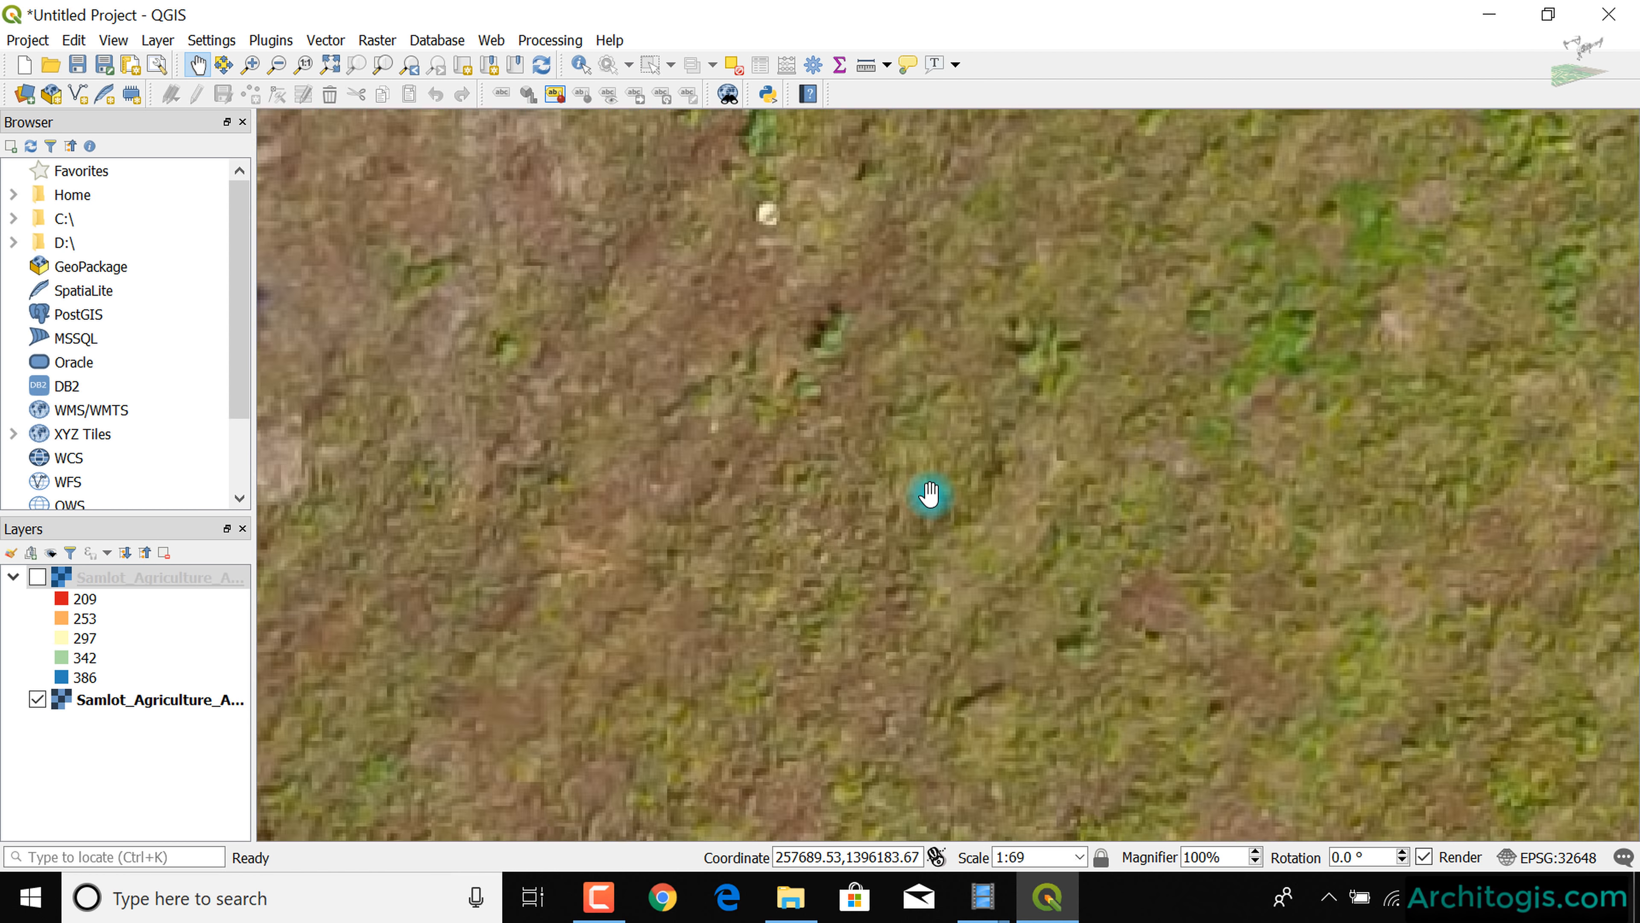
scroll(917, 449, "up", 2)
scroll(991, 447, "down", 1)
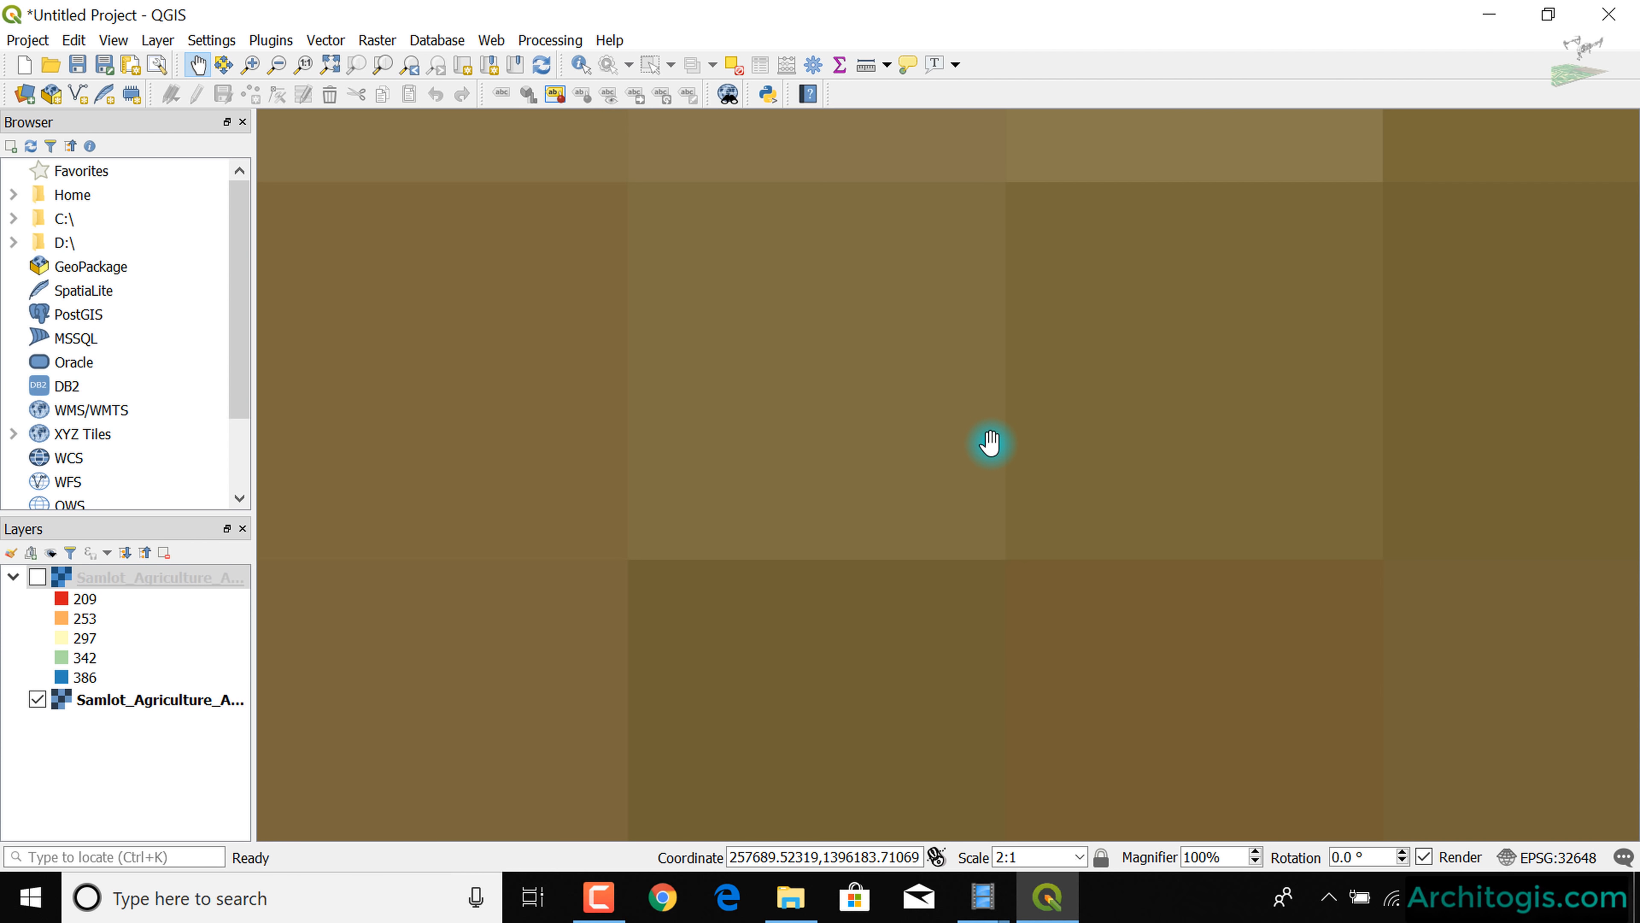
- Measure the upper and right-hand edges of a single orthomosaic pixel with the line measuring tool
left_click_drag(991, 447, 731, 582)
left_click(866, 64)
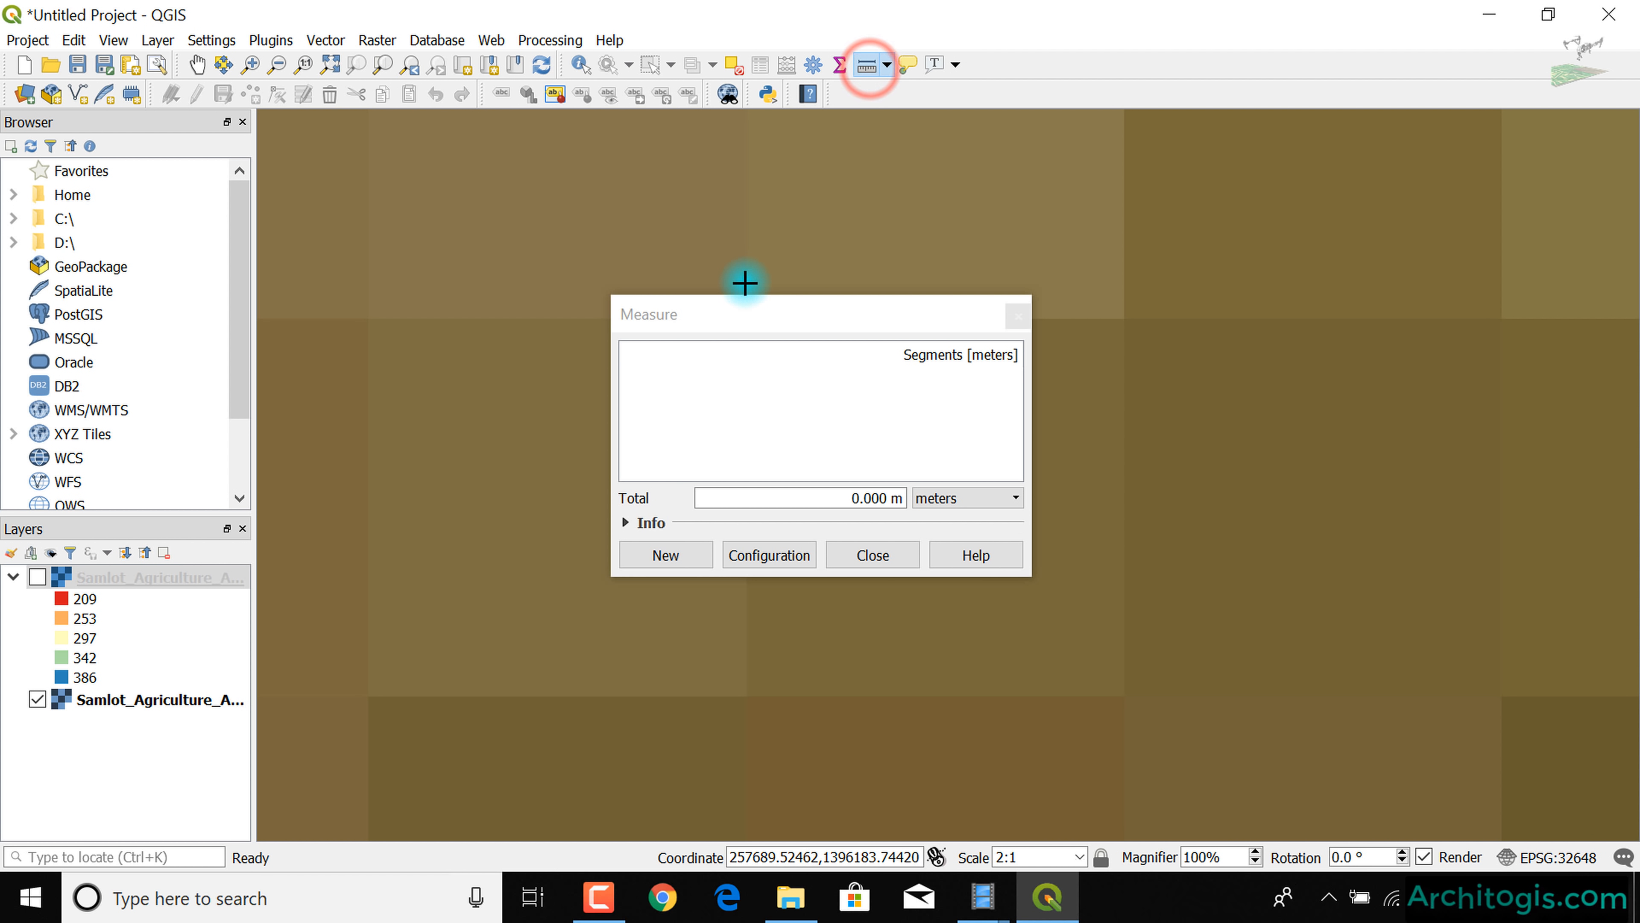
left_click_drag(787, 313, 1025, 719)
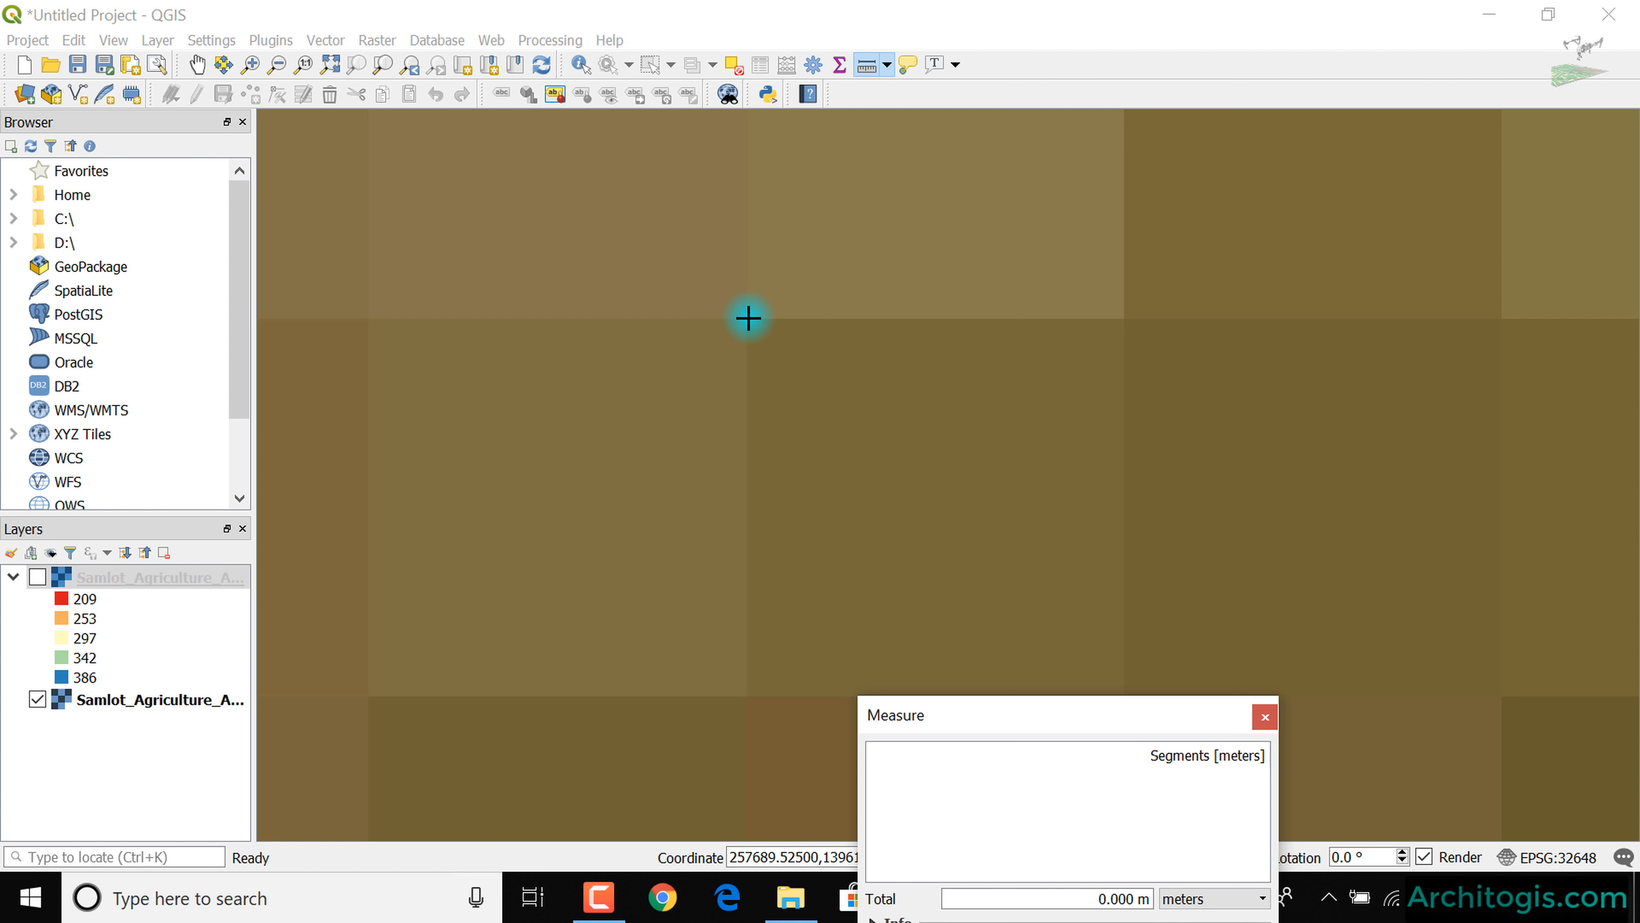
left_click(748, 318)
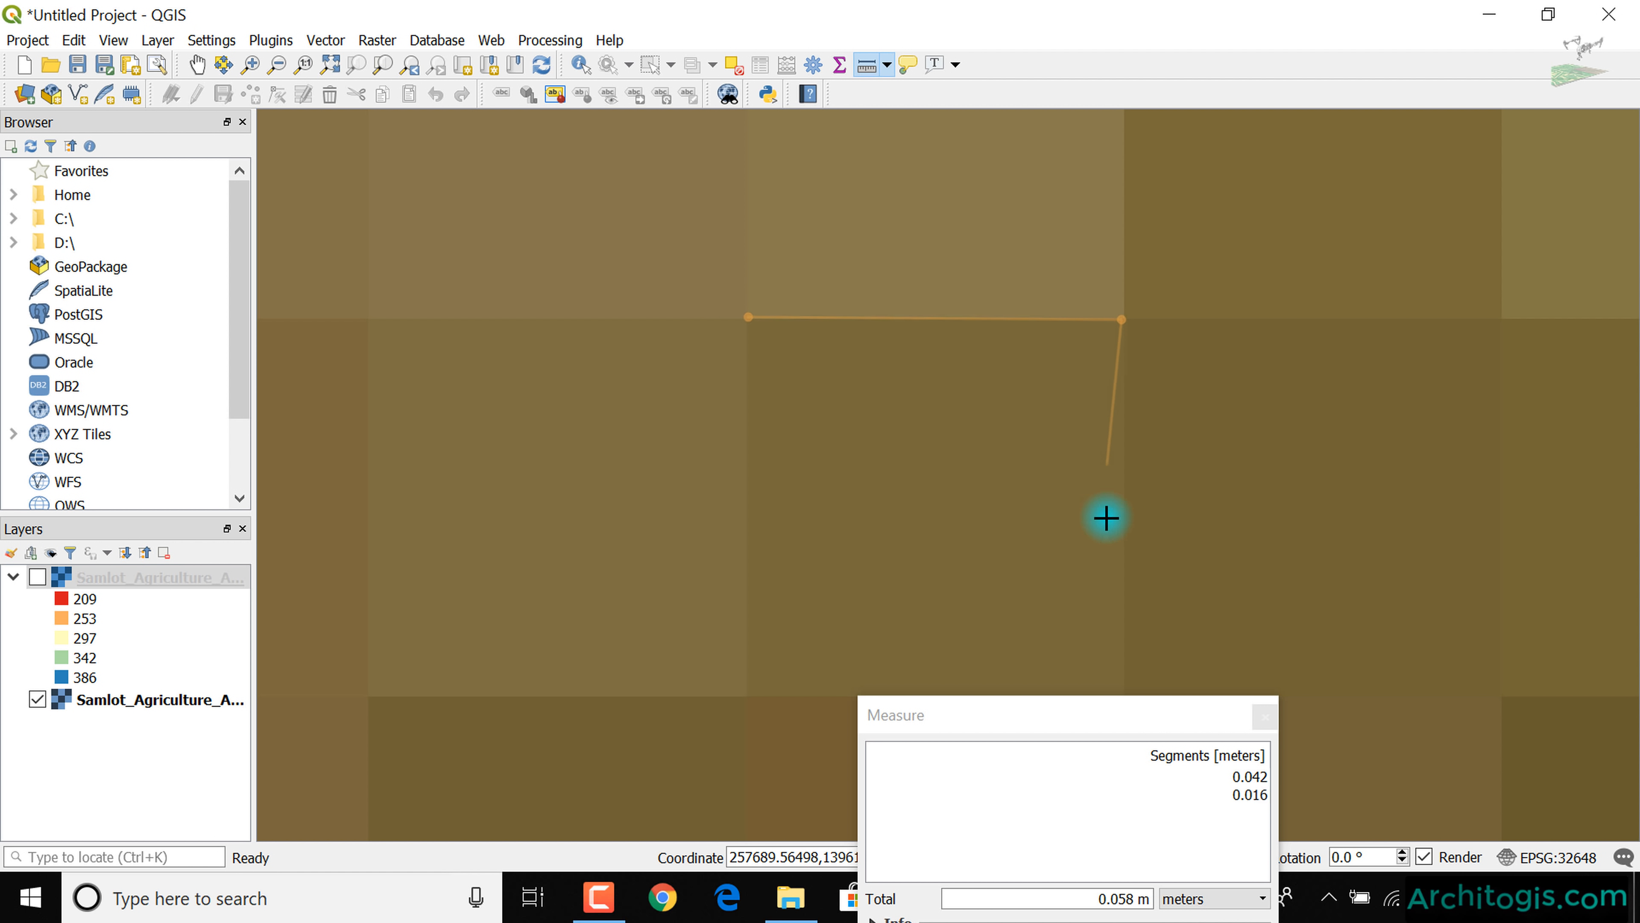
middle_click_drag(1114, 636, 1075, 543)
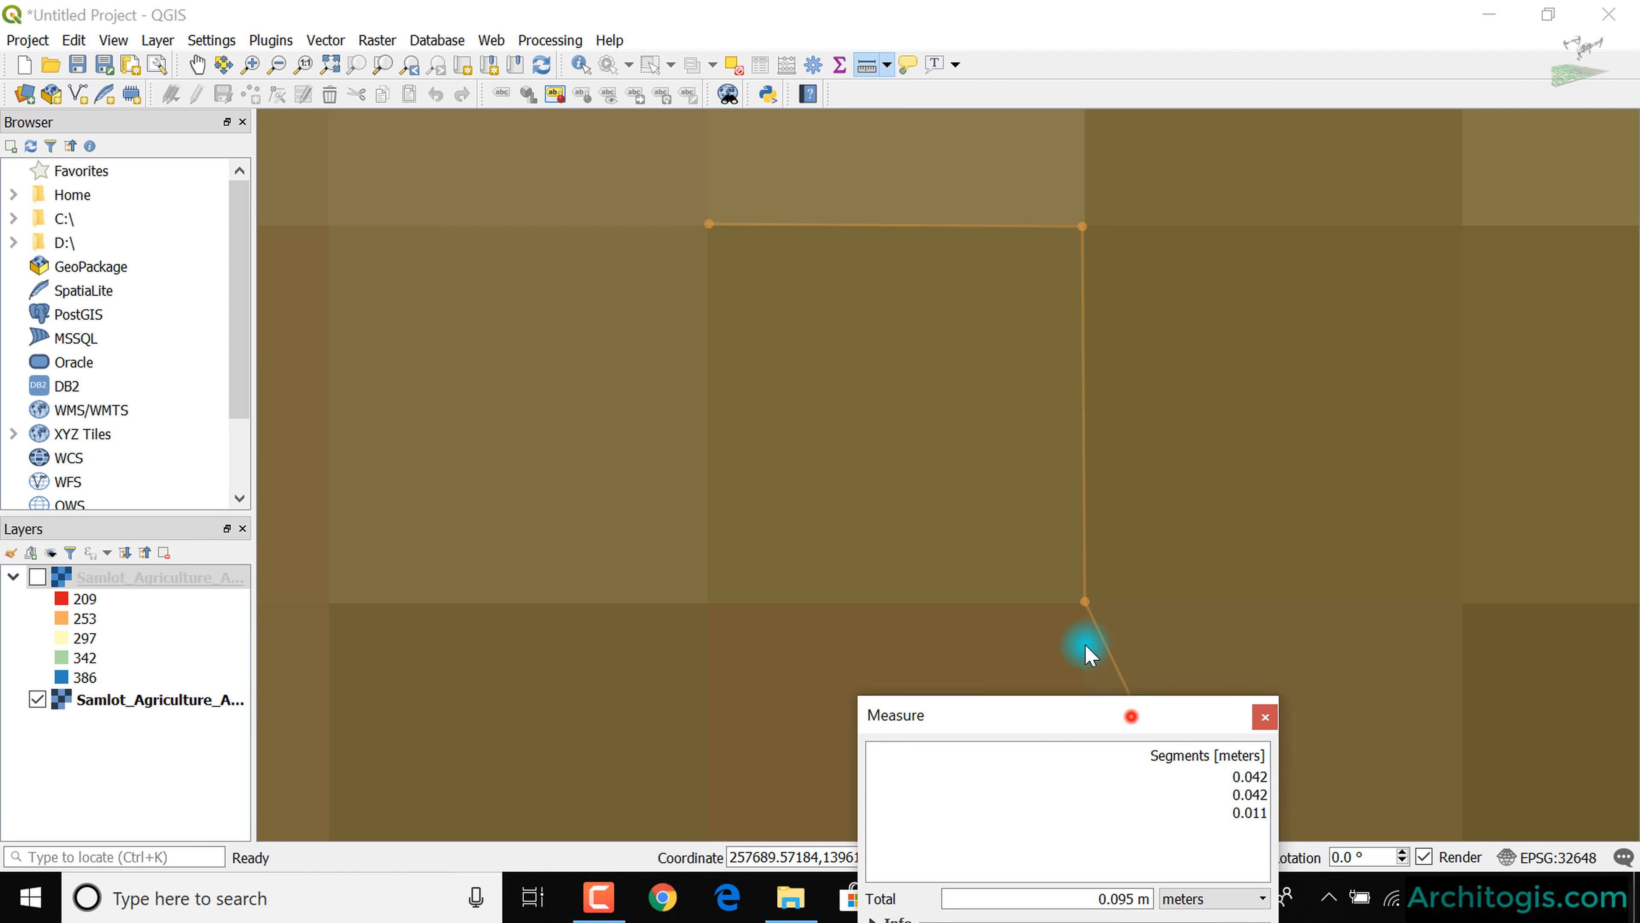
right_click(1130, 695)
- Measure the pixel's remaining lower and left-hand edges, keeping meters as the unit, and close the measurement
left_click(707, 617)
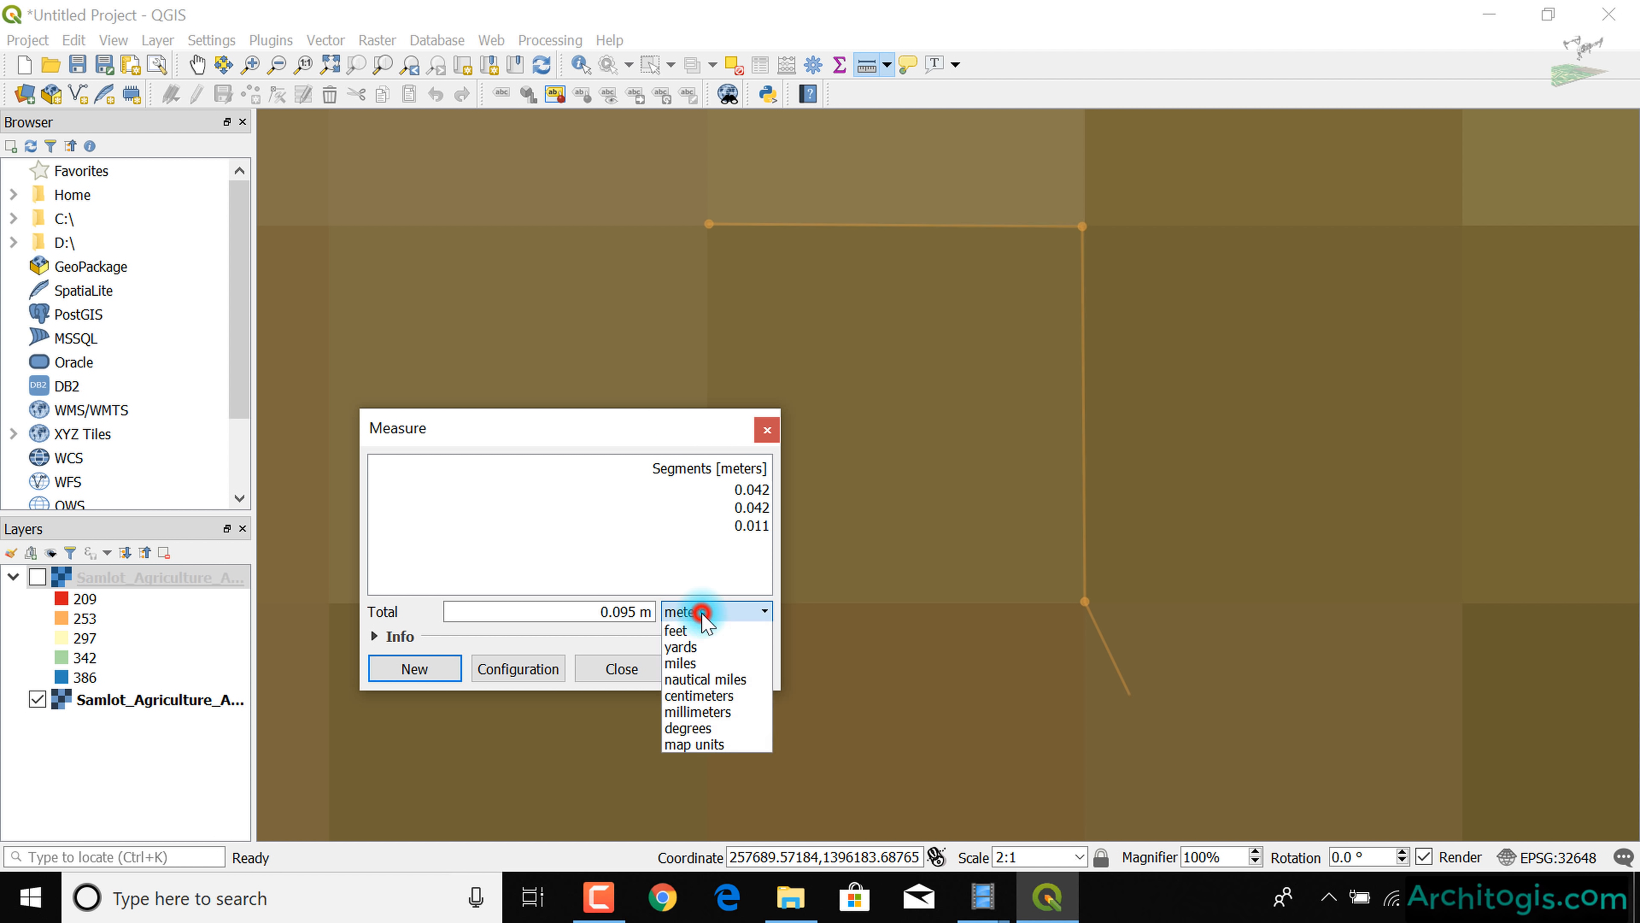
left_click(704, 618)
left_click_drag(651, 427, 440, 509)
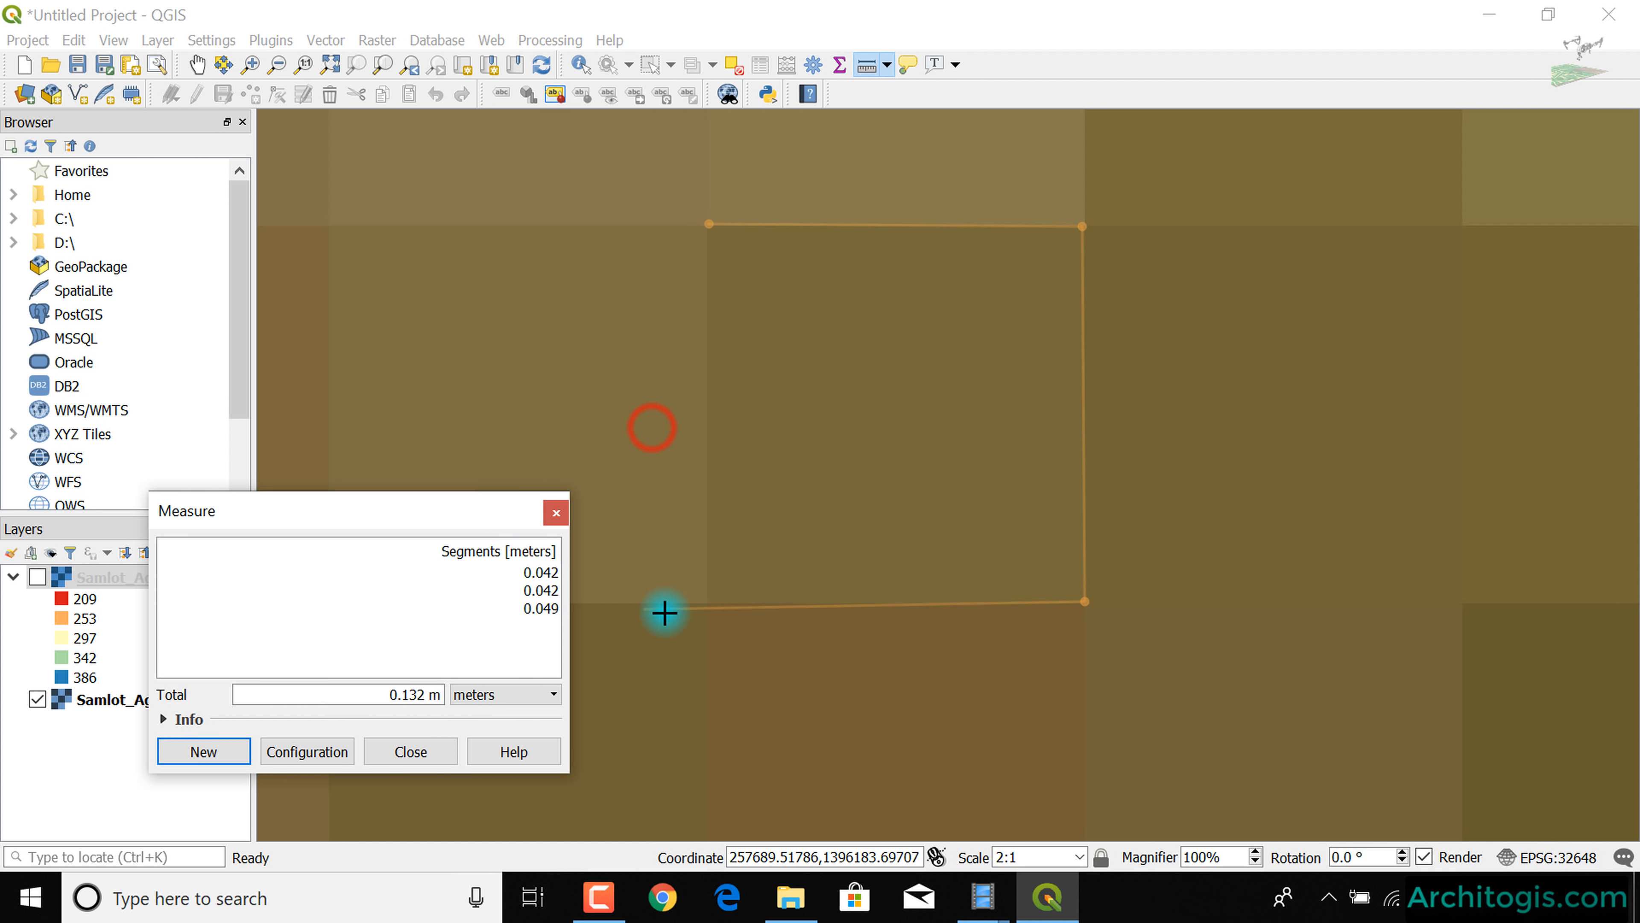
left_click(706, 604)
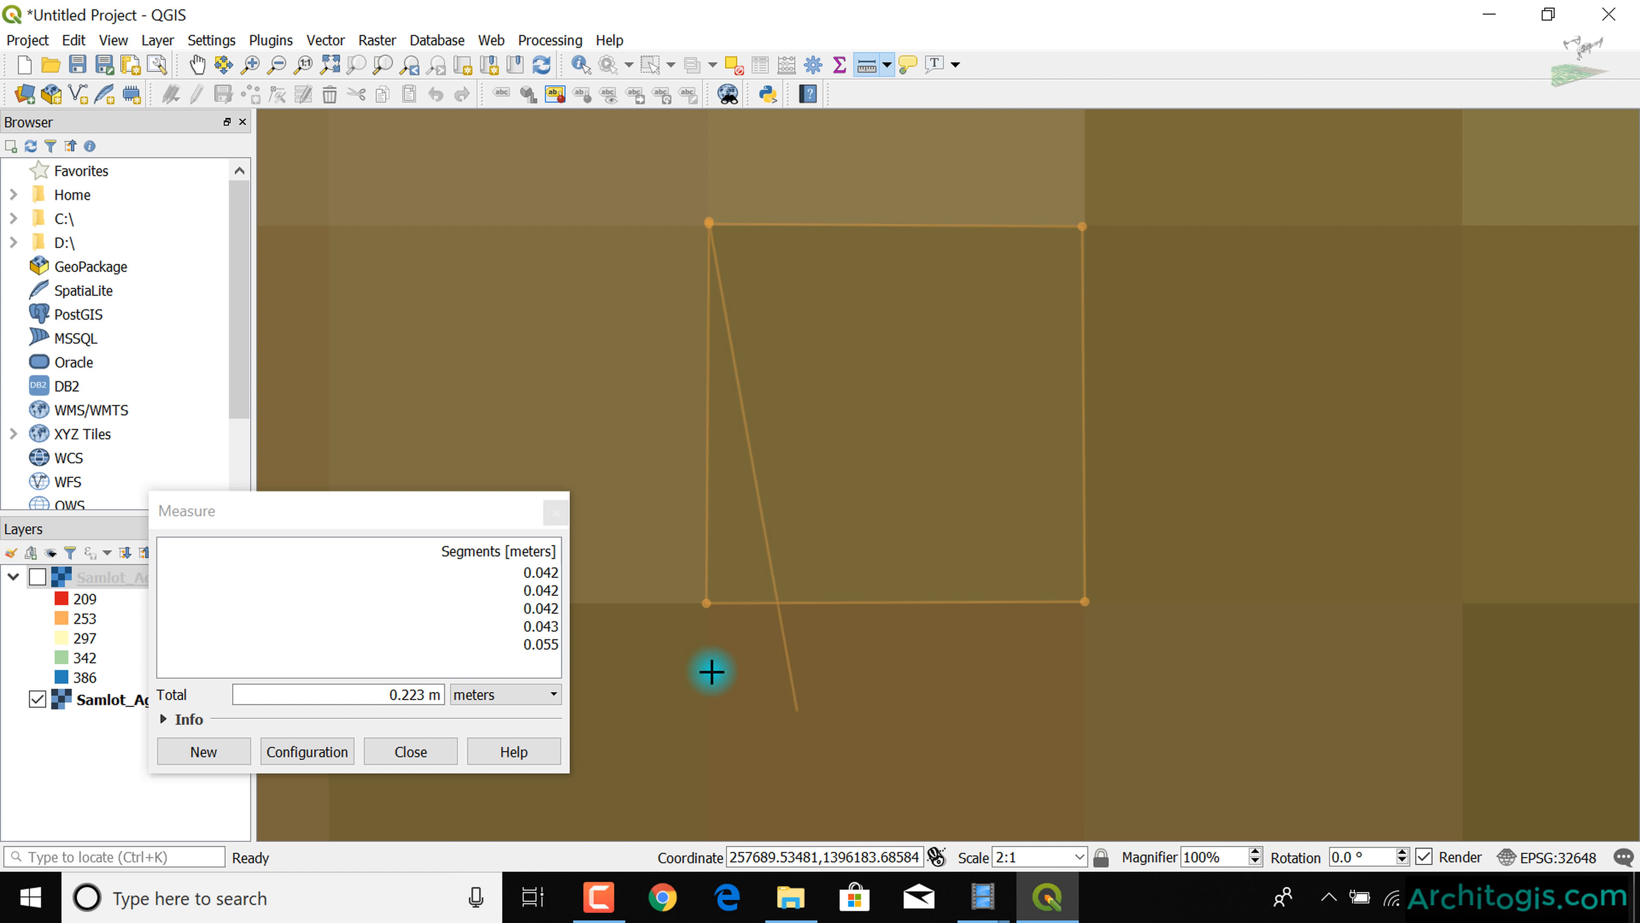
left_click(557, 514)
scroll(1205, 571, "down", 9)
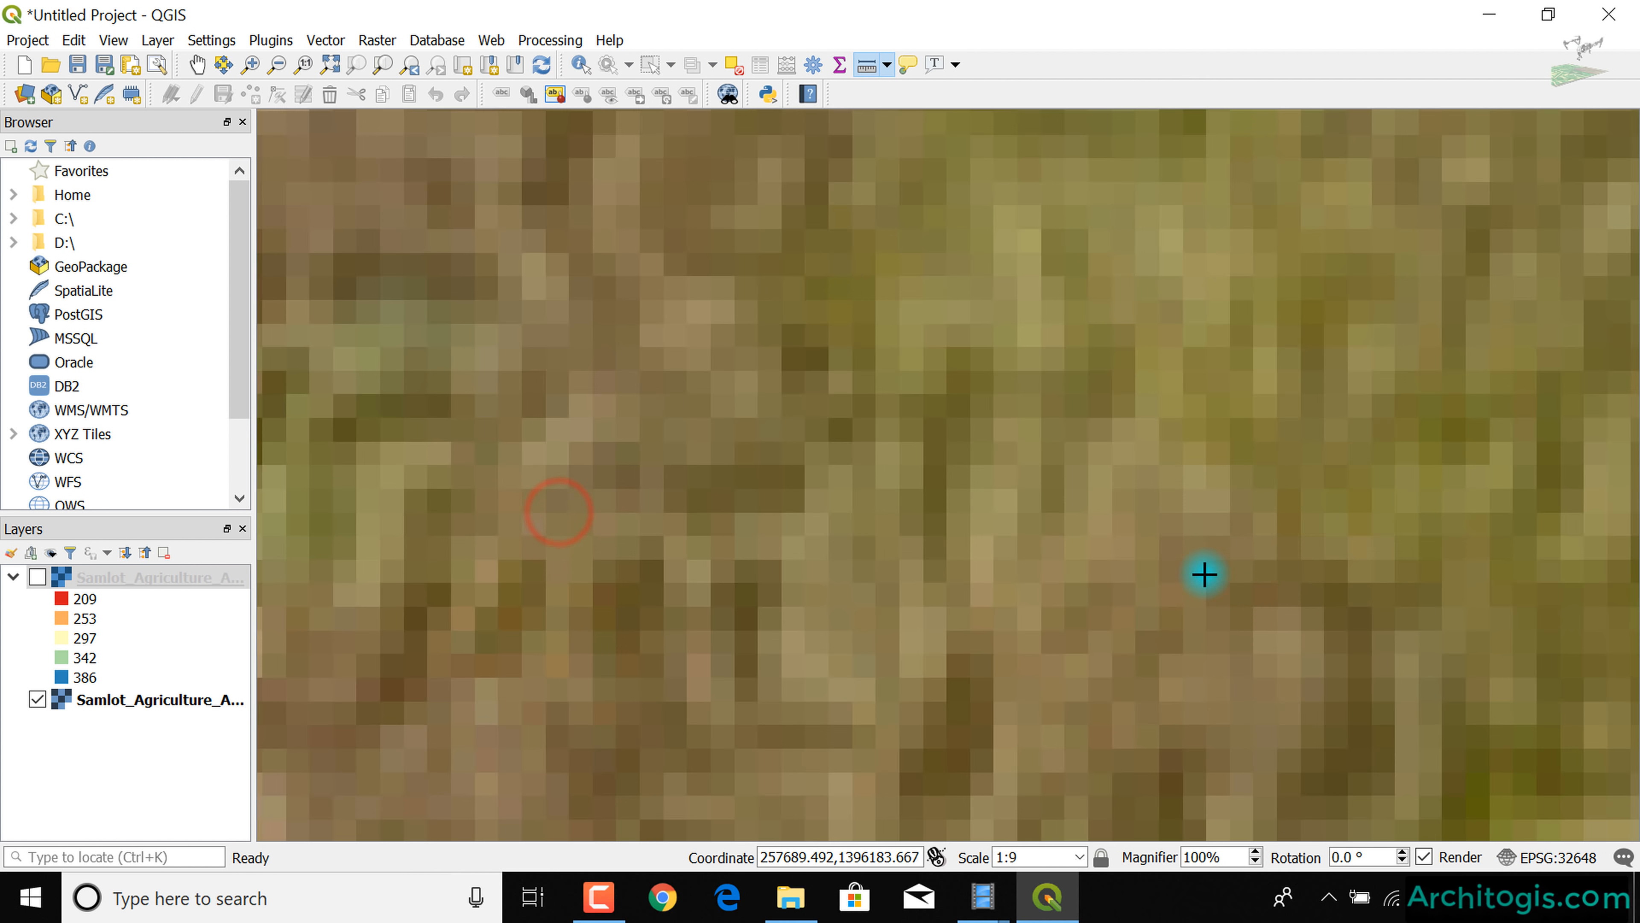